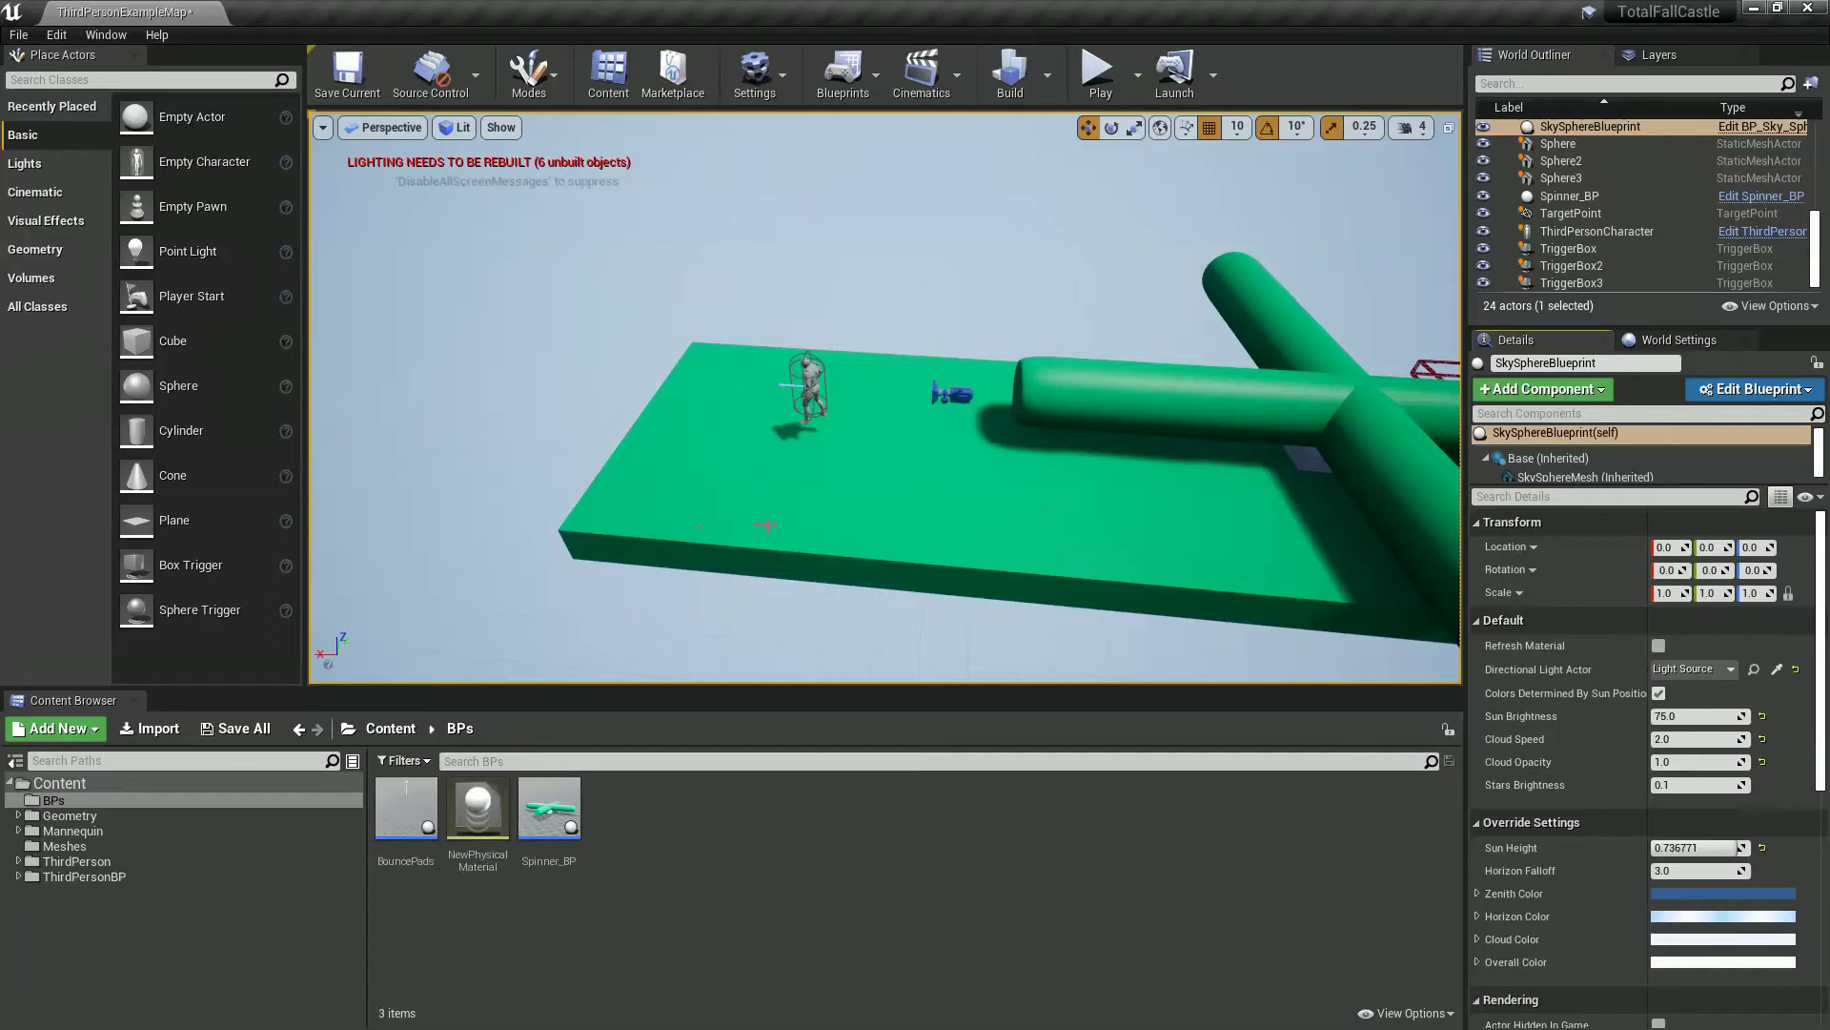
- Duplicate the green platform under the spinner and place the copy farther along the course, leaving a gap between them
mouse_move(778, 514)
right_down()
mouse_move(816, 519)
mouse_move(799, 523)
right_up()
drag(799, 523, 777, 506)
click(773, 441)
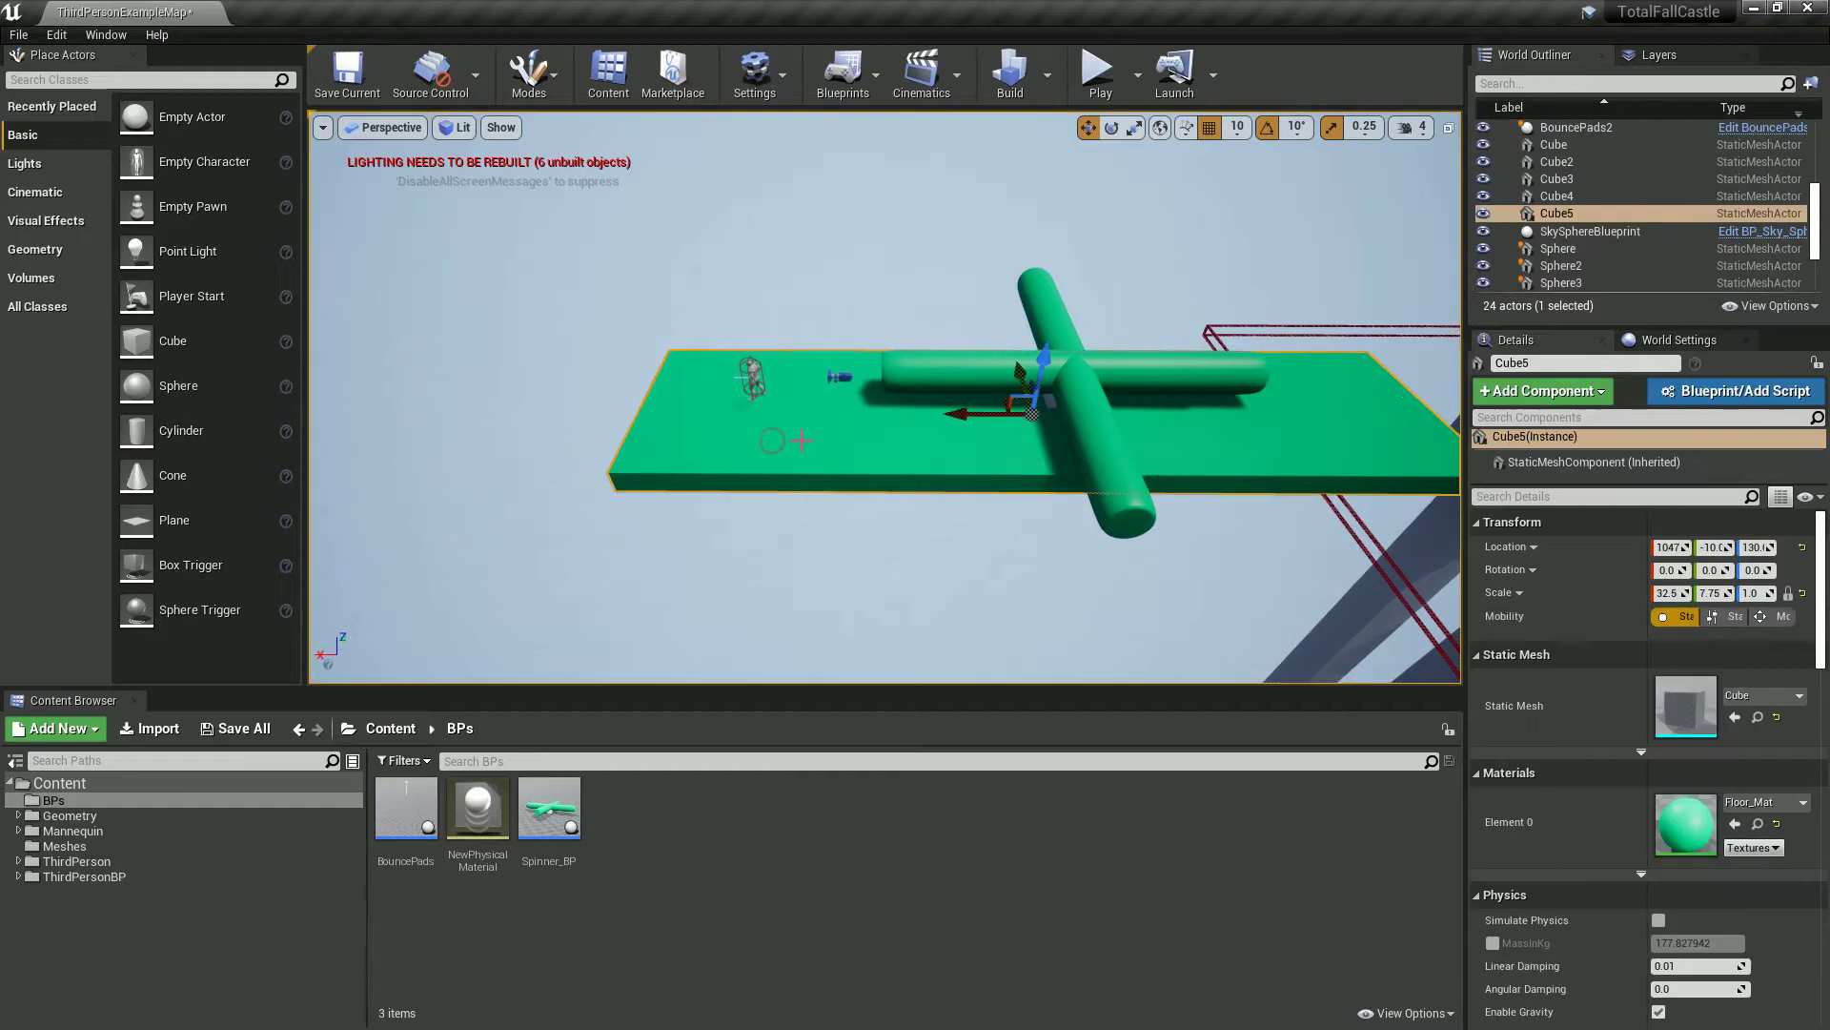
alt+drag(957, 413, 75, 384)
- Place a cube on the new platform and stretch a raised copy into a long plank with Y scale 3.5 and Z scale 0.25
drag(347, 315, 705, 446)
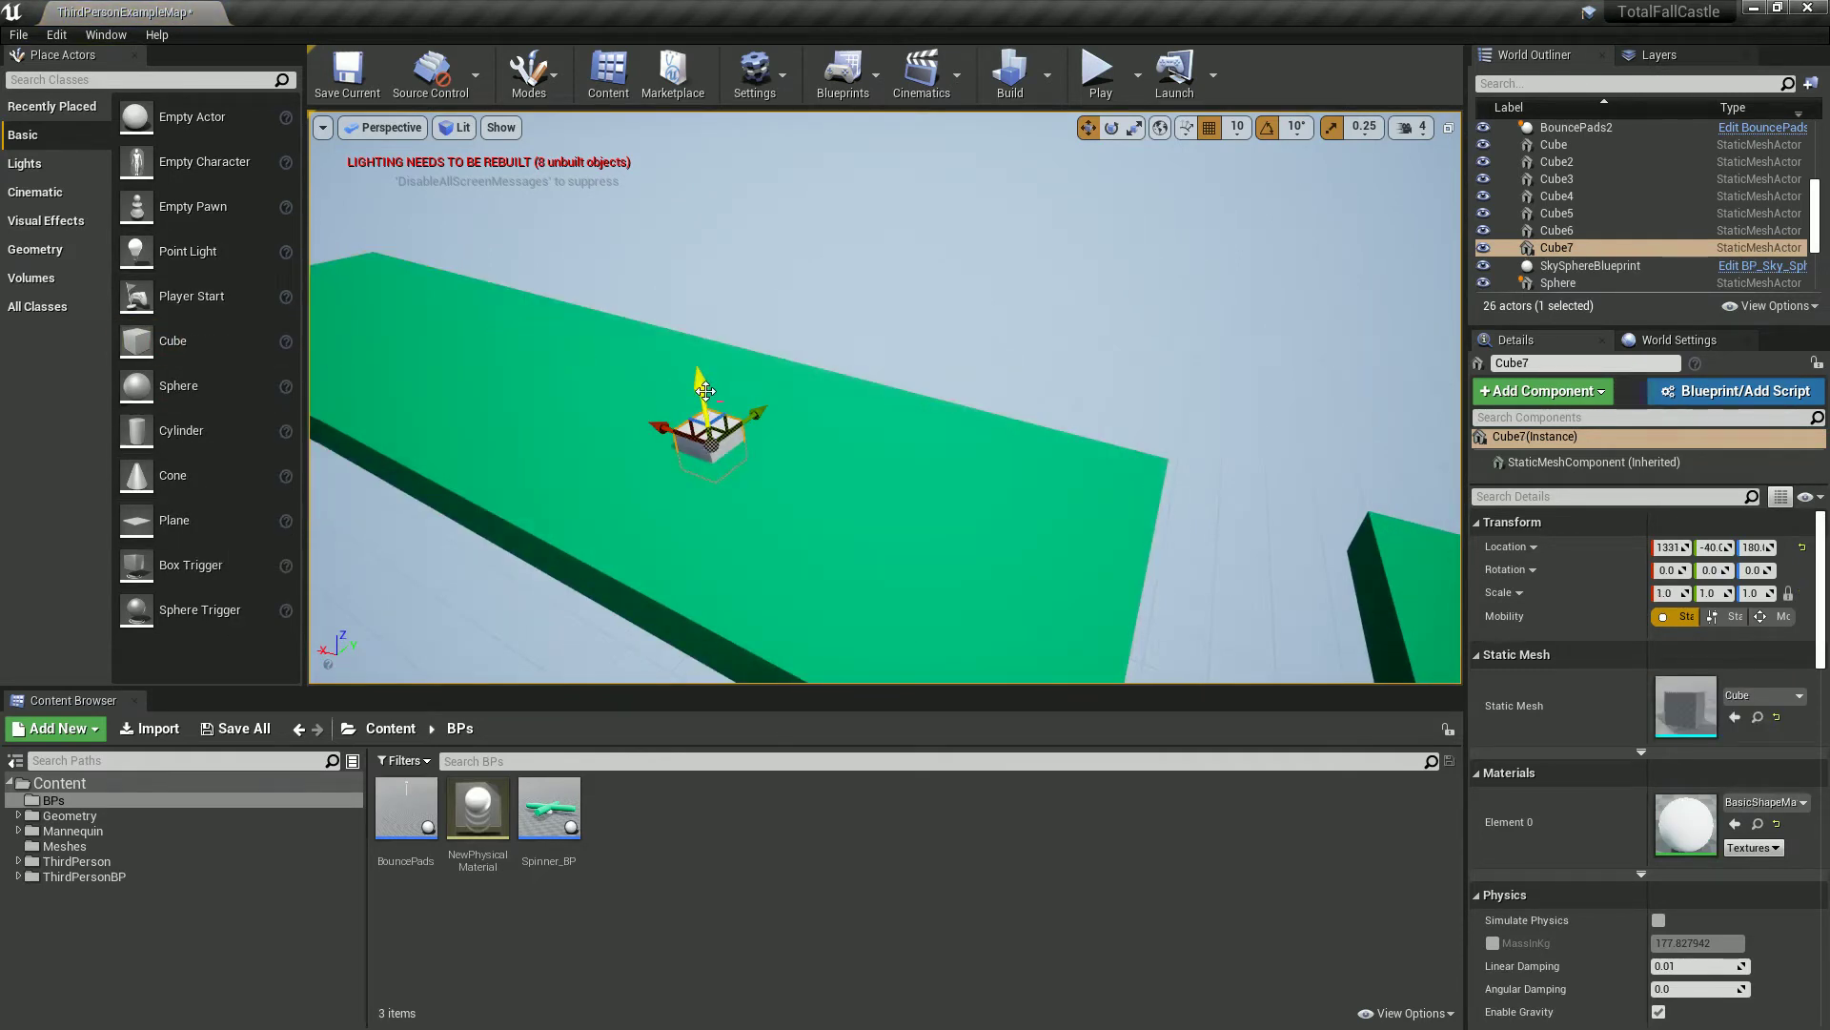
alt+drag(702, 386, 827, 415)
key(e)
key(r)
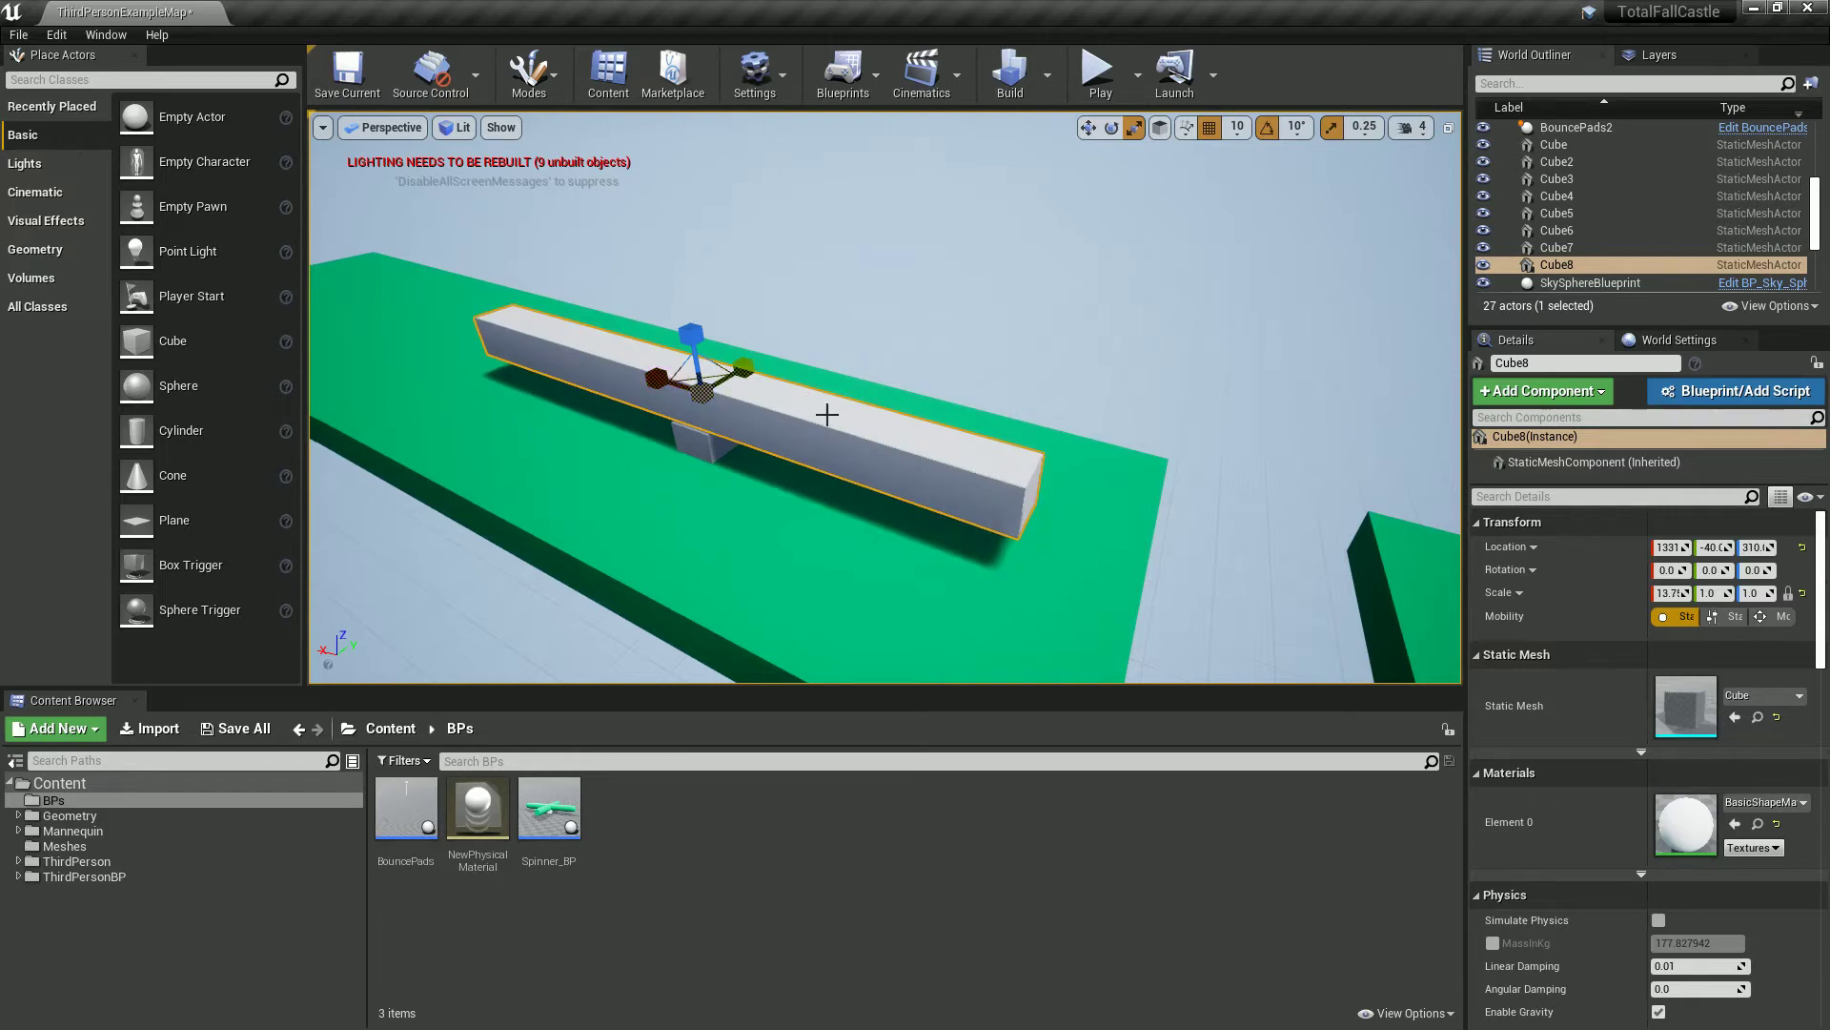
drag(742, 368, 863, 290)
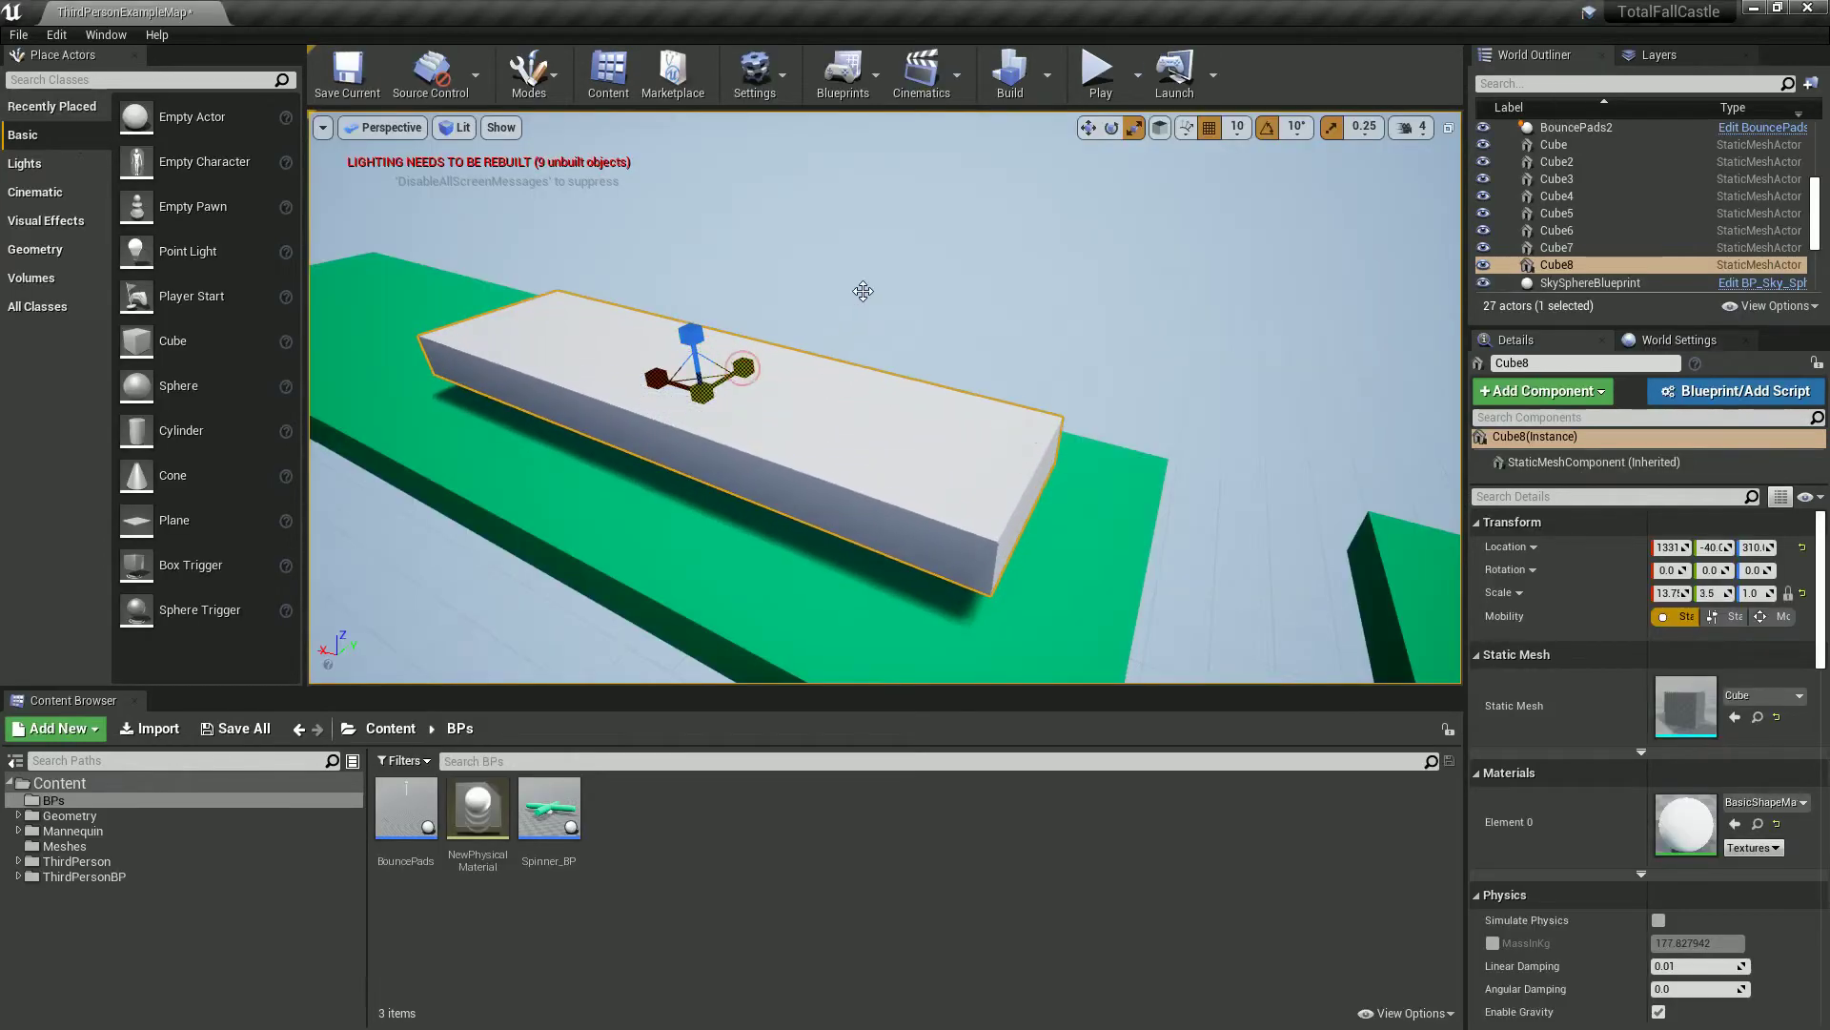
drag(693, 347, 702, 382)
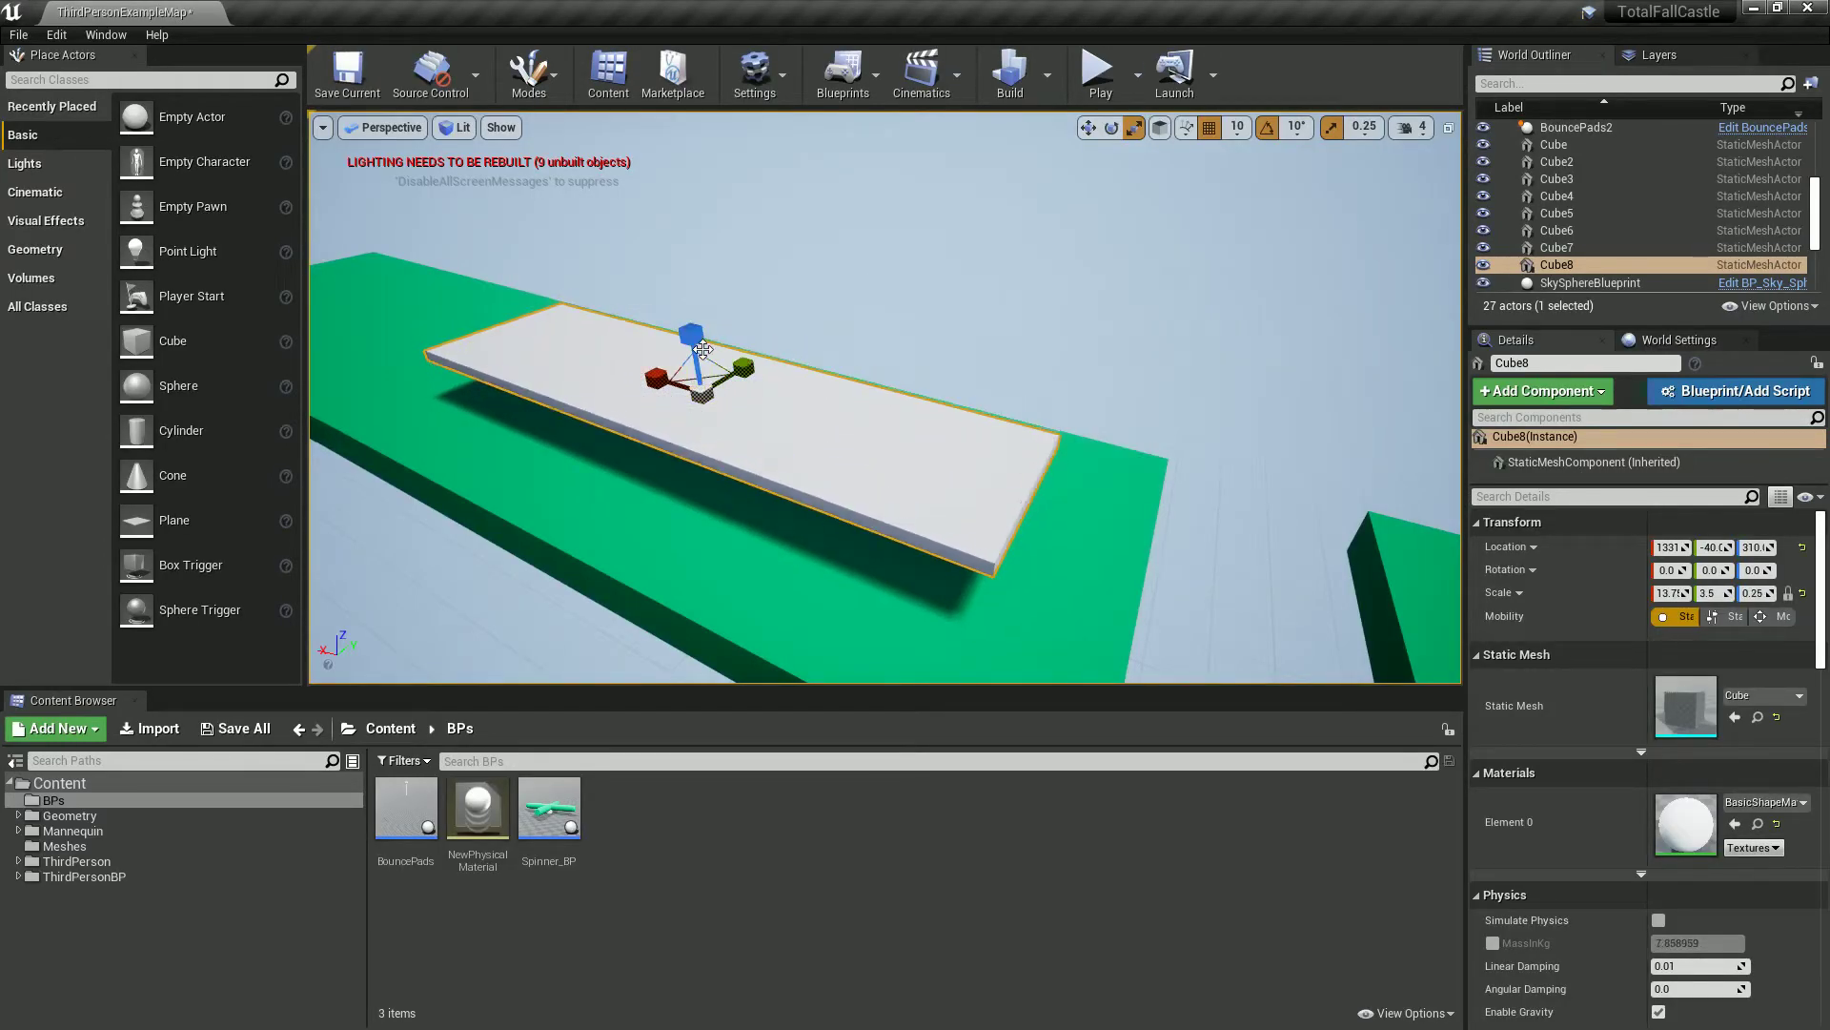
- Enable physics simulation on the plank and narrow the supporting cube beneath it to an X scale of 0.5
click(1657, 920)
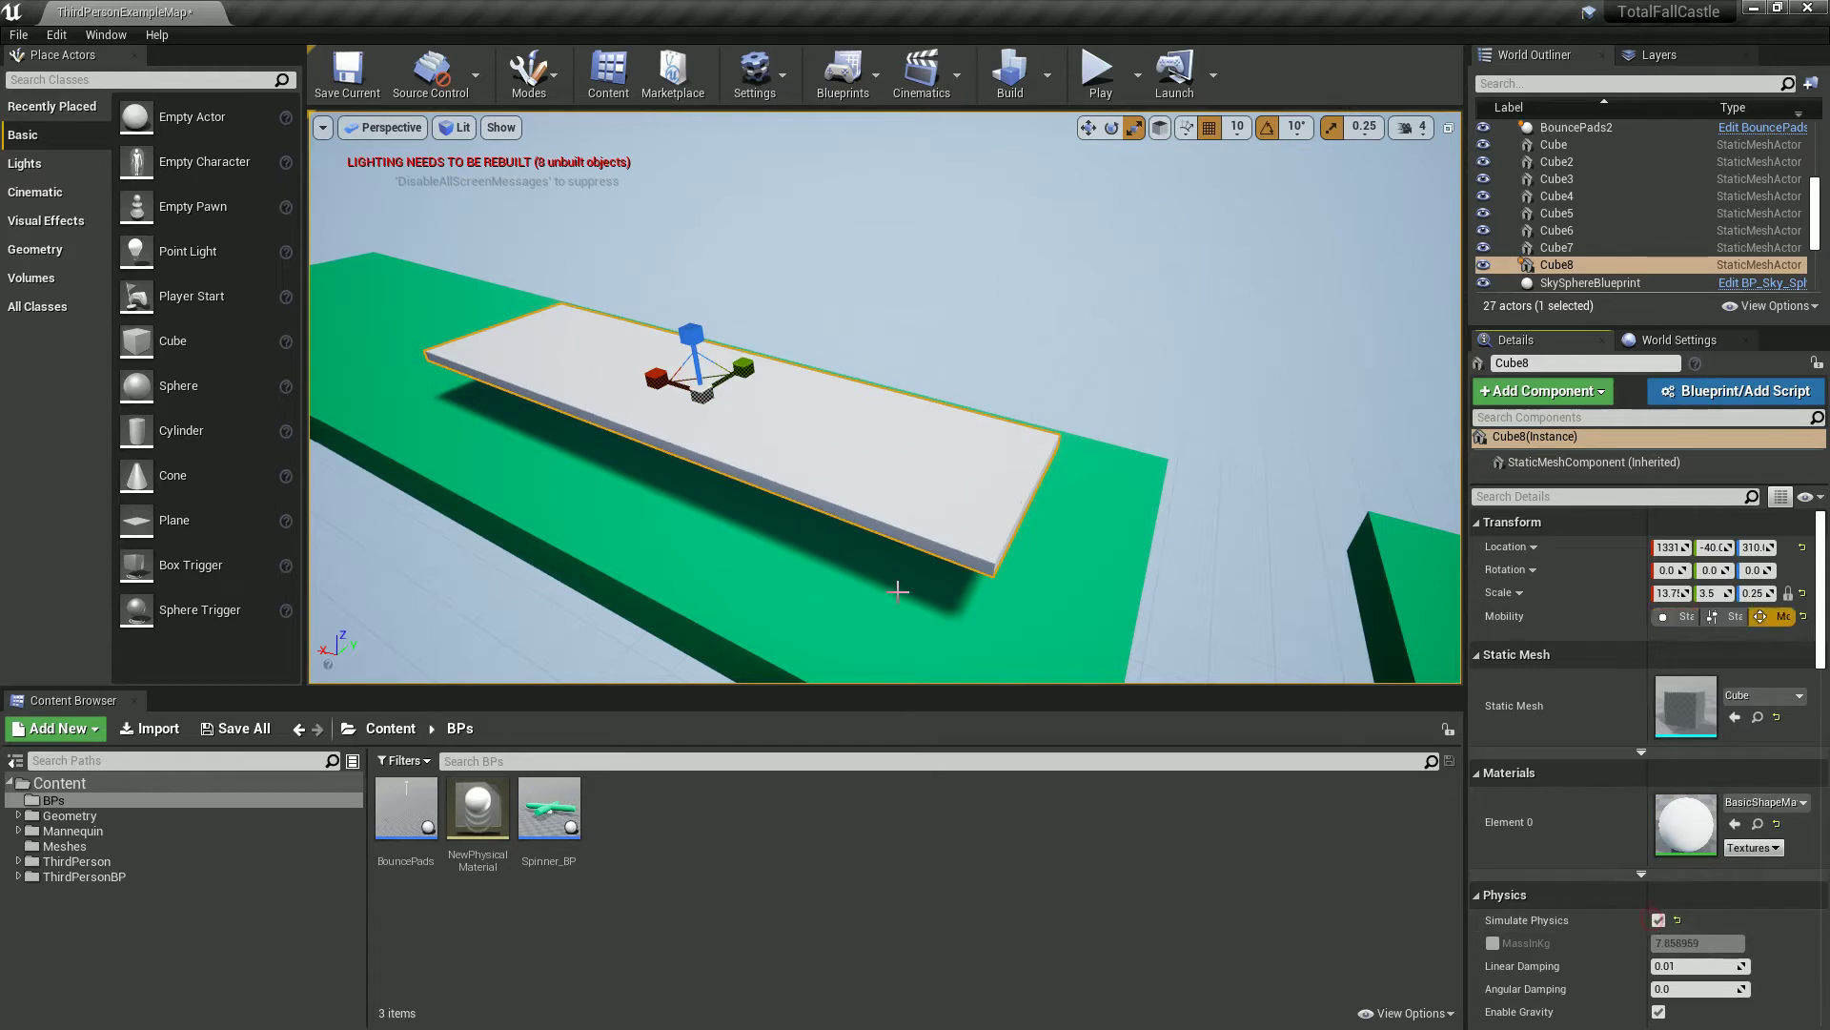
right_drag(895, 588, 800, 473)
click(855, 348)
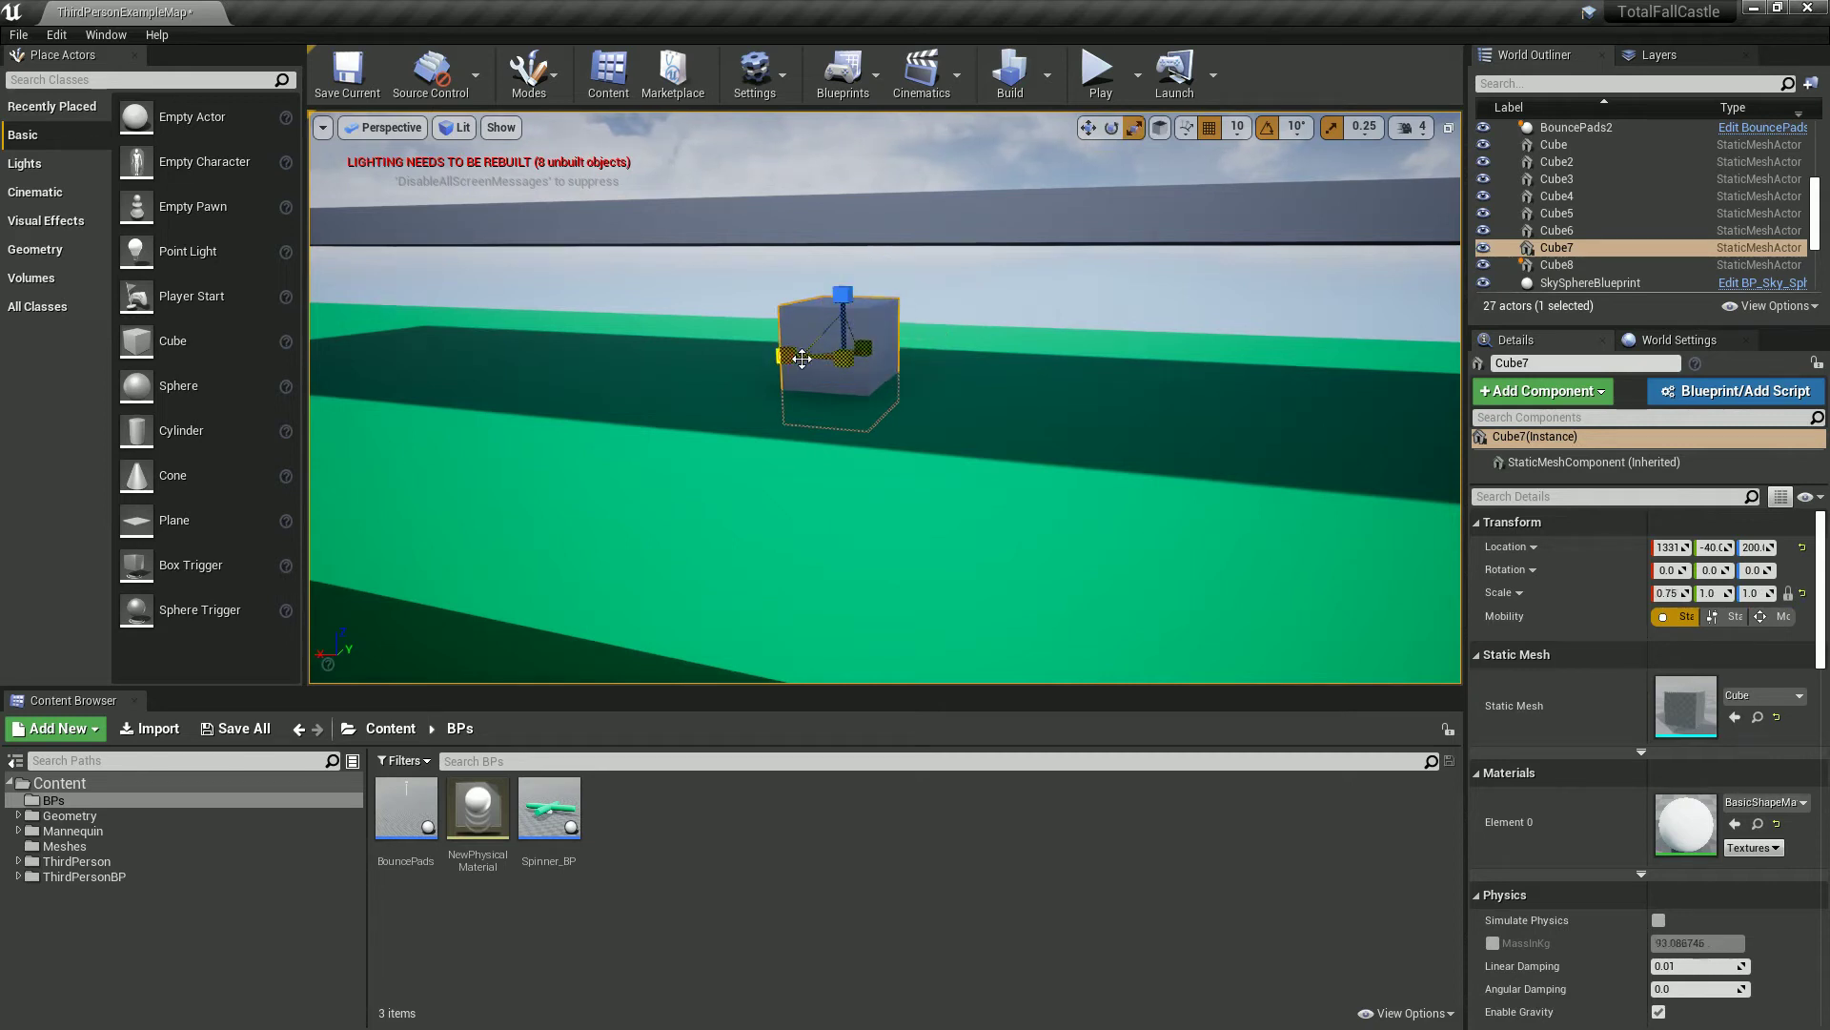
- Playtest the level by running and jumping the character across the plank to check how it tilts on the supporting cube
click(1096, 74)
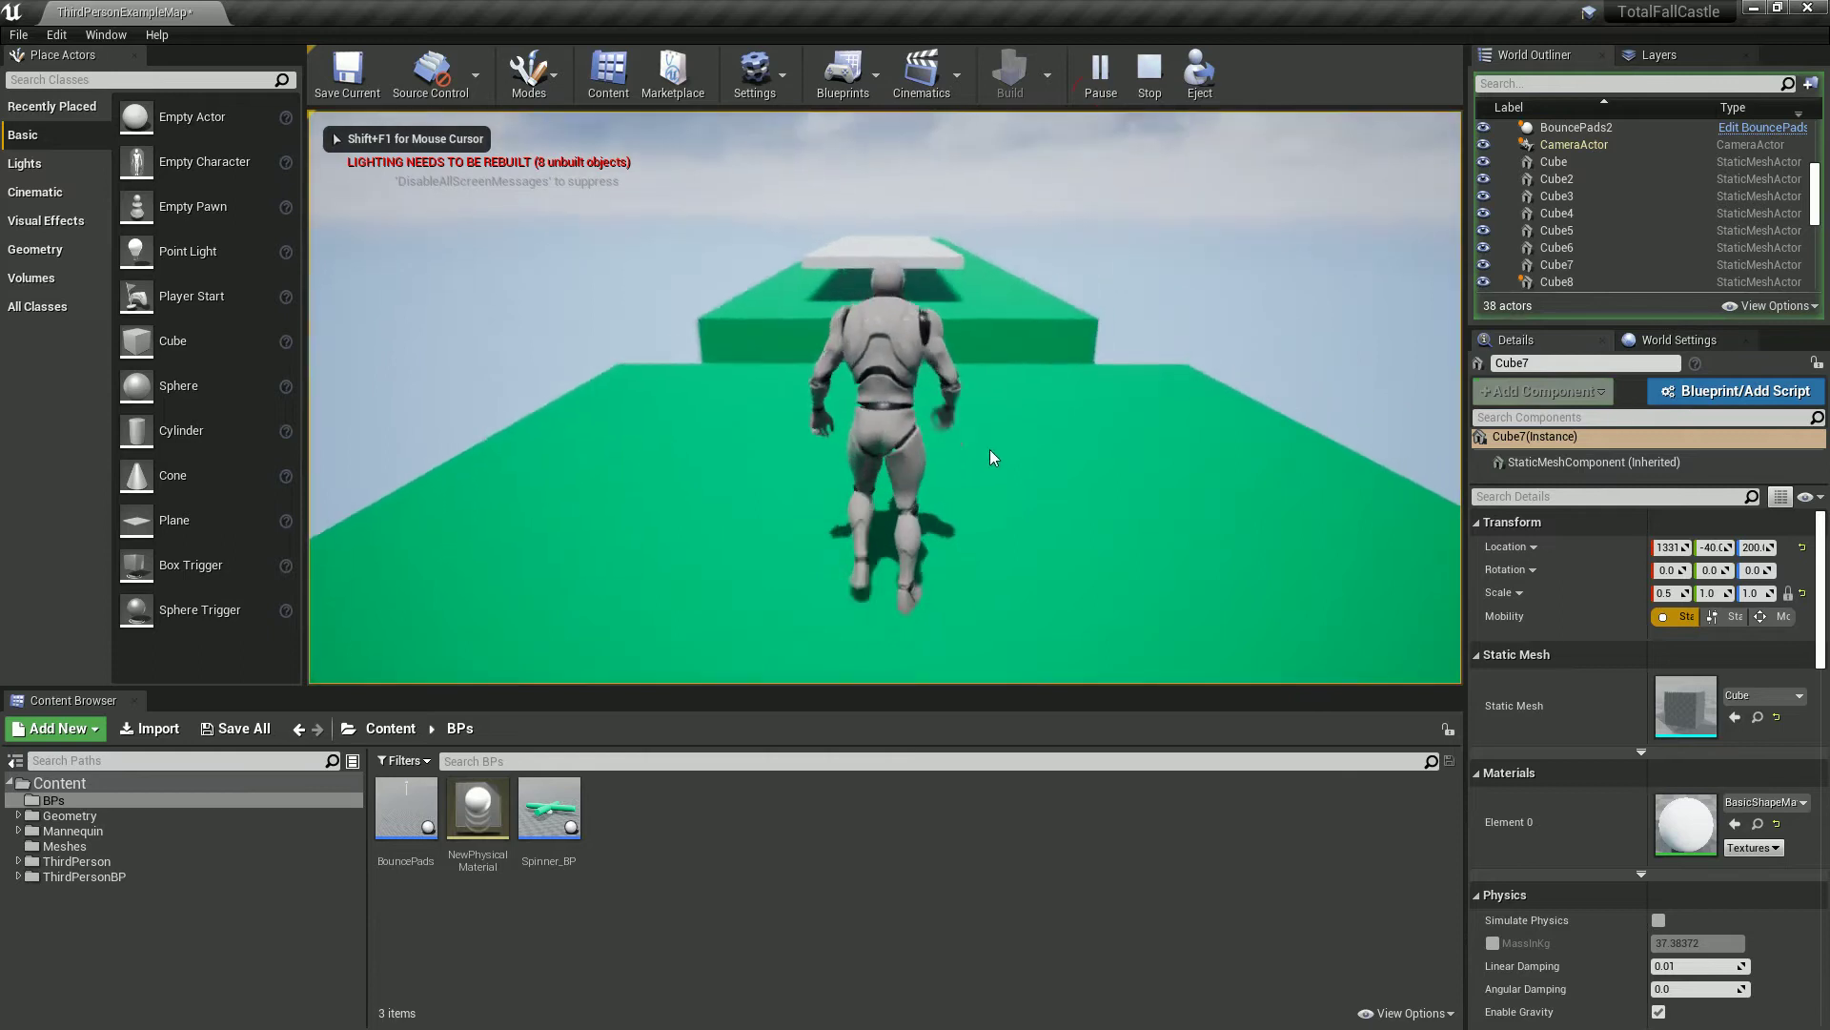
key(w)
key(space)
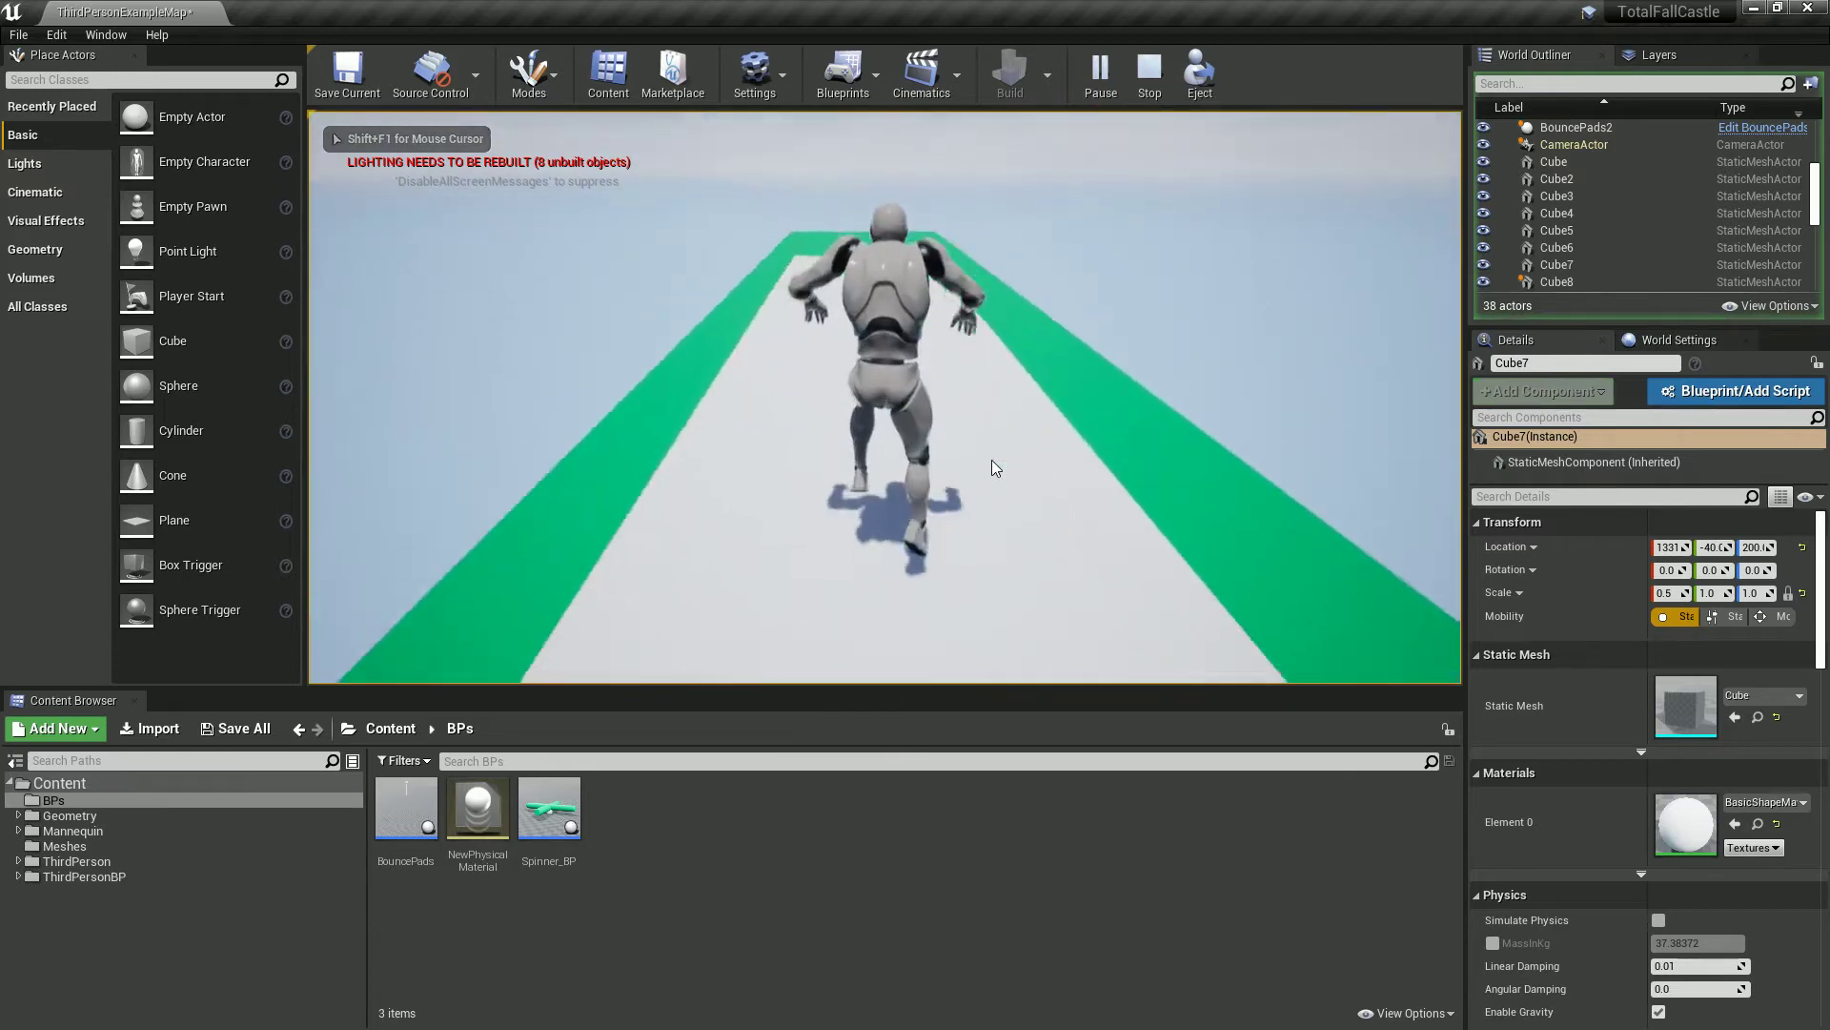
key(a)
key(w)
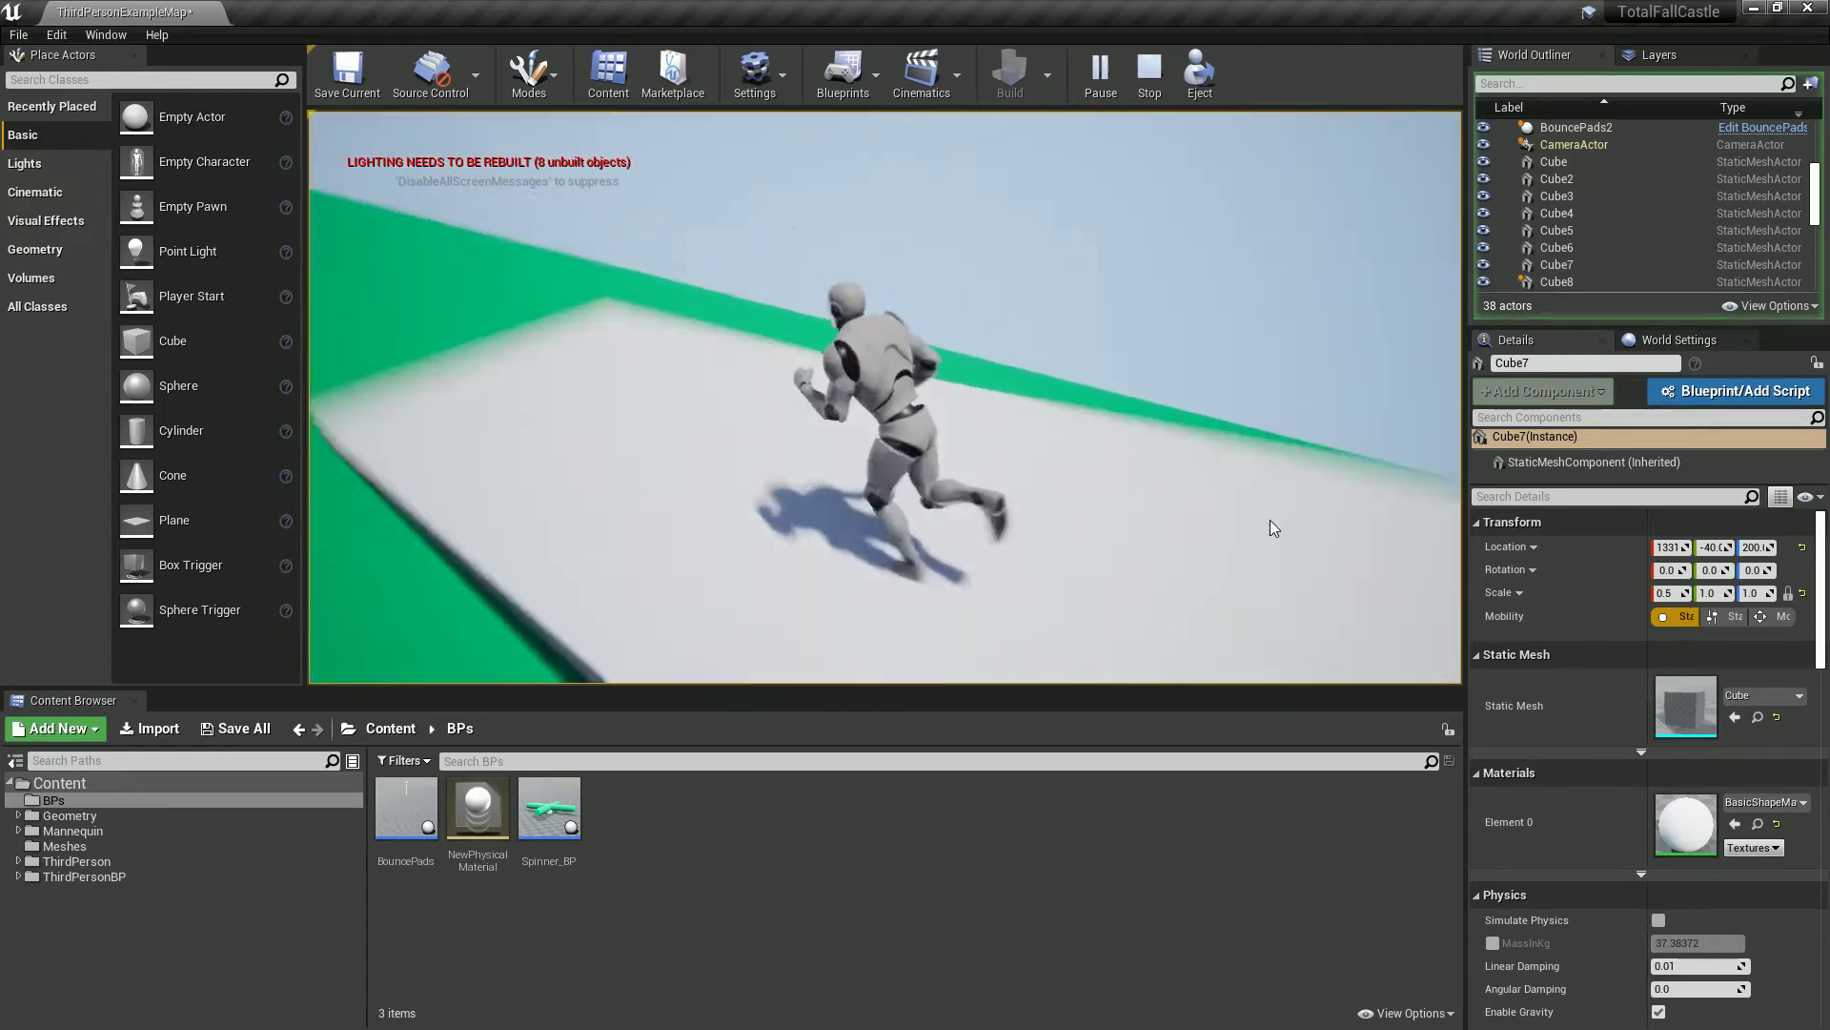
key(d)
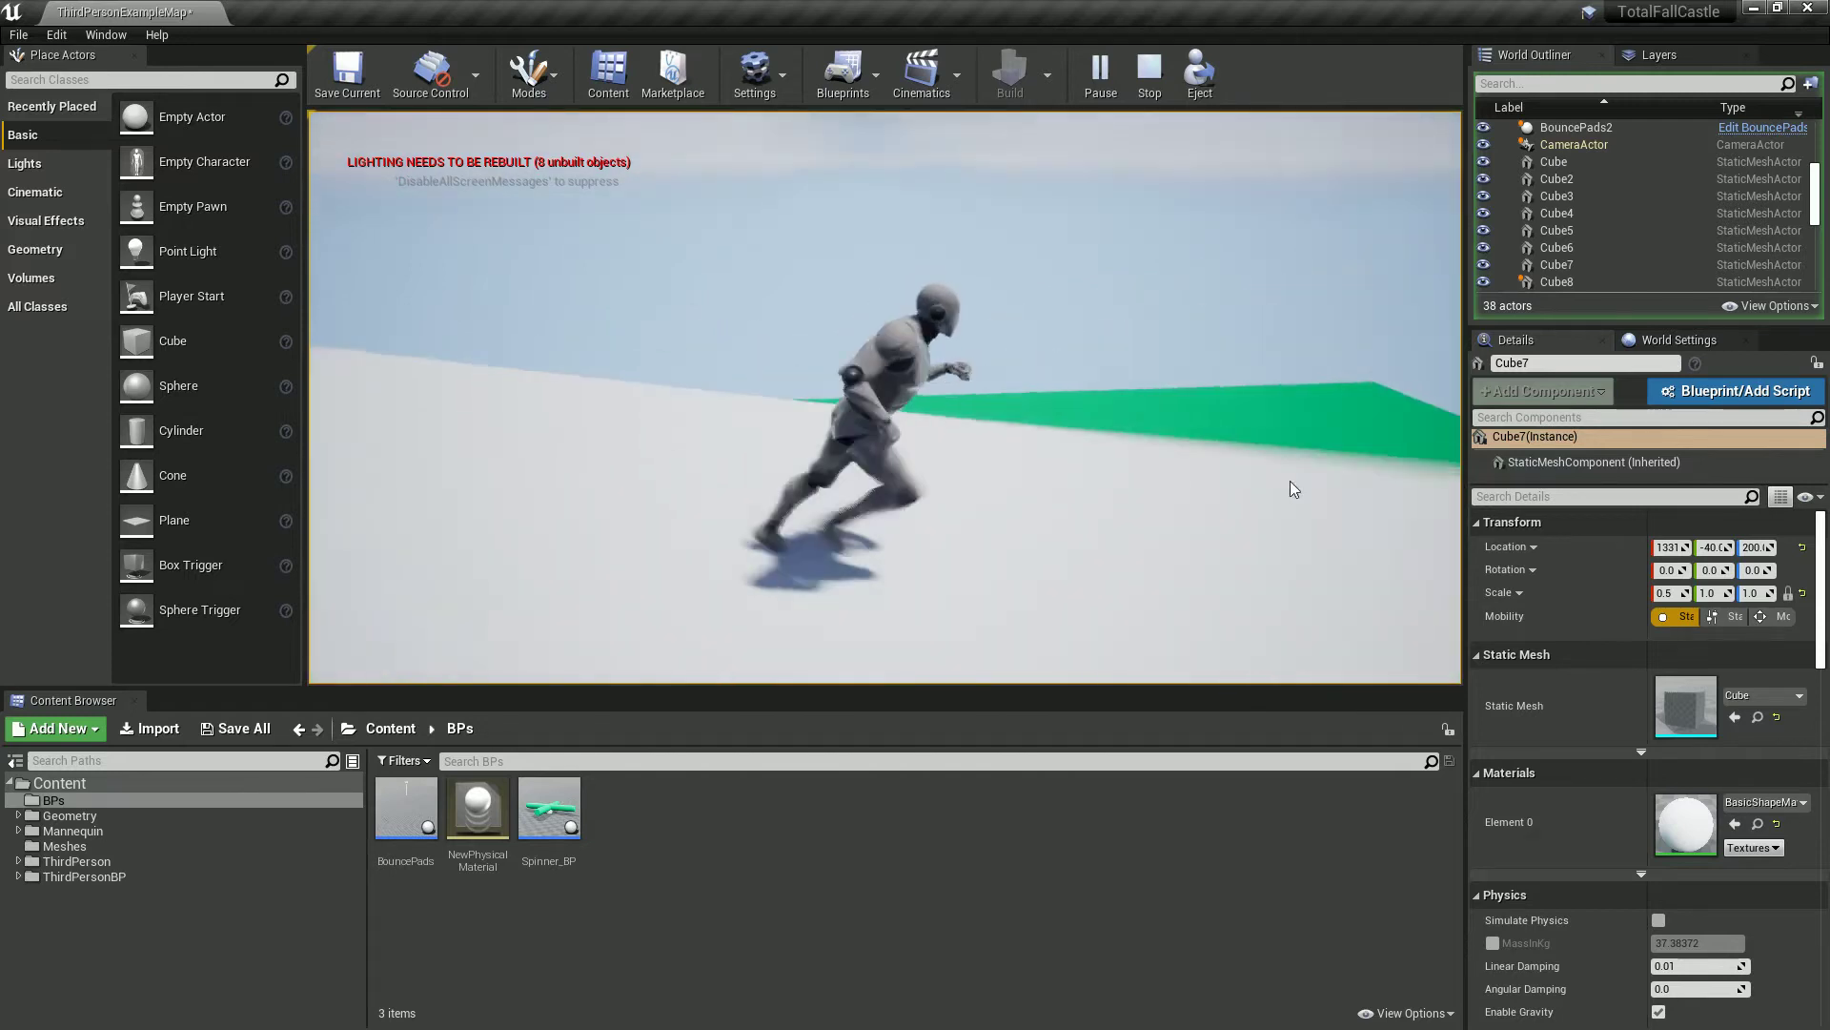
key(s)
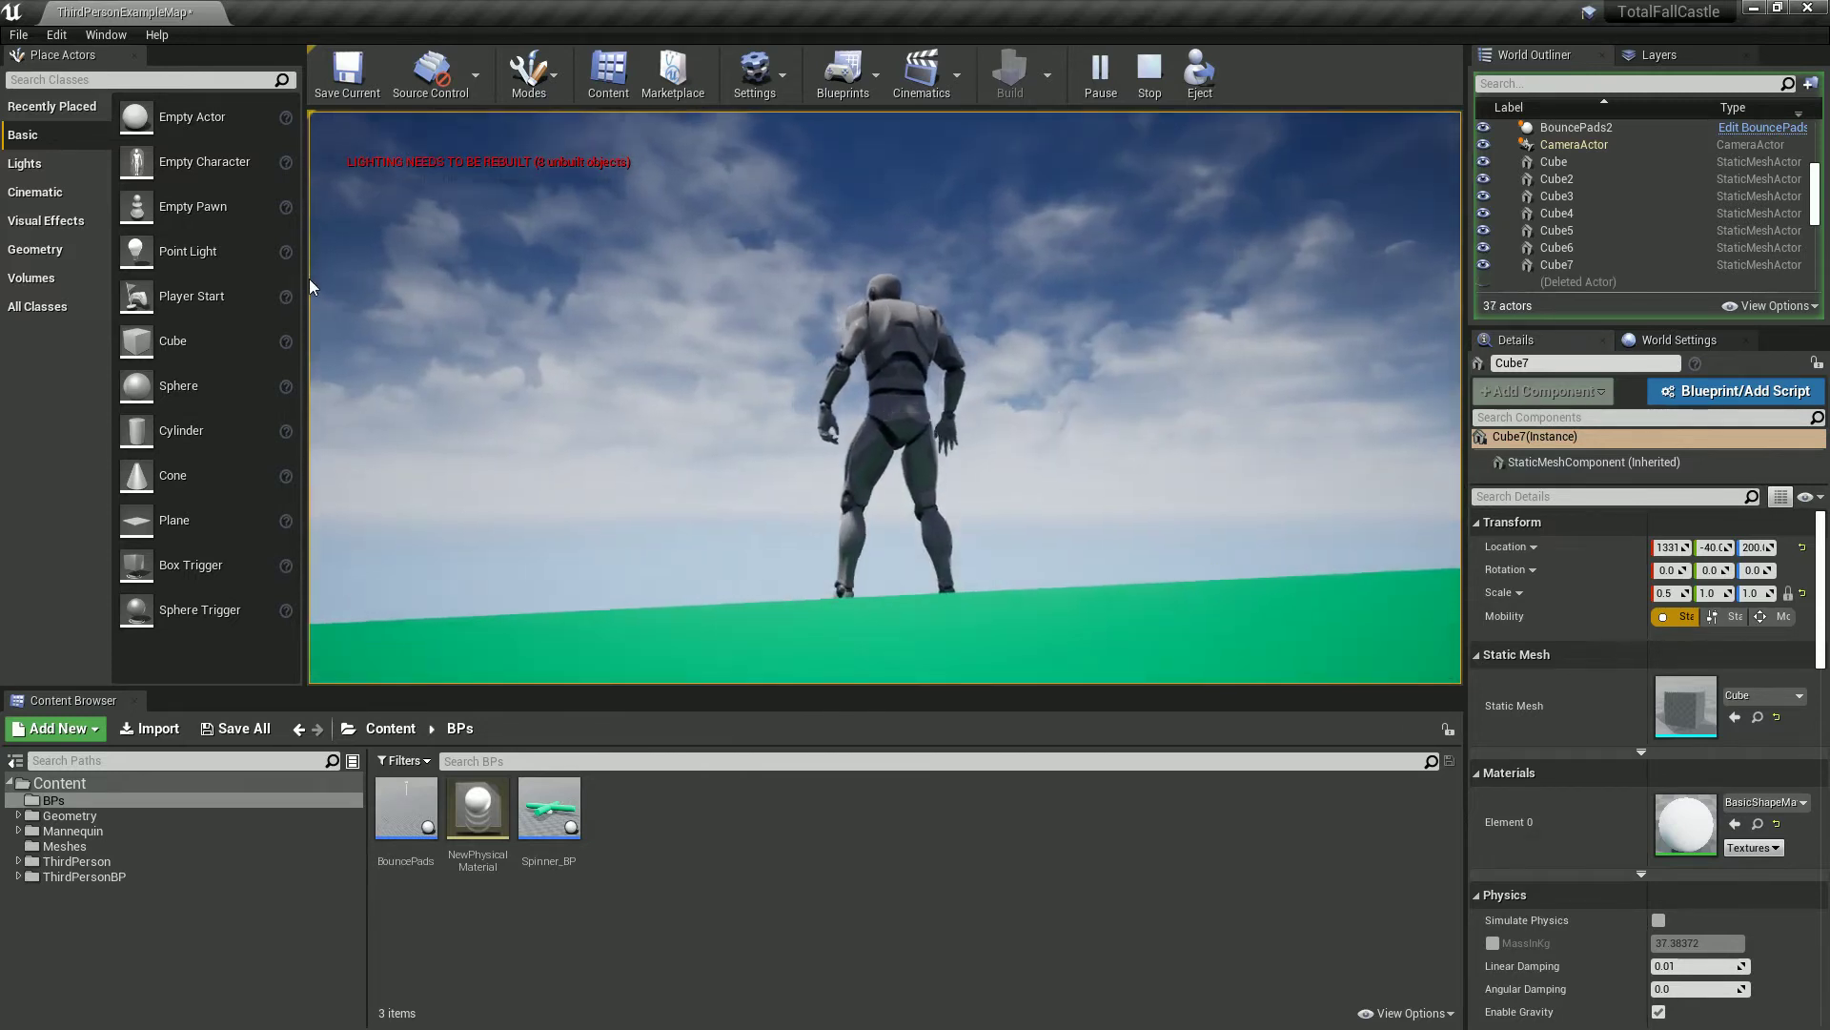
key(space)
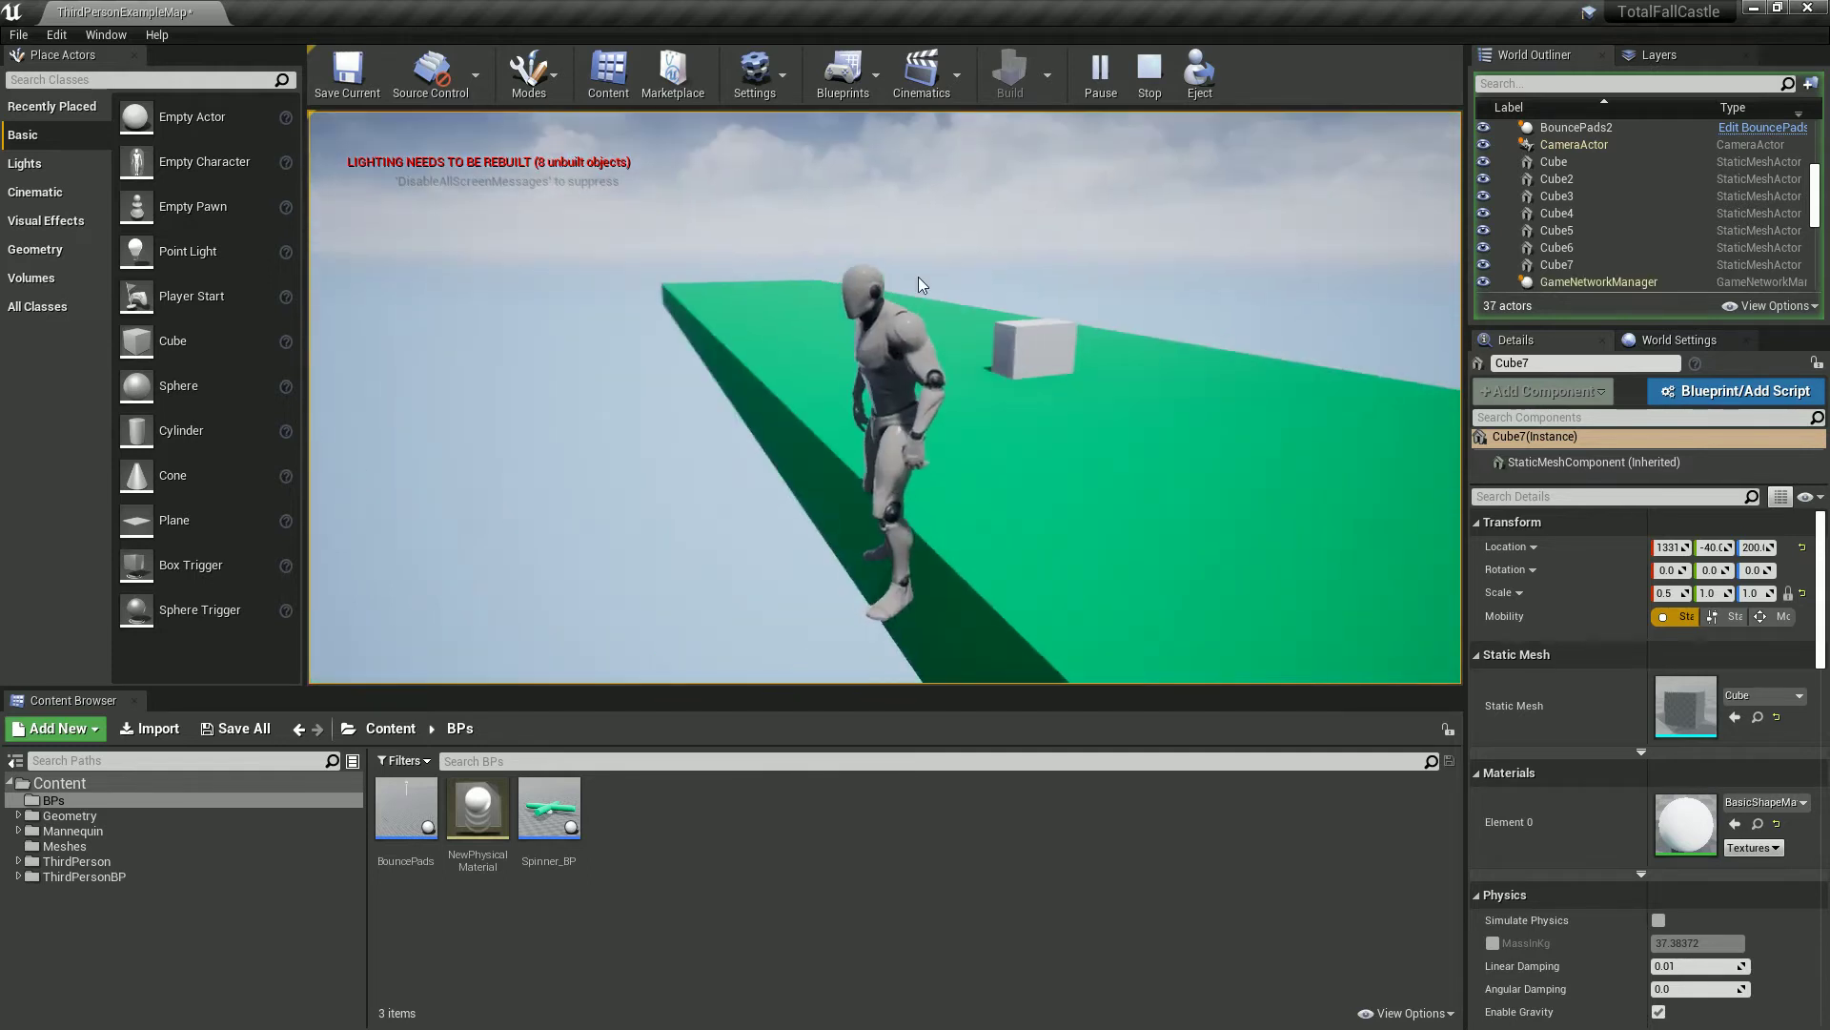
key(Escape)
- Delete the plank and its supporting cube
ctrl+click(1061, 294)
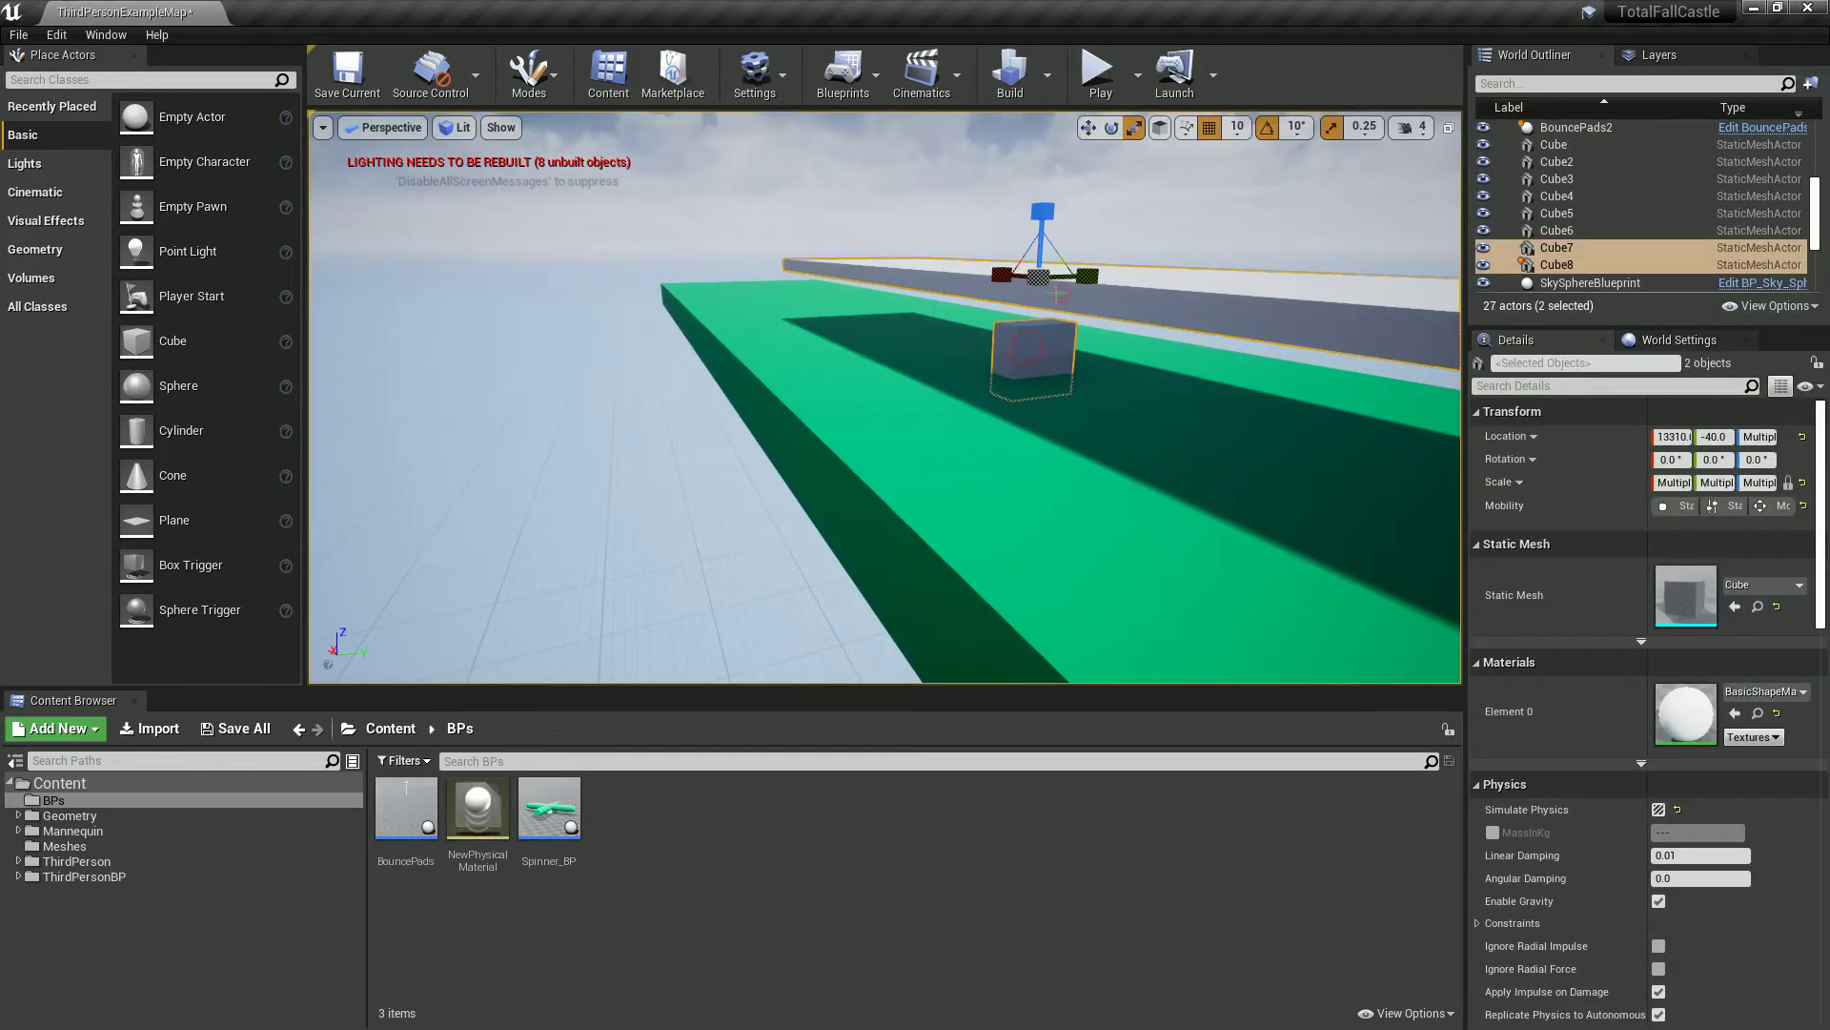
key(Delete)
- Move the newest green platform farther out along the X axis to widen the gap after the spinner platform
right_drag(1062, 320, 1310, 508)
key(s)
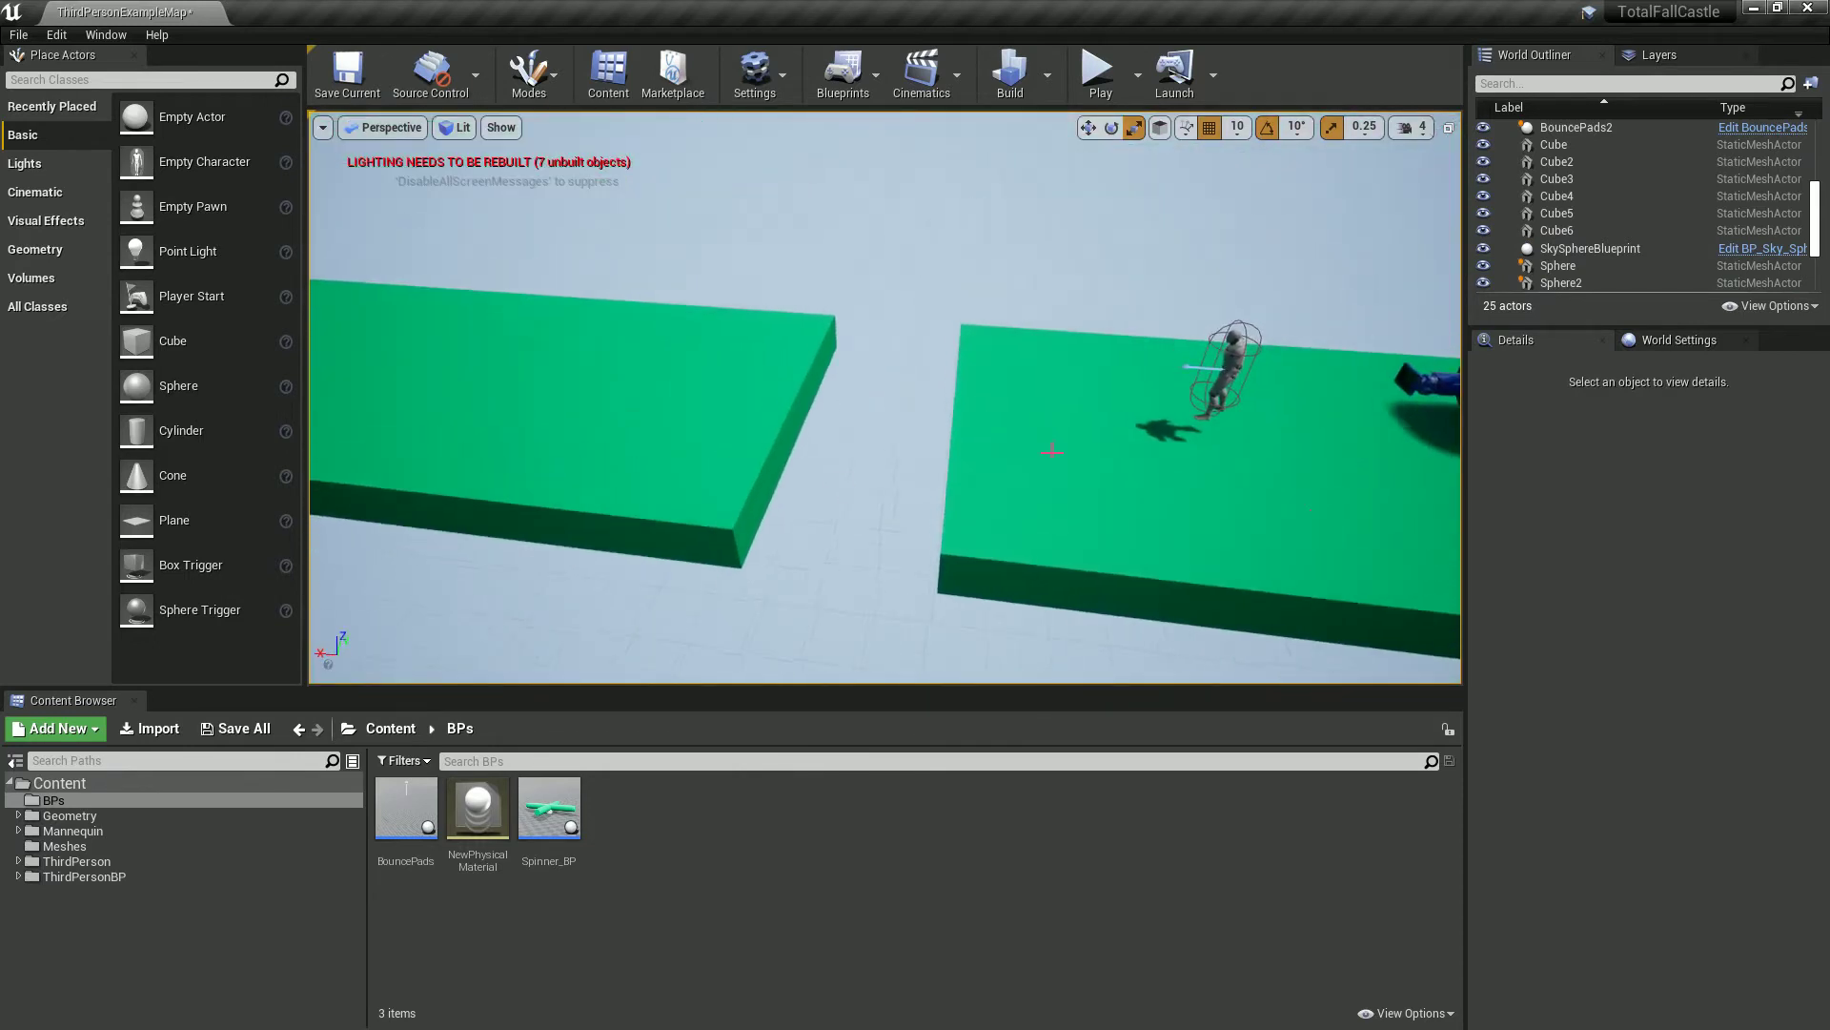
click(706, 427)
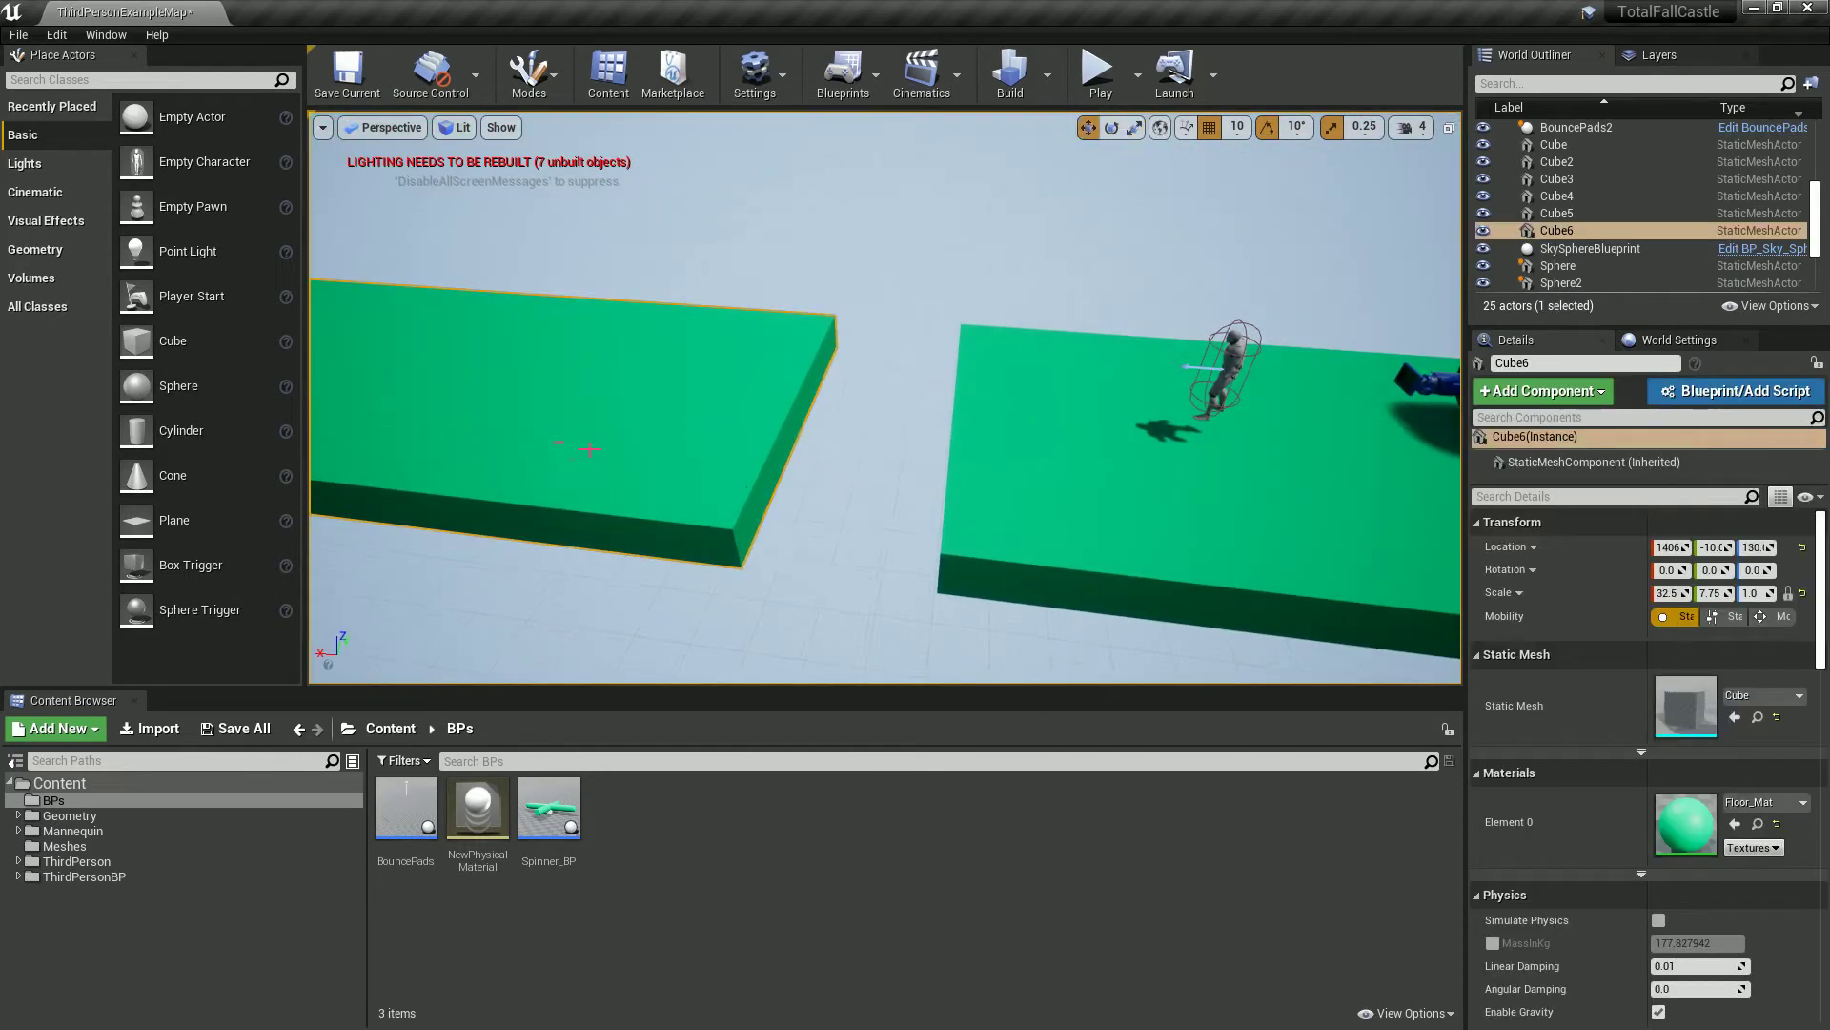
right_drag(589, 449, 556, 402)
key(s)
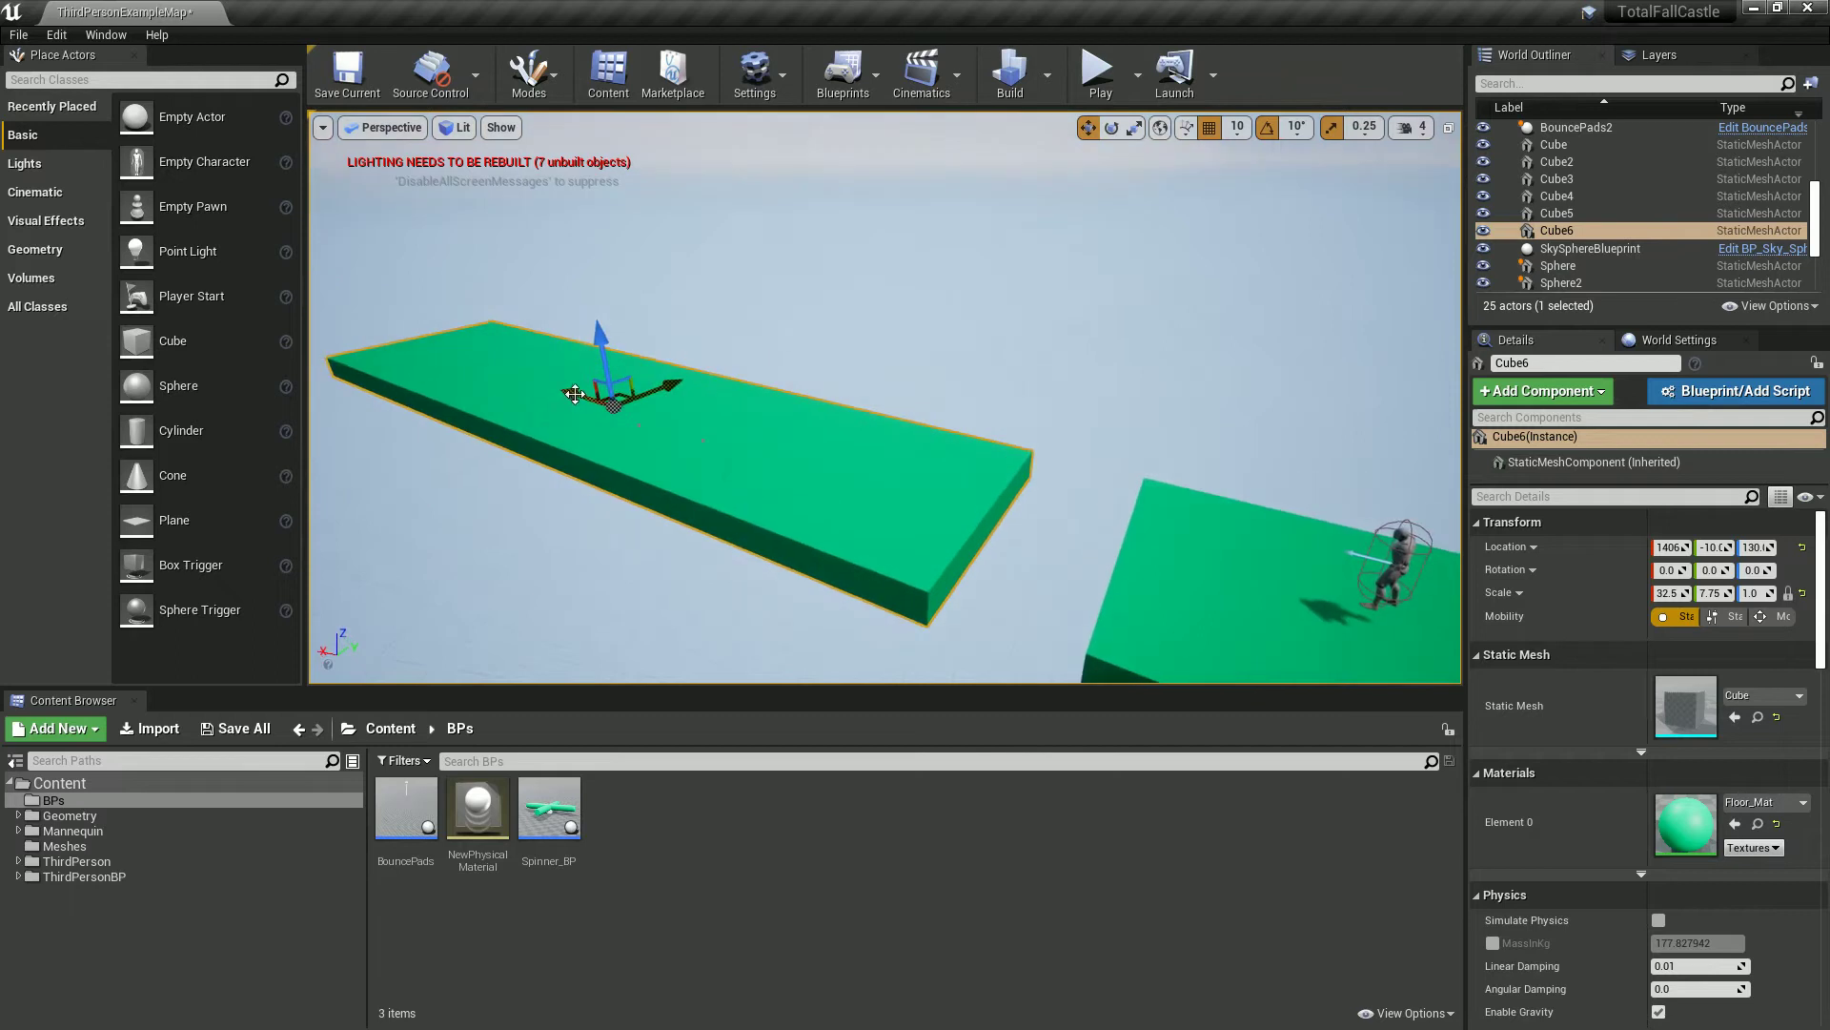
drag(574, 393, 467, 363)
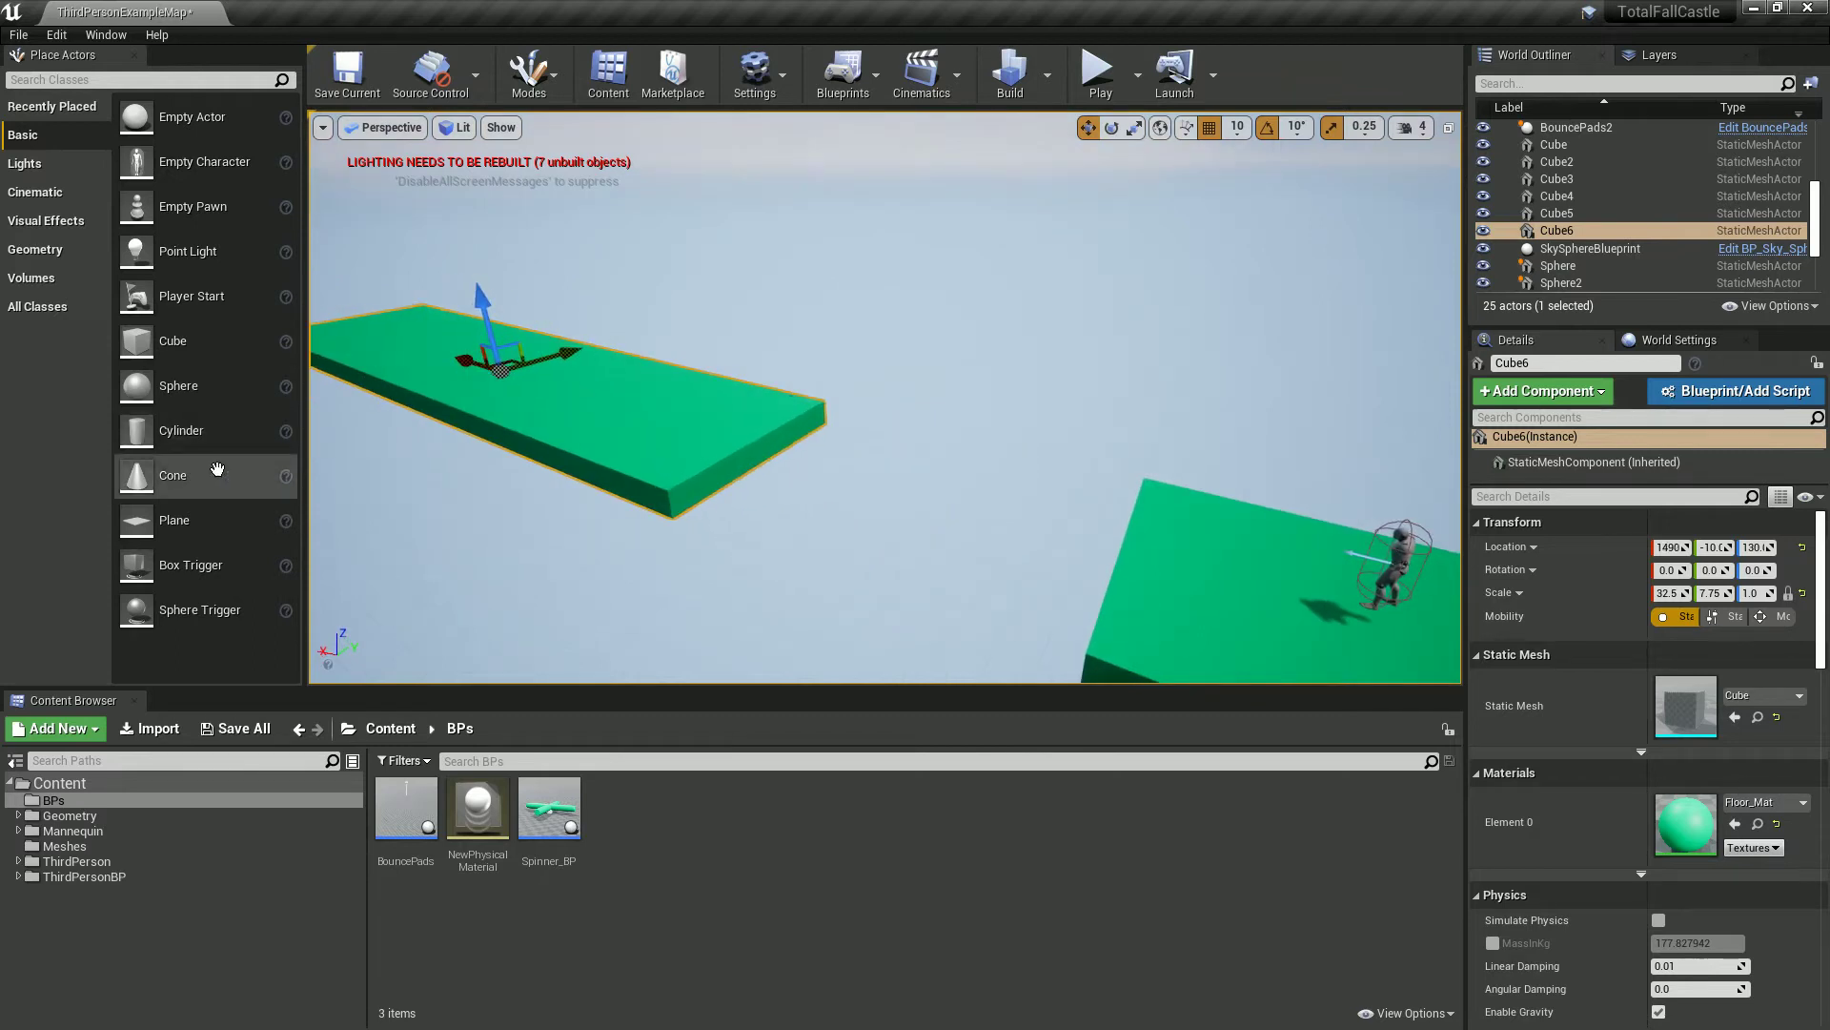
- Place a cube in the gap between the green platforms and duplicate it straight up to a Z location of 980
drag(173, 341, 871, 545)
key(e)
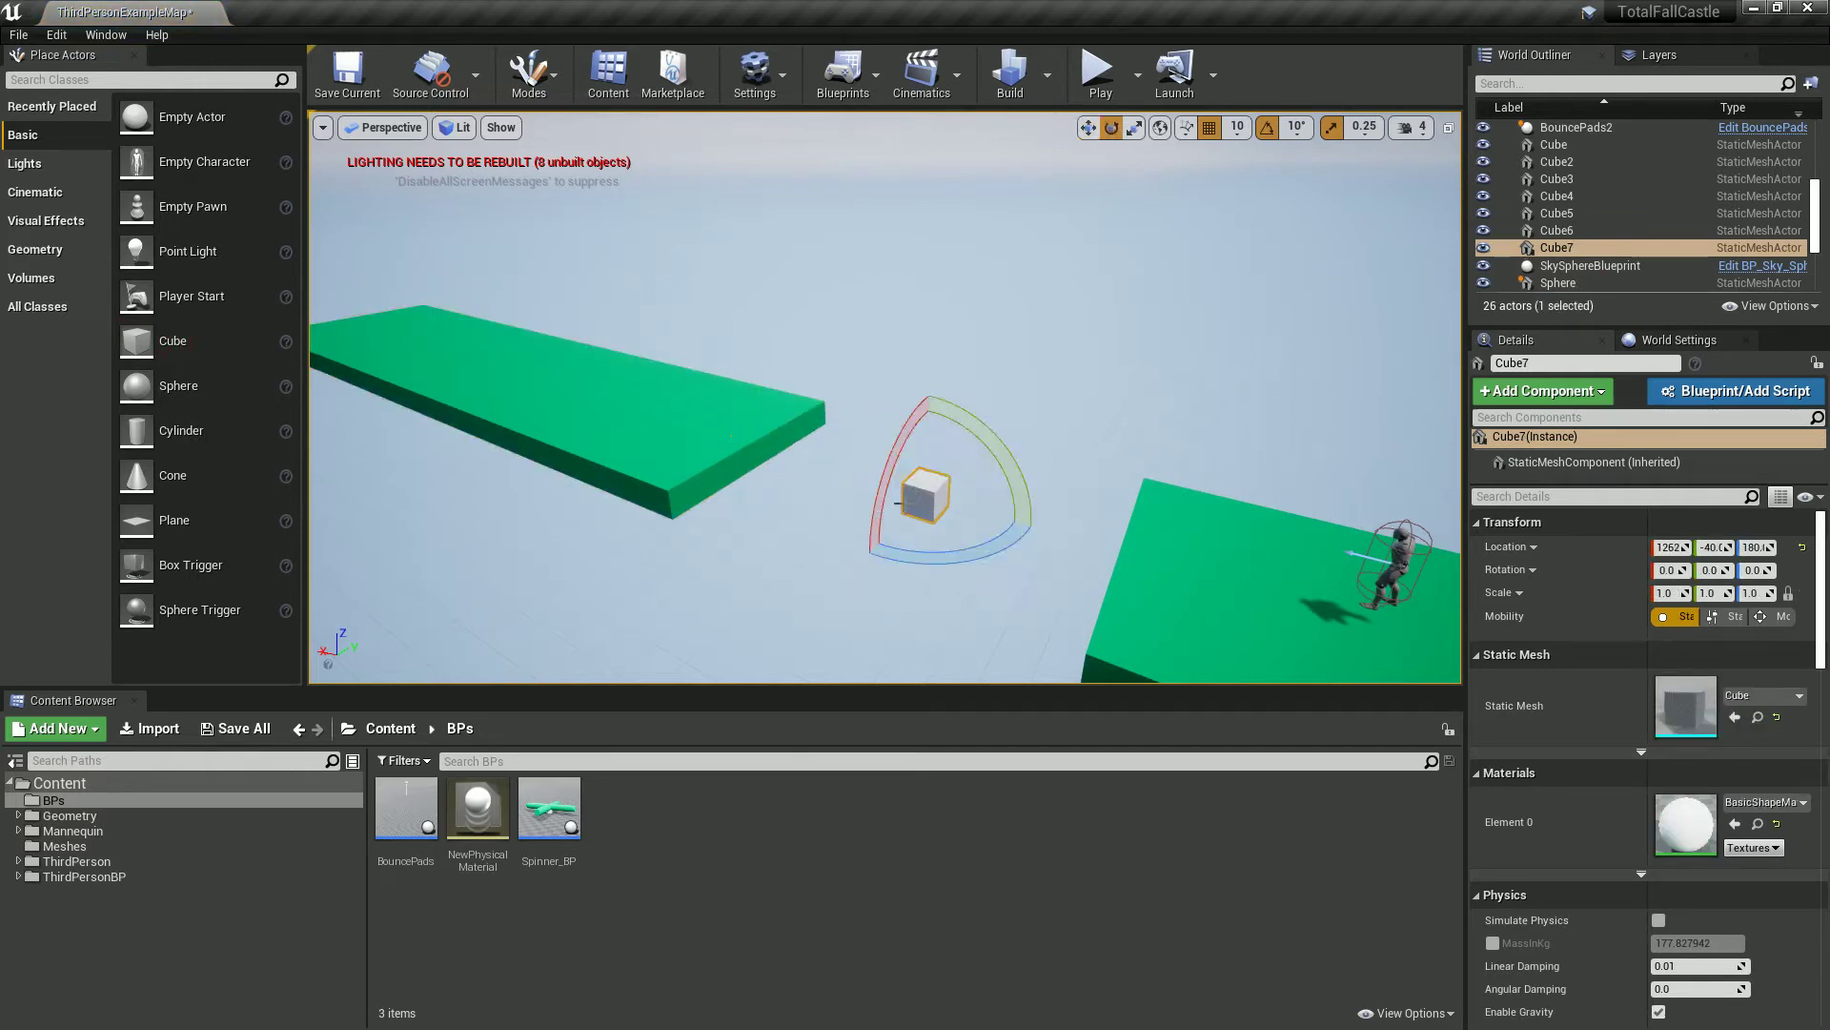
key(w)
alt+drag(925, 444, 958, 125)
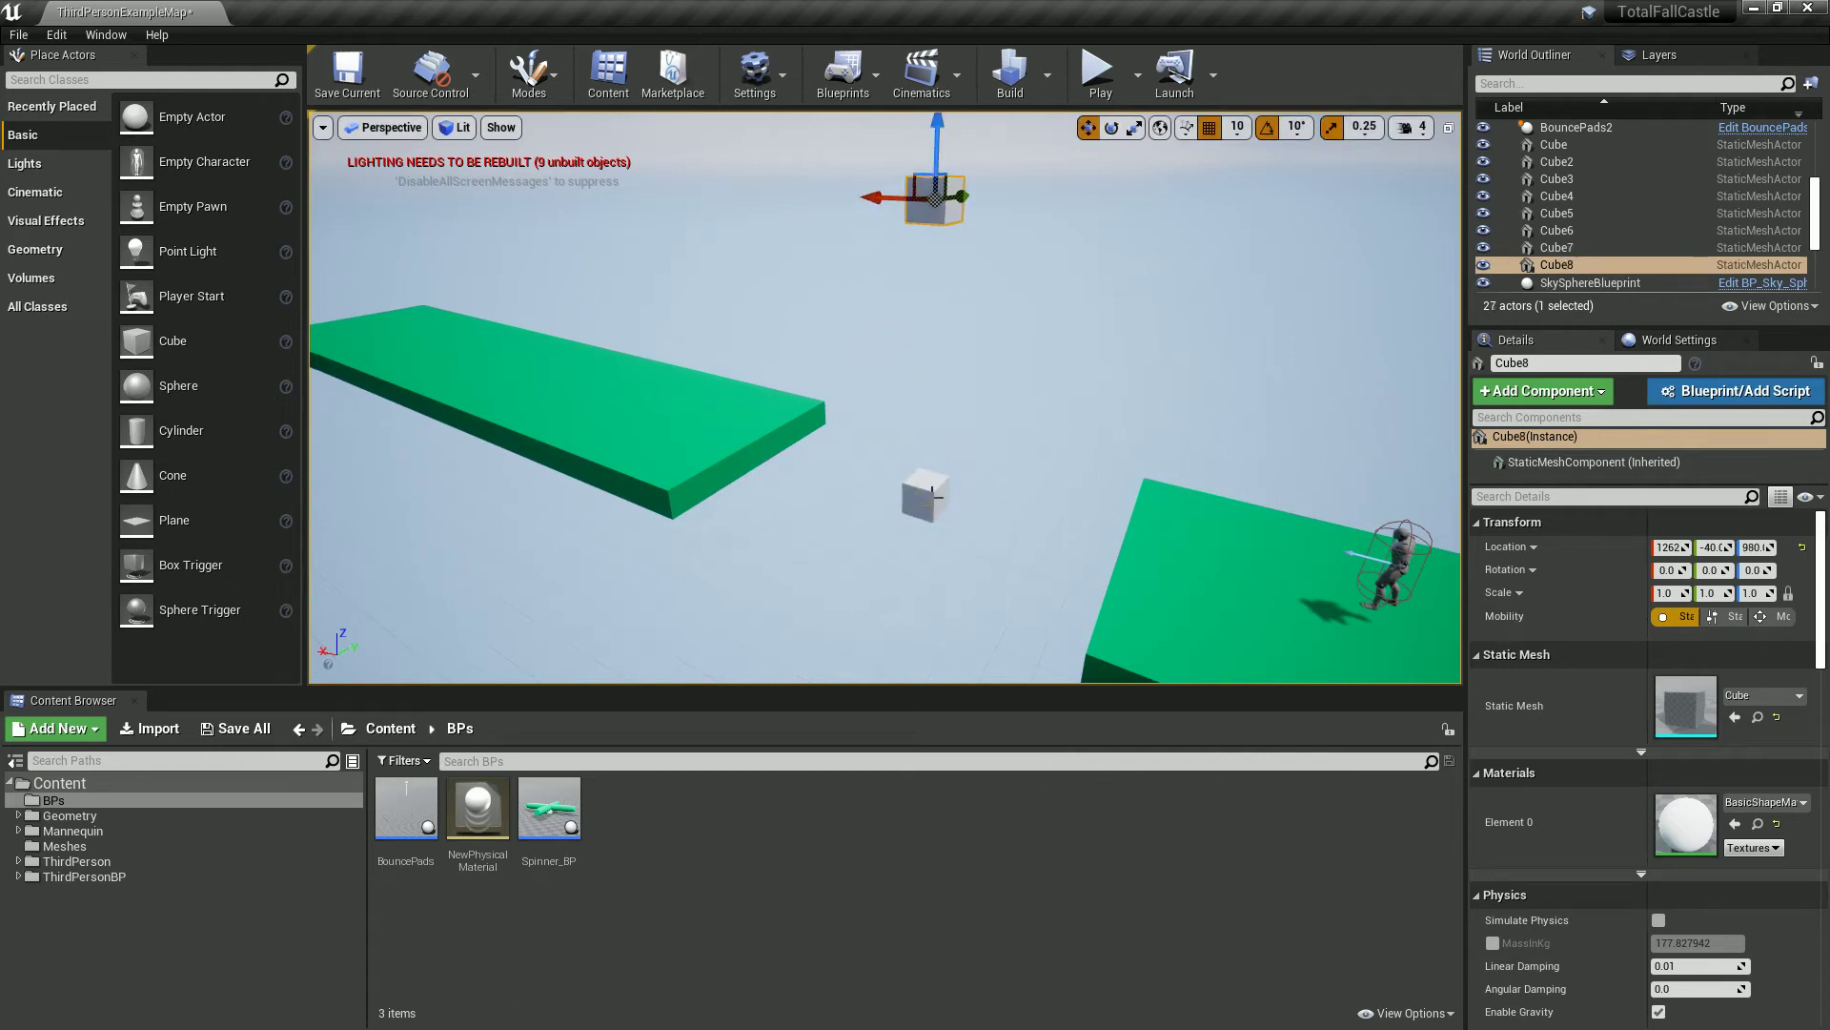
- Scale the lower cube into a flat slab spanning the gap, with scale 9.5 × 5.25 × 0.5
click(931, 495)
key(r)
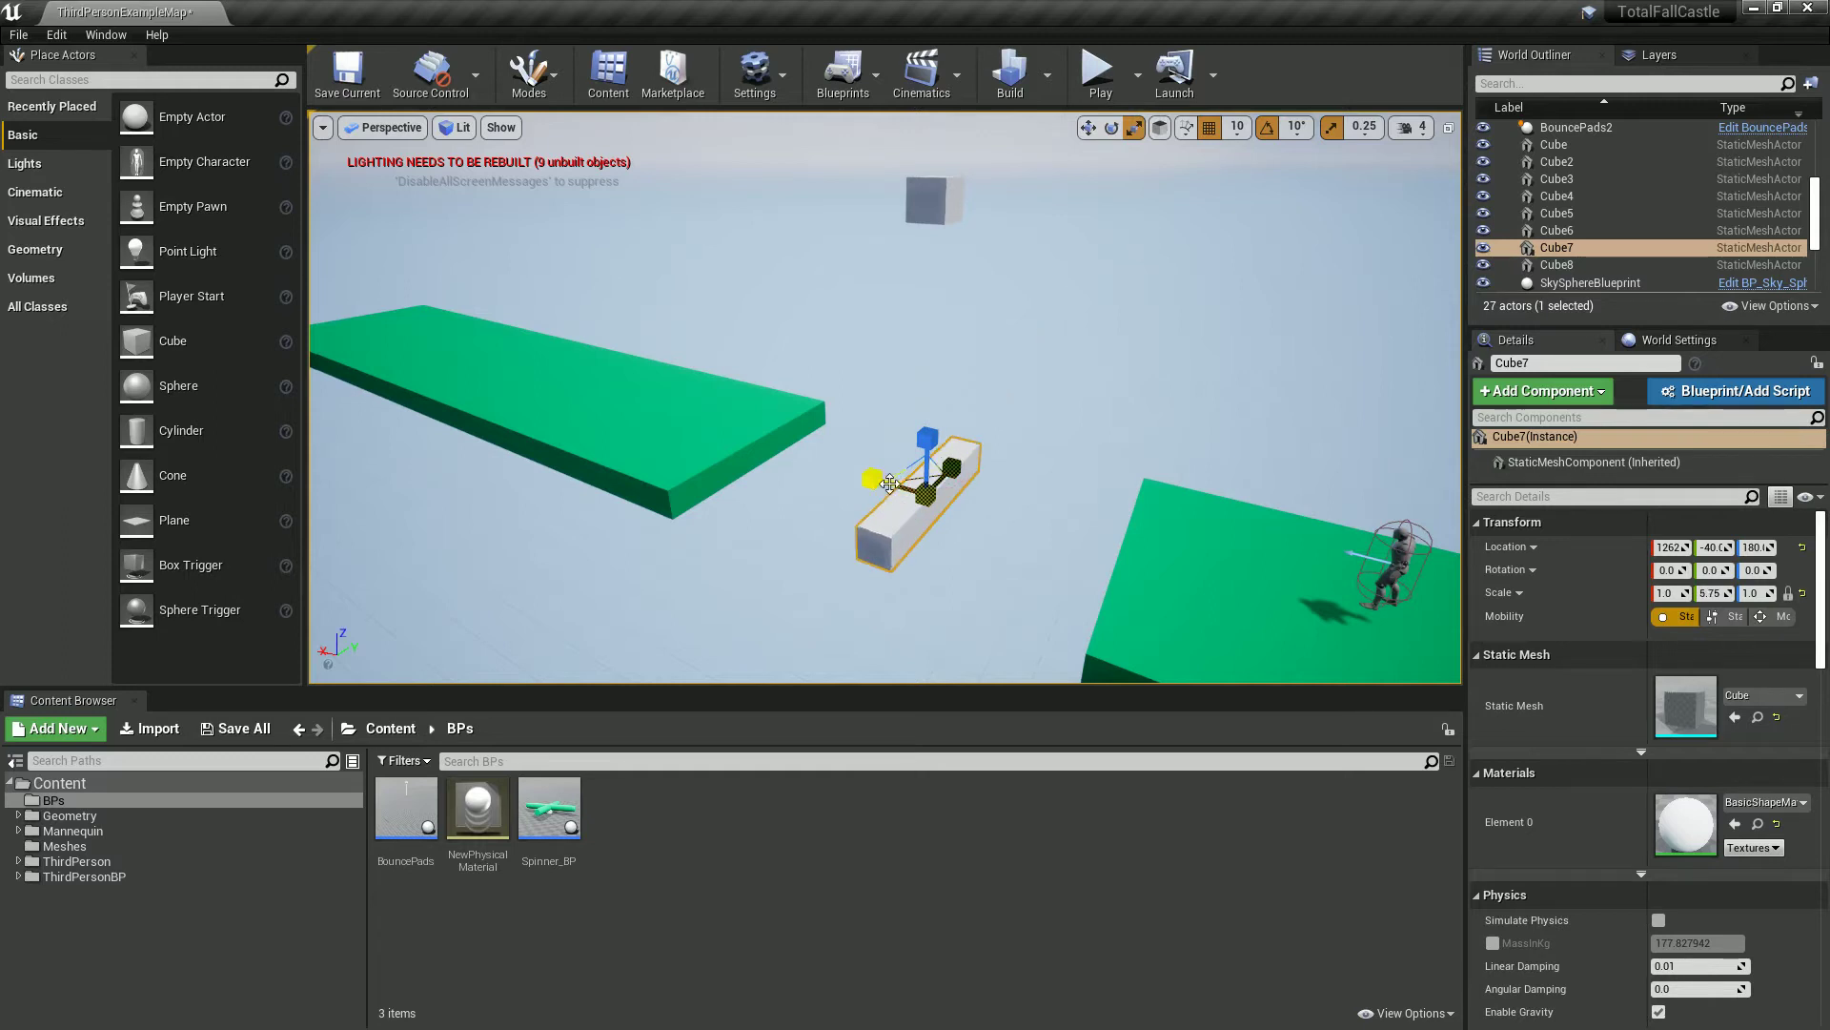
drag(852, 475, 263, 374)
drag(955, 465, 932, 454)
- Find the Physics Constraint Actor by searching for "phys" and place one on top of the white slab
right_drag(887, 529, 857, 500)
key(w)
scroll(856, 500, up, 1)
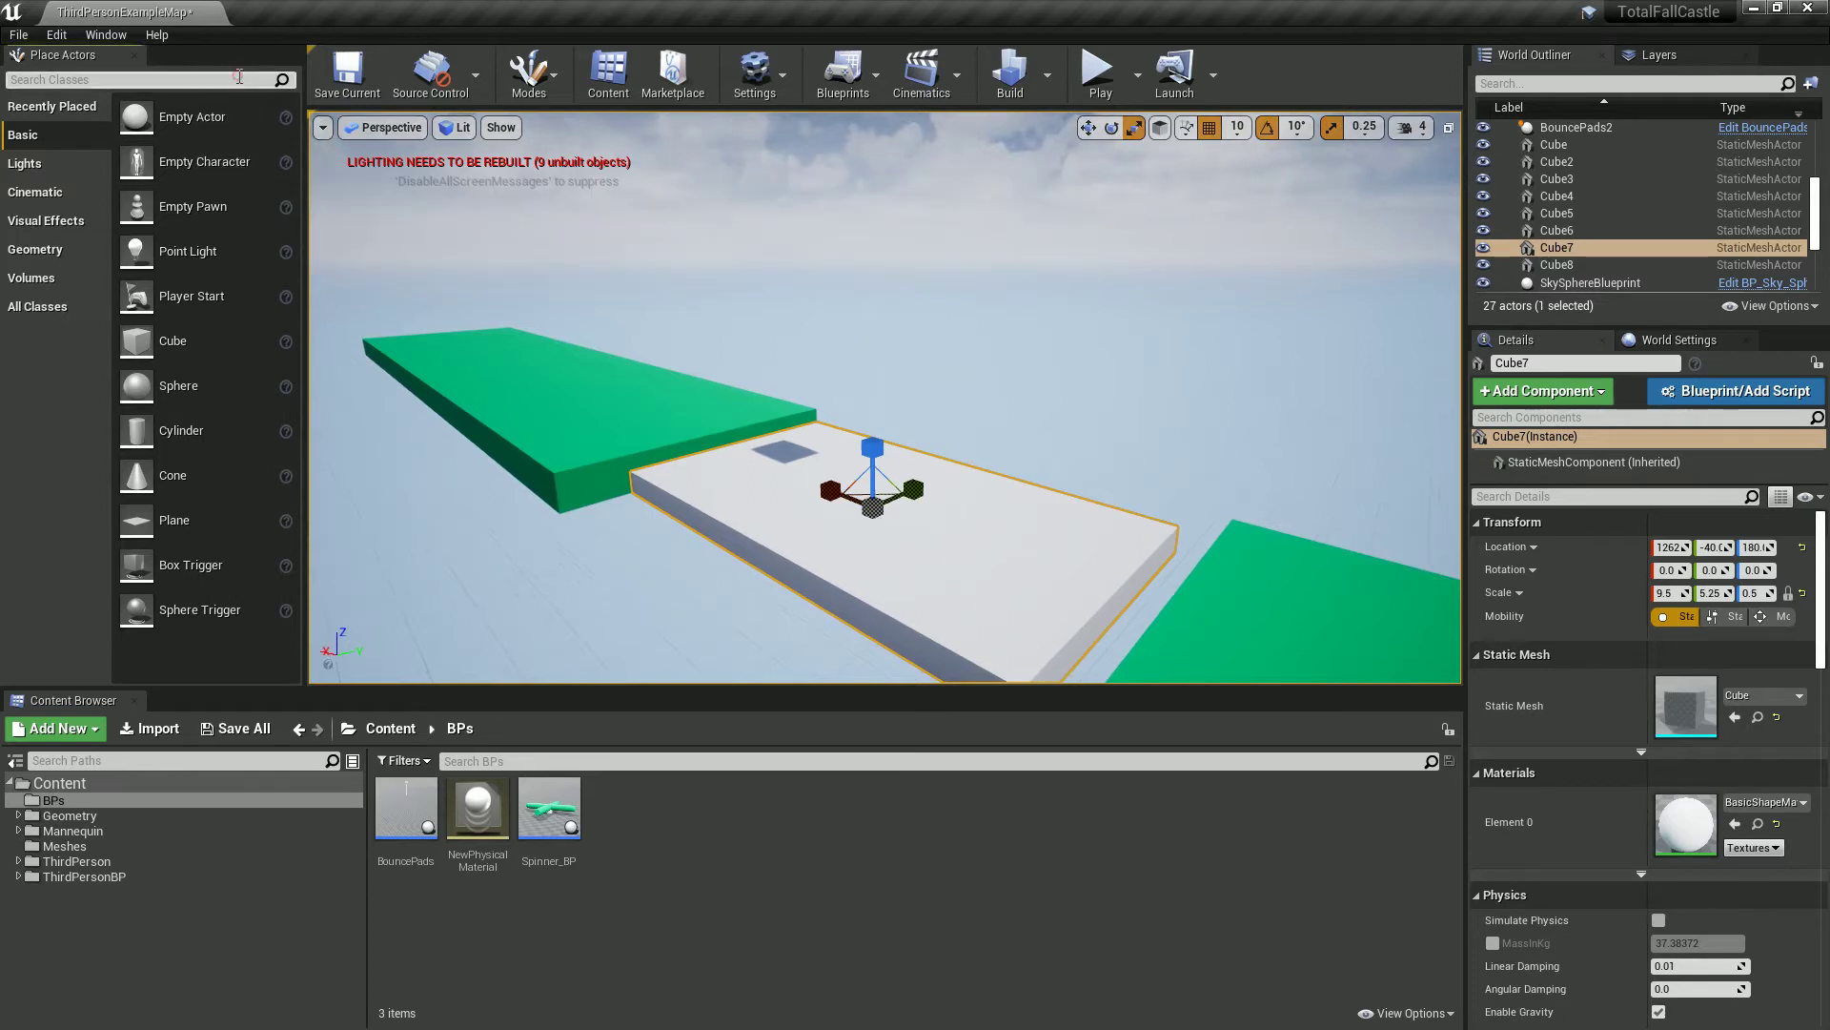
text(phys)
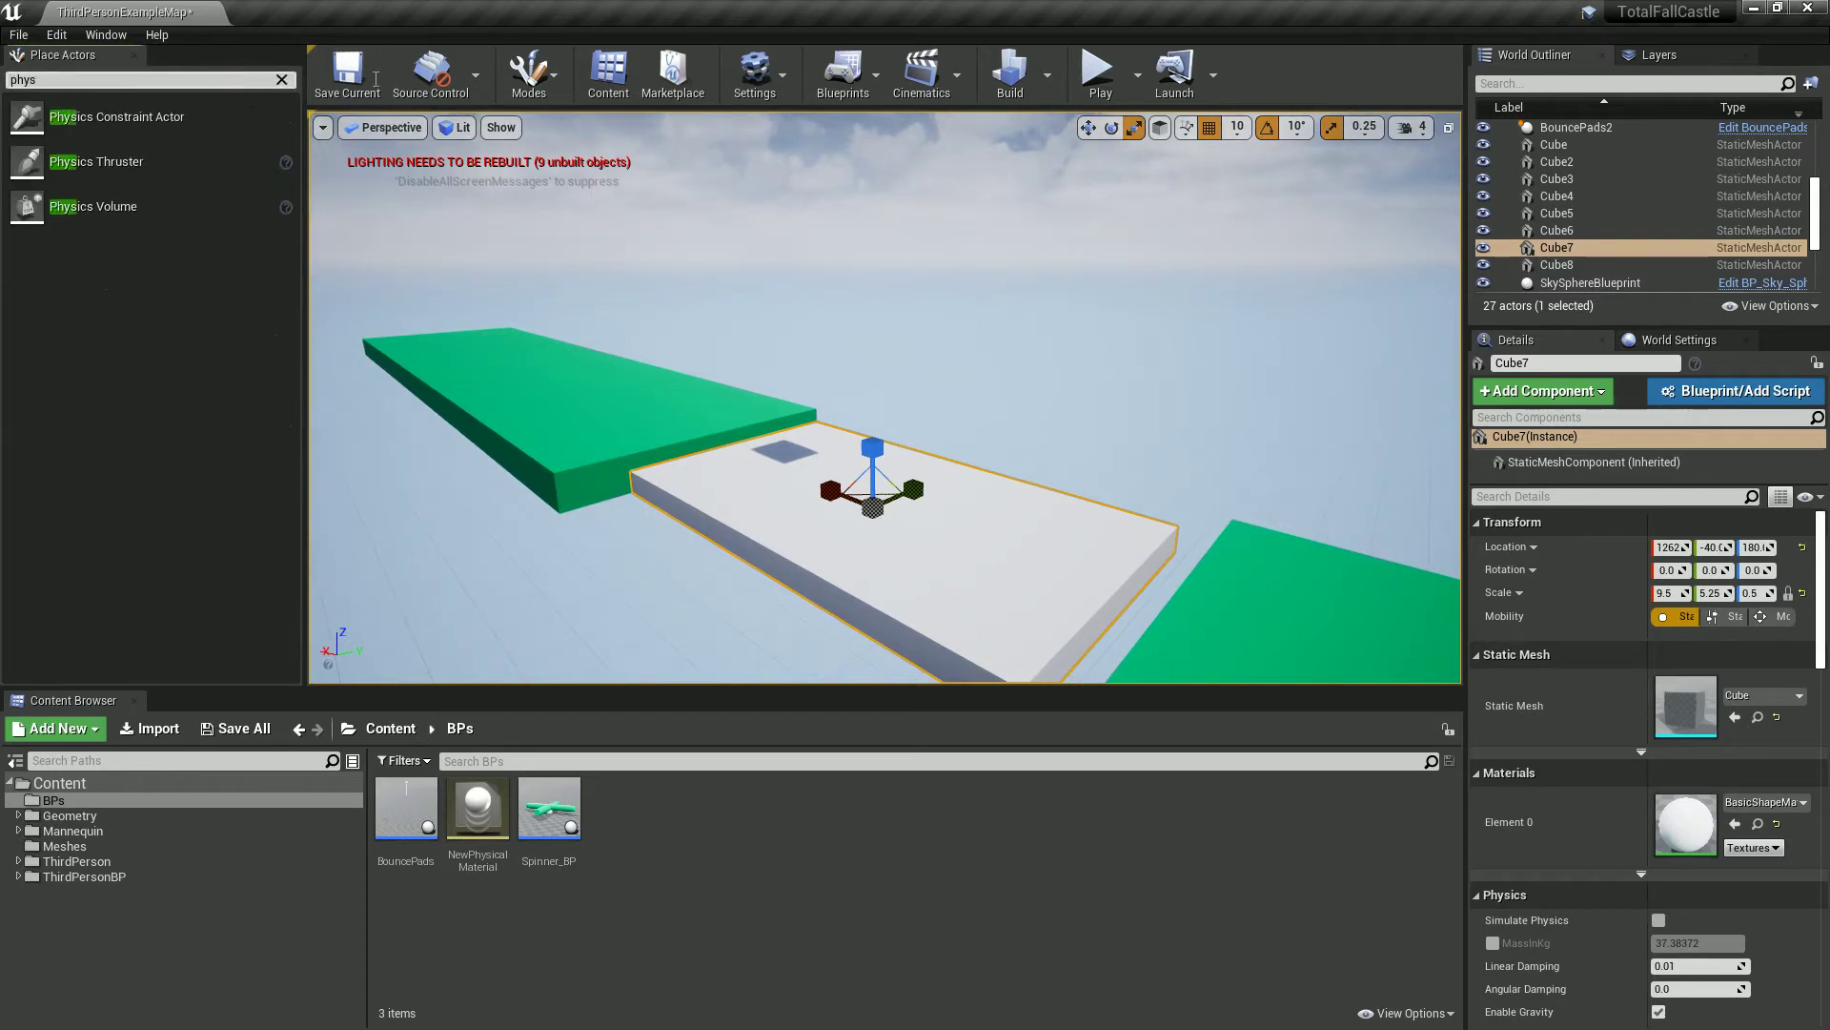
drag(143, 119, 633, 395)
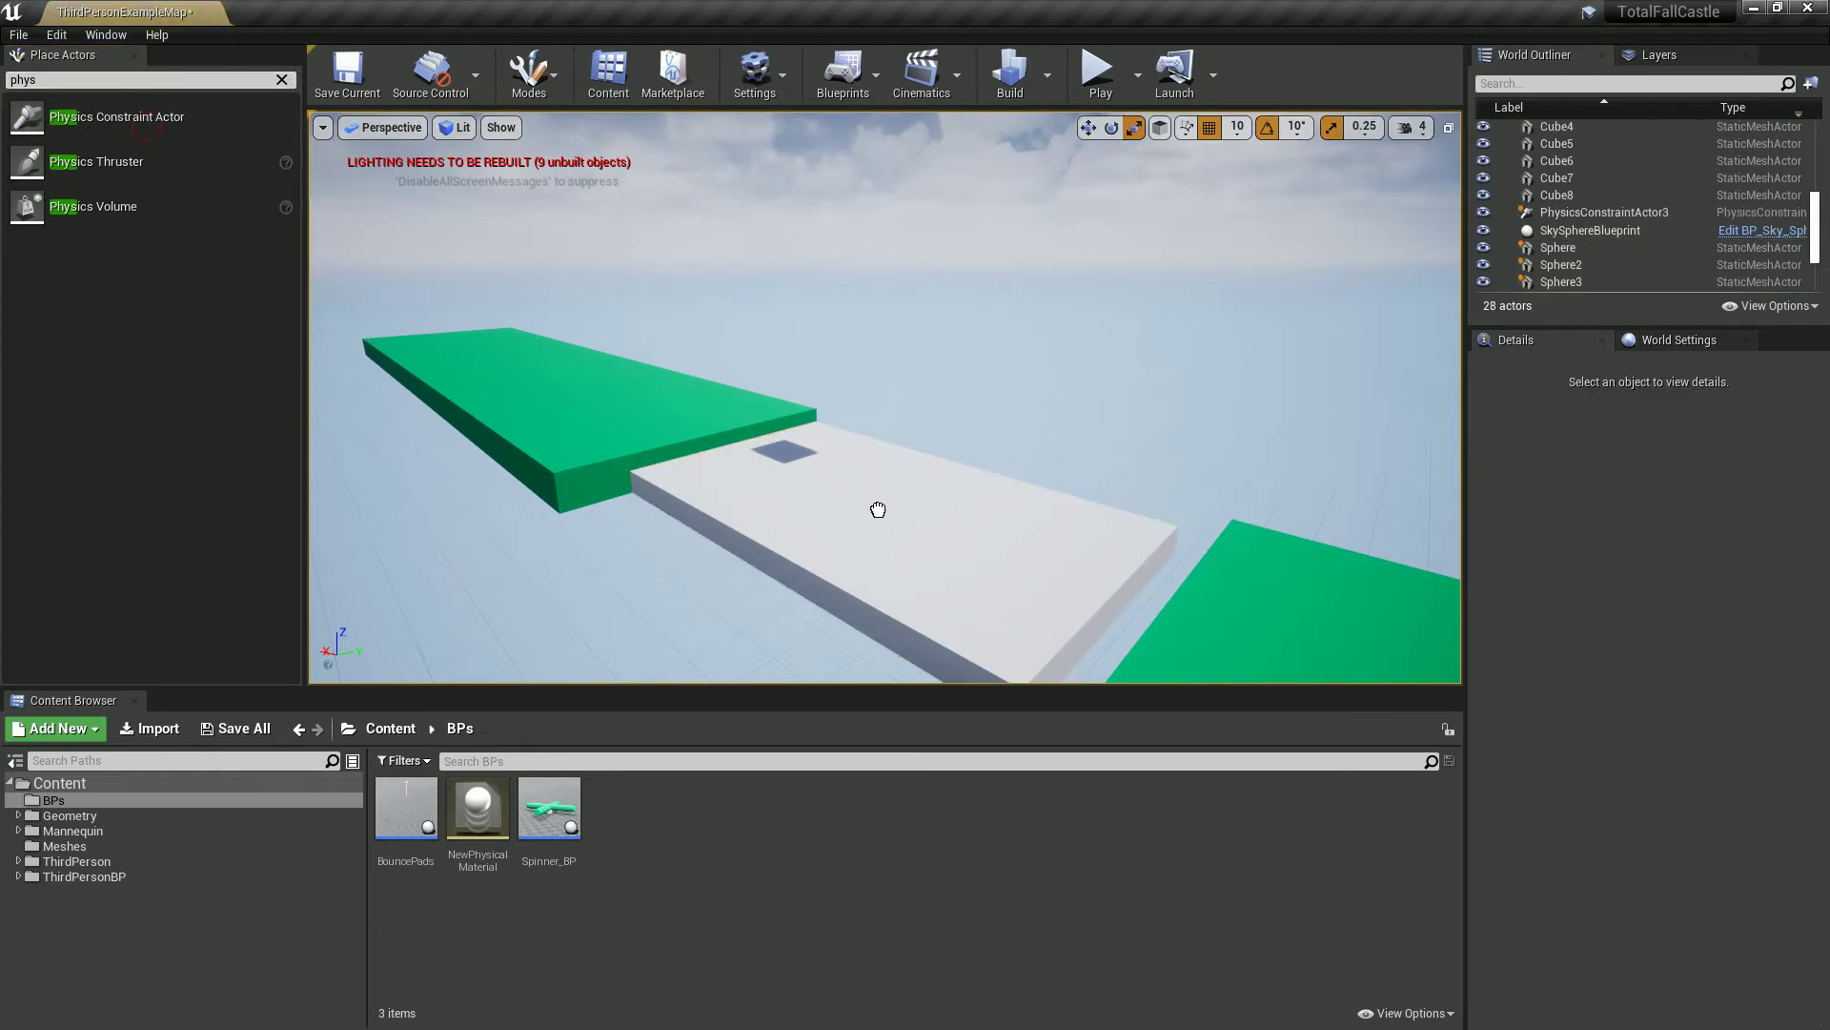
drag(872, 501, 862, 503)
- Align the physics constraint with the slab's centre in the orthographic top view, moving it to a Y location of -40
key(w)
right_drag(863, 502, 960, 425)
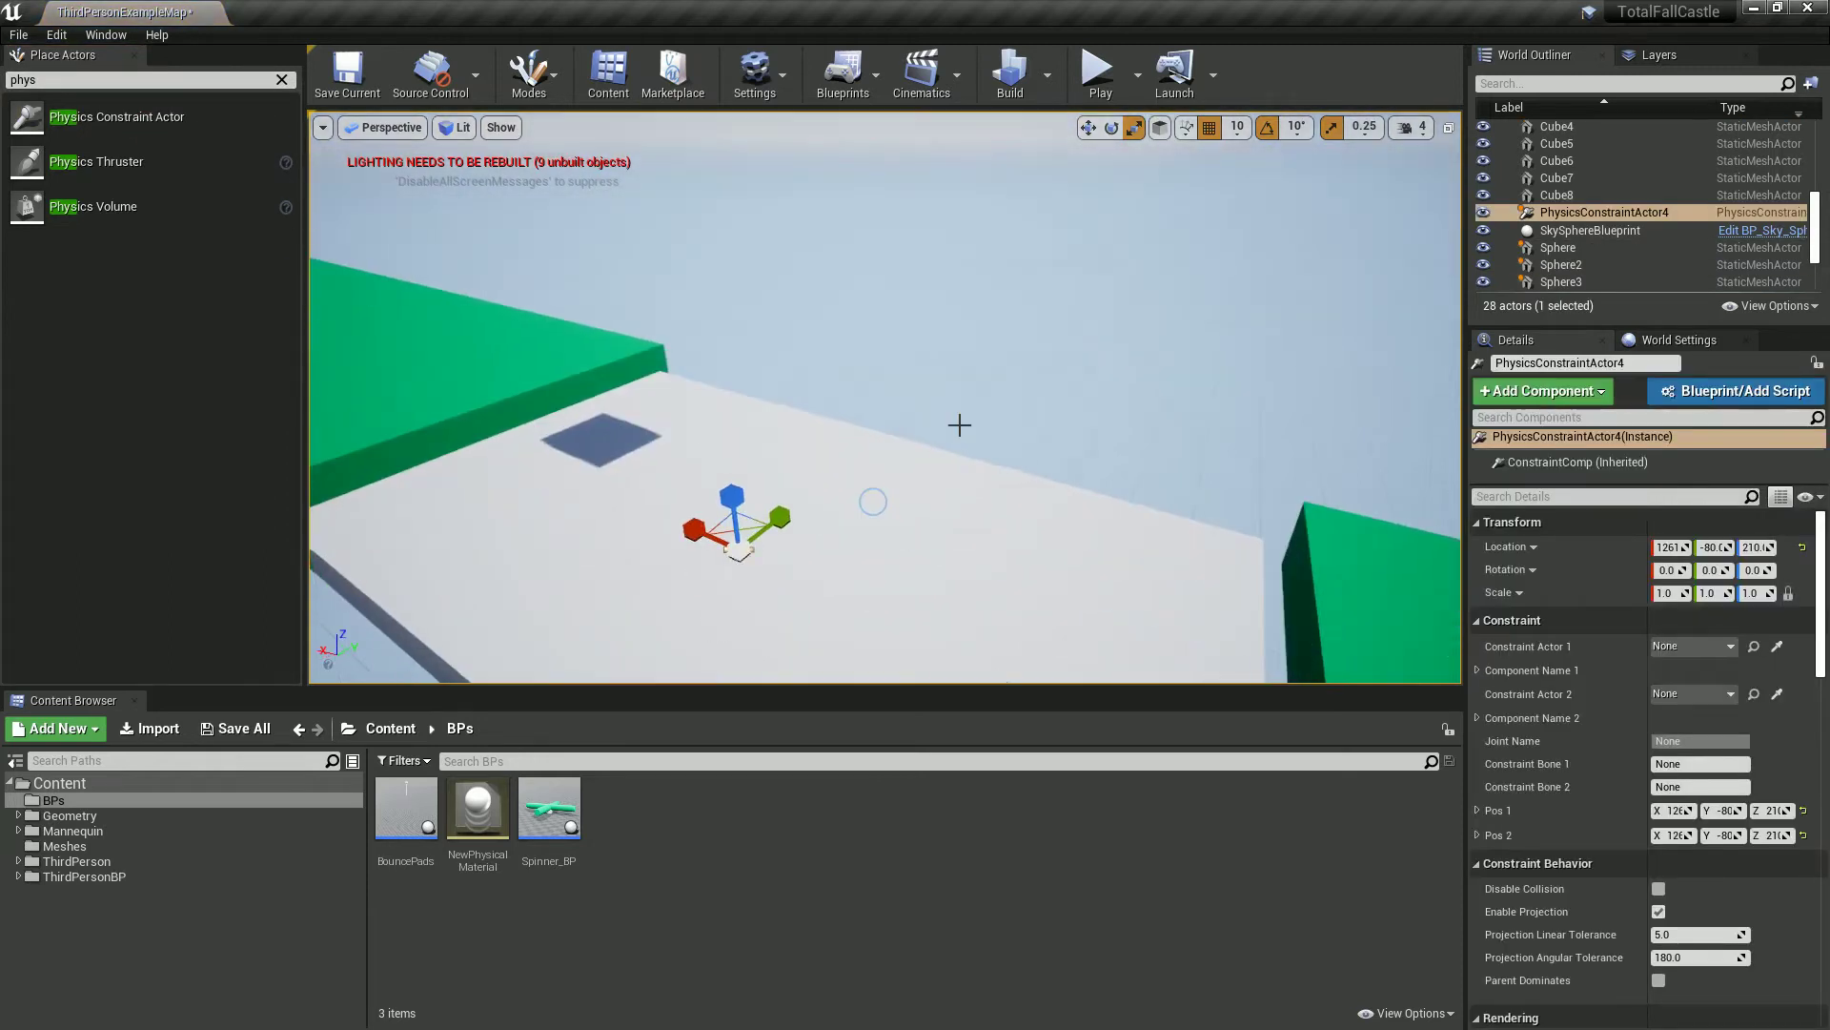
click(1447, 129)
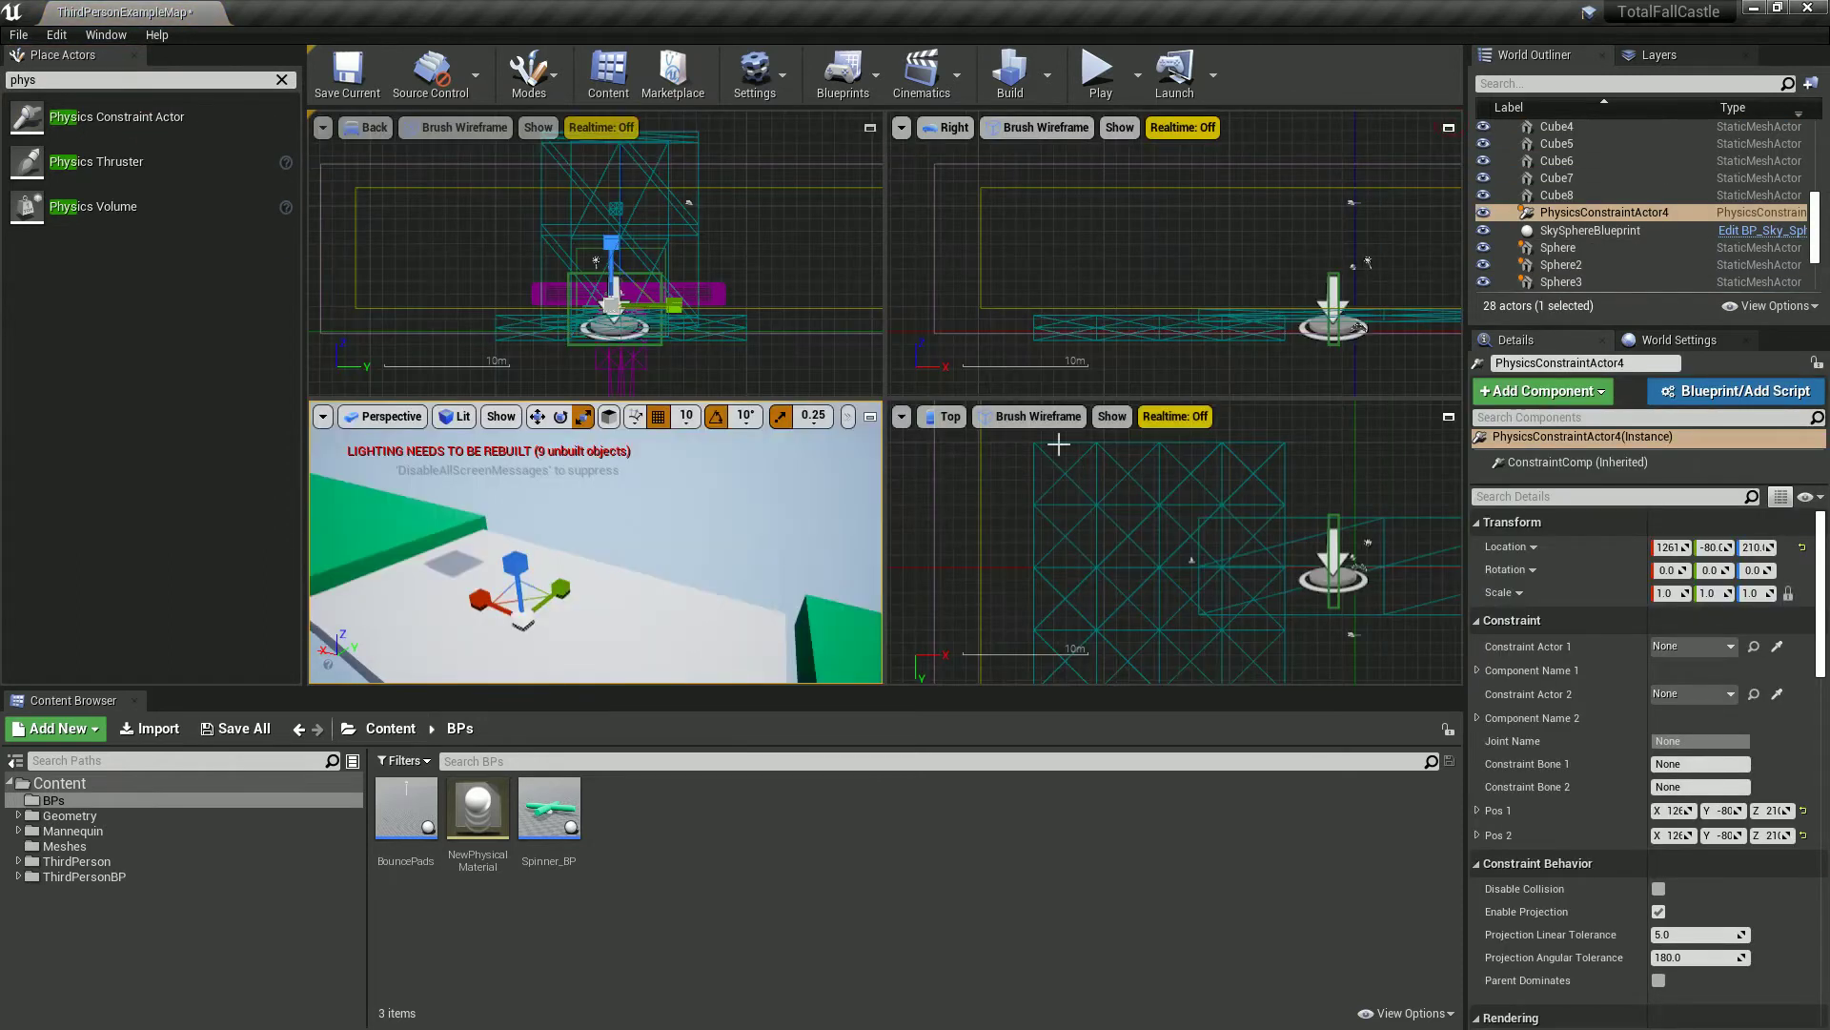
scroll(1051, 459, down, 3)
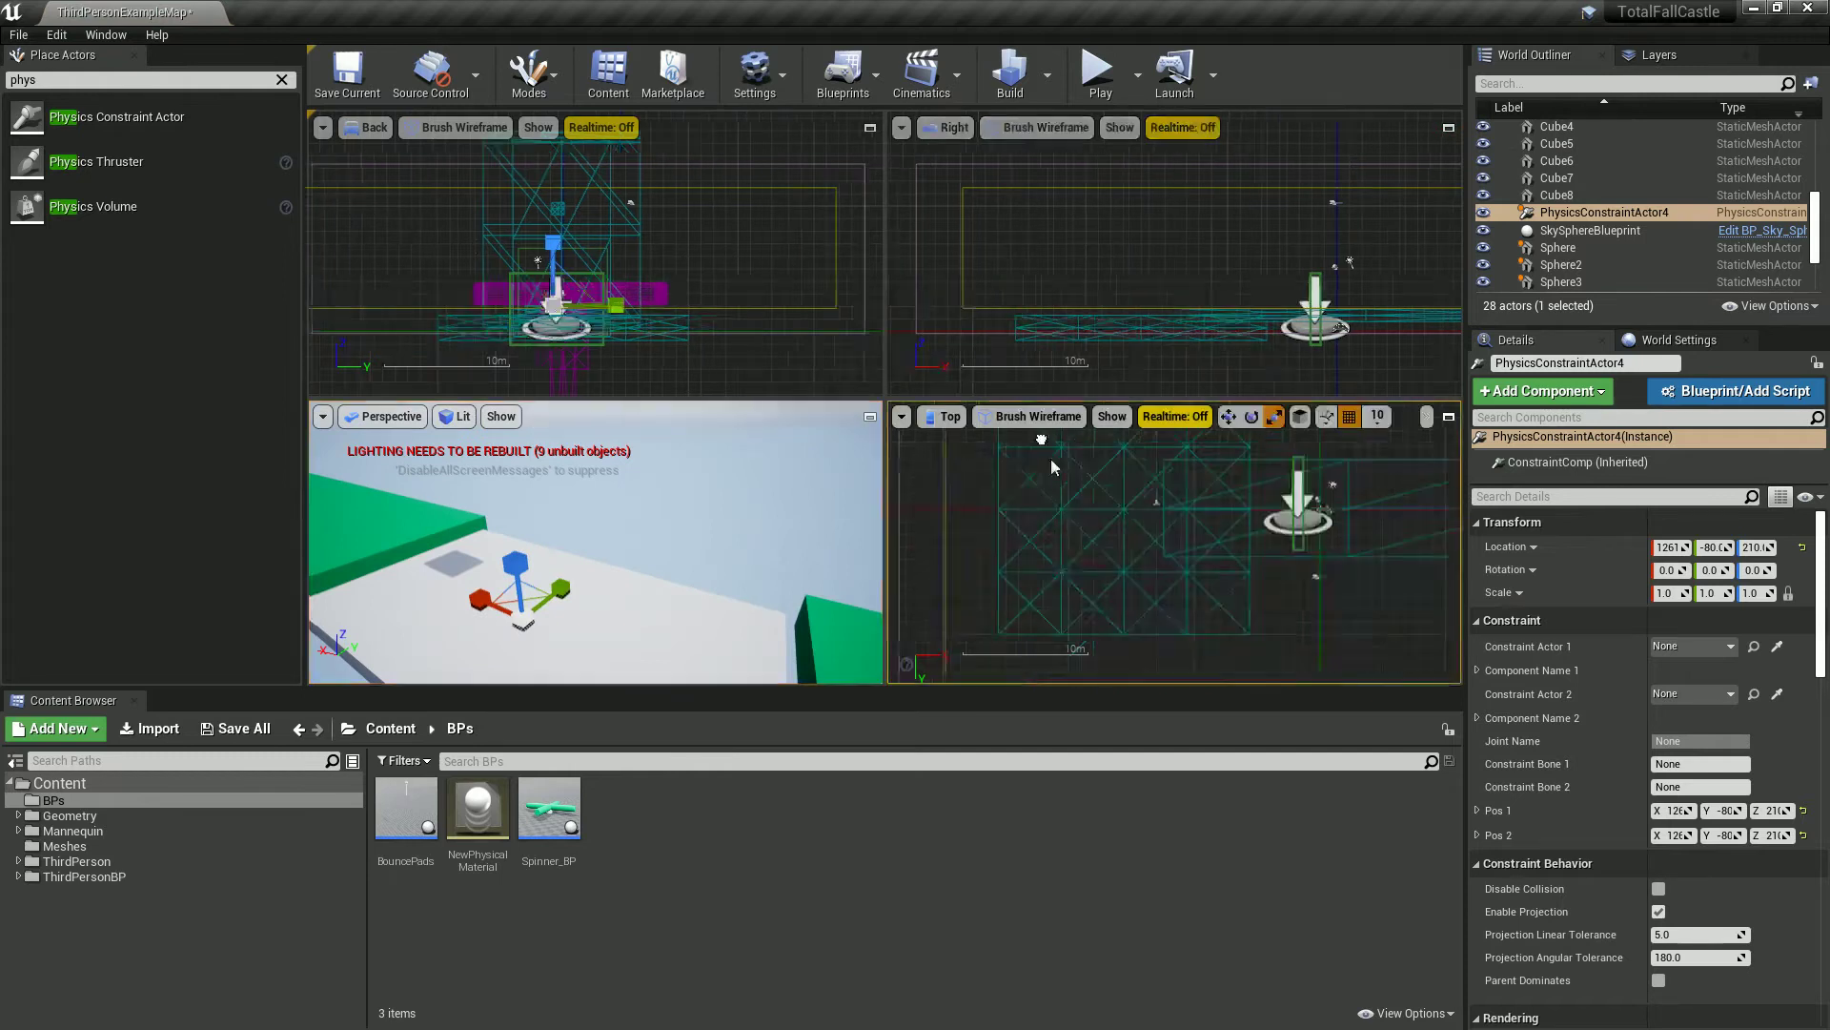
scroll(1250, 534, up, 3)
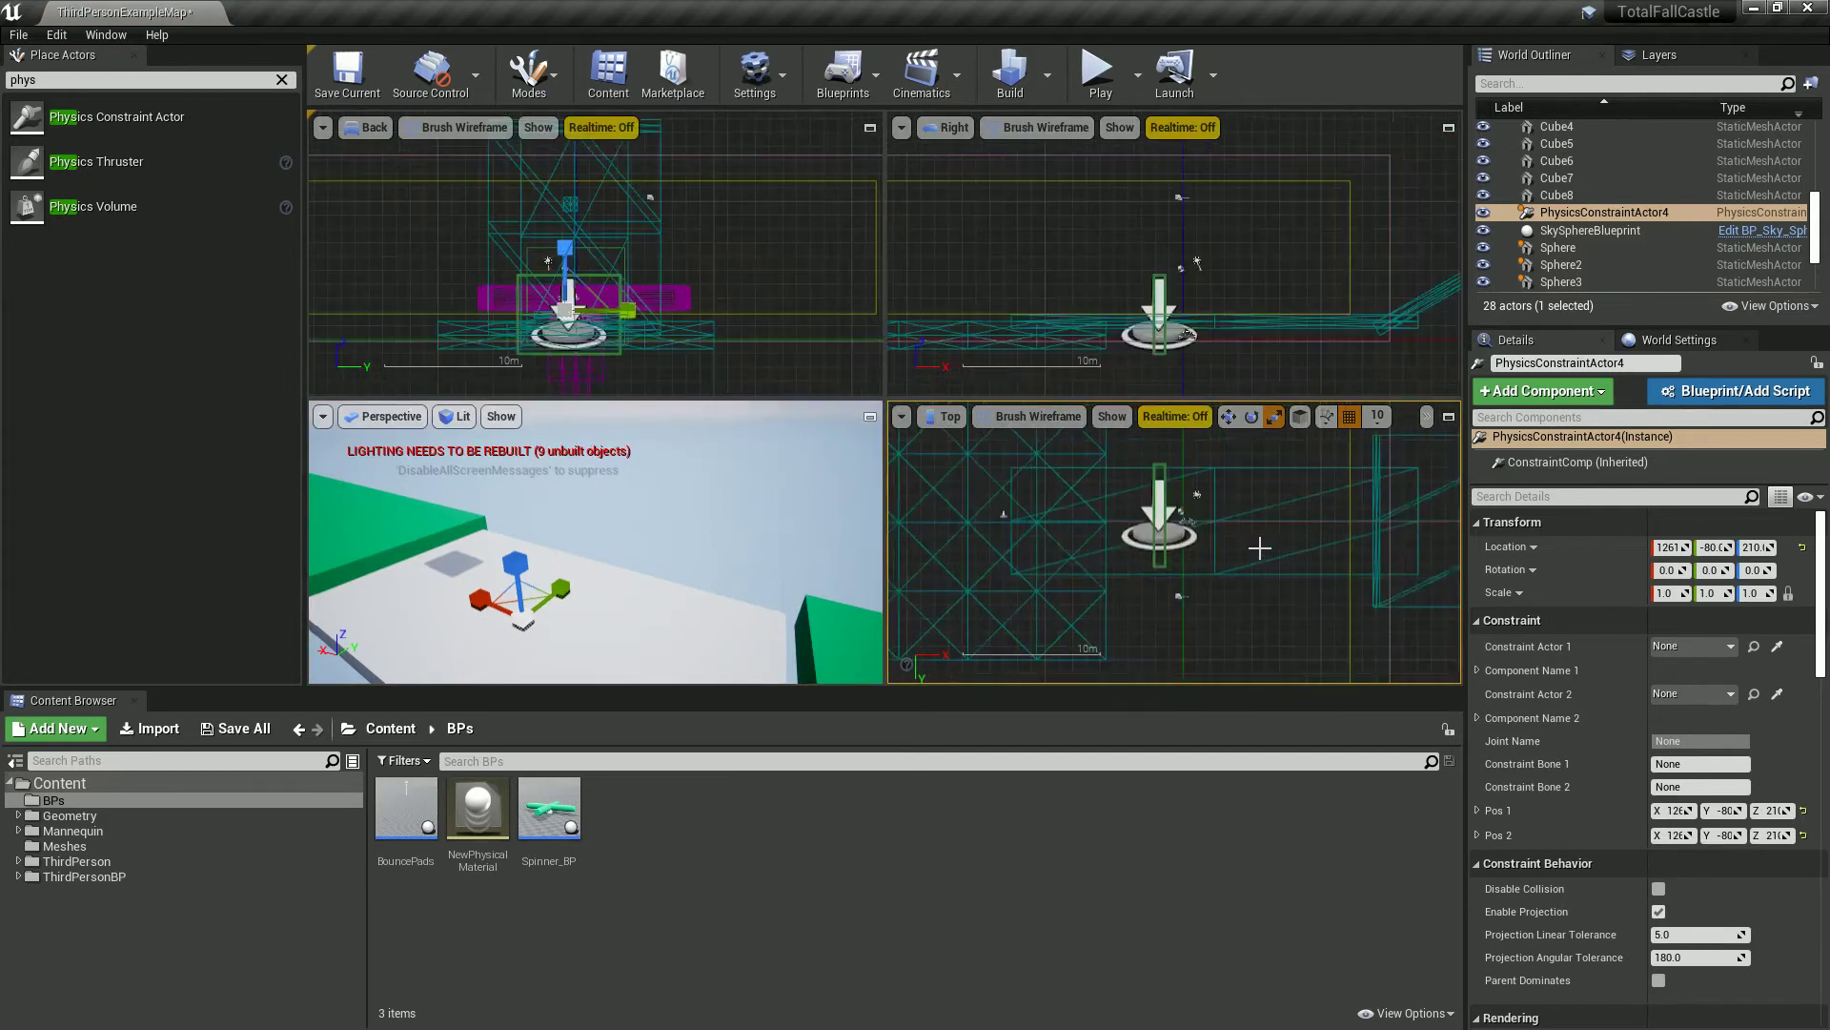
key(f)
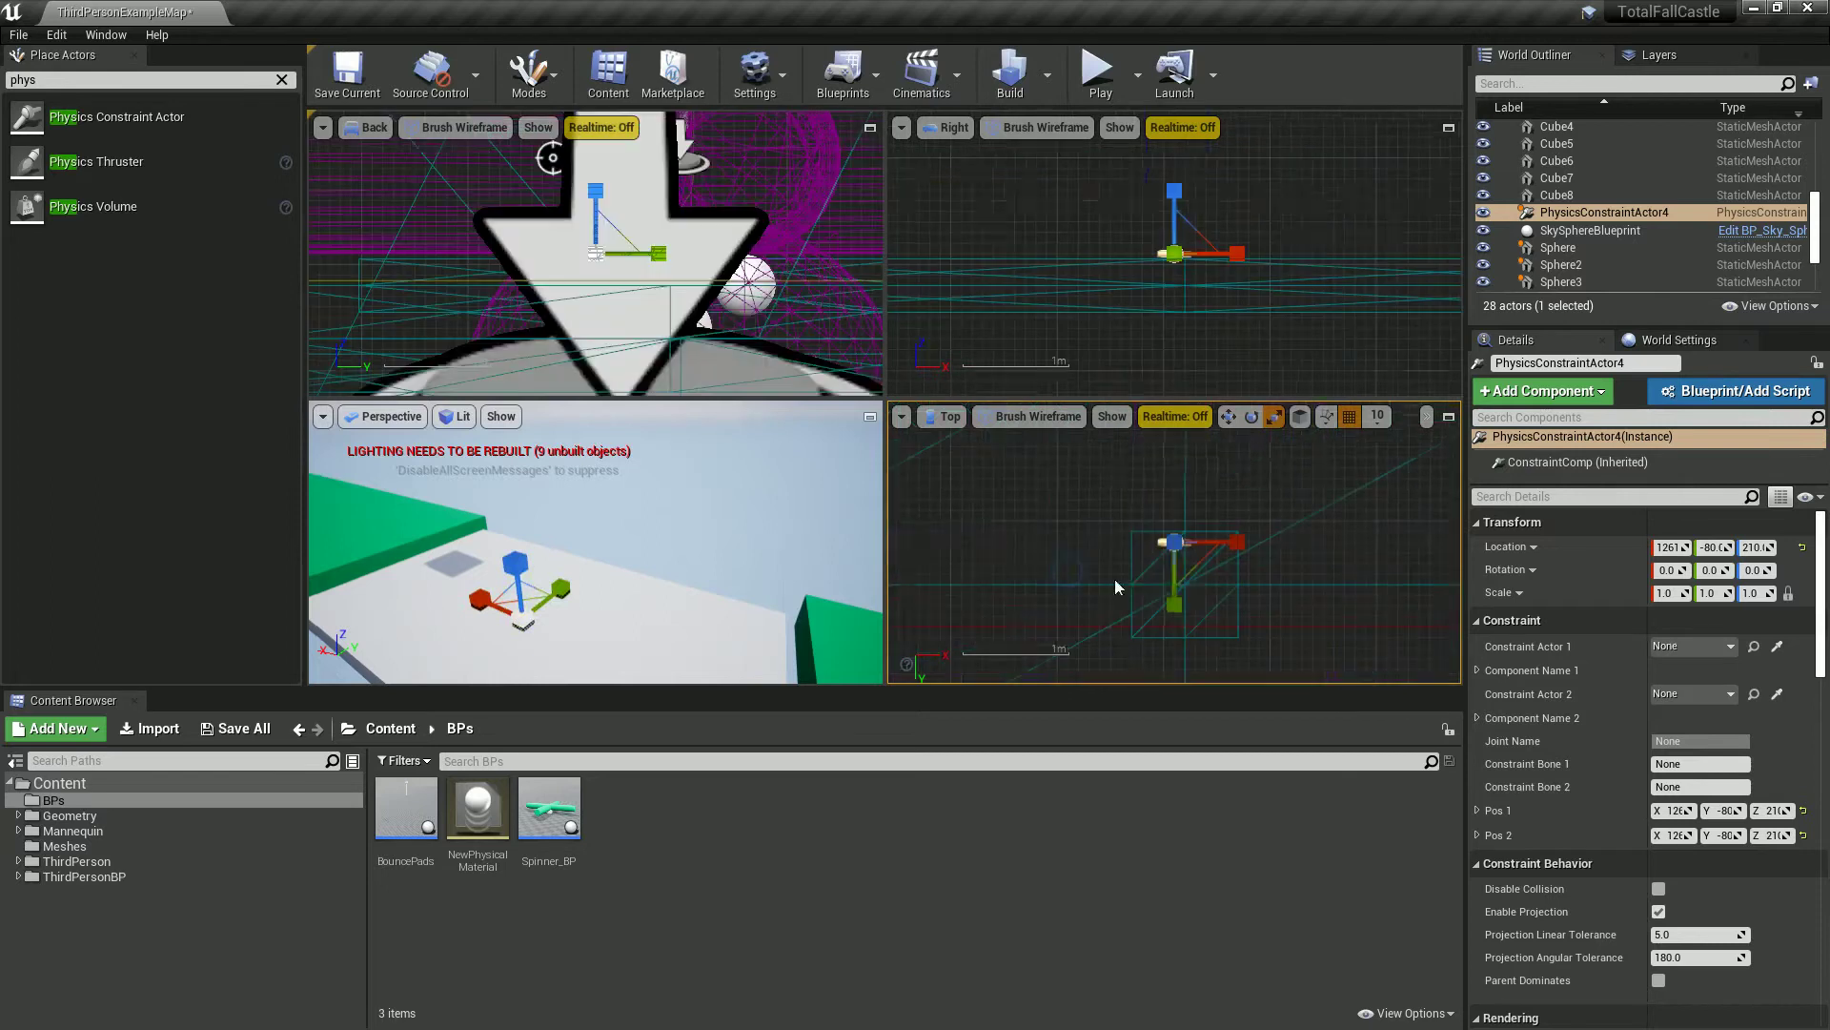
key(w)
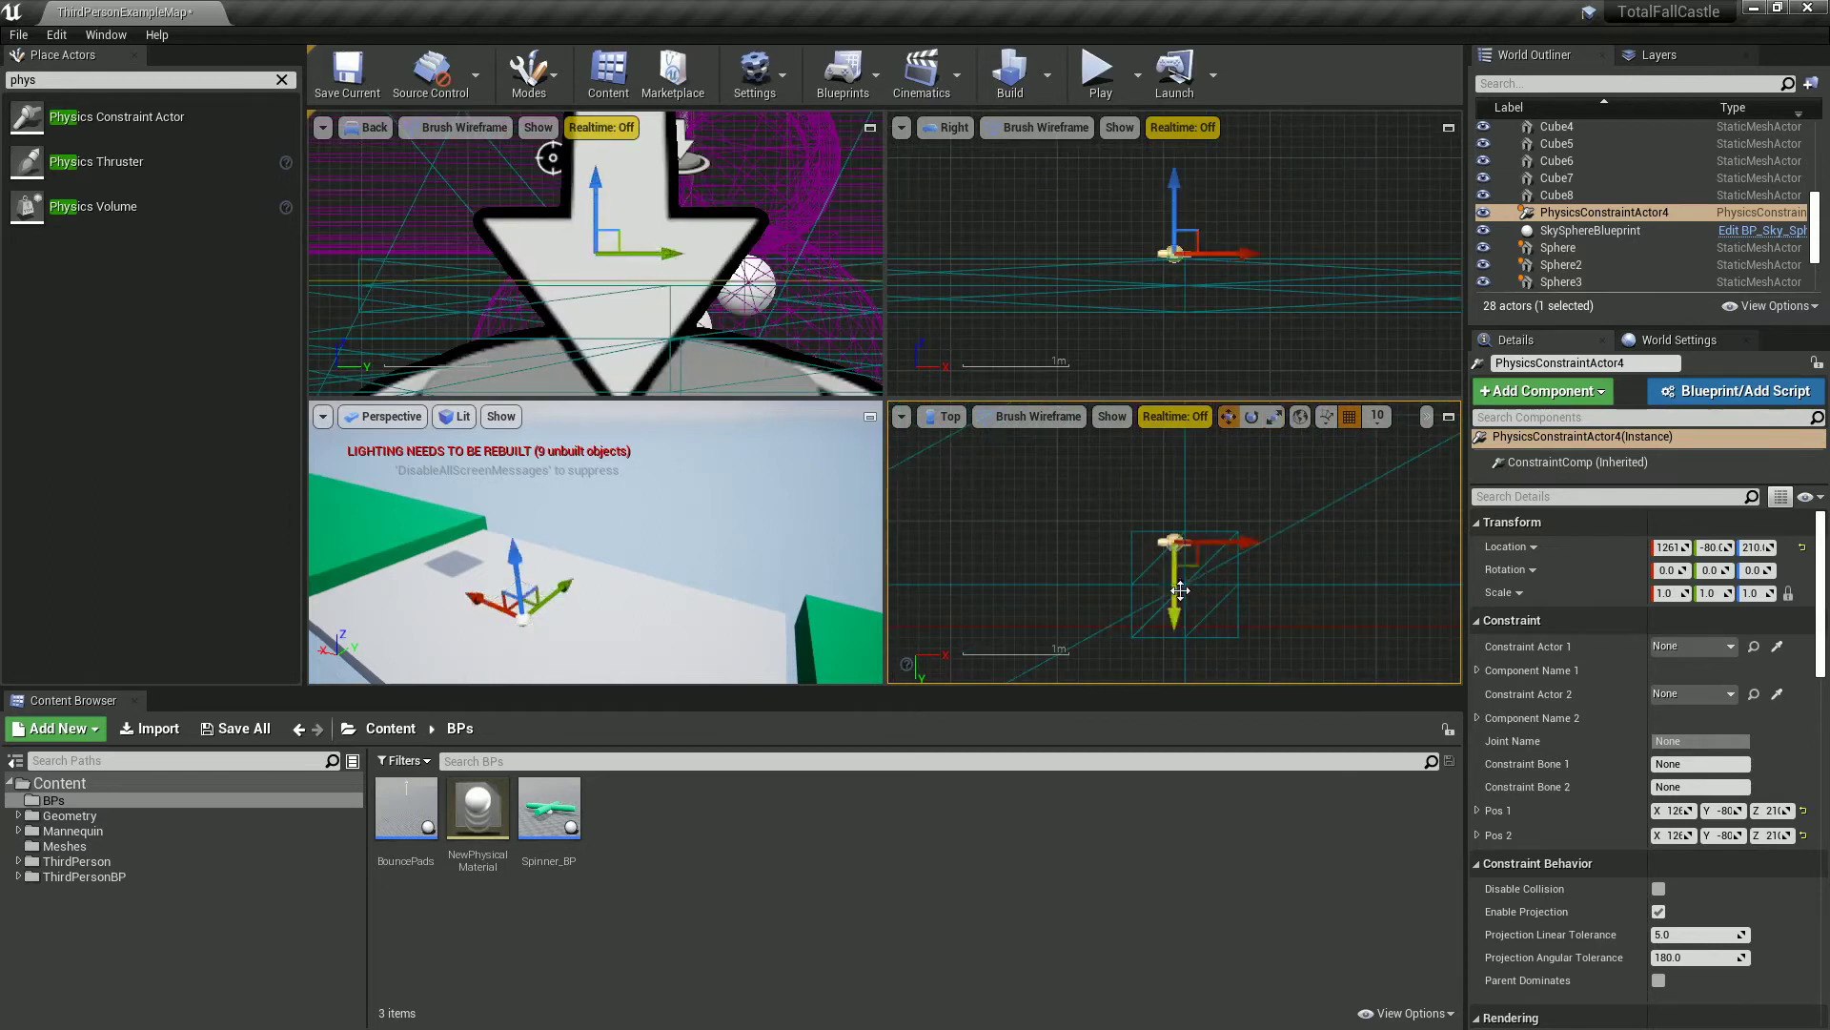
scroll(1069, 573, down, 5)
scroll(1068, 573, up, 5)
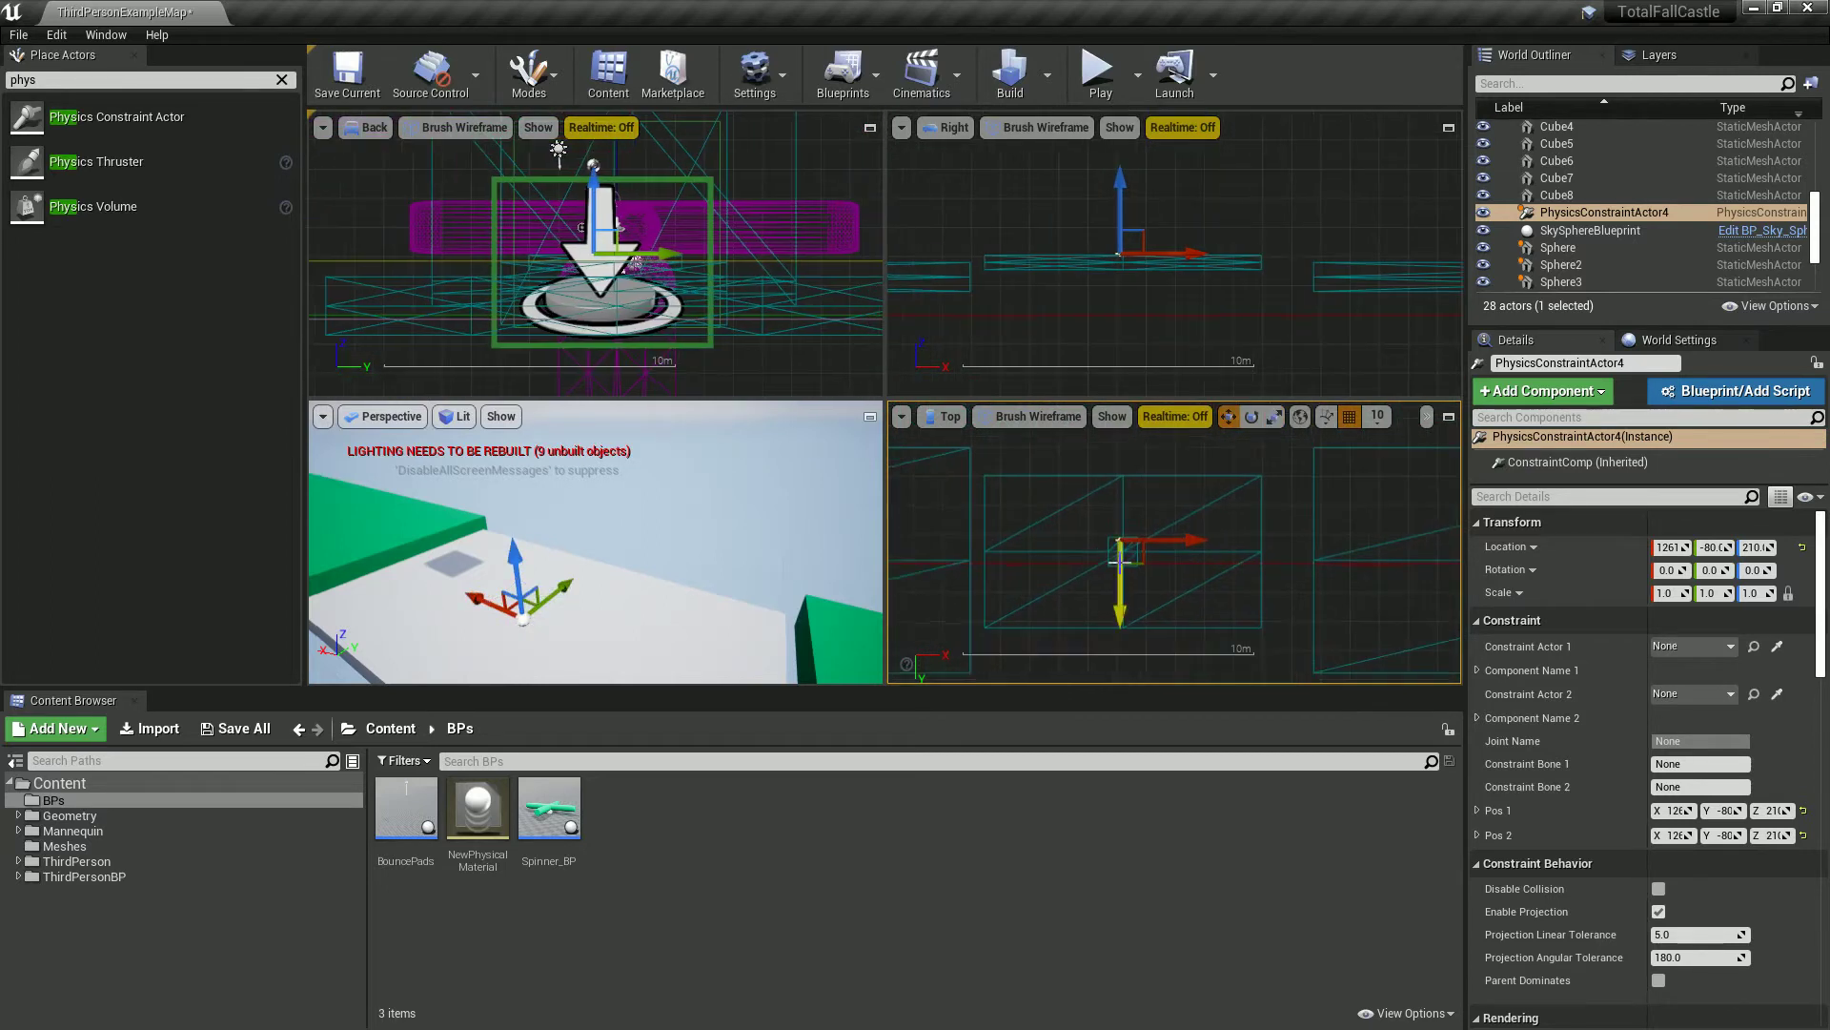
drag(1130, 540, 1141, 560)
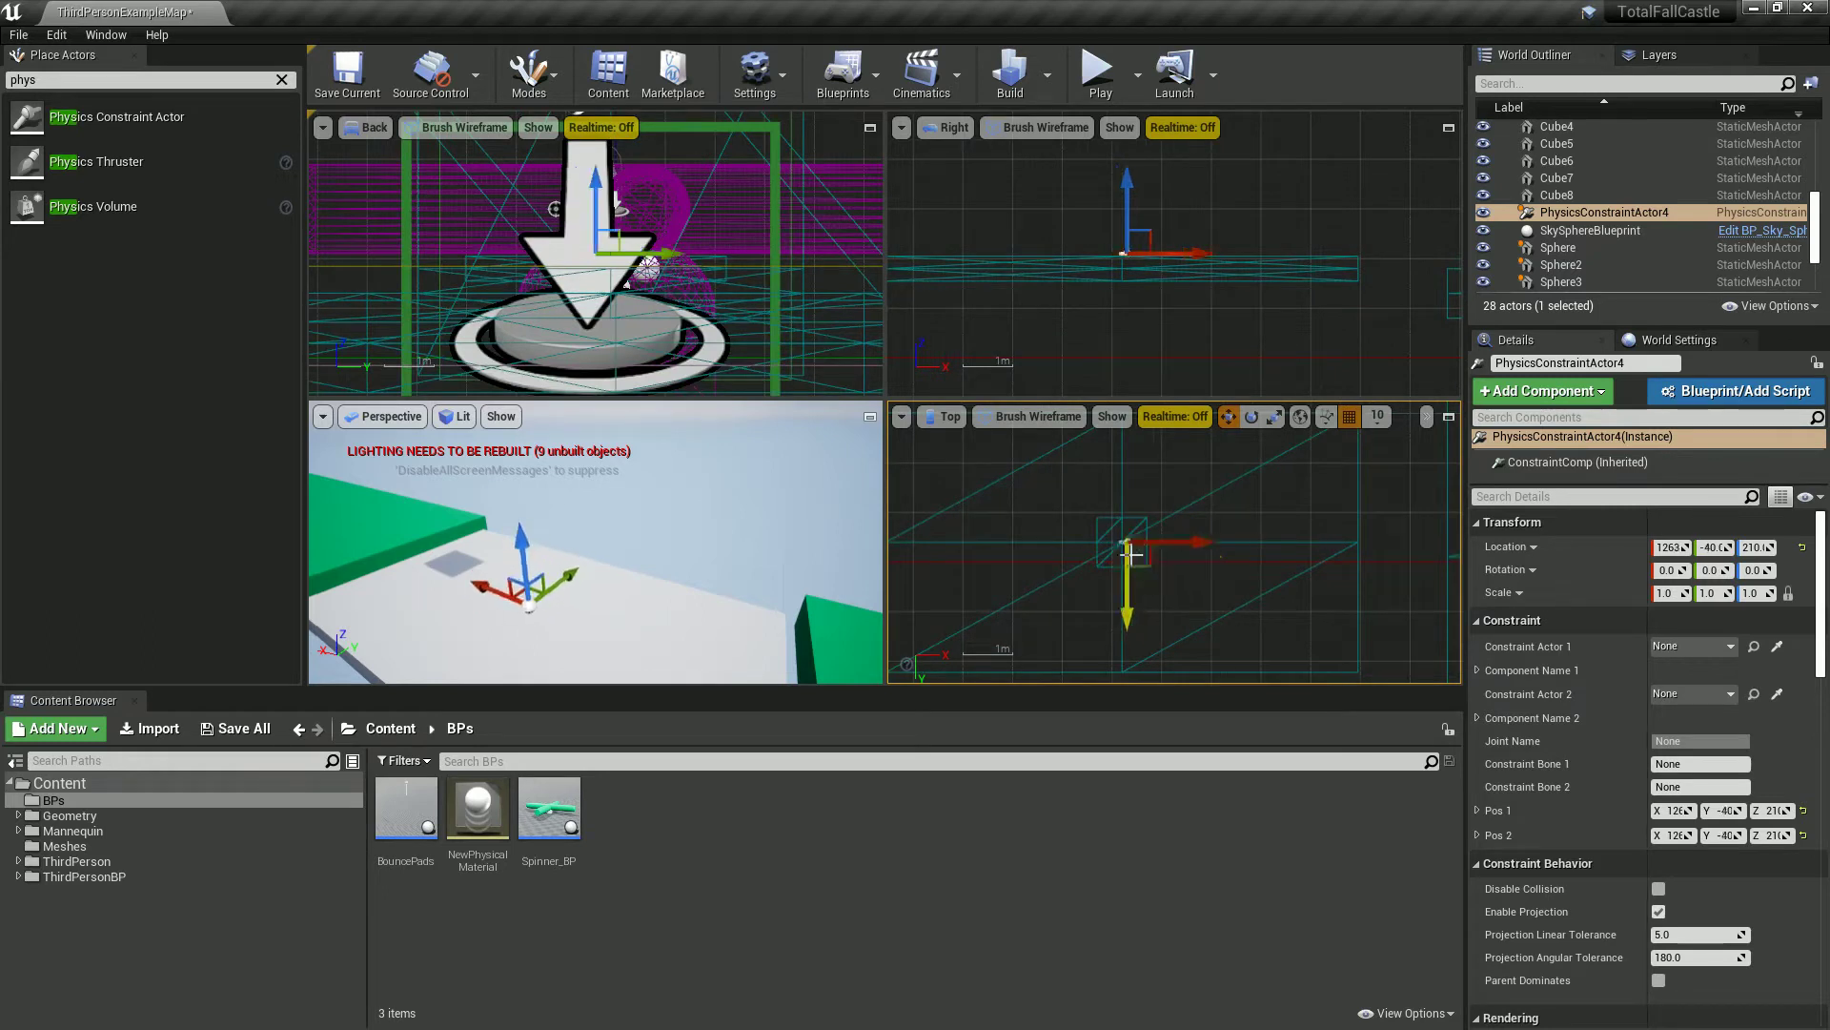
scroll(1124, 553, down, 2)
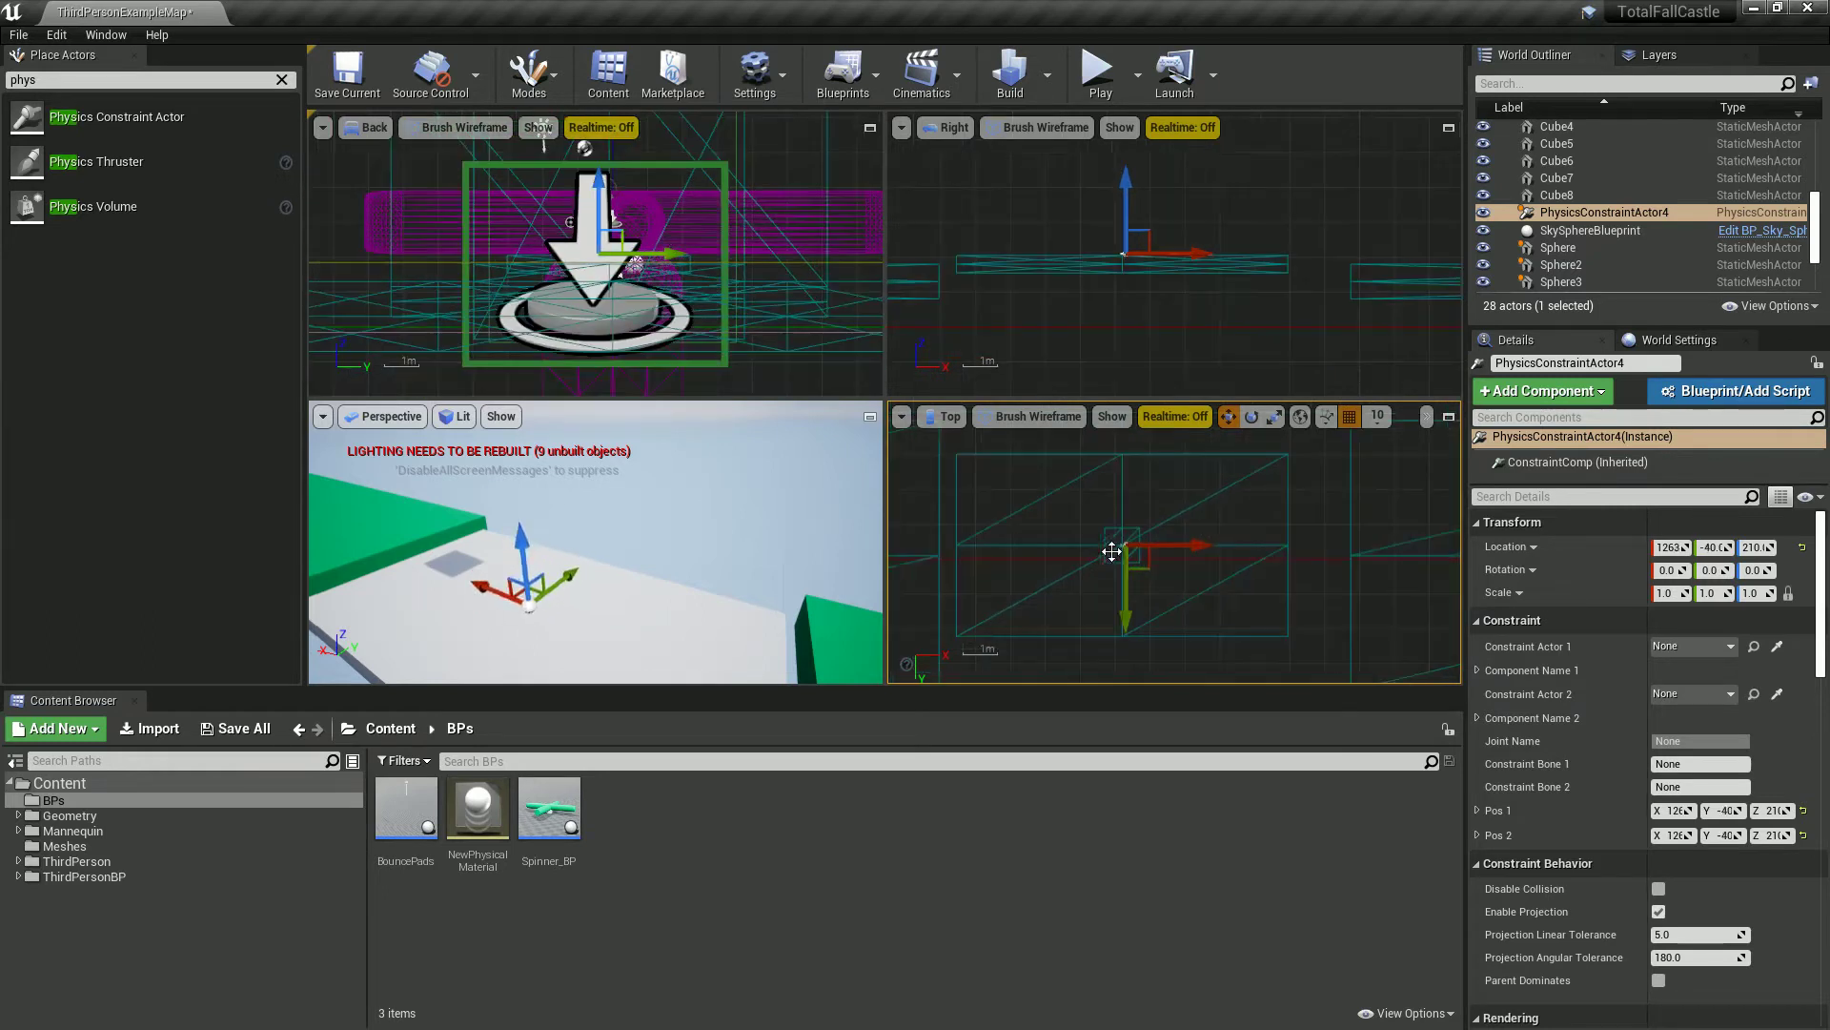
- Return to the full perspective view and pick the white slab, Cube7, as the physics constraint's Constraint Actor 1
click(871, 419)
right_drag(800, 446, 775, 598)
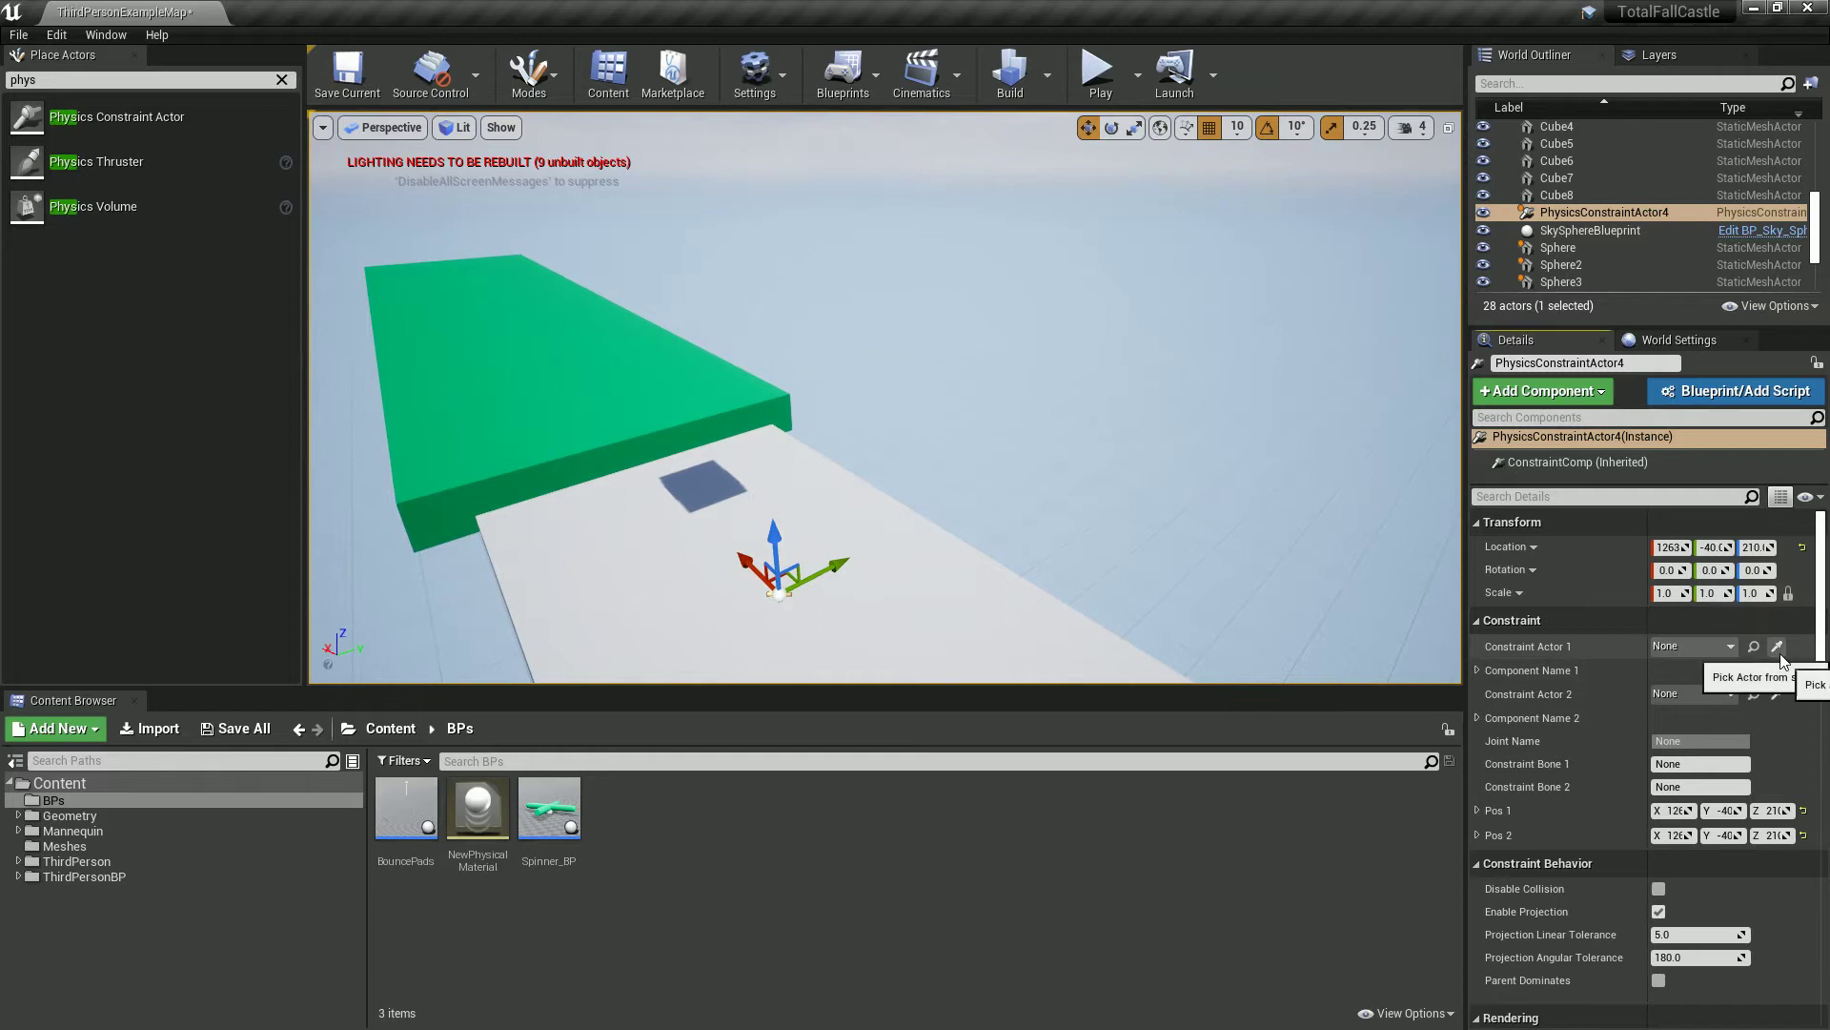
click(1777, 647)
click(727, 601)
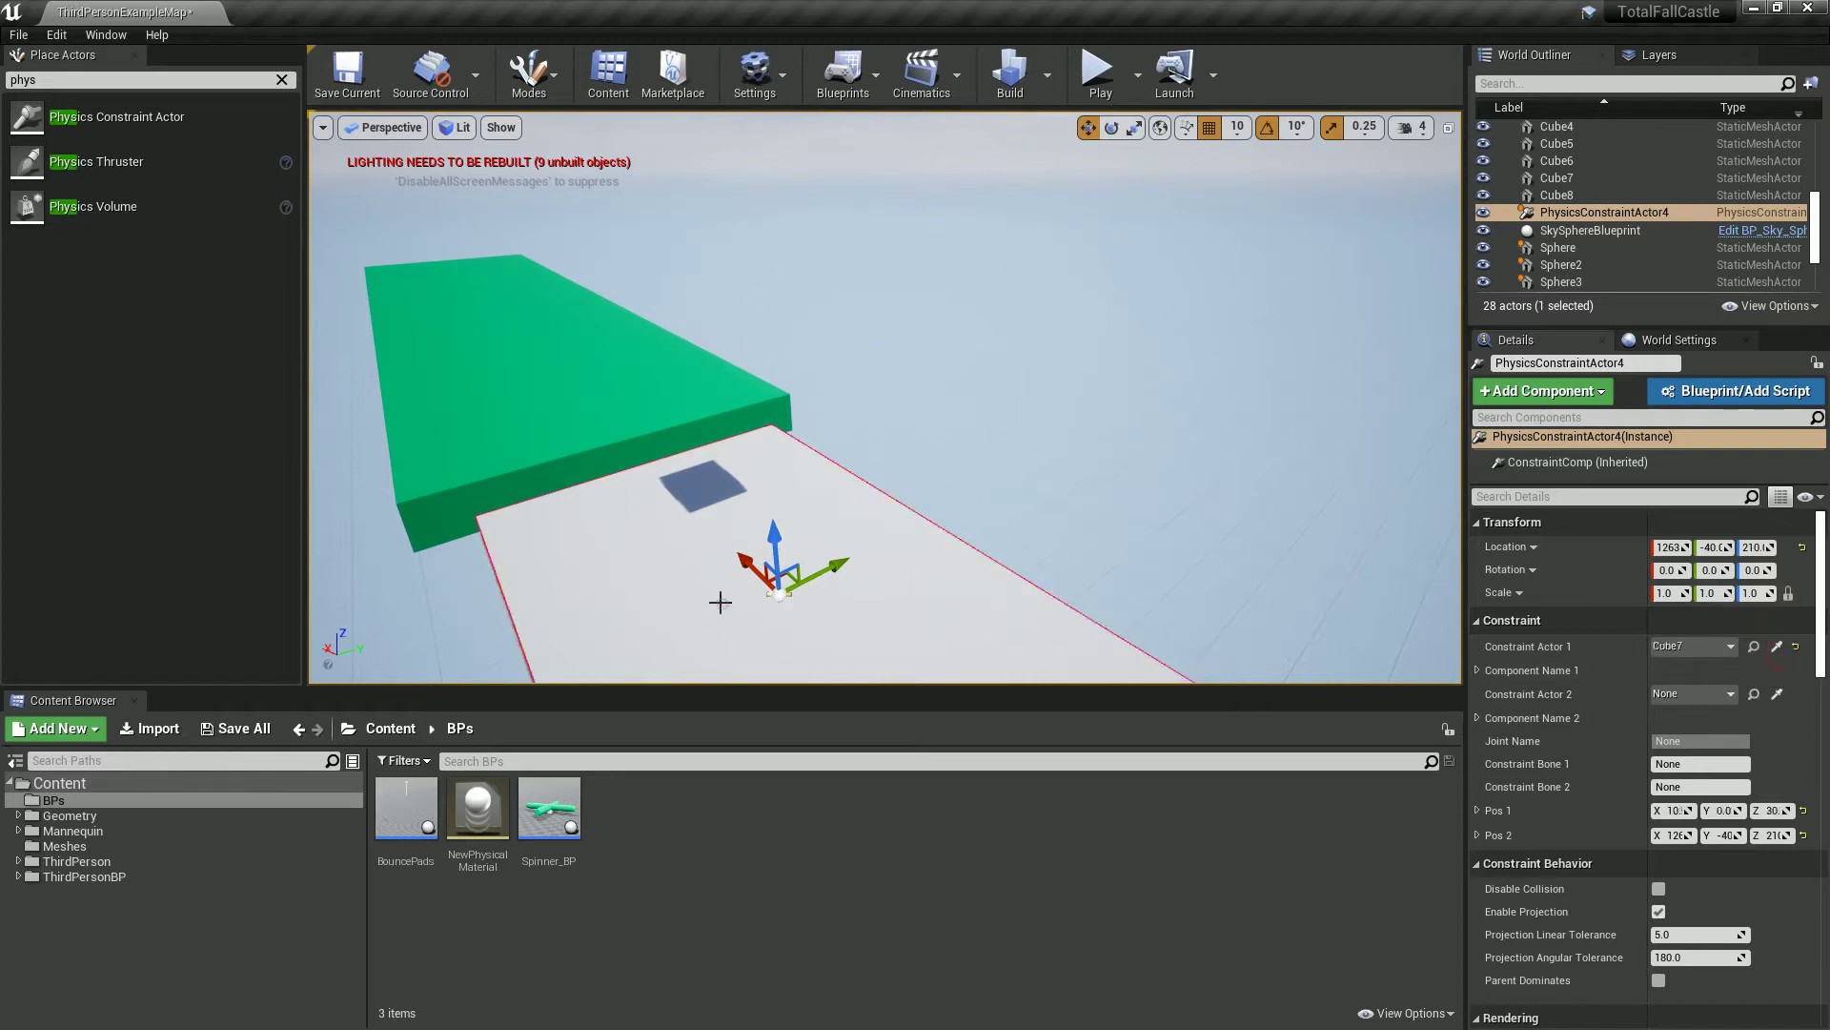
- Pick the floating cube, Cube8, as Constraint Actor 2 and move the physics constraint to the slab's edge at Y -290
right_drag(752, 560, 1363, 604)
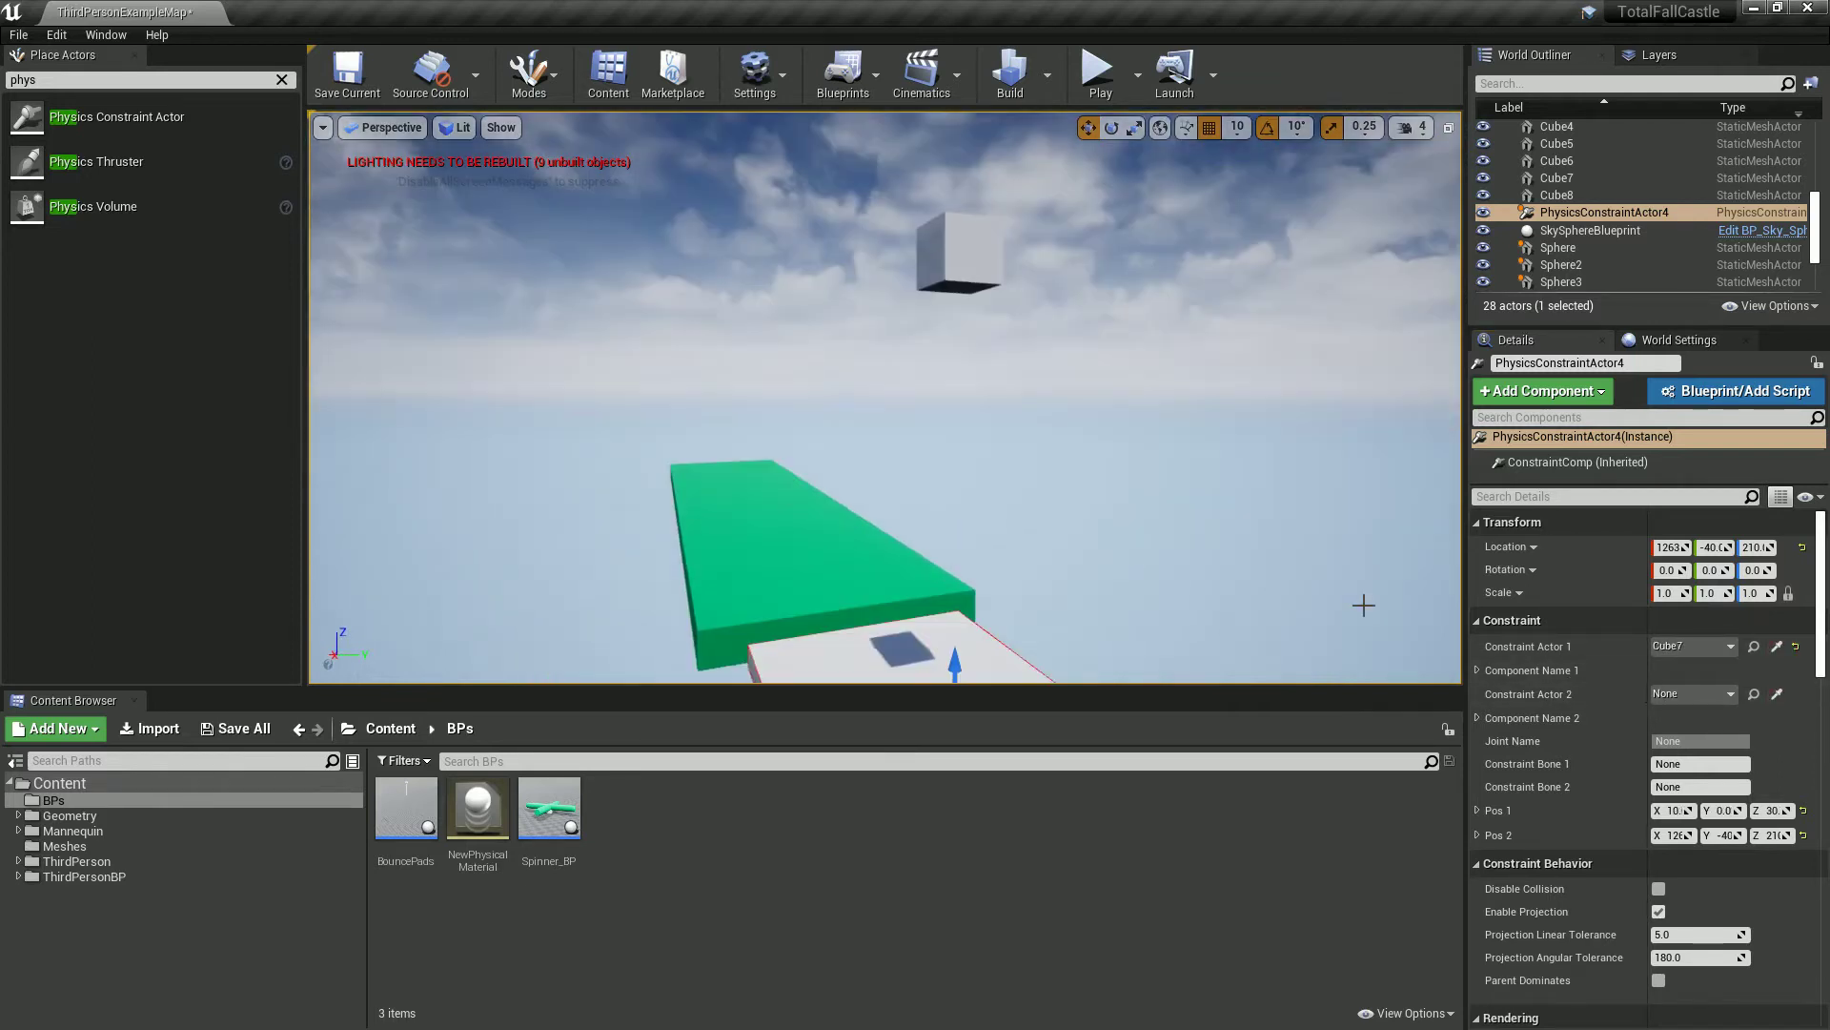
click(1777, 694)
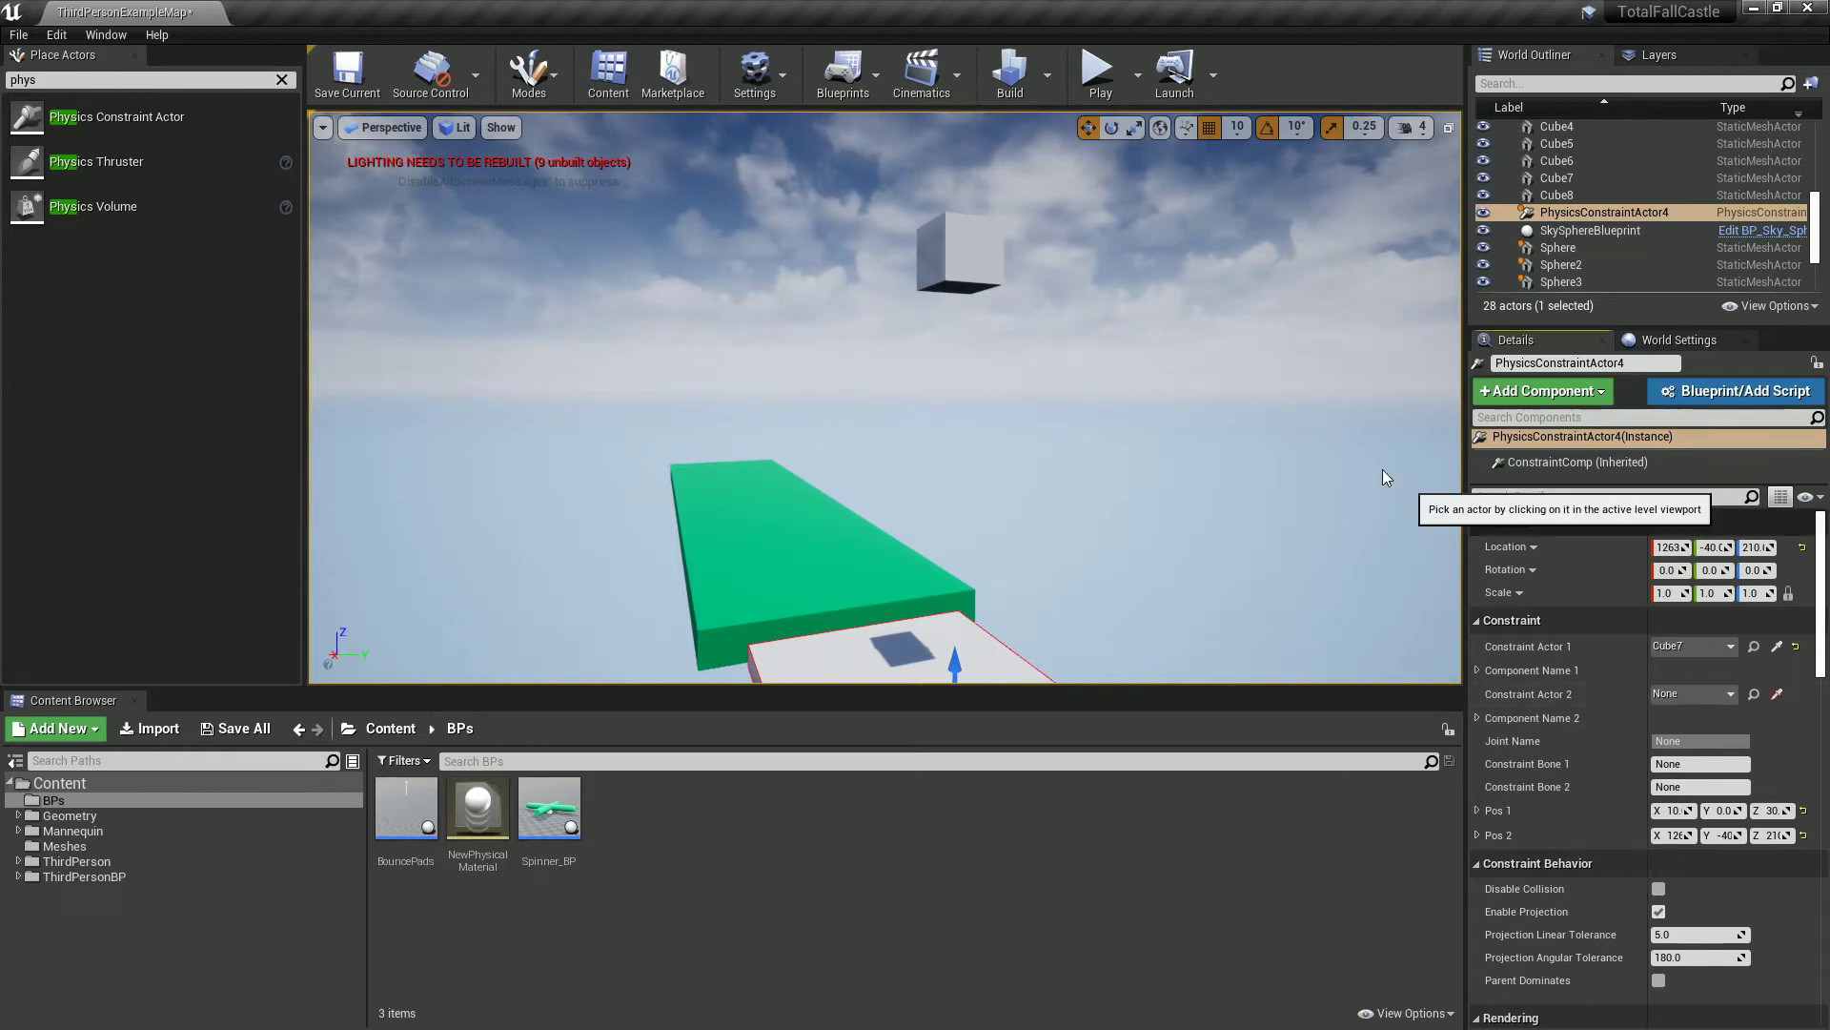
click(968, 263)
key(f)
mouse_move(992, 515)
right_down()
mouse_move(964, 329)
mouse_move(998, 544)
mouse_move(1012, 508)
right_up()
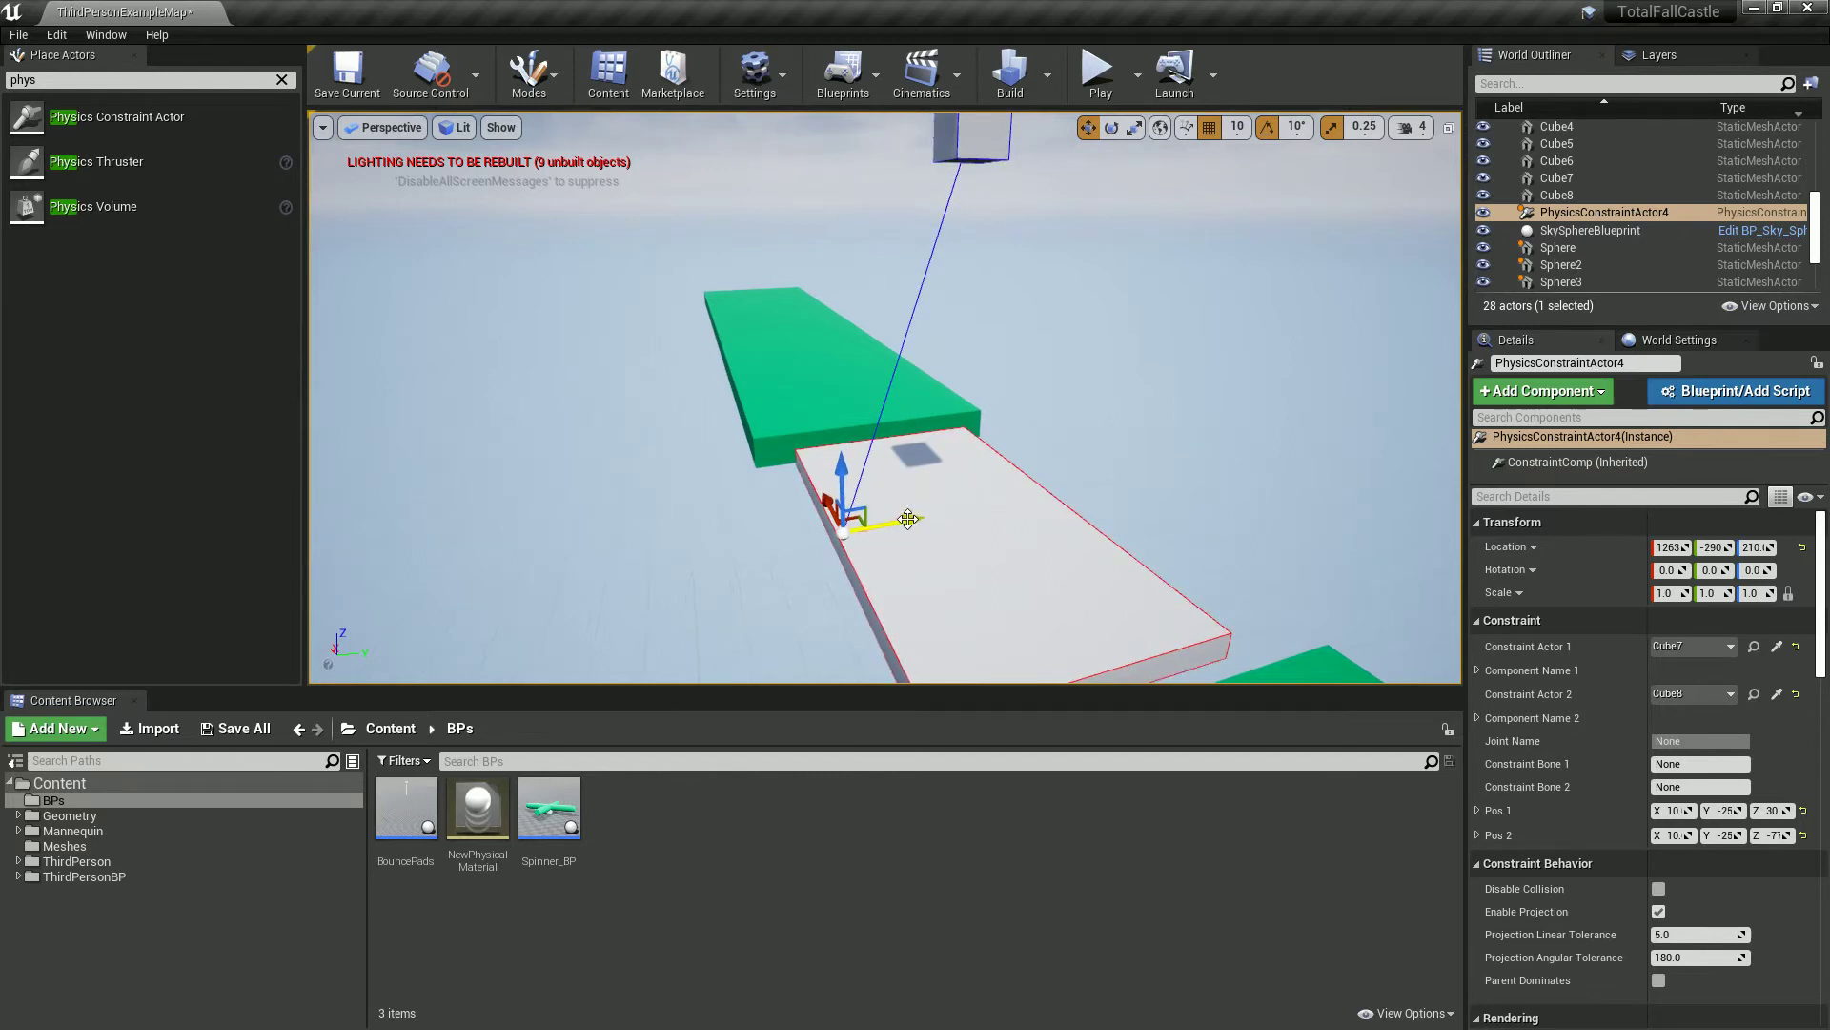
- Duplicate the physics constraint onto the opposite edge of the white slab at Y 160
alt+drag(908, 519, 917, 516)
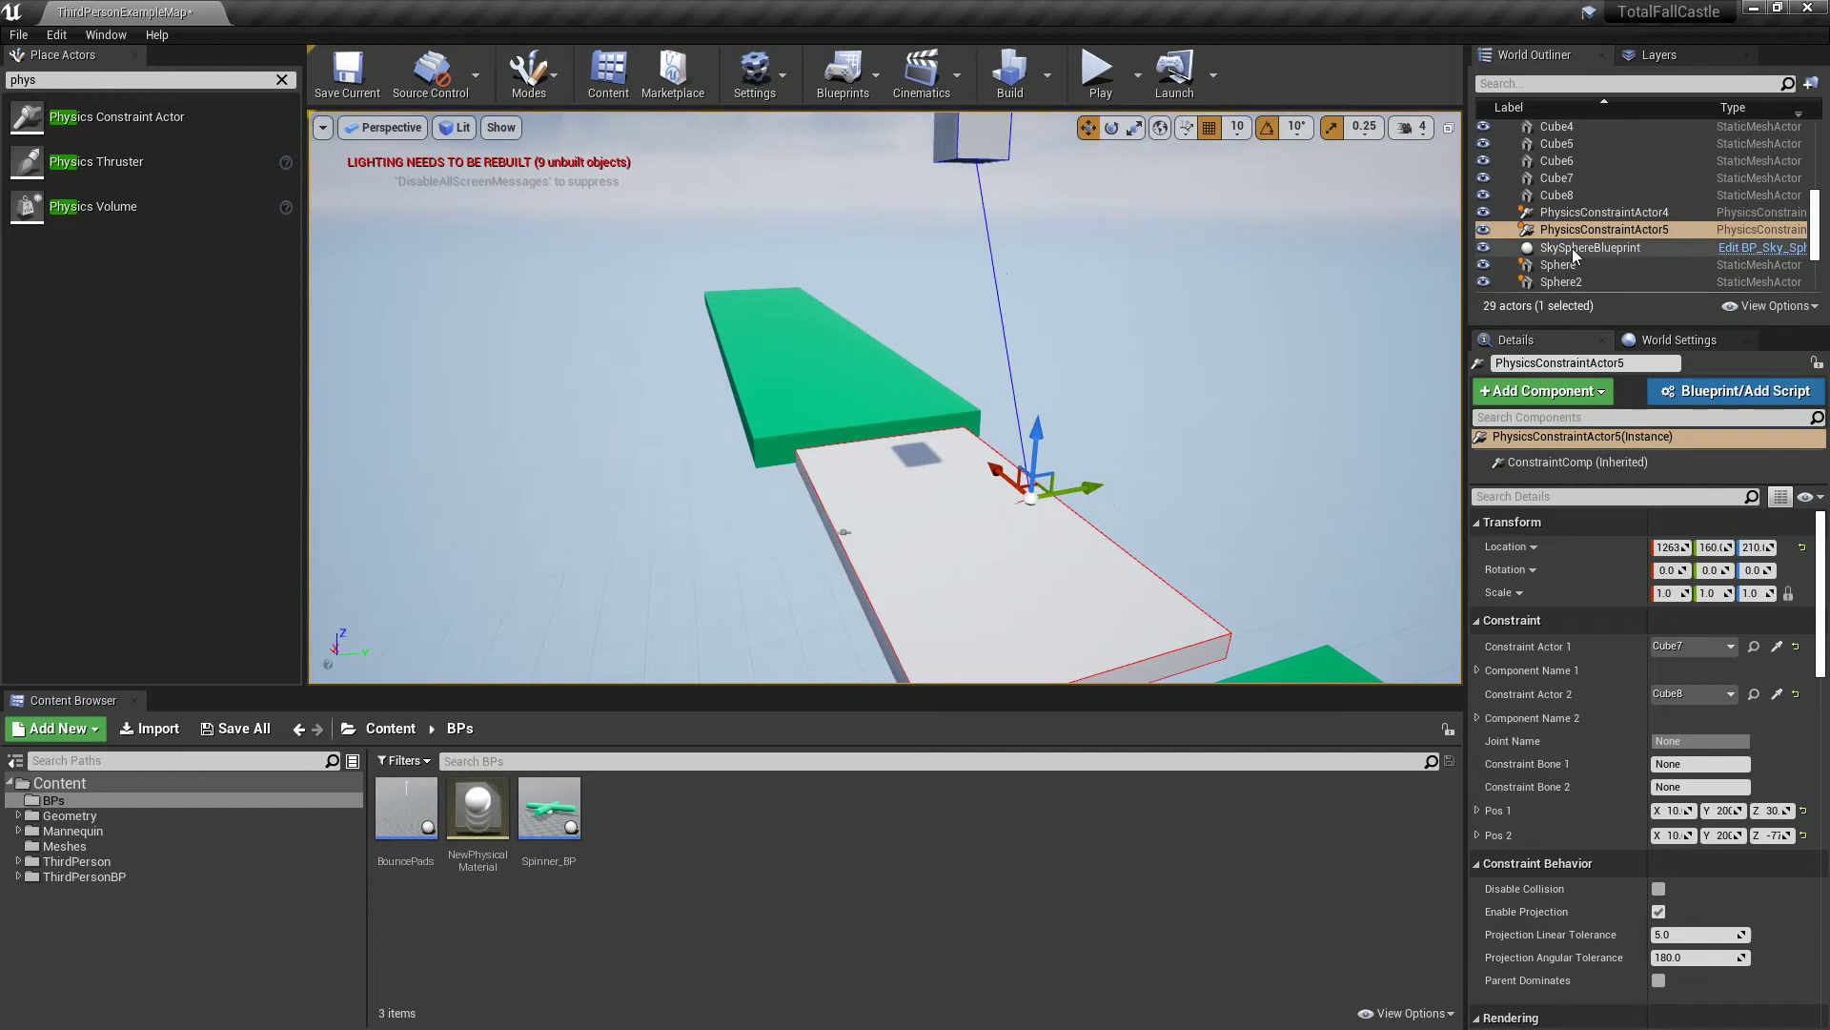
ctrl+click(1621, 213)
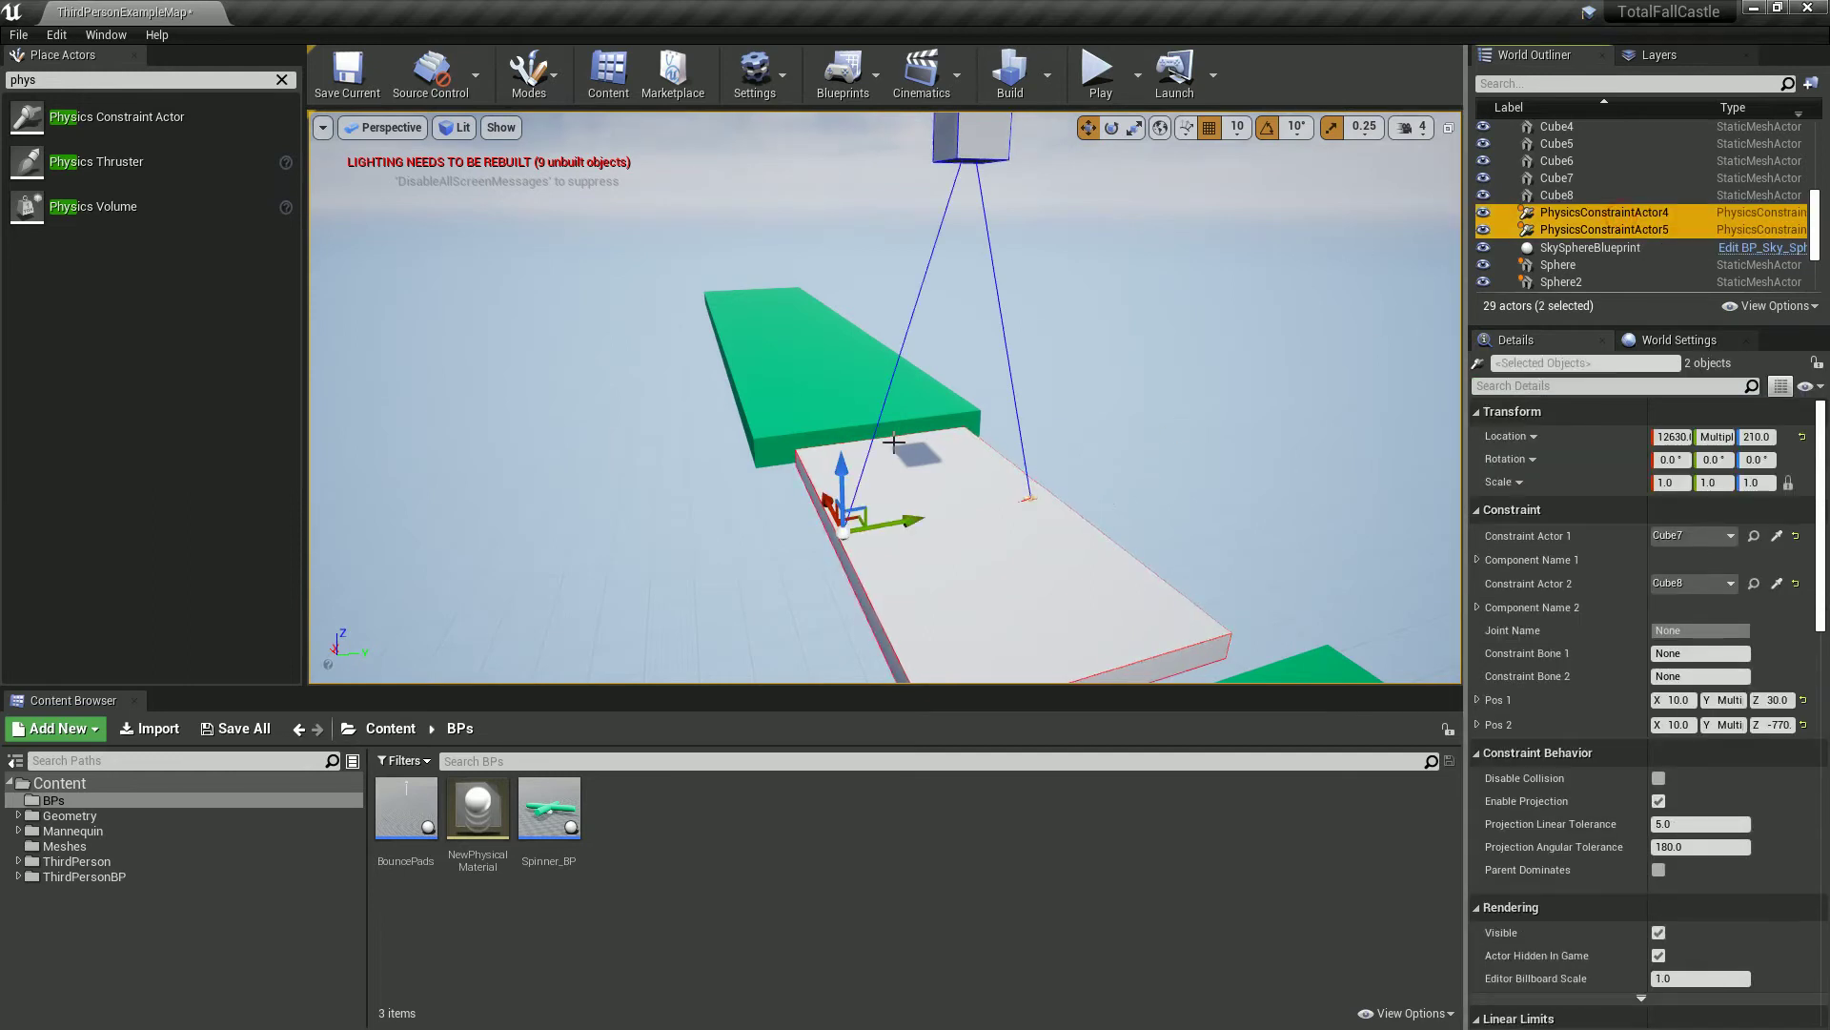
click(1030, 499)
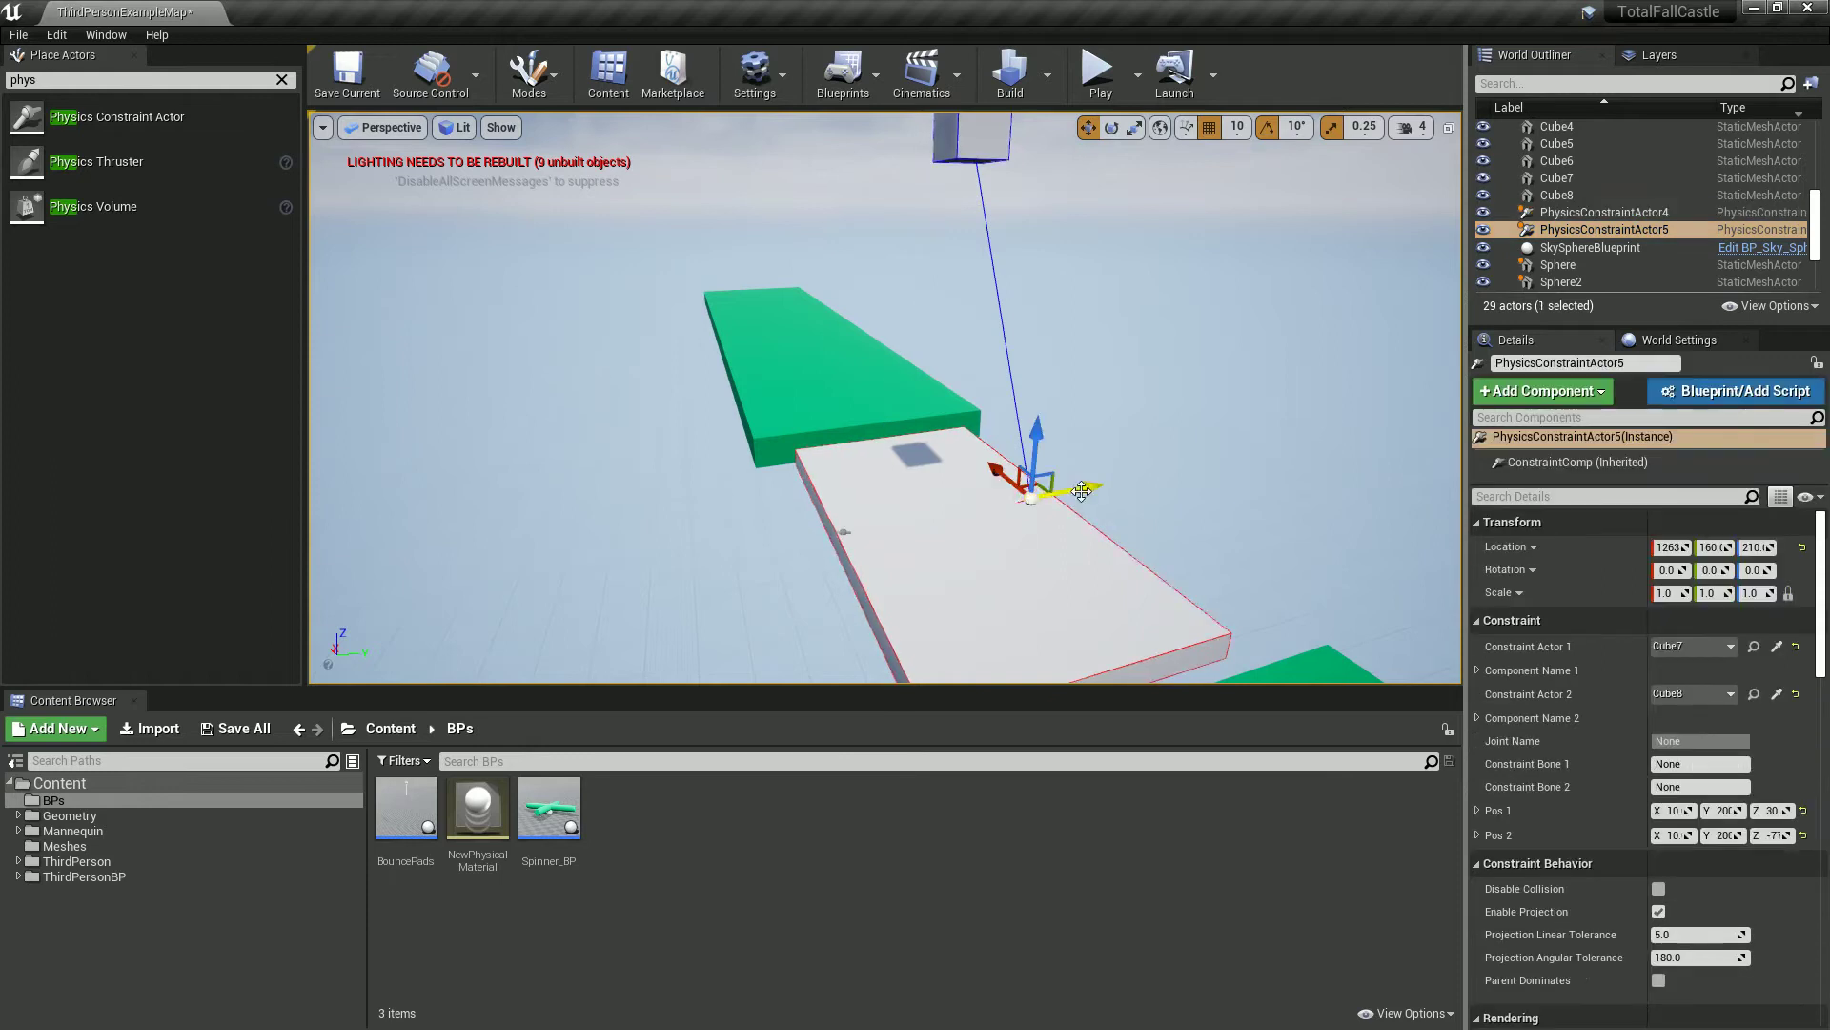
- Set Swing 1, Swing 2 and Twist Motion to Limited for both physics constraints
ctrl+click(1646, 213)
key(d)
mouse_move(970, 502)
right_down()
mouse_move(973, 518)
mouse_move(906, 499)
mouse_move(919, 548)
mouse_move(966, 532)
right_up()
key(w)
key(s)
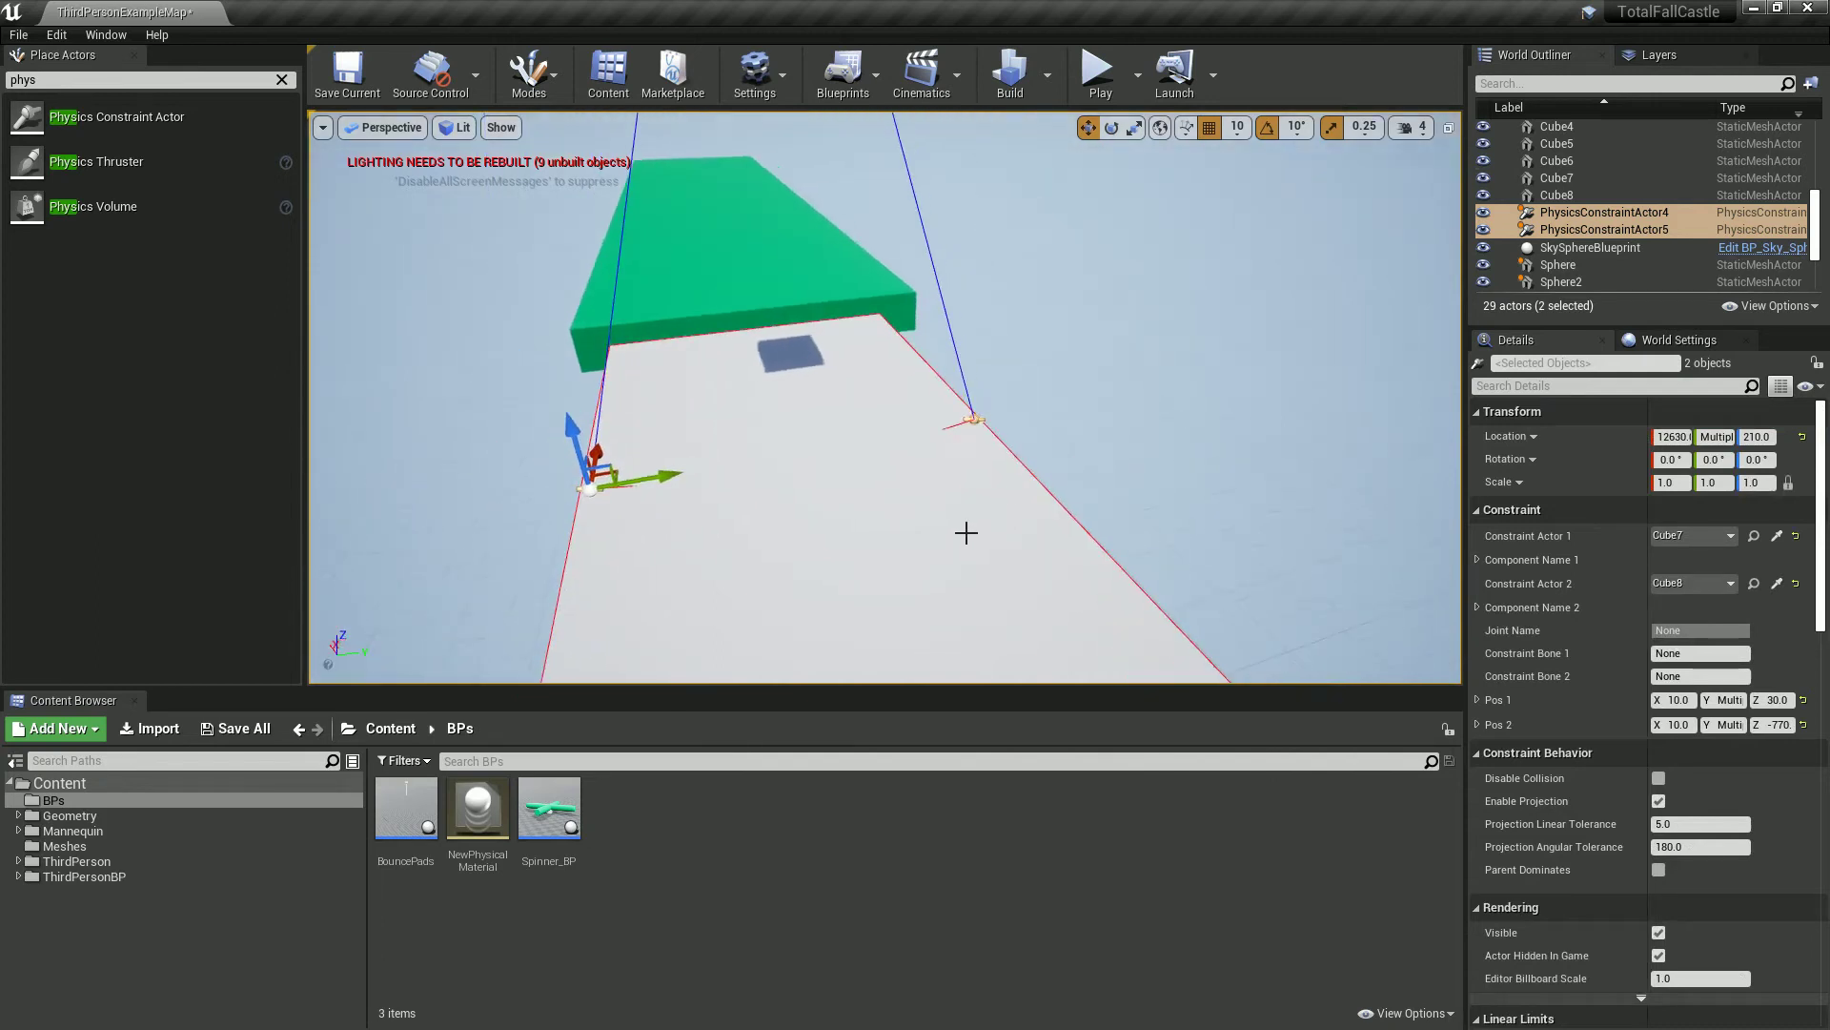
scroll(1535, 572, down, 3)
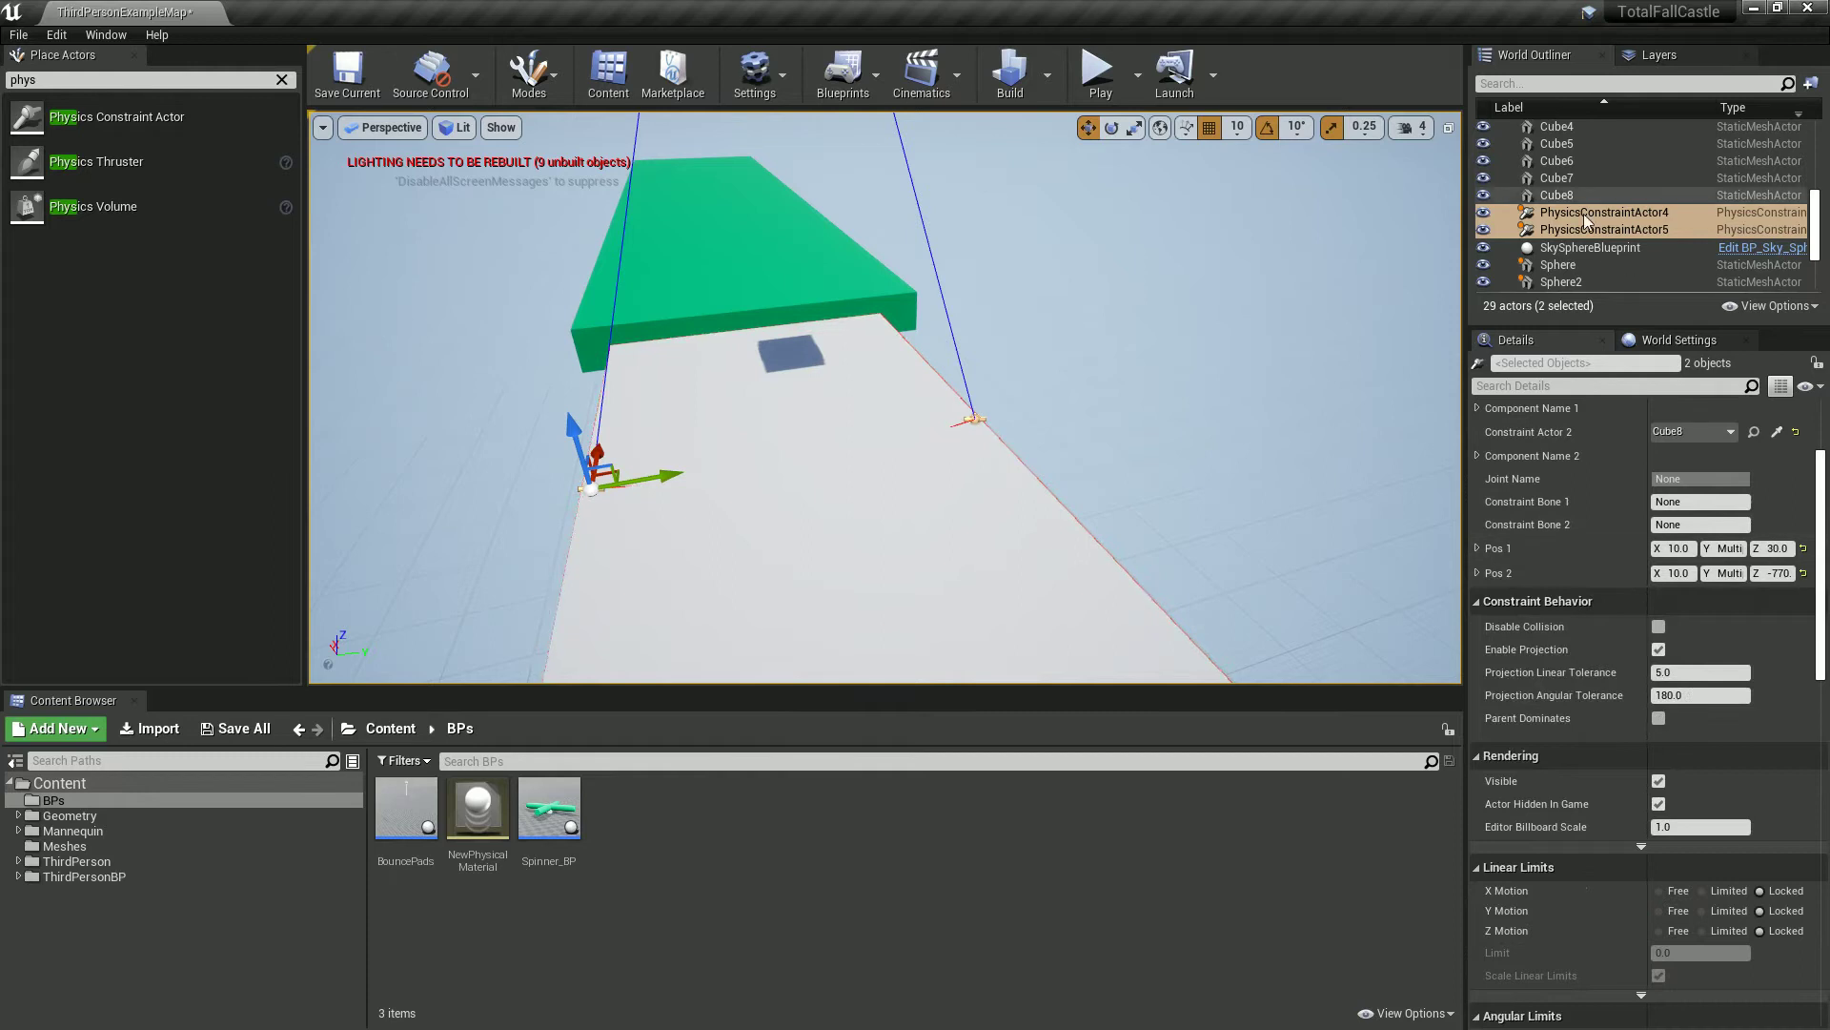
scroll(1592, 608, down, 2)
scroll(1592, 611, down, 3)
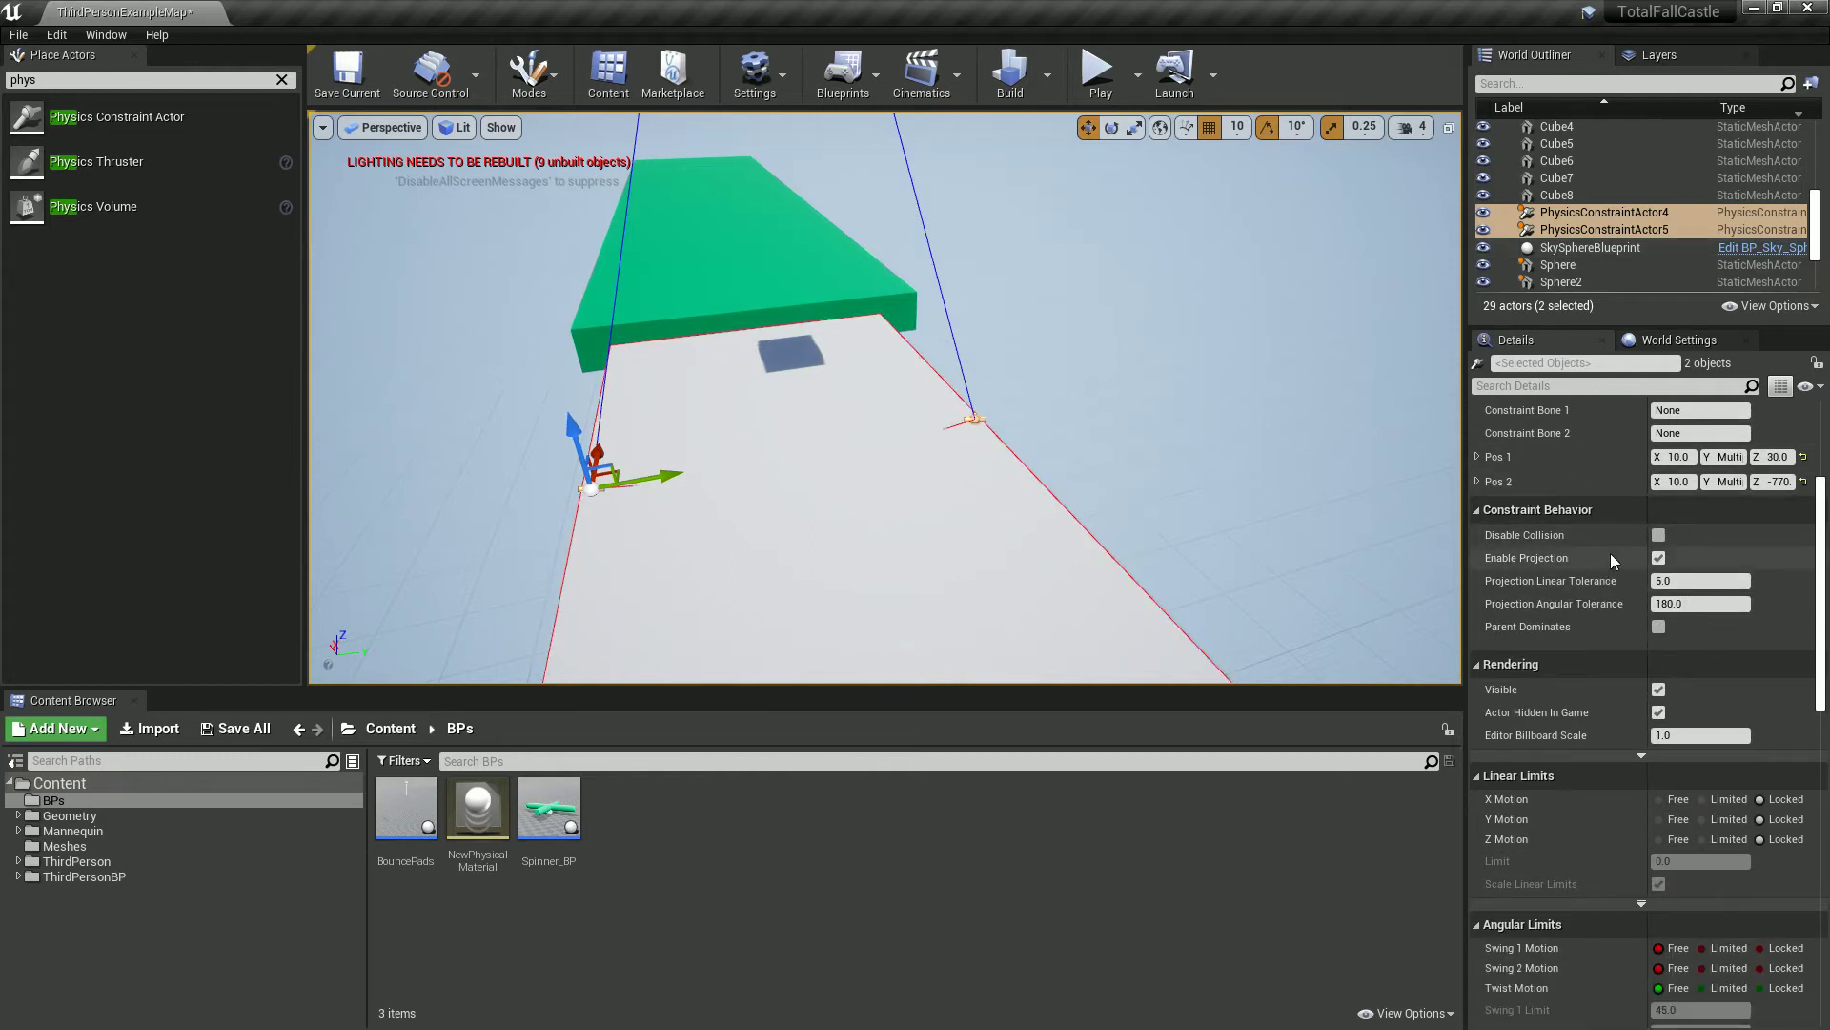
scroll(1598, 585, down, 3)
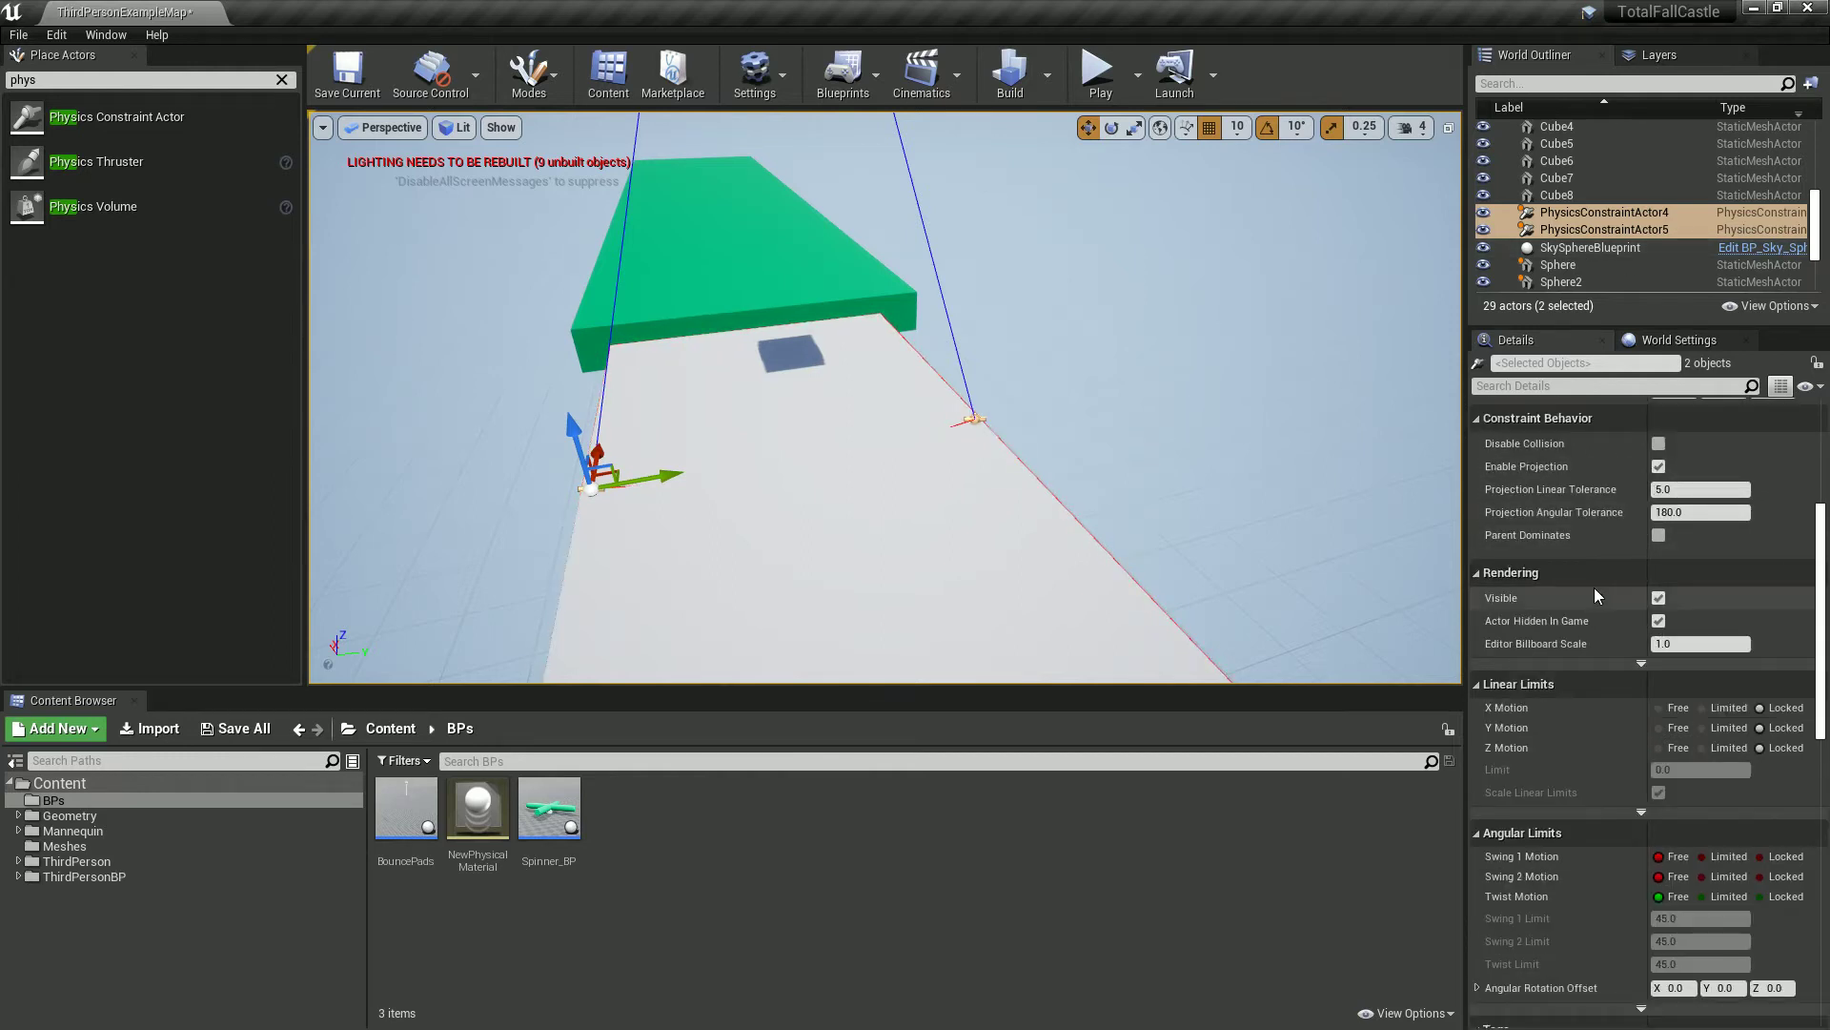
scroll(1645, 750, down, 2)
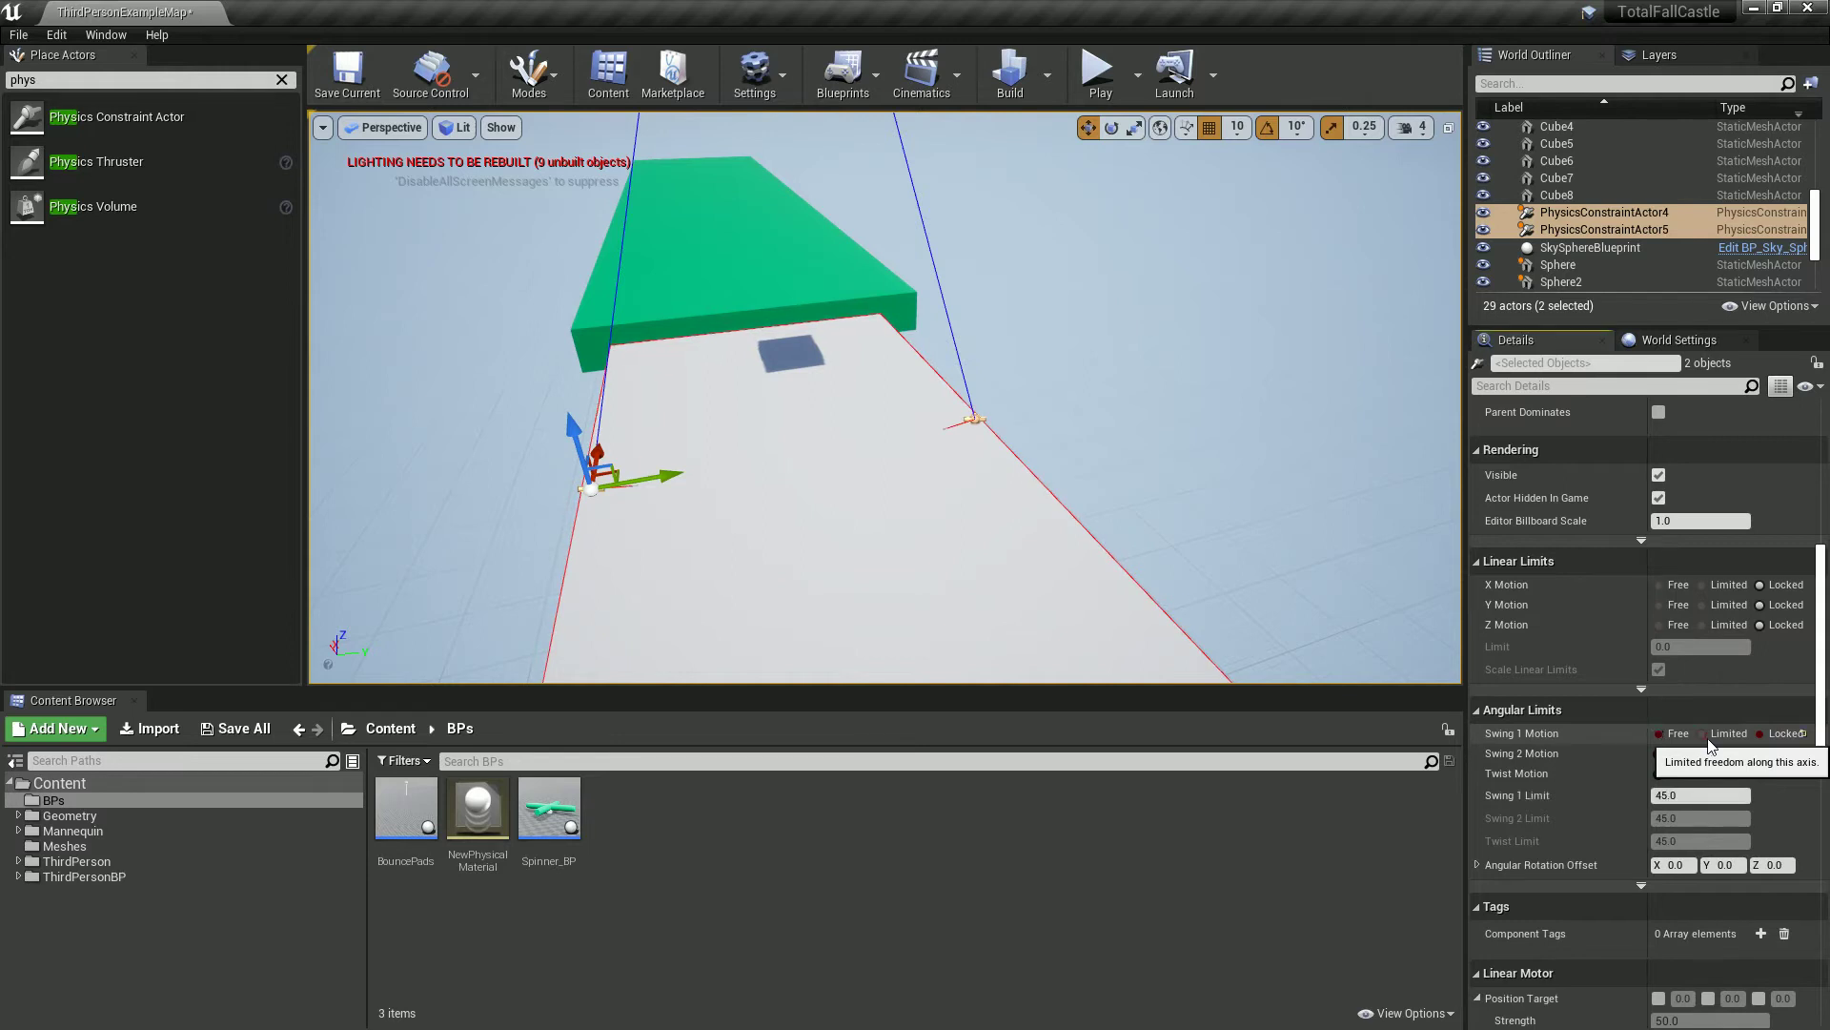
click(1703, 733)
click(1702, 753)
click(1702, 773)
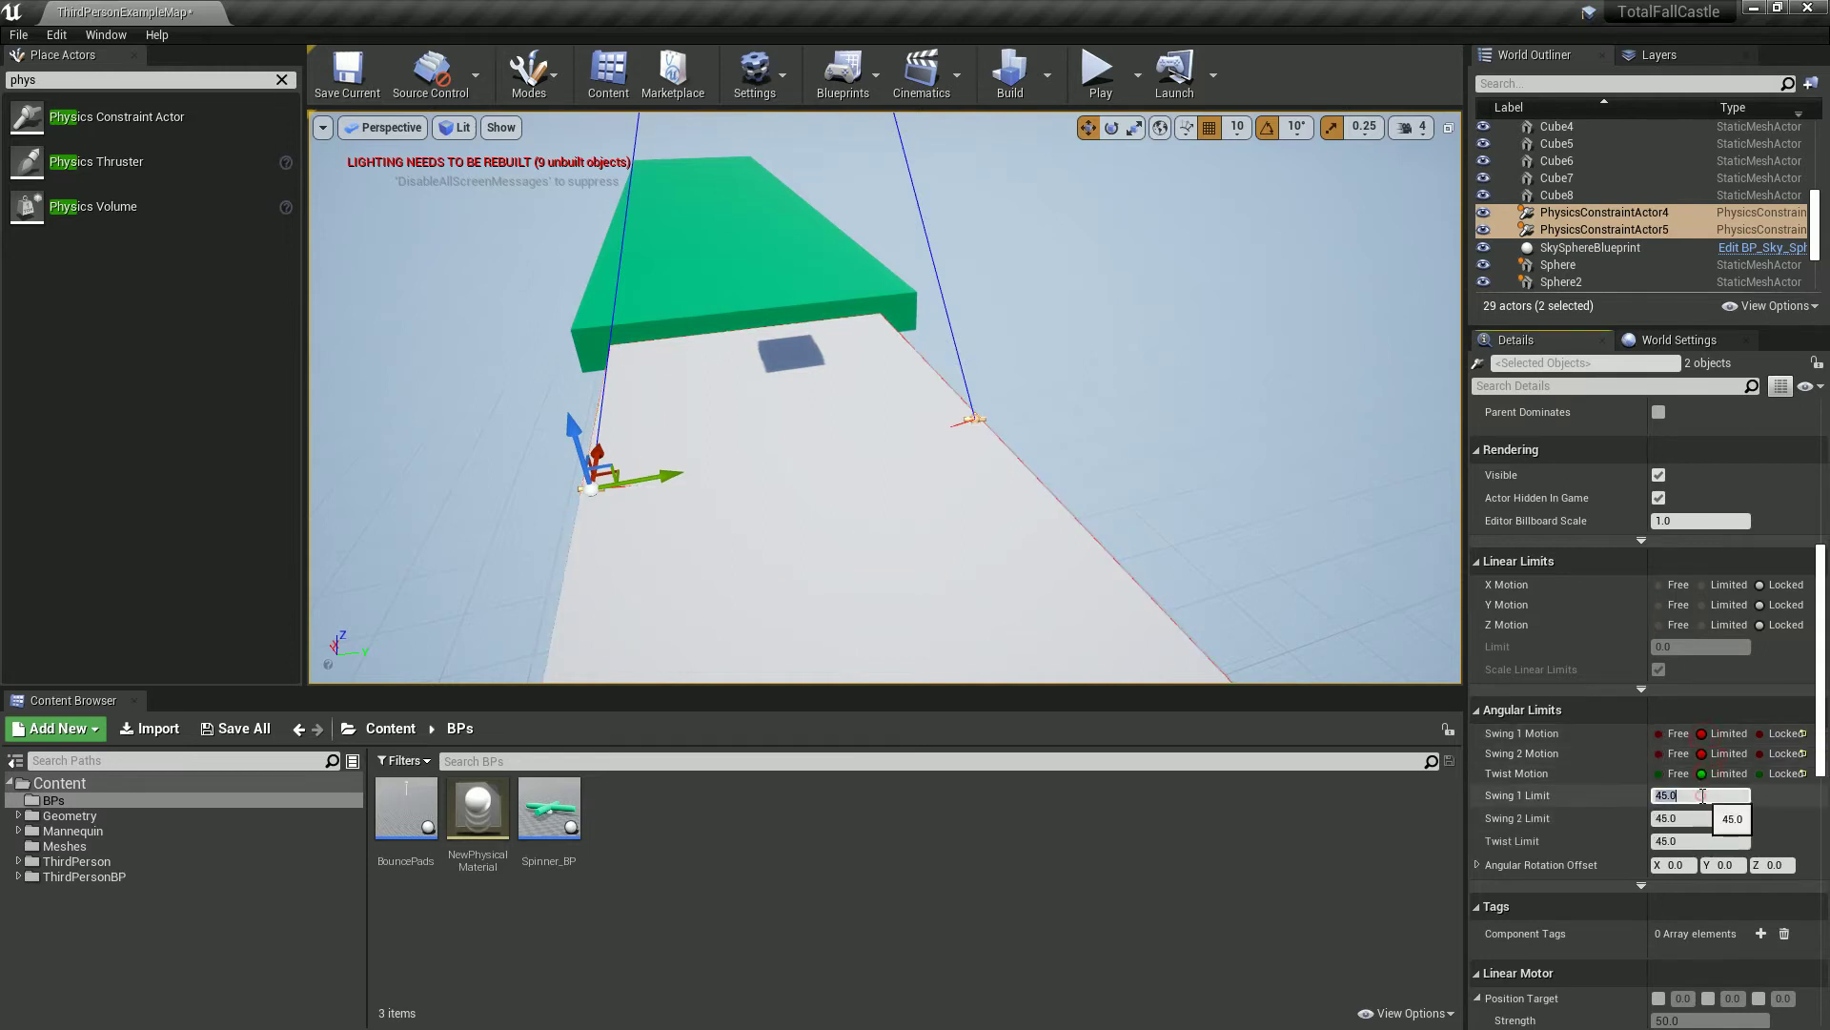
- Set the Swing 1 and Swing 2 limits of both constraints to 30
text(30)
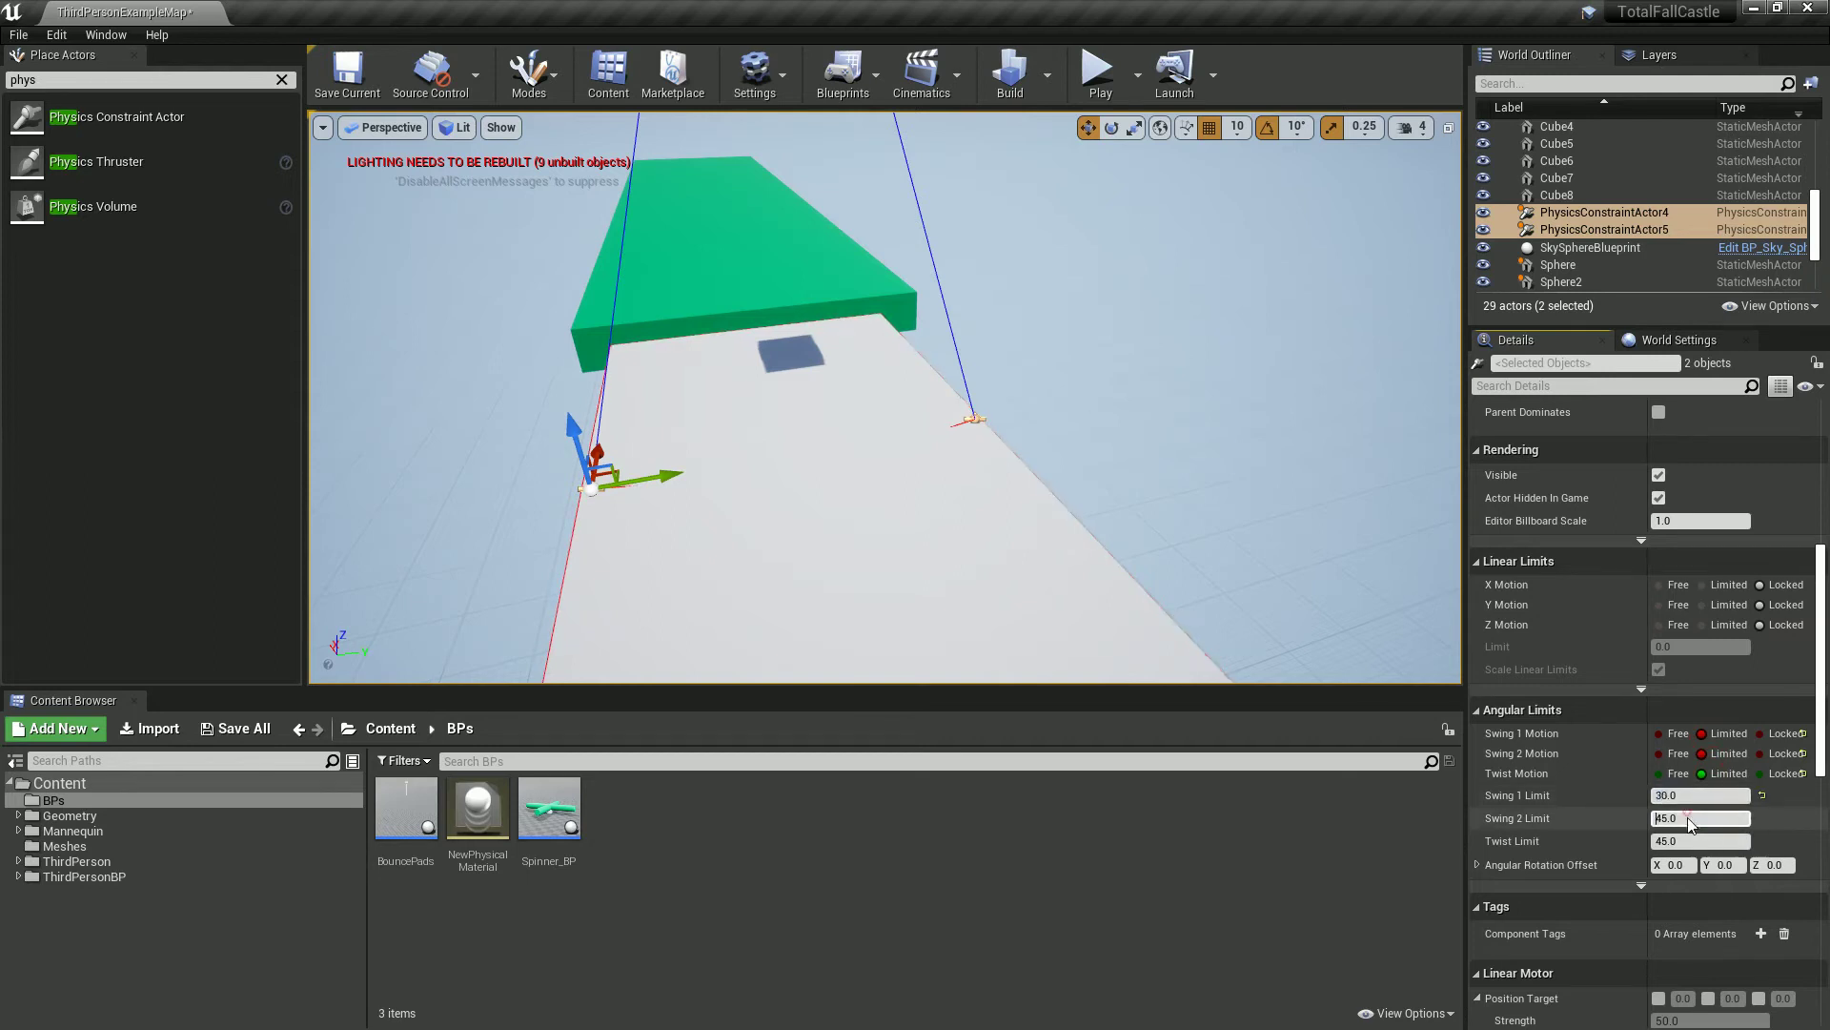
click(1681, 817)
text(30)
key(Return)
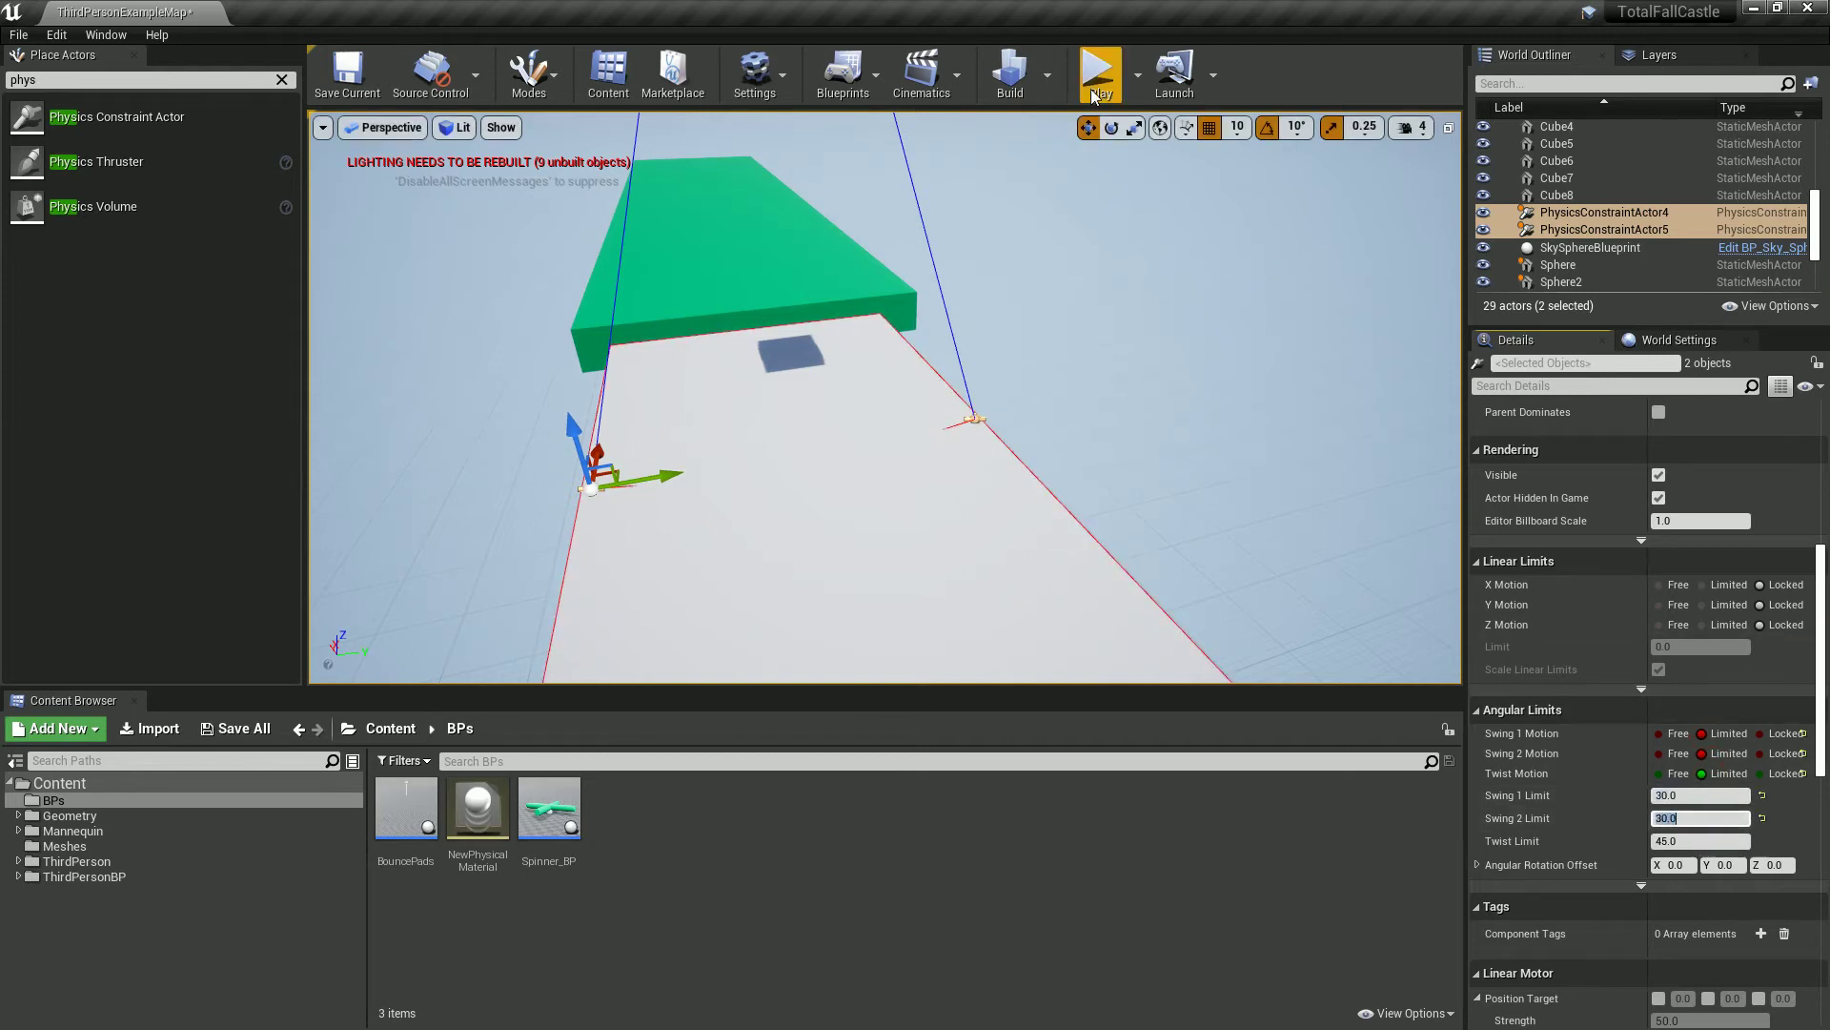
- Play-test the level by running and jumping the character onto the white slab, and end the session
click(1098, 71)
key(w)
key(space)
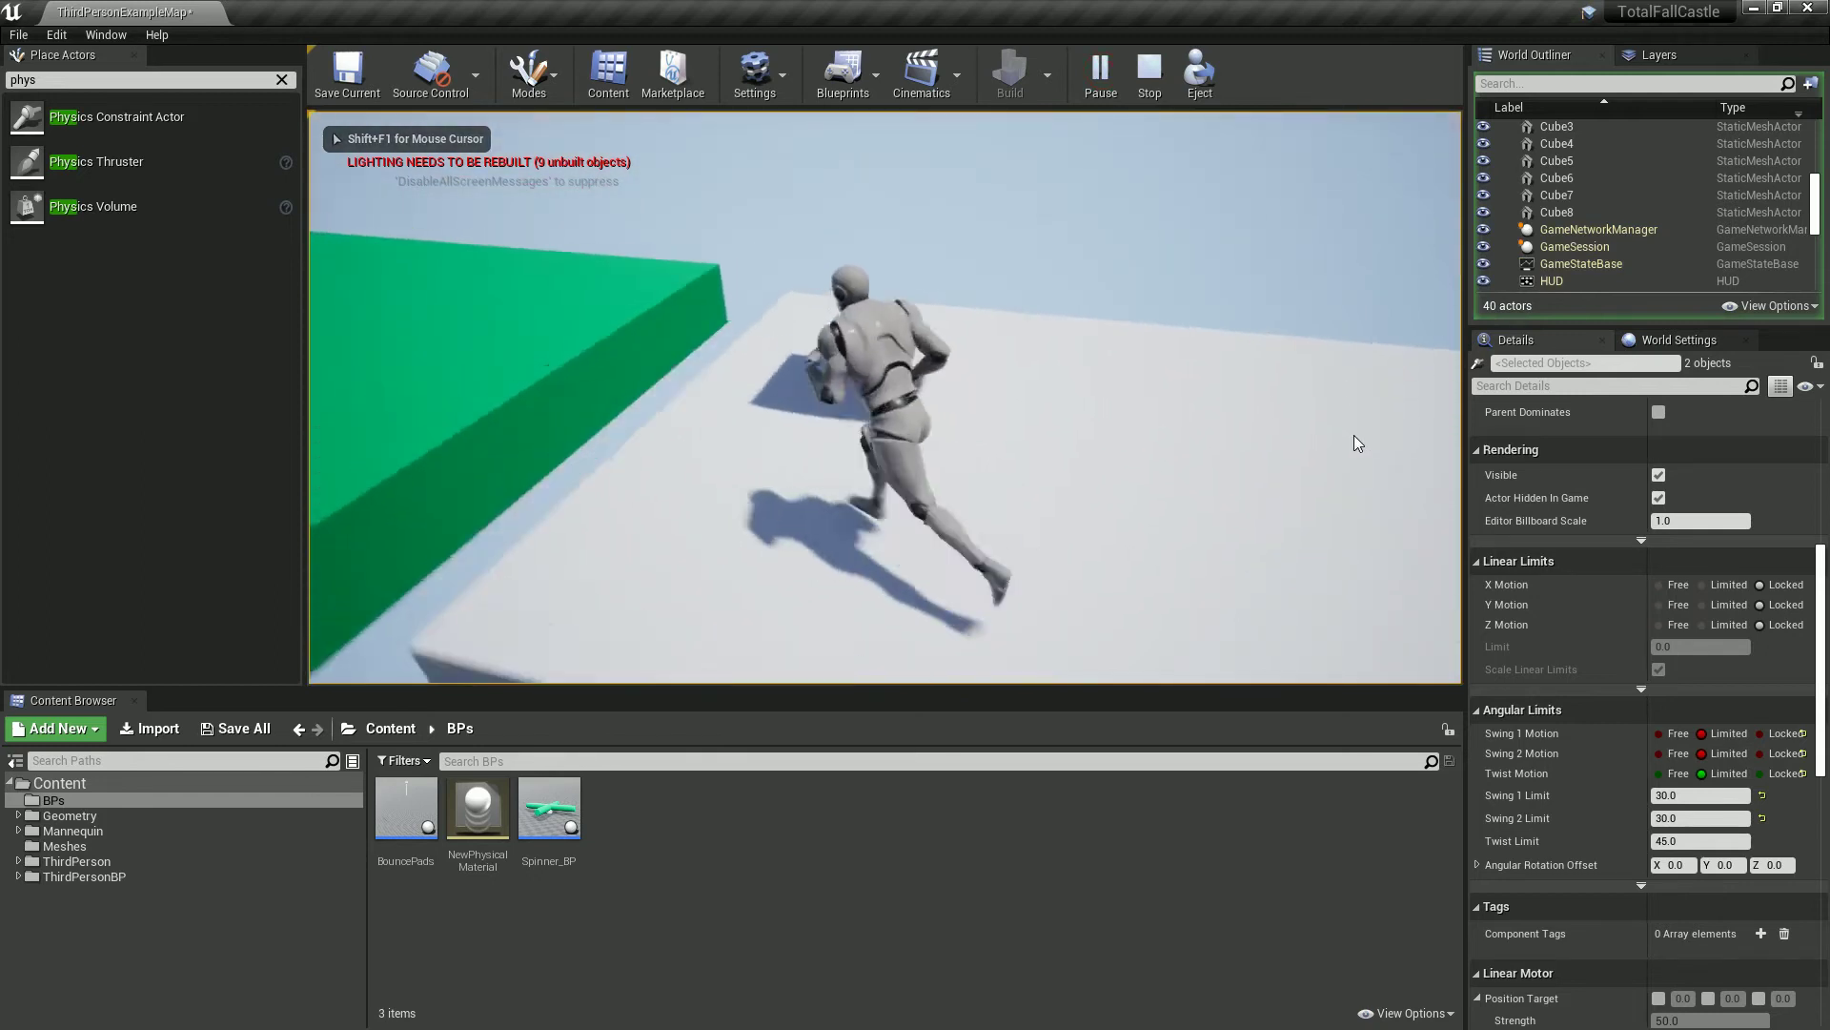
key(Escape)
click(1423, 228)
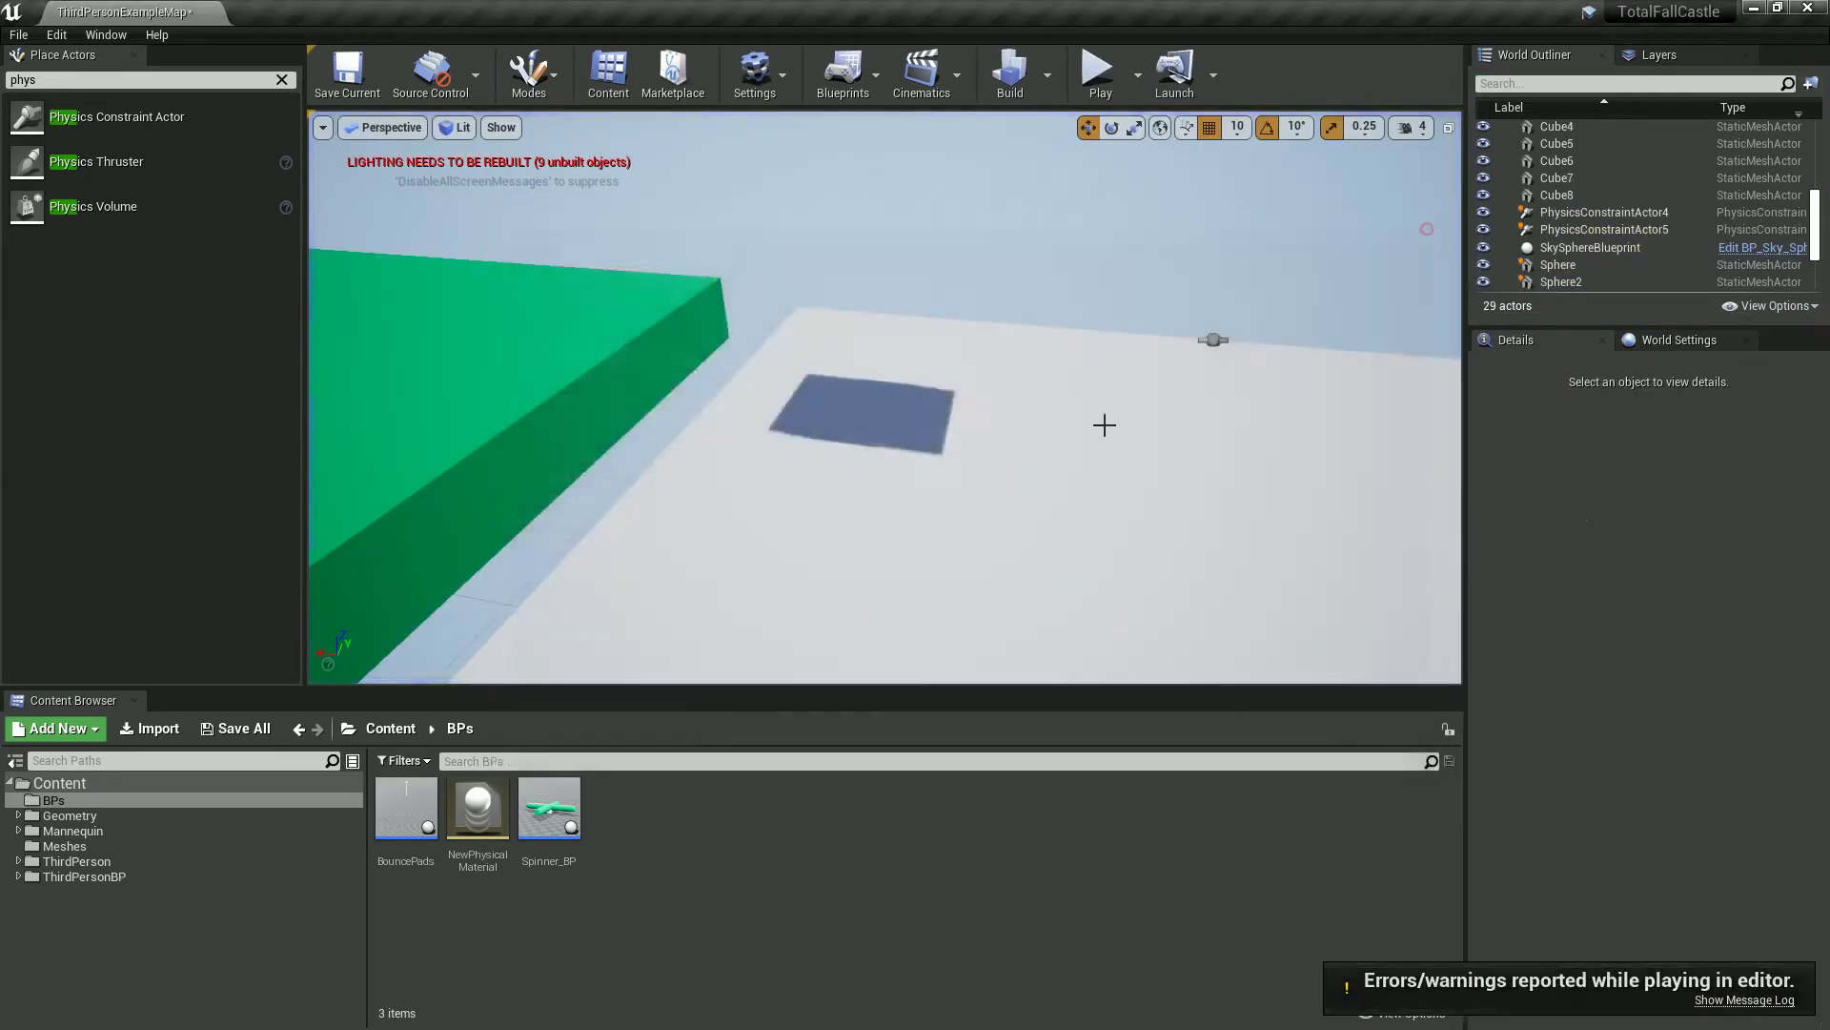
- Enable Simulate Physics on the white slab, Cube7
click(992, 543)
scroll(1661, 620, up, 8)
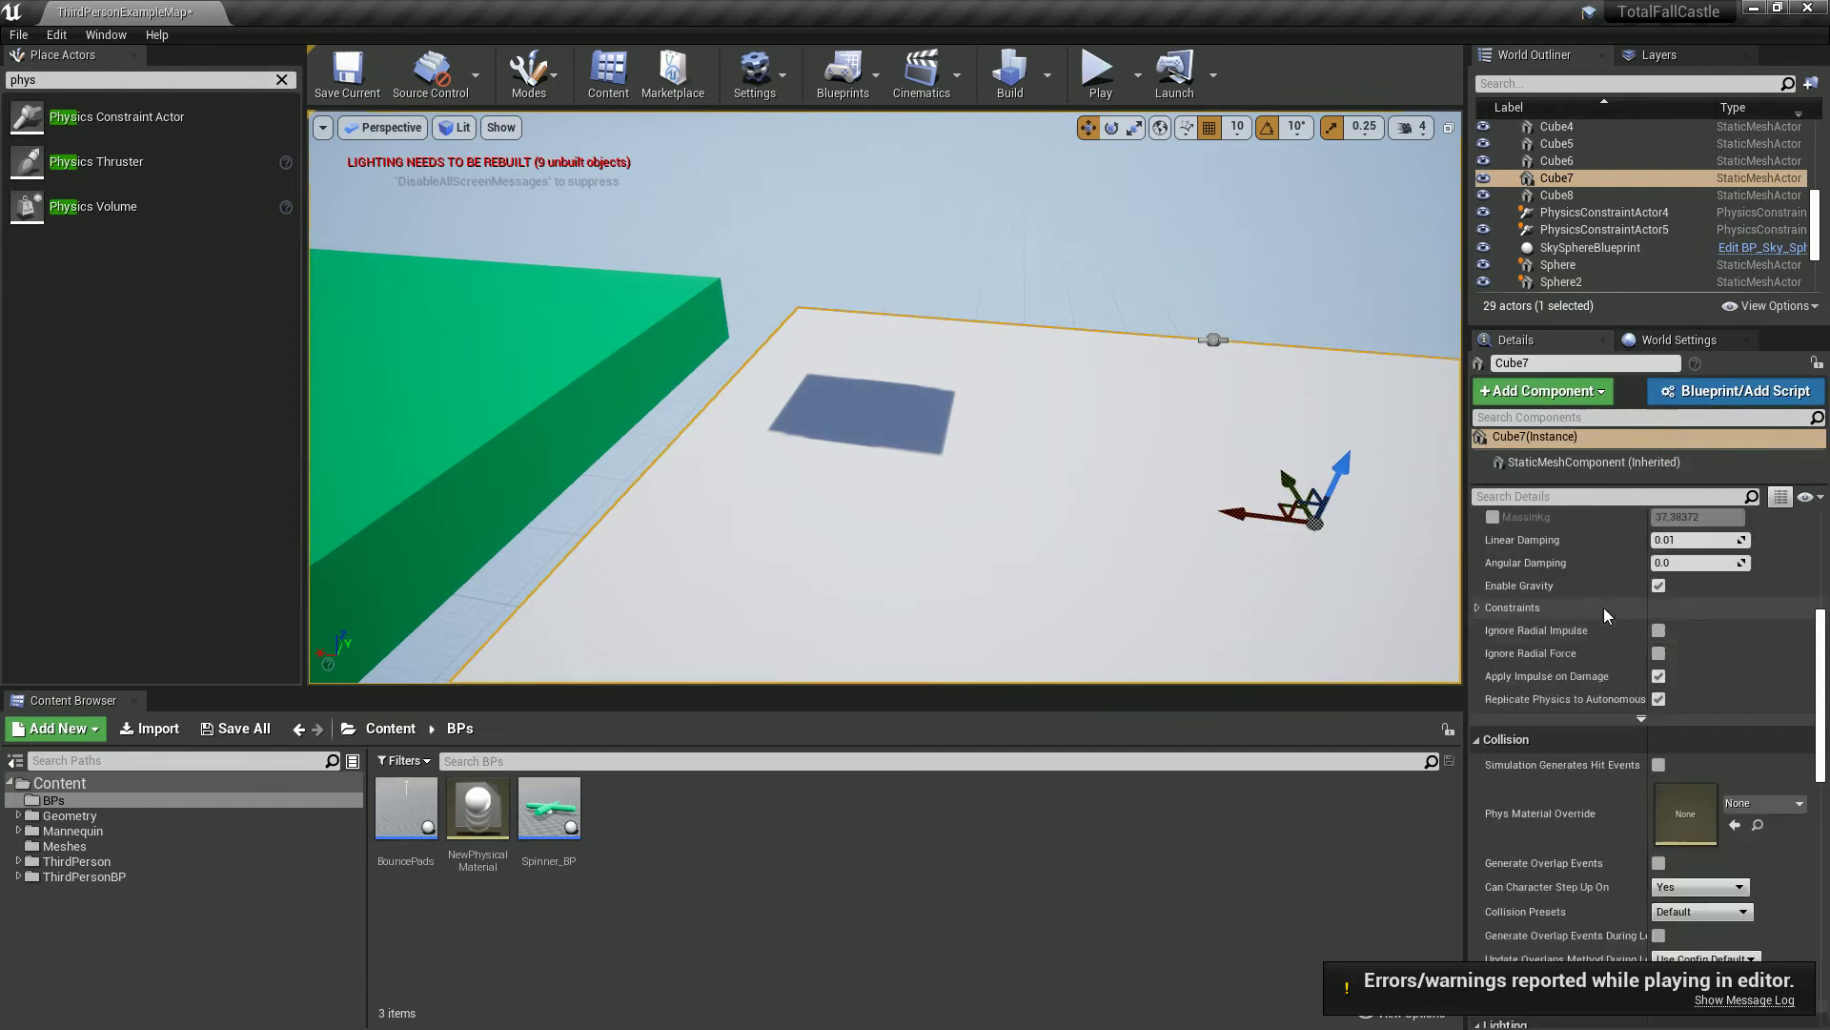
scroll(1626, 598, up, 1)
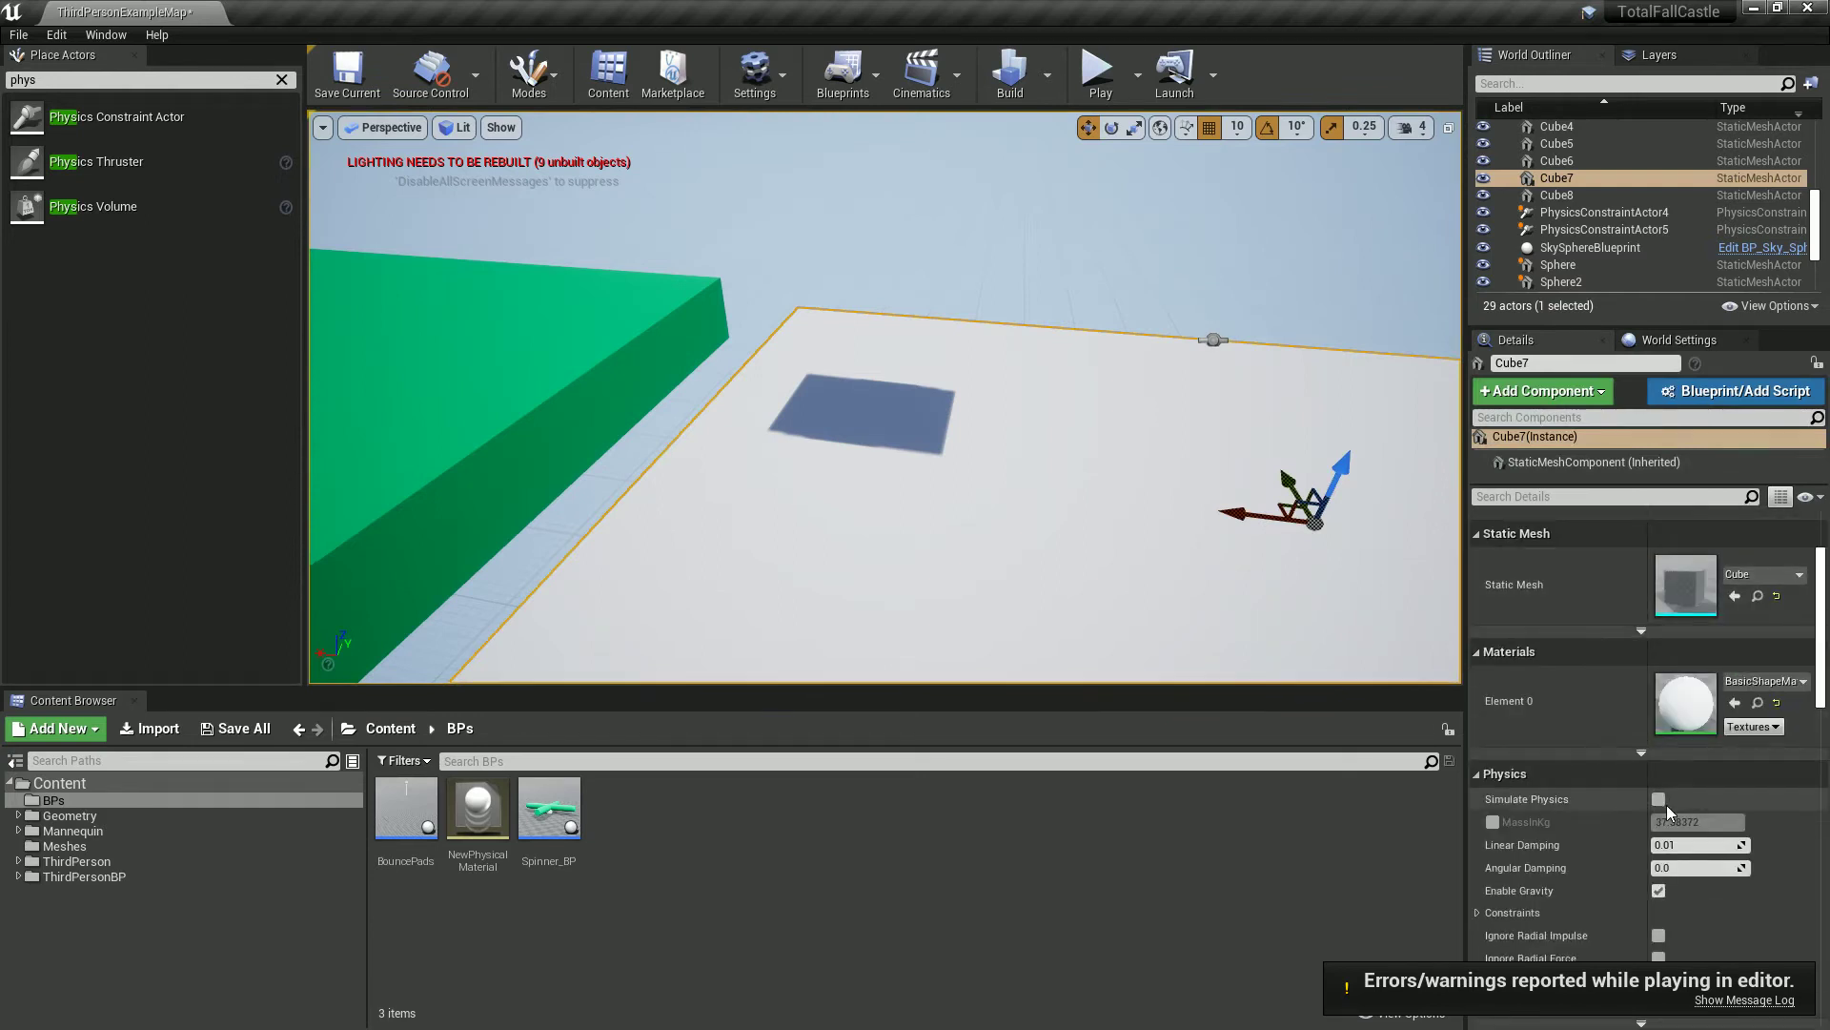
click(1659, 799)
- Play the level and run and jump across the physics-enabled slab, and stop the session
click(1098, 72)
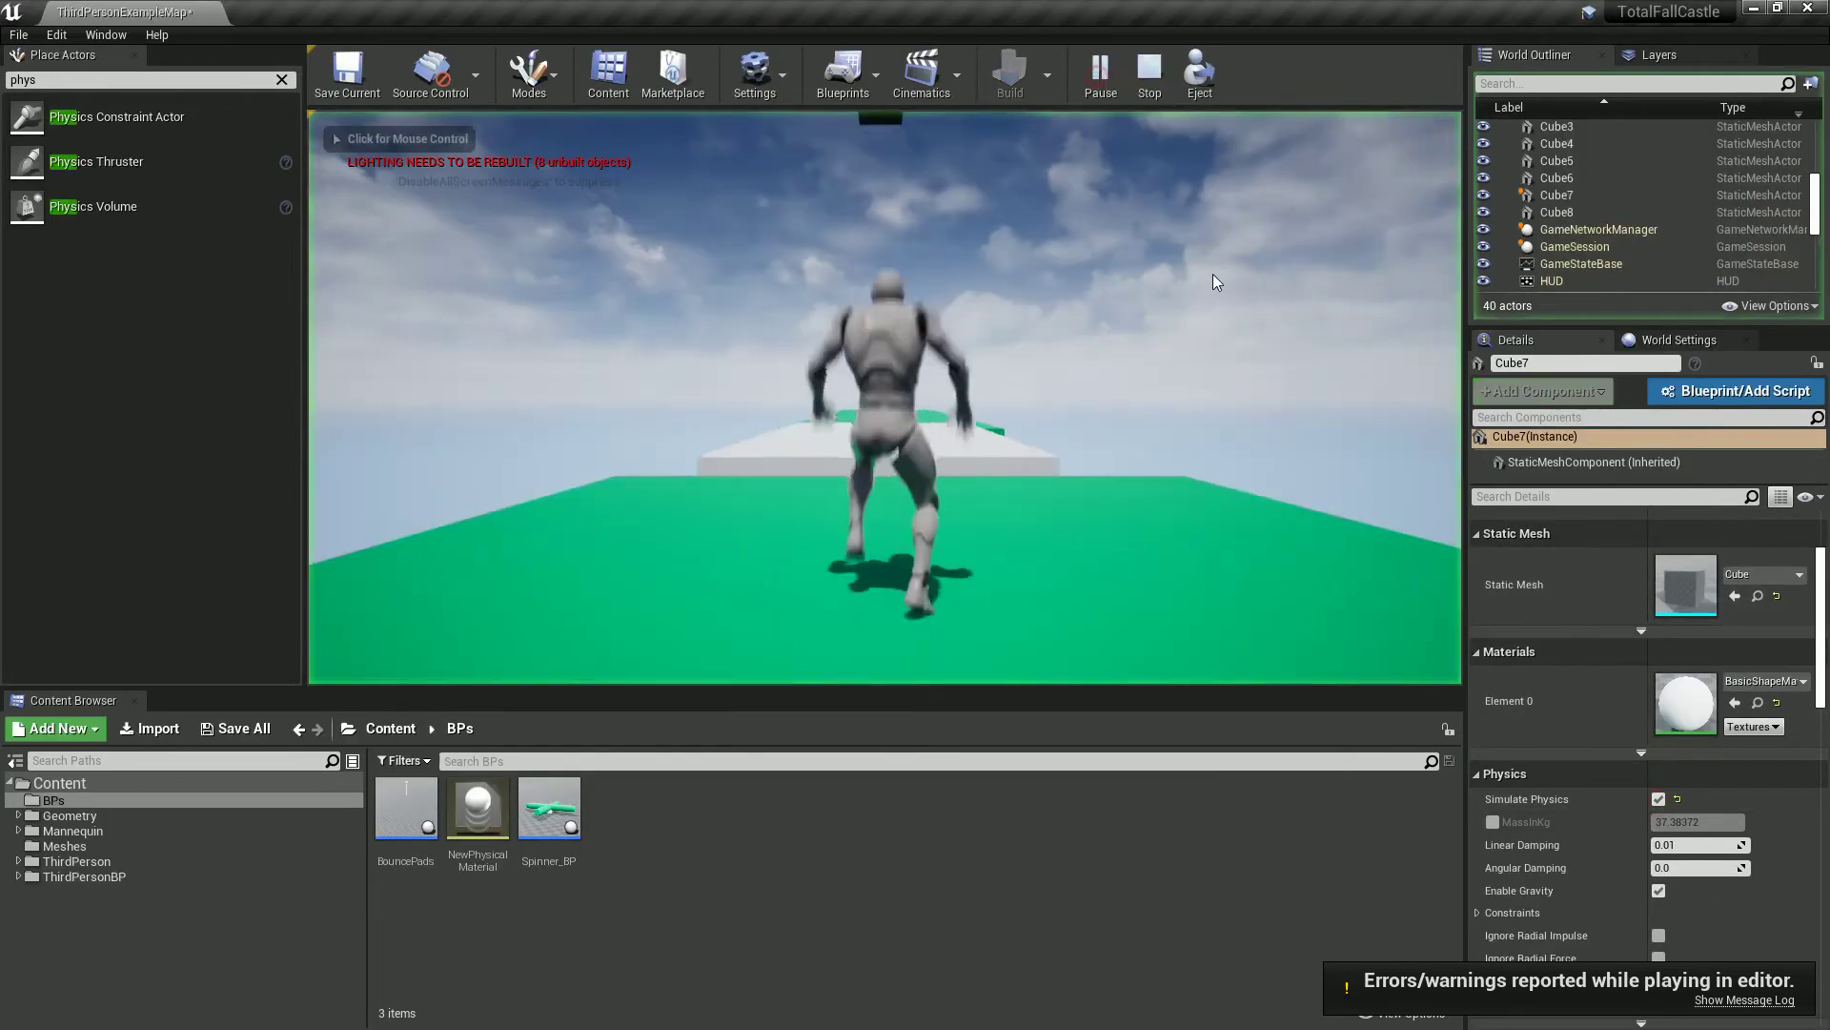
key(w)
key(space)
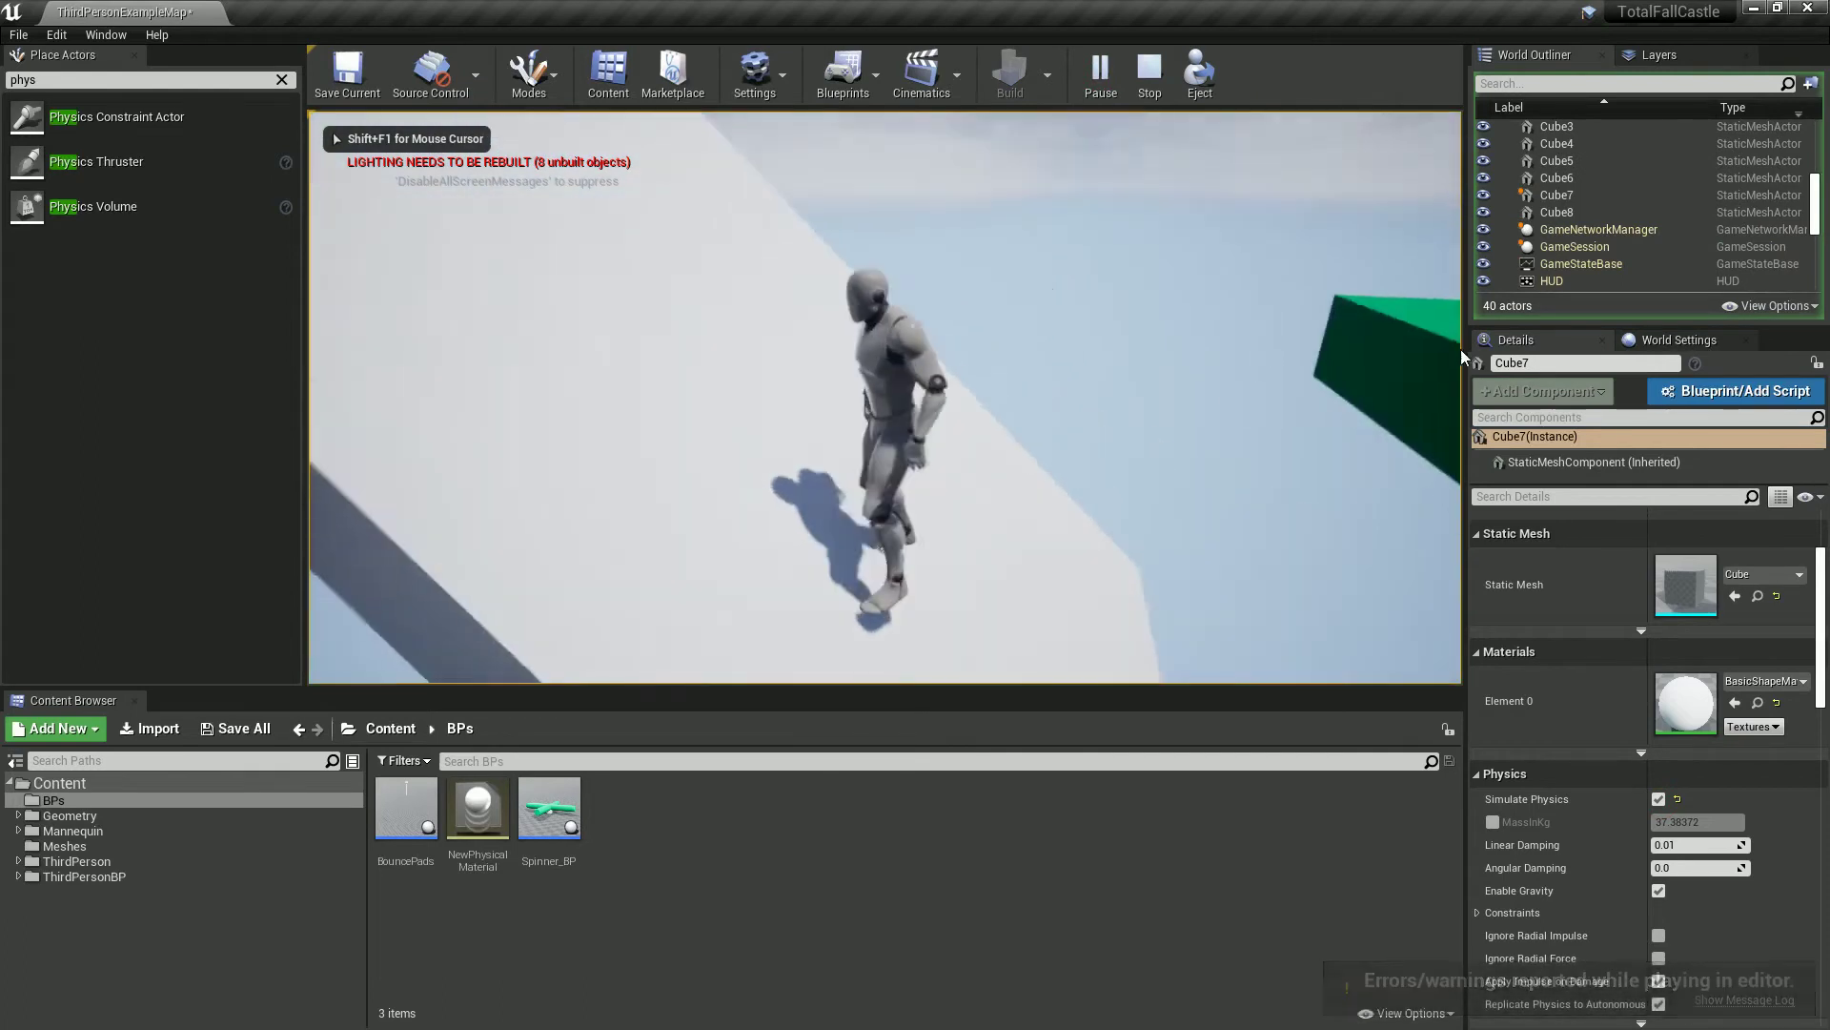
key(space)
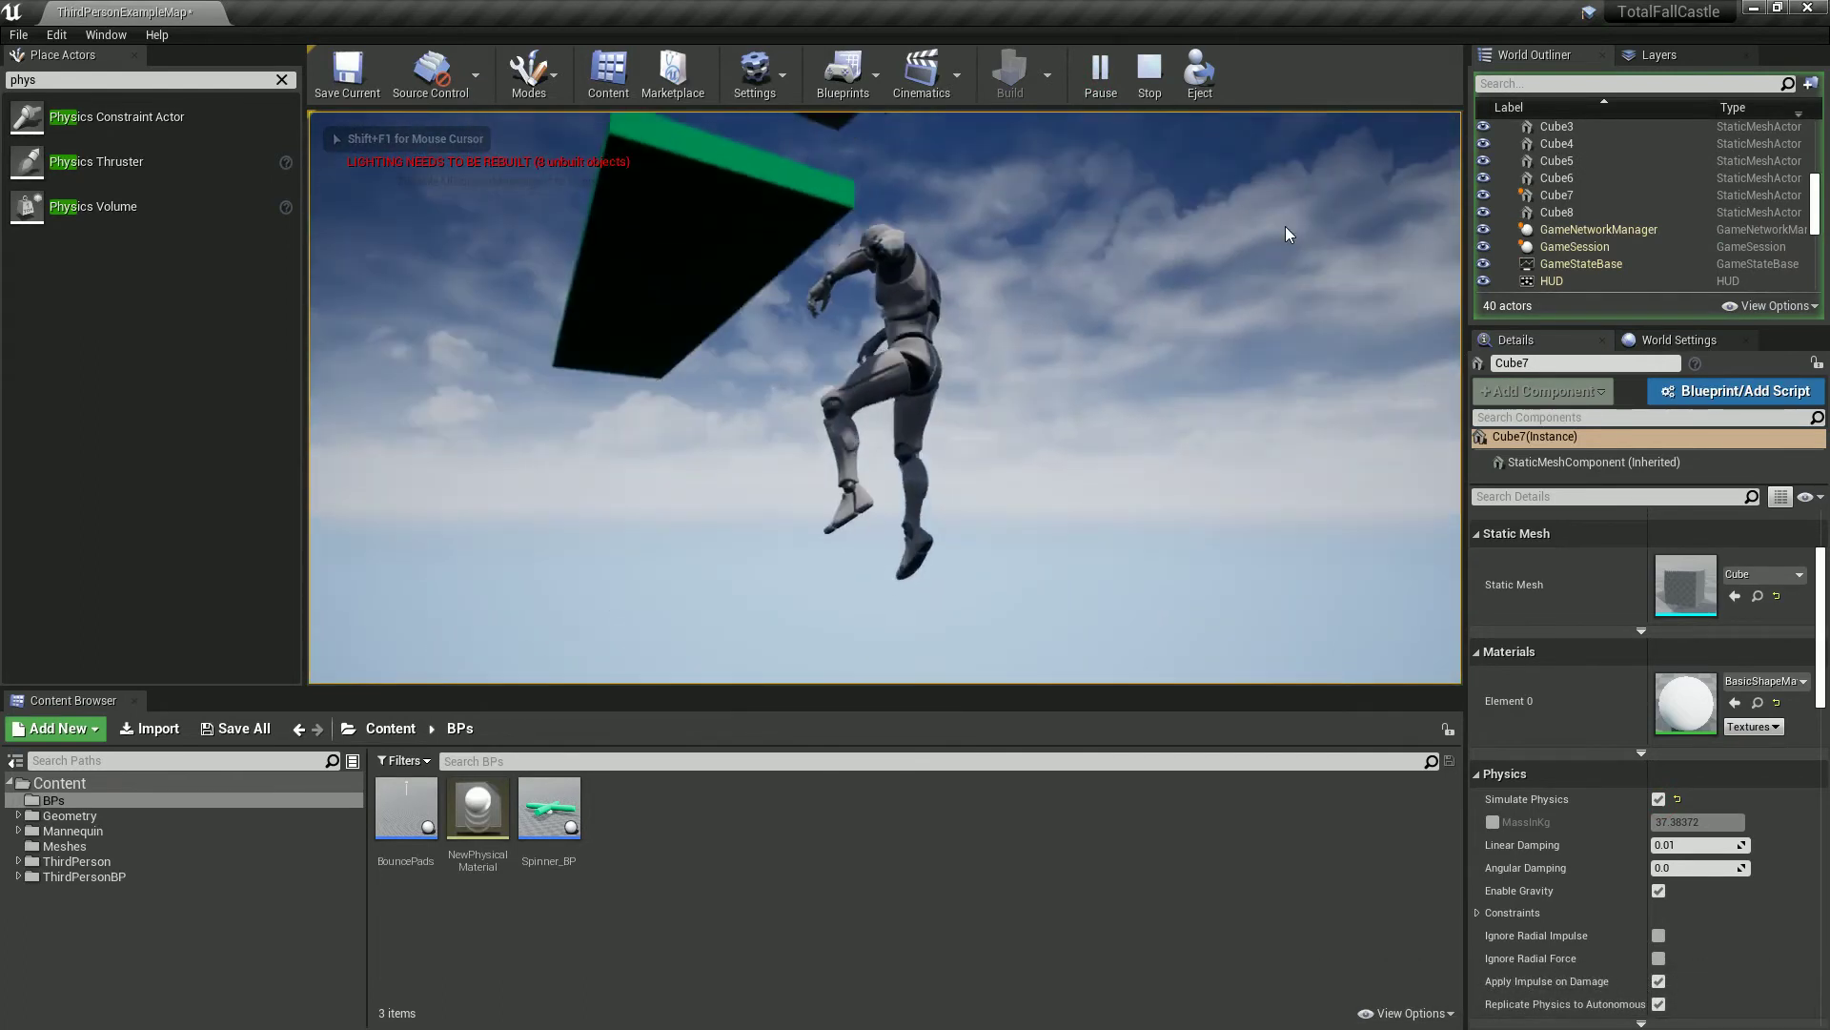
click(1150, 75)
- Run the level in Simulate mode to watch the slab's motion from the side, and stop it
mouse_move(1105, 191)
right_down()
mouse_move(1197, 339)
mouse_move(1217, 331)
mouse_move(1230, 274)
mouse_move(1128, 173)
right_up()
click(1137, 75)
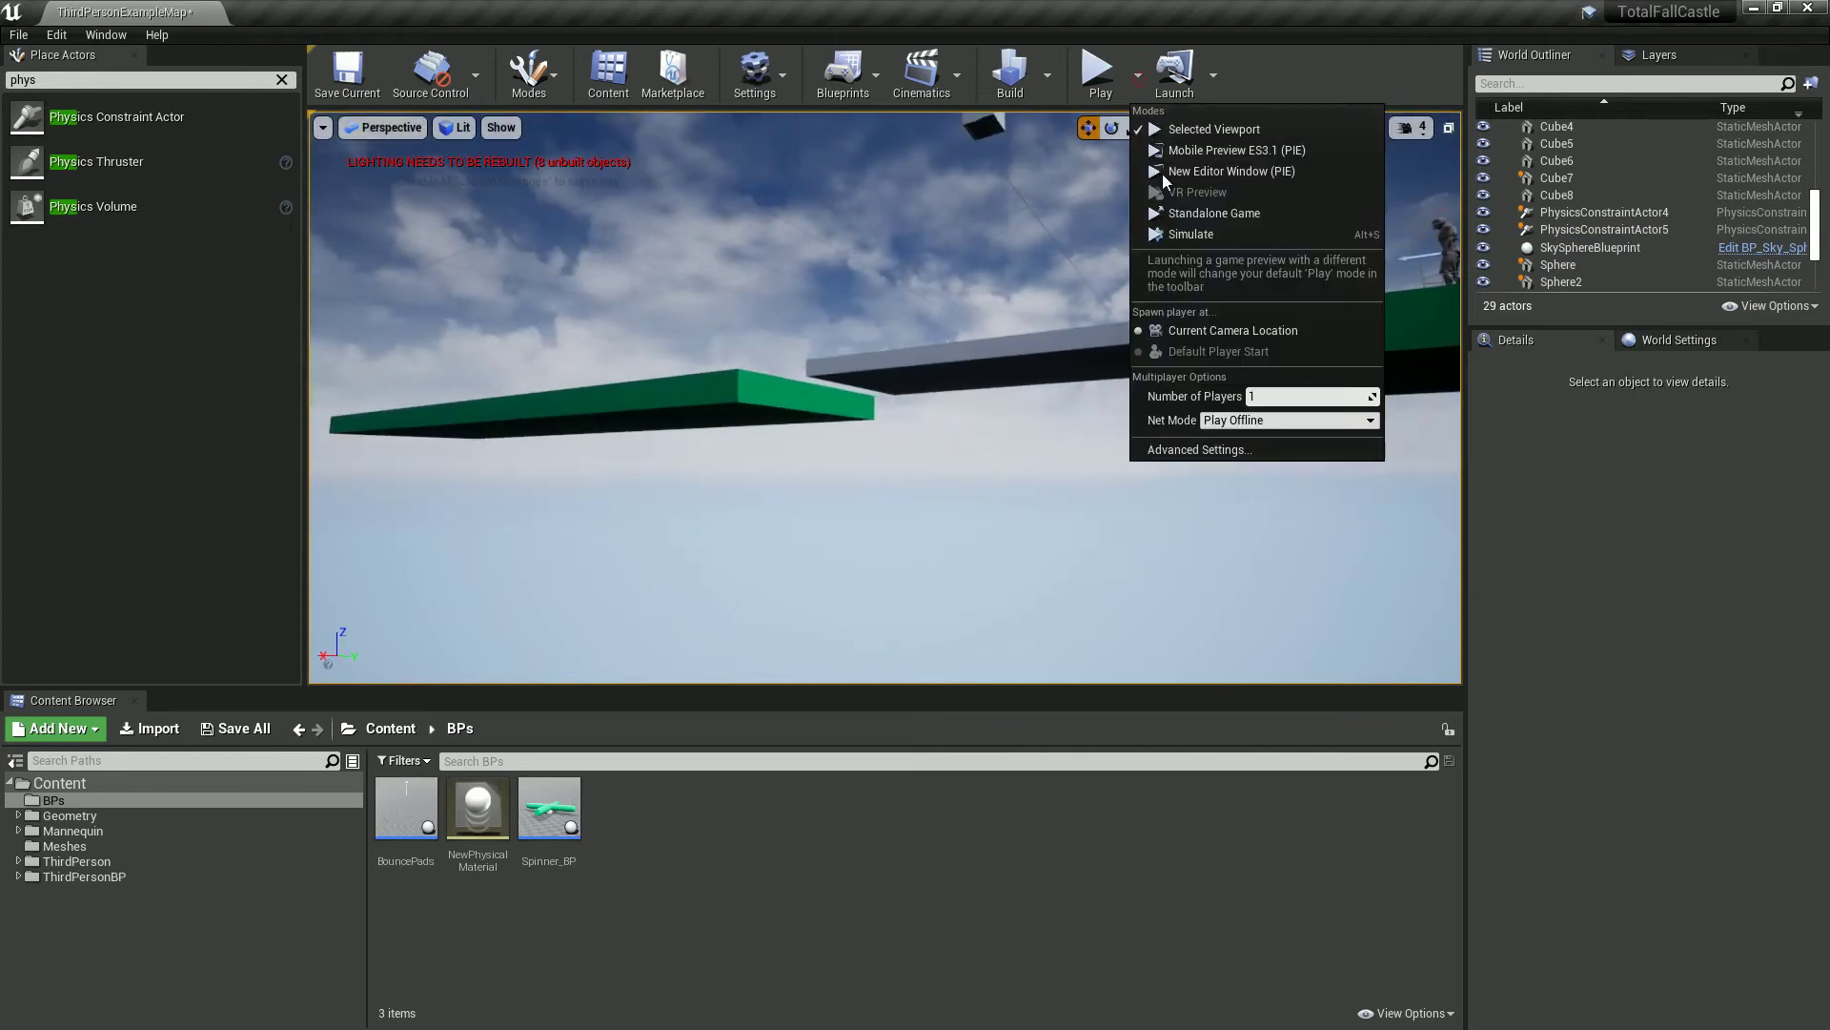
click(1183, 231)
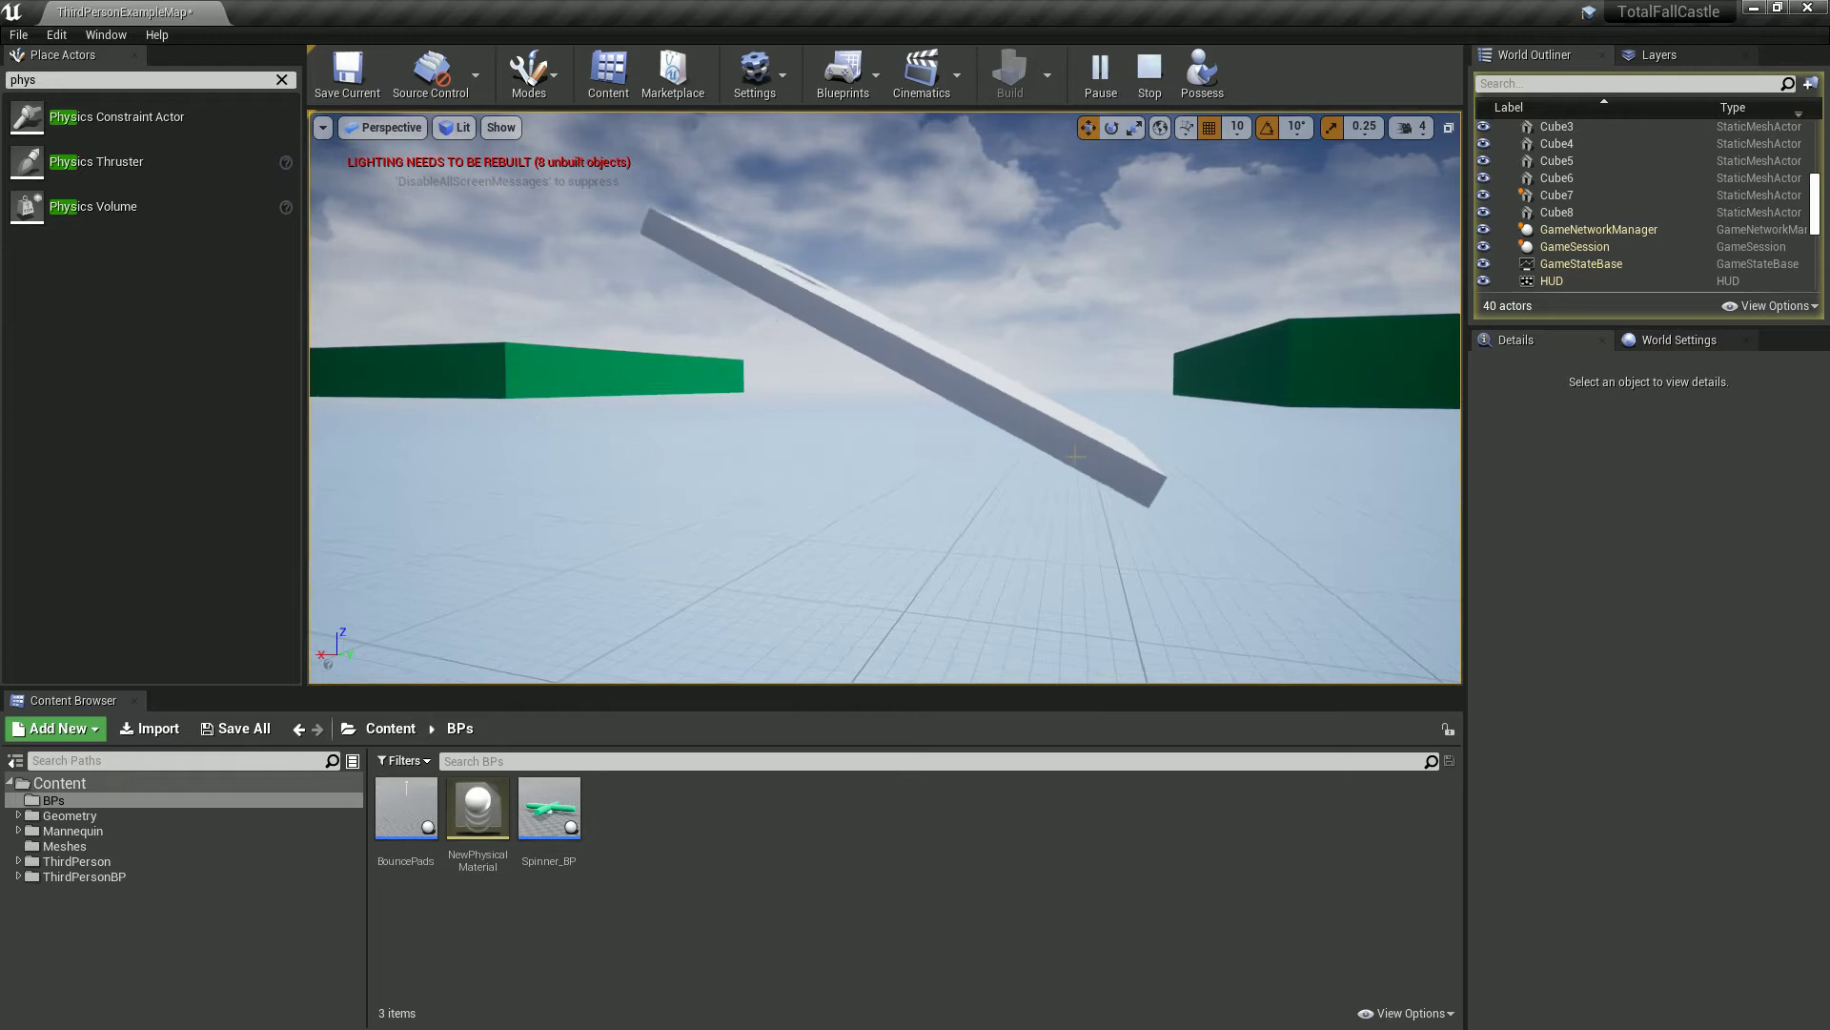
click(1150, 77)
- Set Swing 1, Swing 2 and Twist Motion of both physics constraints back to Free
click(1582, 212)
shift+click(1579, 229)
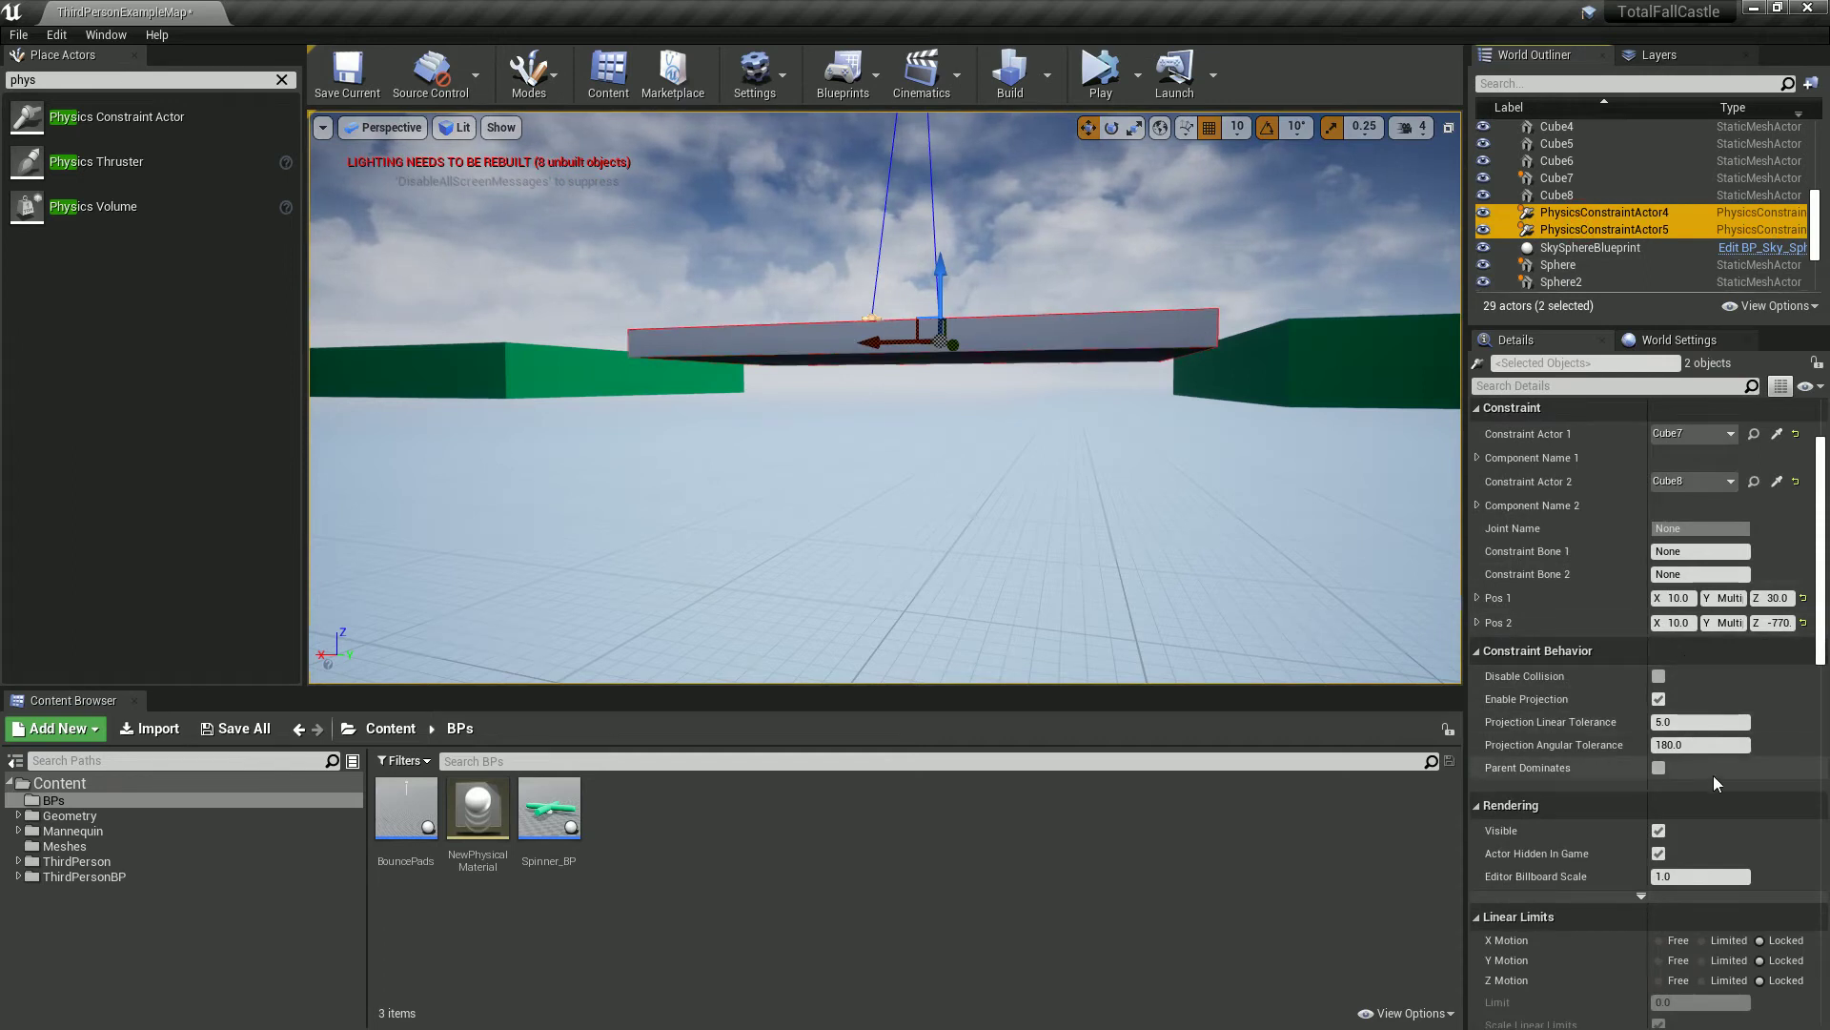
scroll(1702, 789, down, 2)
scroll(1679, 797, down, 2)
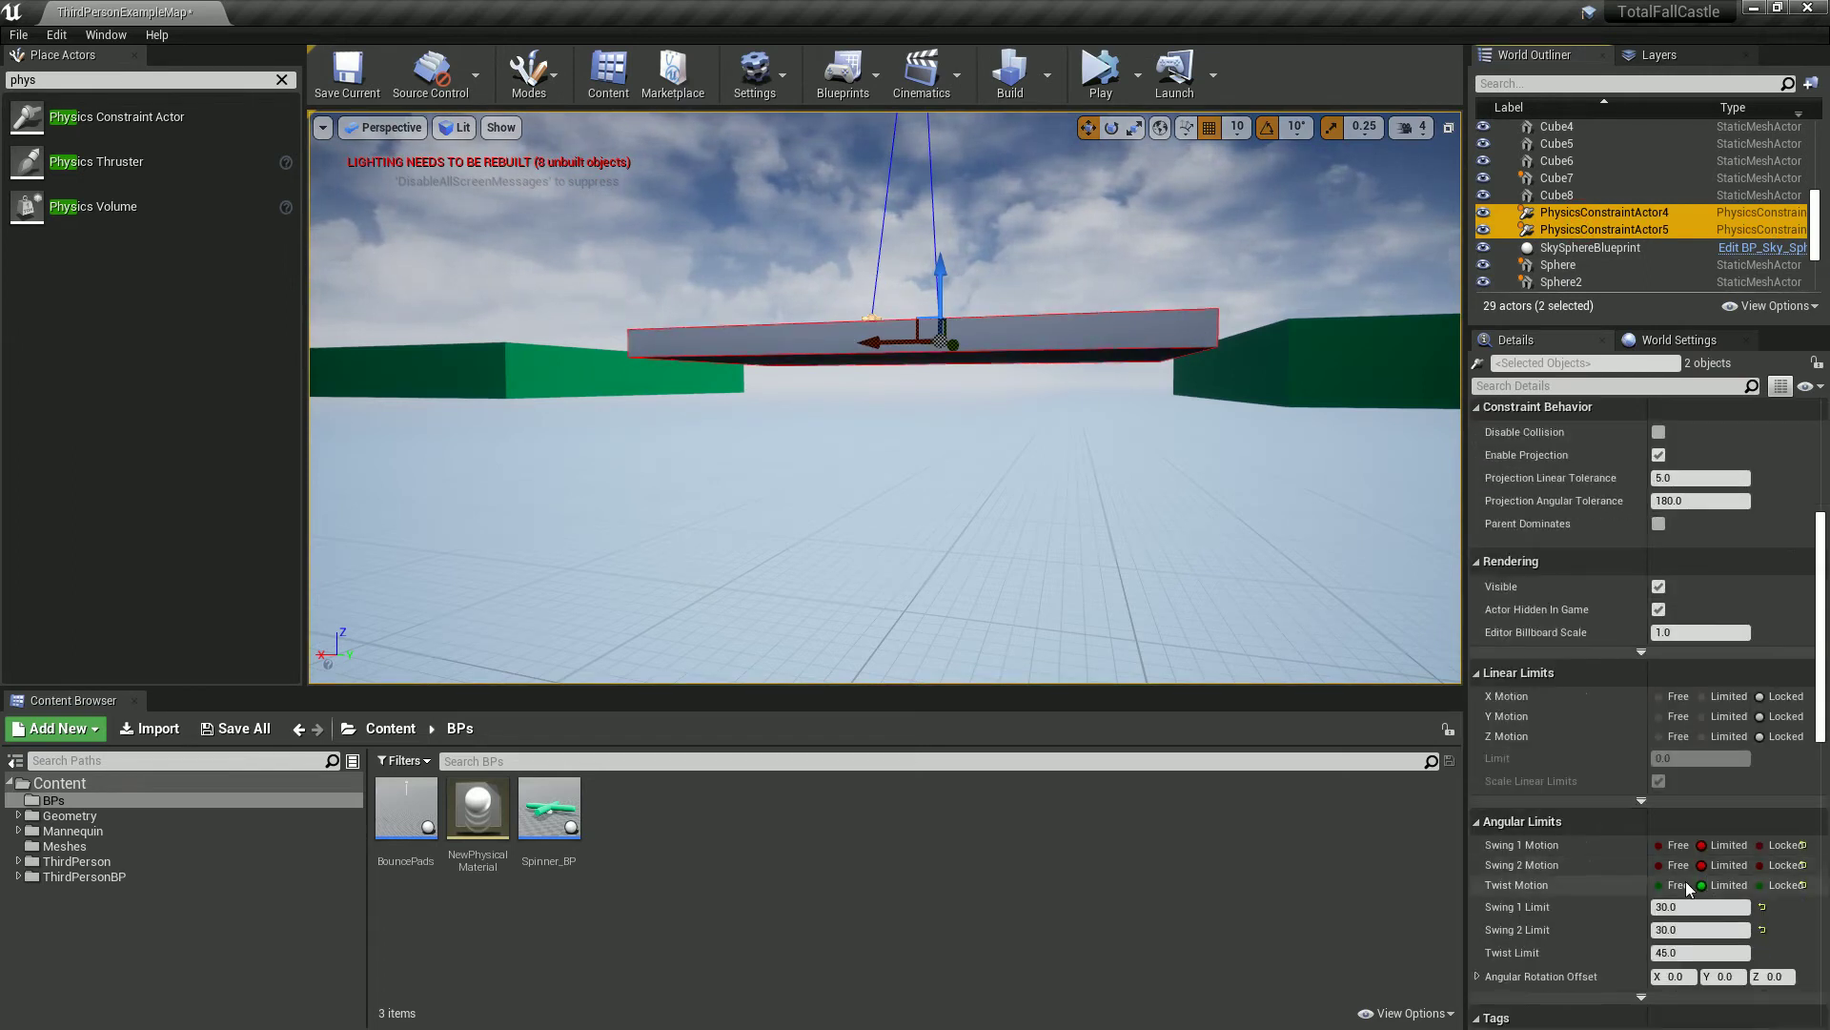
click(1669, 865)
click(1668, 845)
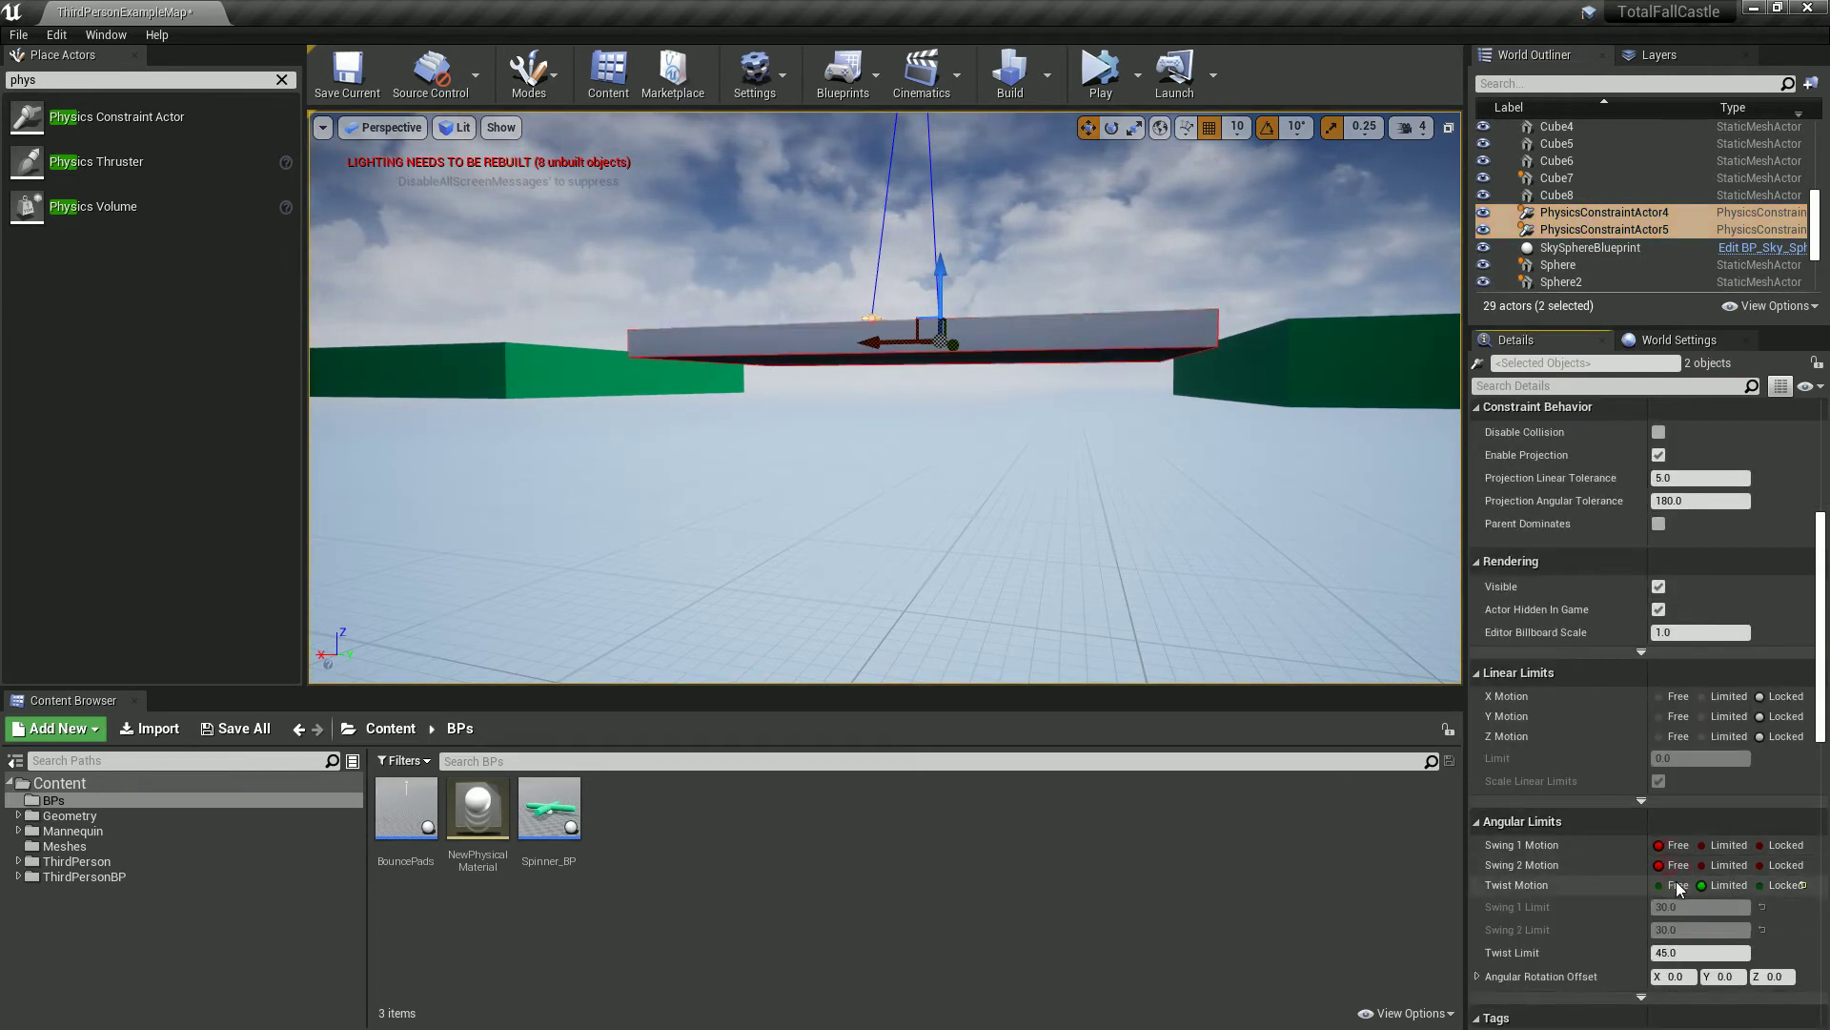
- Test the slab with free angular motion in Simulate mode and in a Selected Viewport play session
click(1100, 74)
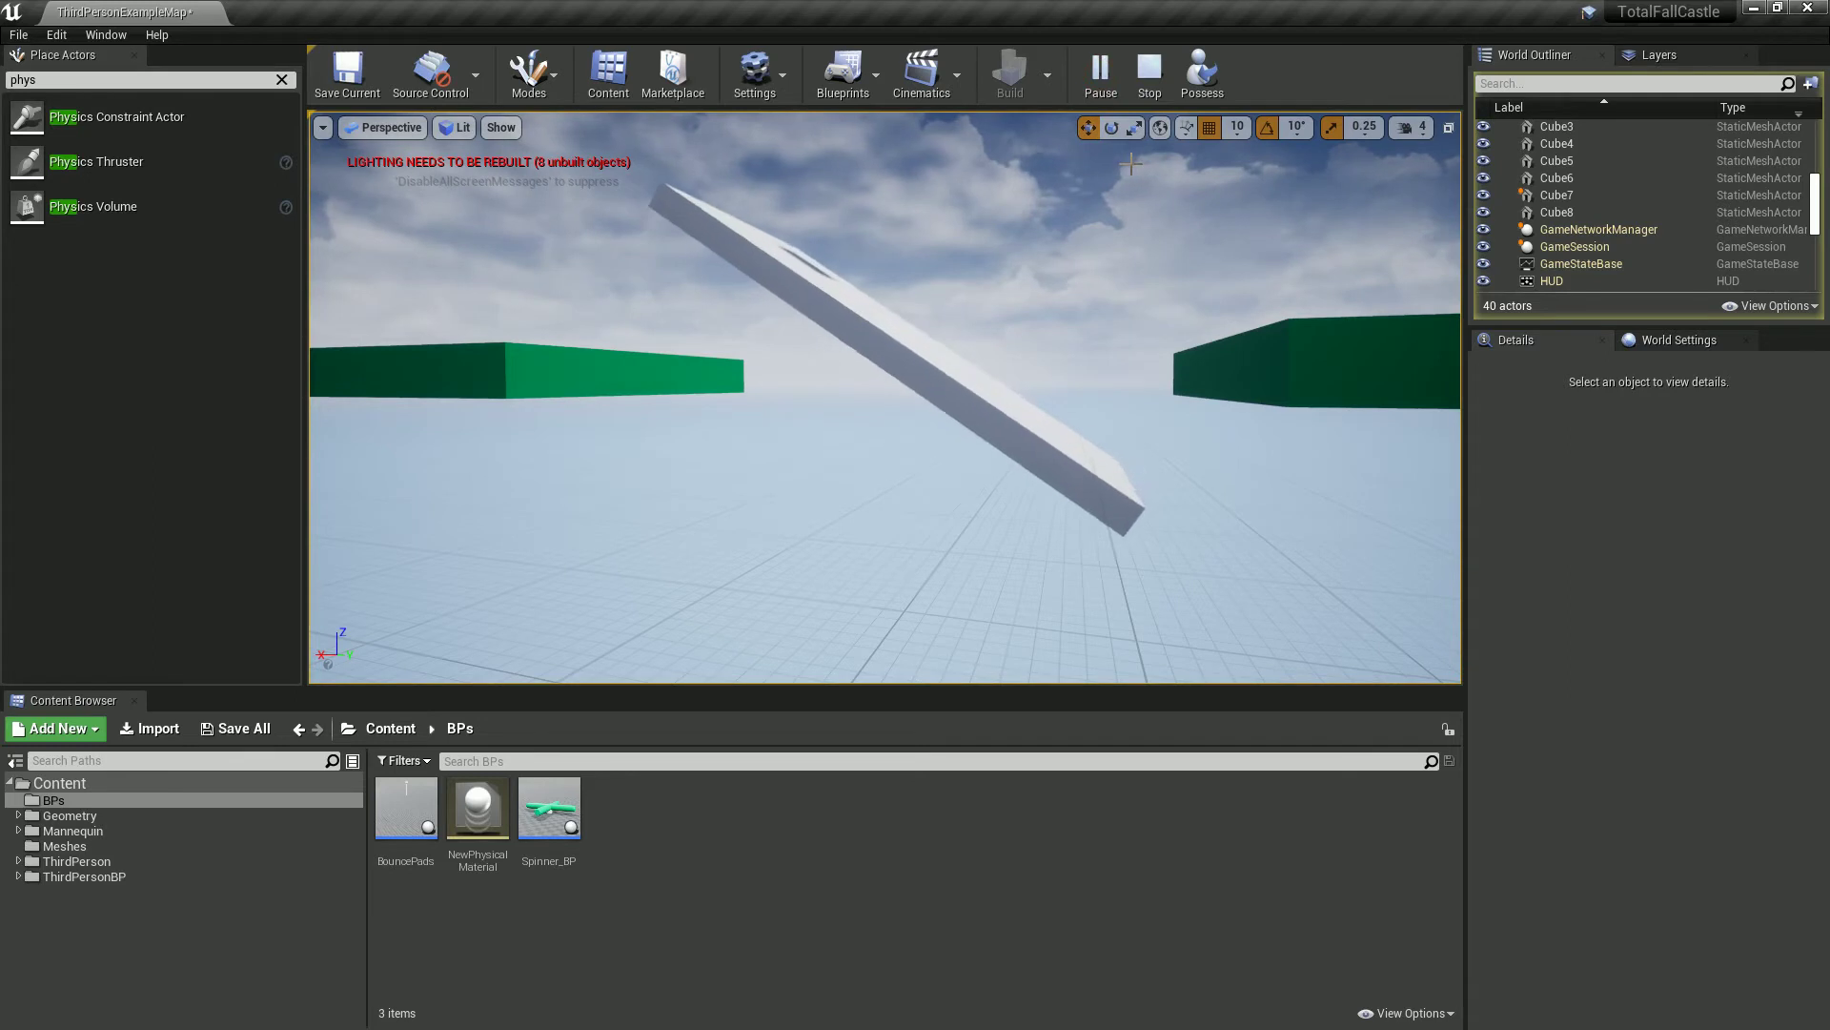
click(1150, 69)
click(1137, 76)
click(1173, 130)
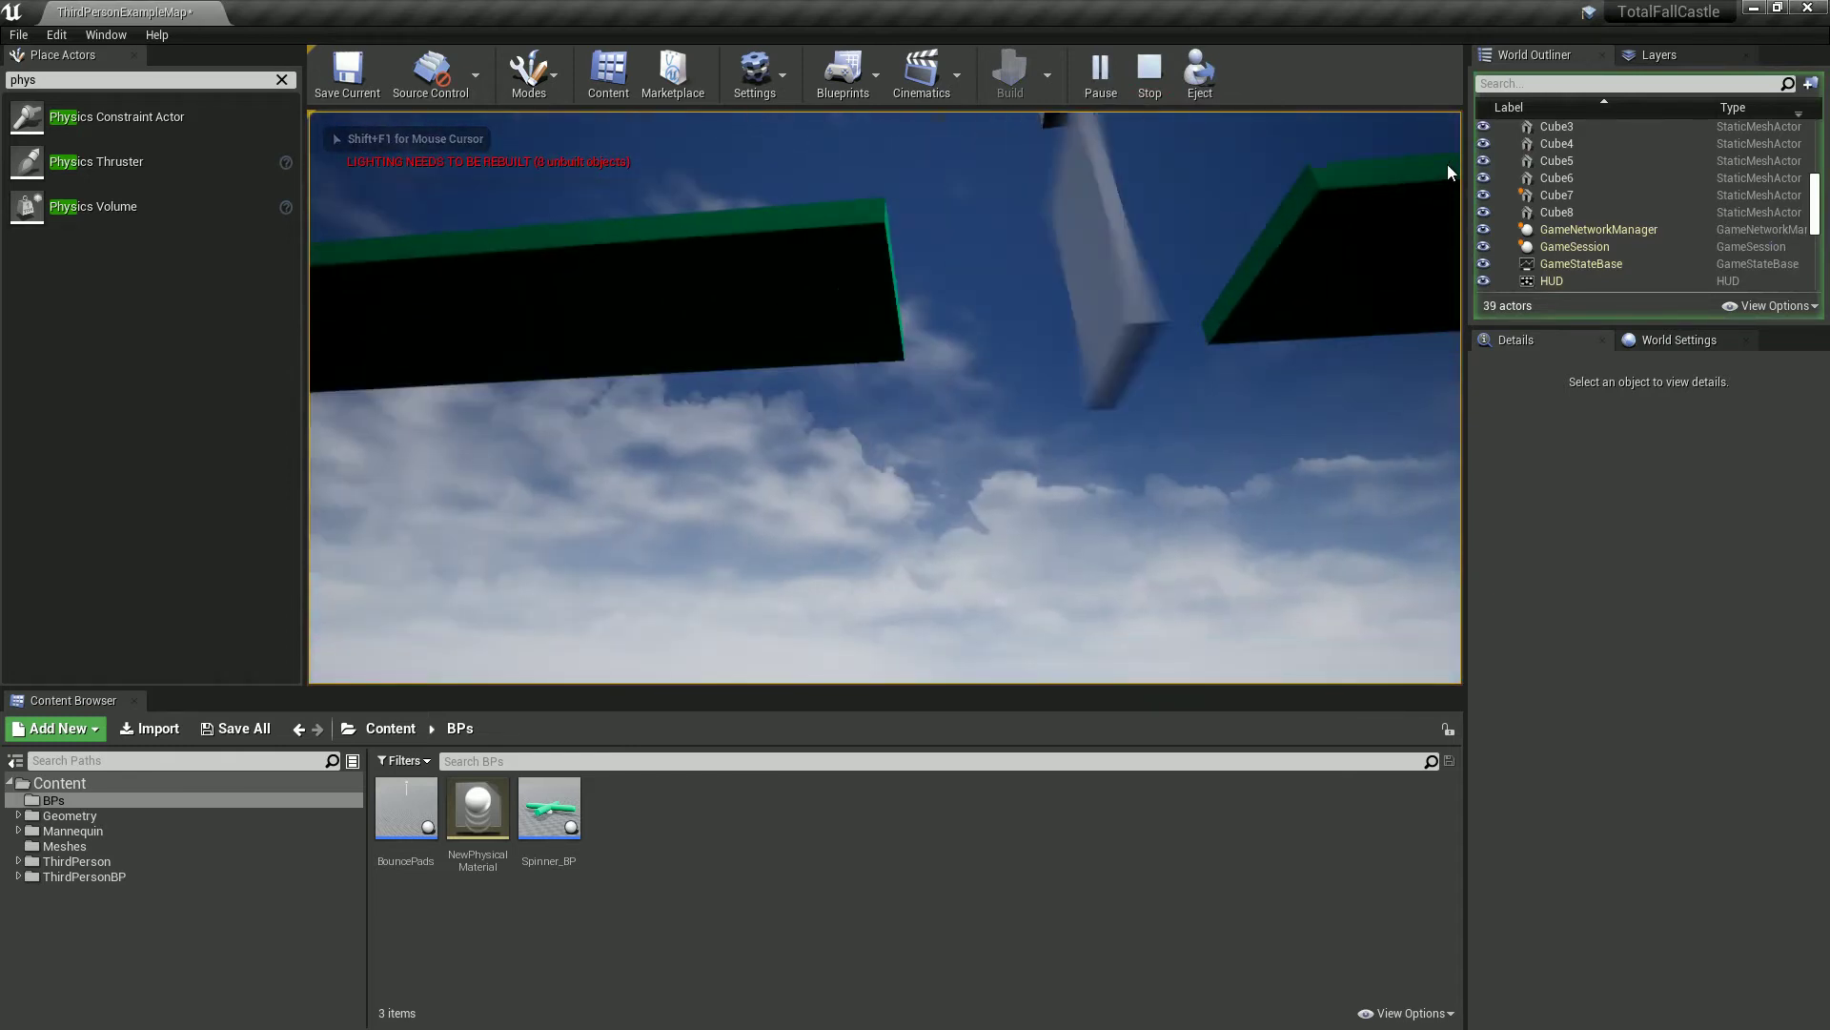
key(Escape)
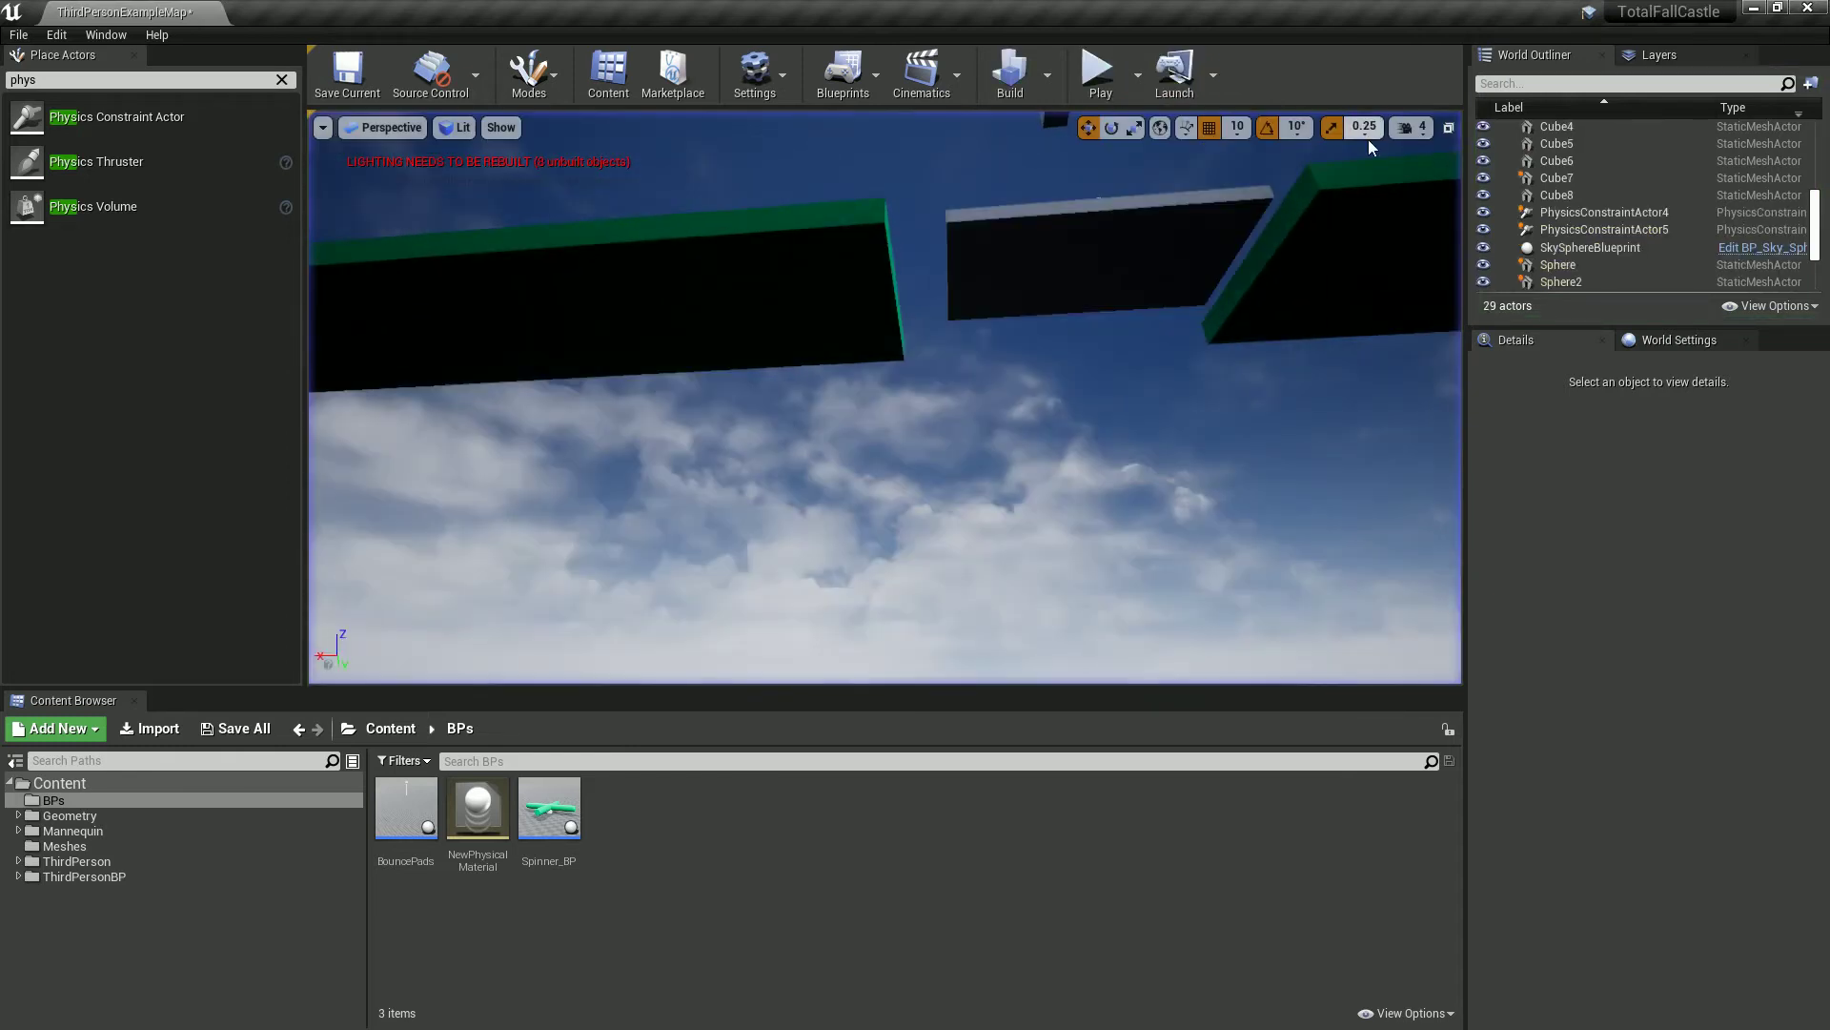
- Limit both constraints' swing and twist motions, with Swing 1 and Swing 2 limits of 140 and a Twist Limit of 40
click(1563, 211)
shift+click(1564, 230)
scroll(1626, 815, down, 2)
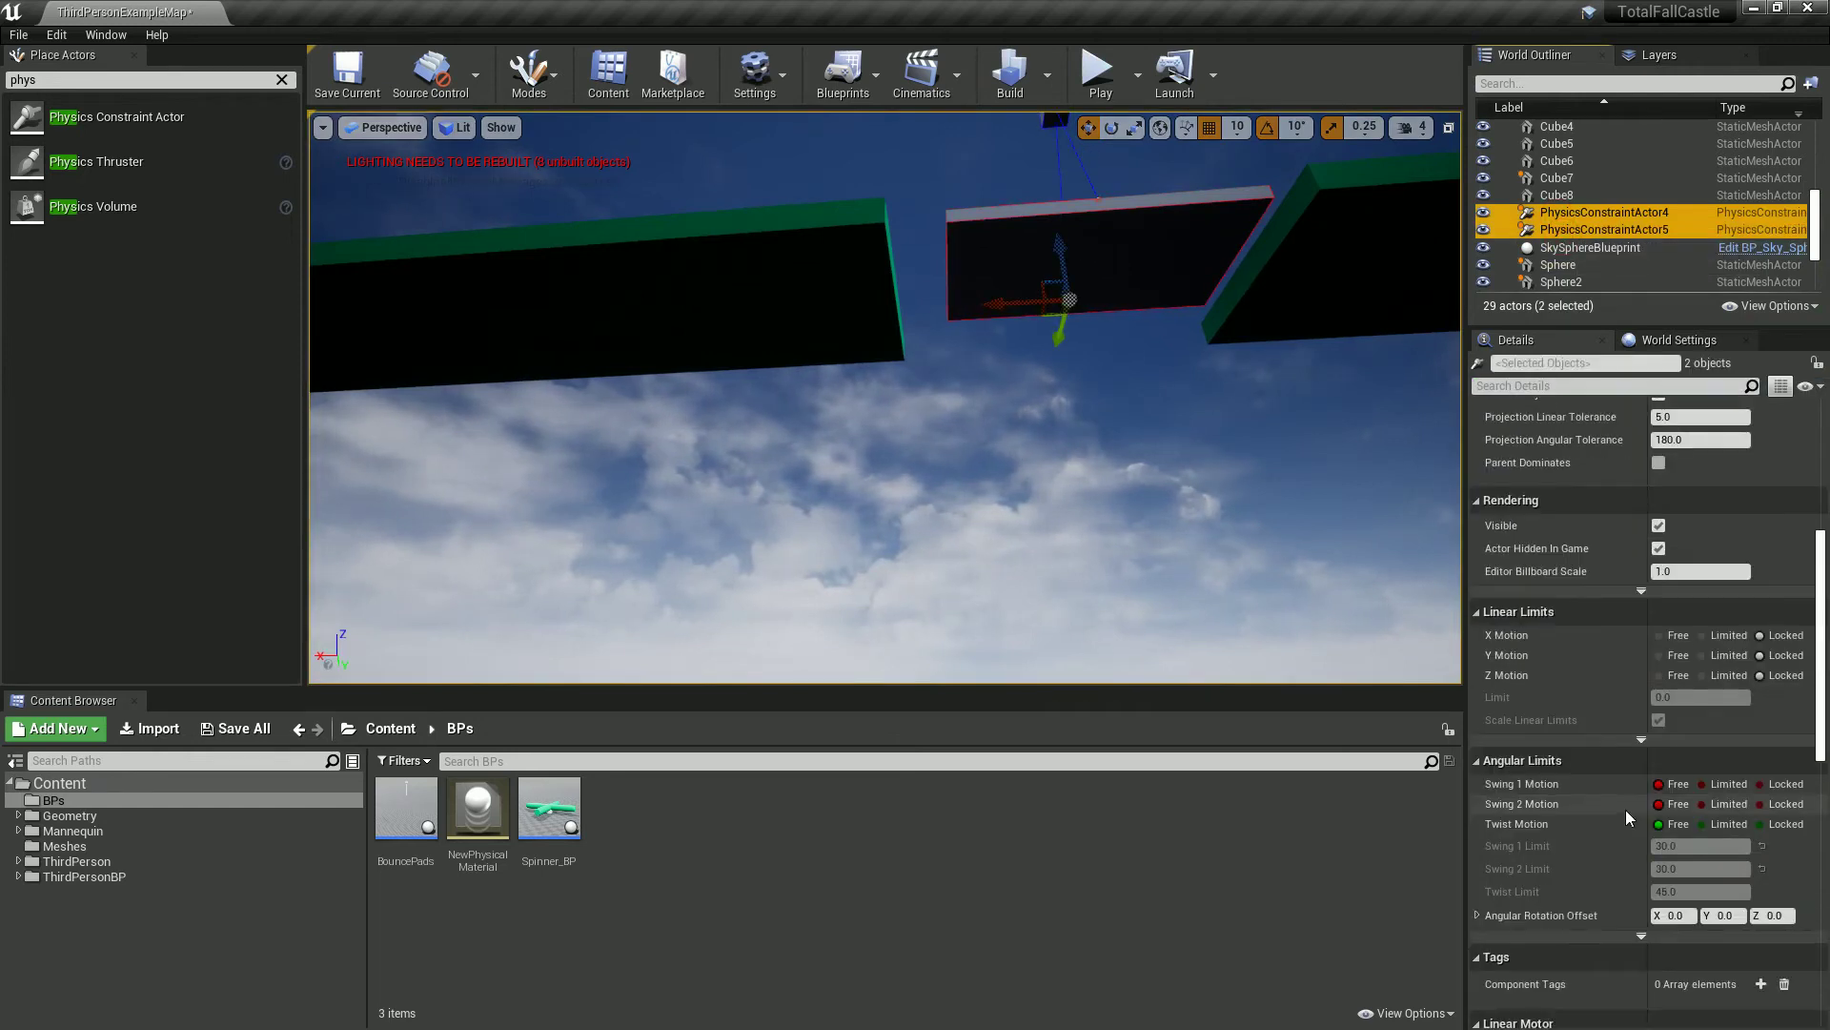
click(1714, 791)
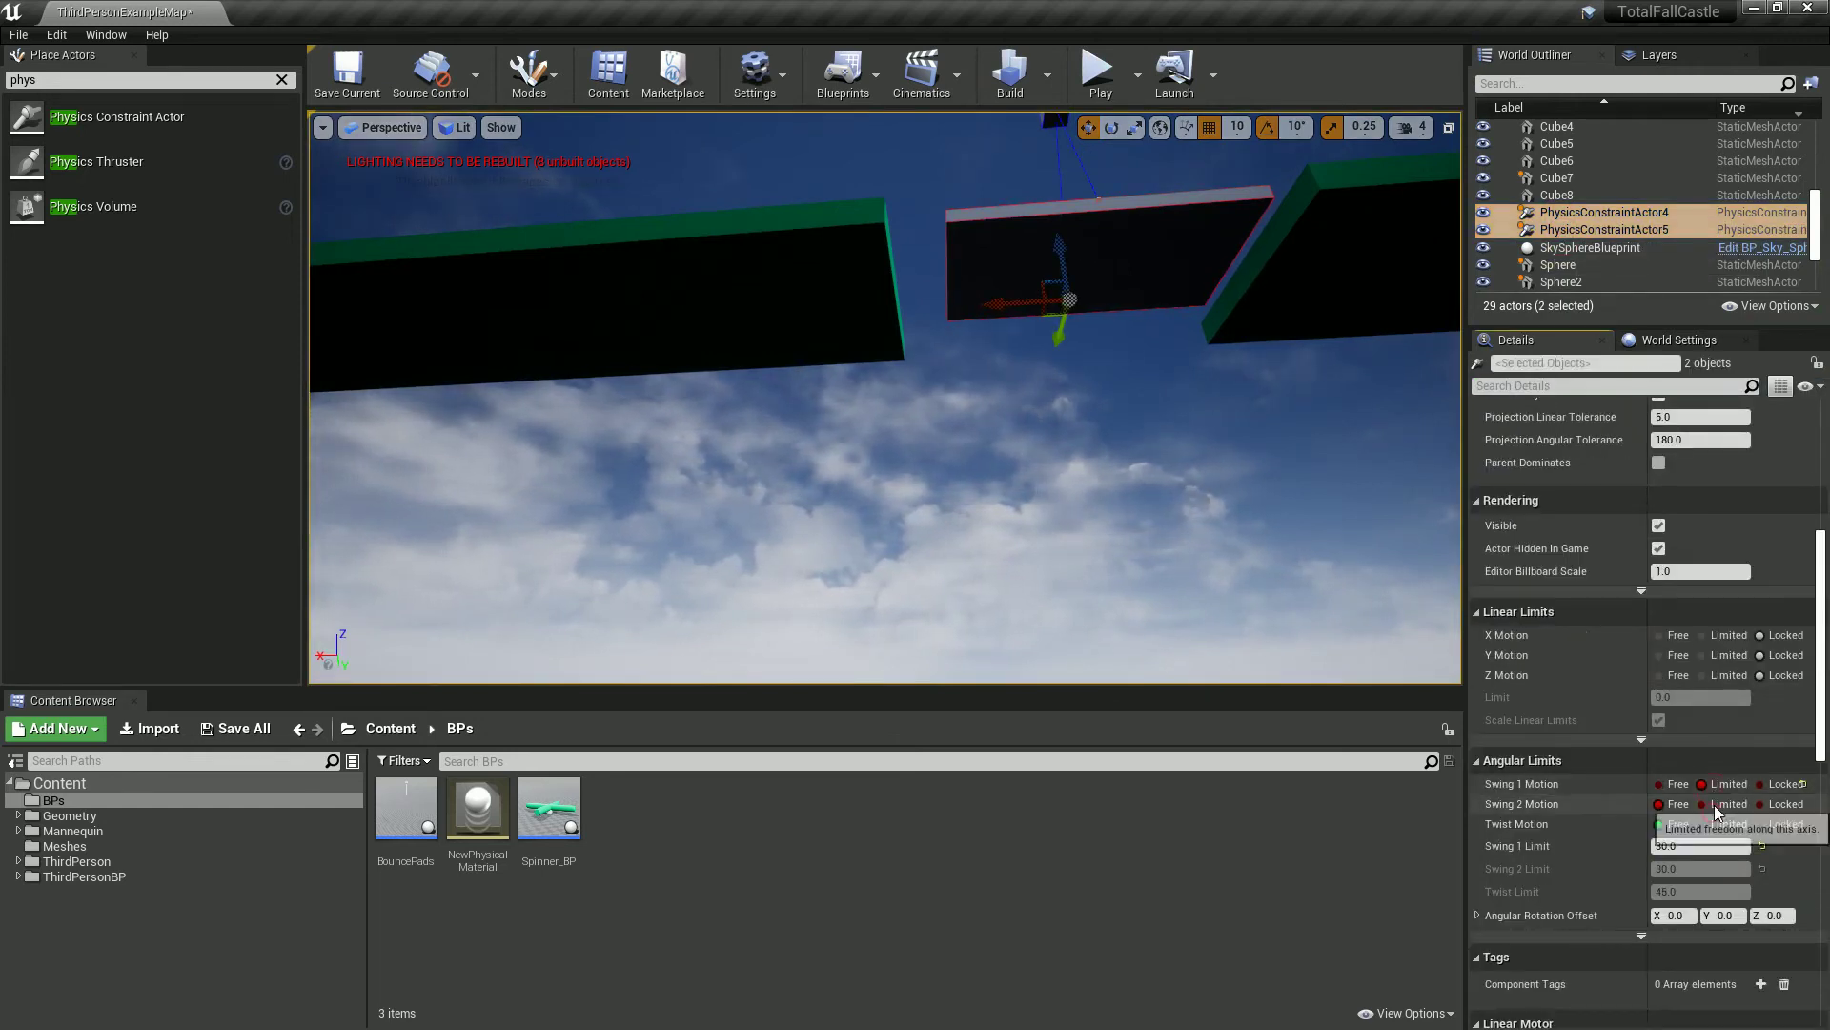
click(1714, 804)
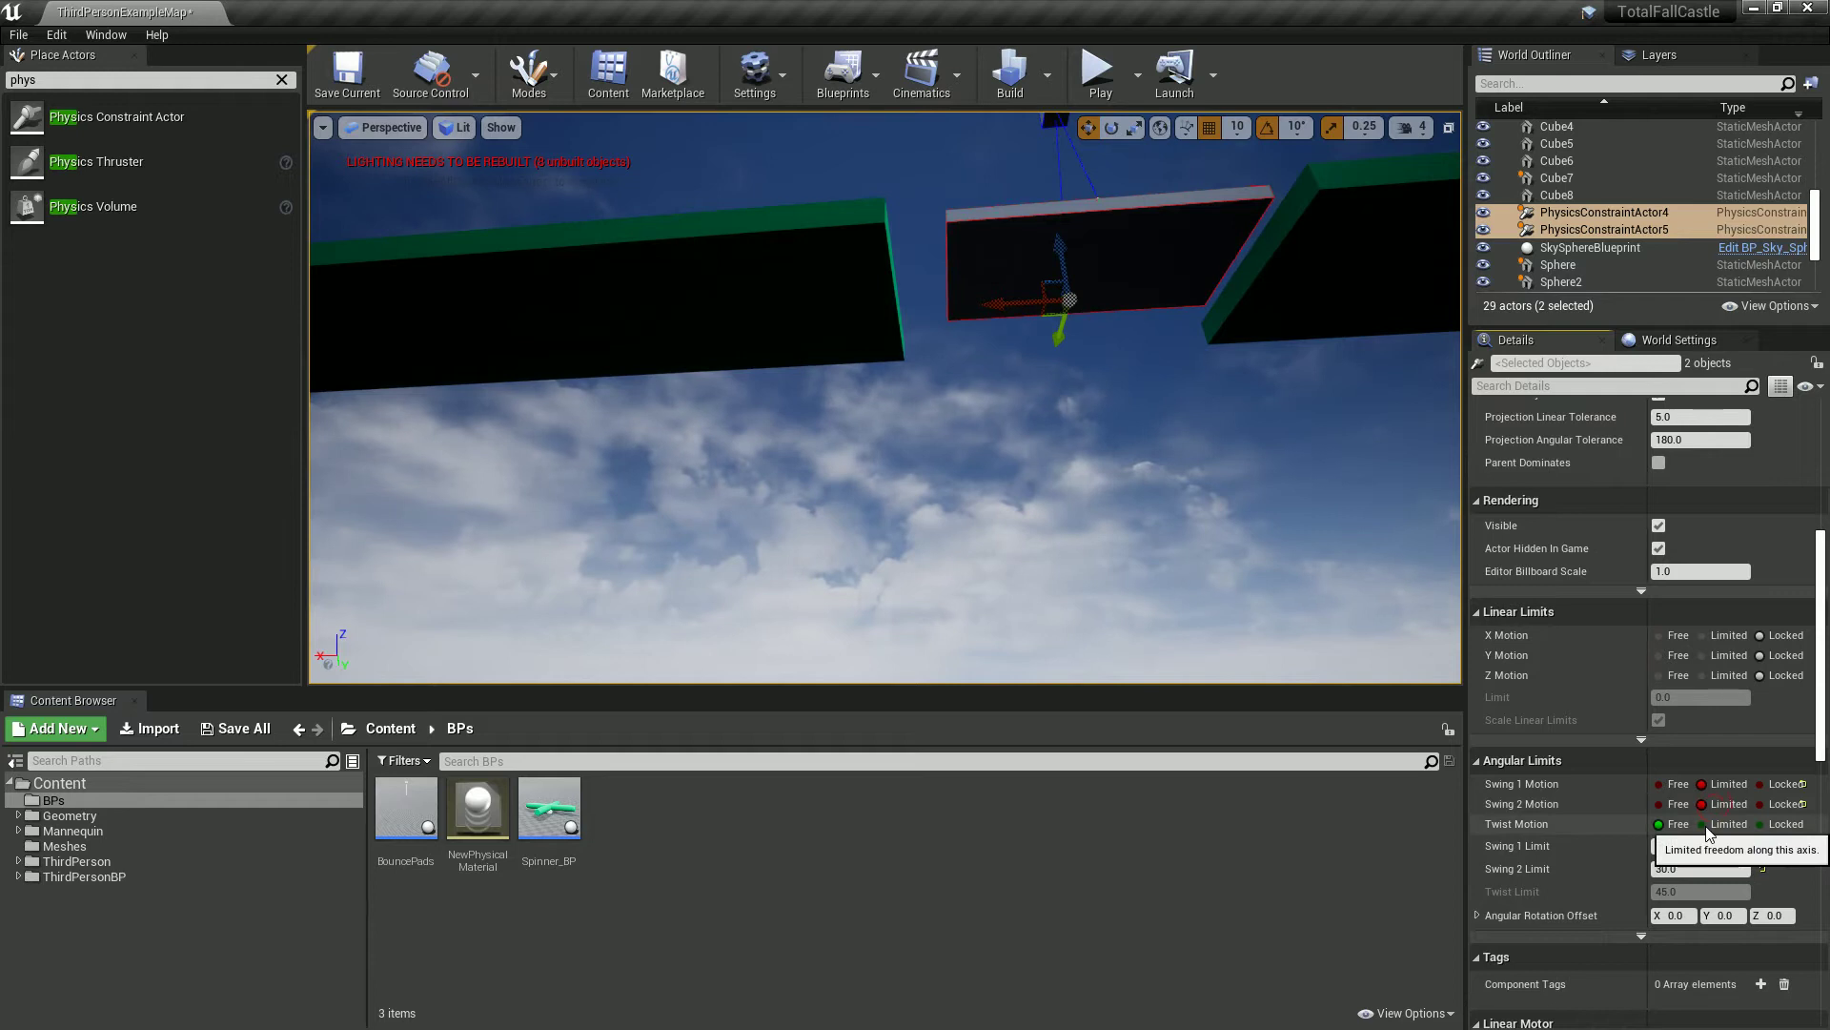
click(1706, 828)
scroll(1609, 826, down, 1)
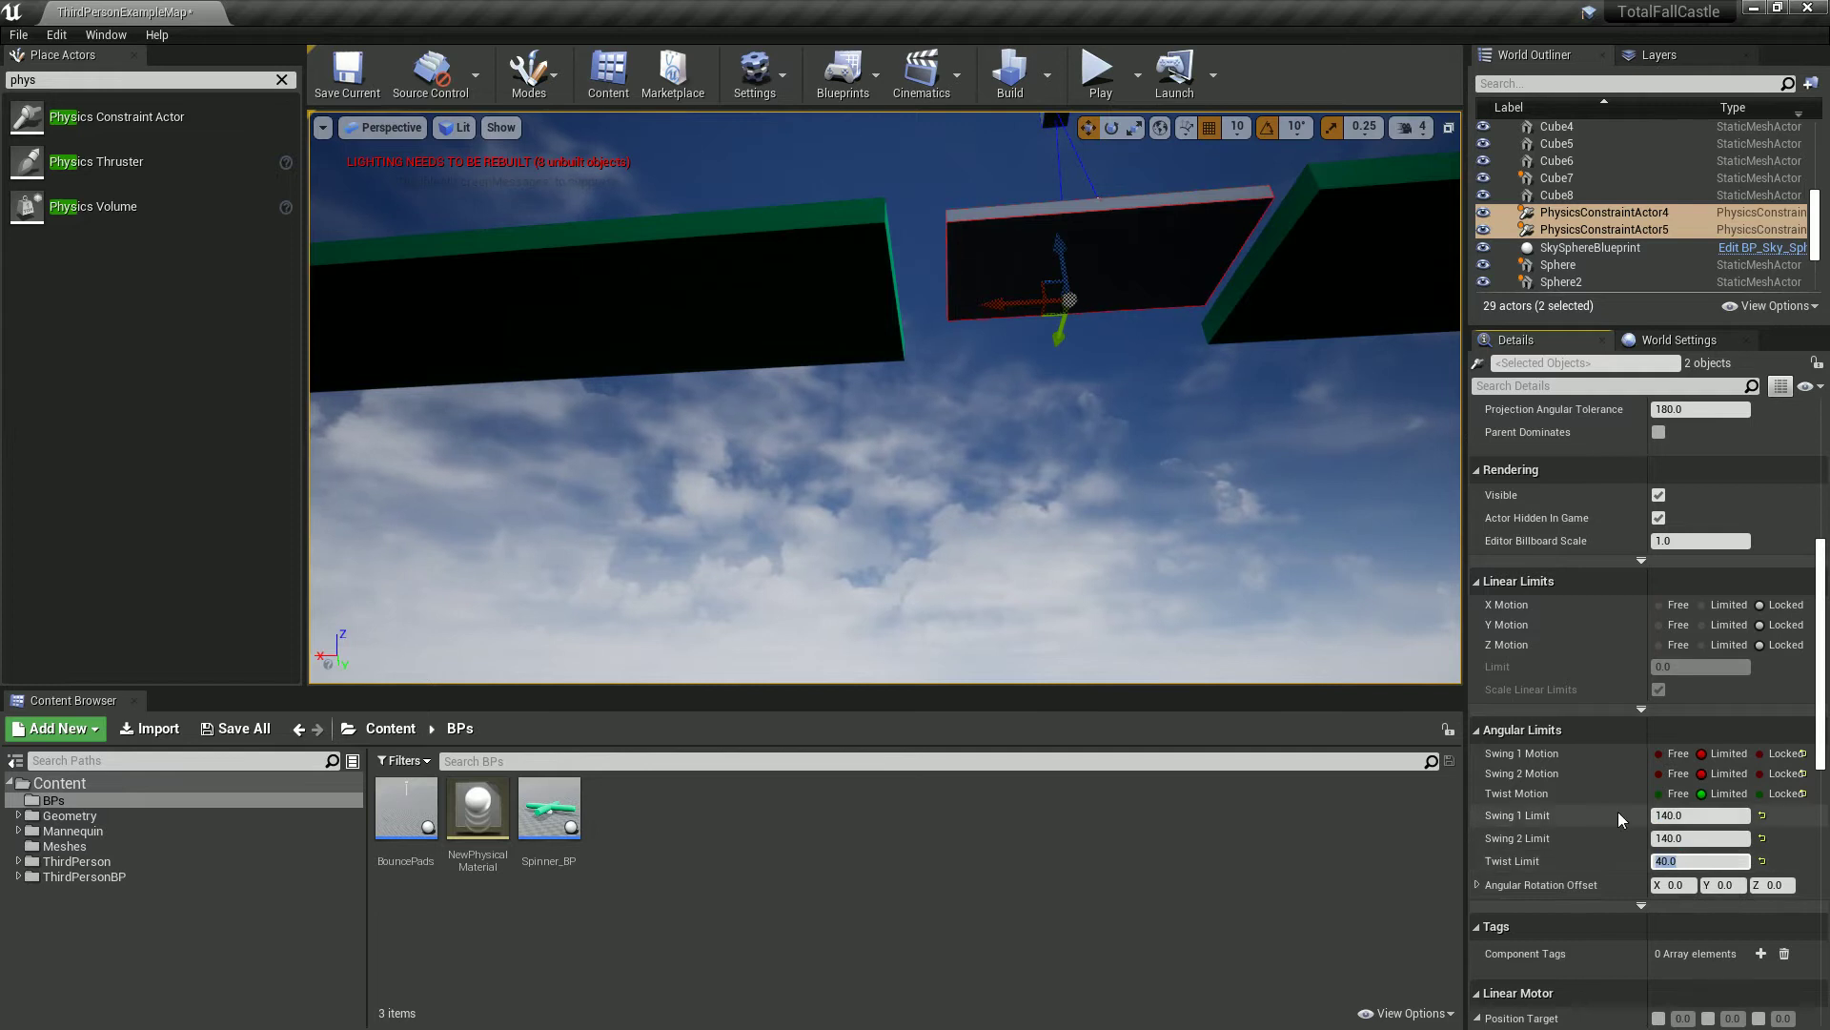
- Play-test the slab with the limited swing and twist motions by running and jumping onto it, and stop the session
scroll(1613, 821, down, 8)
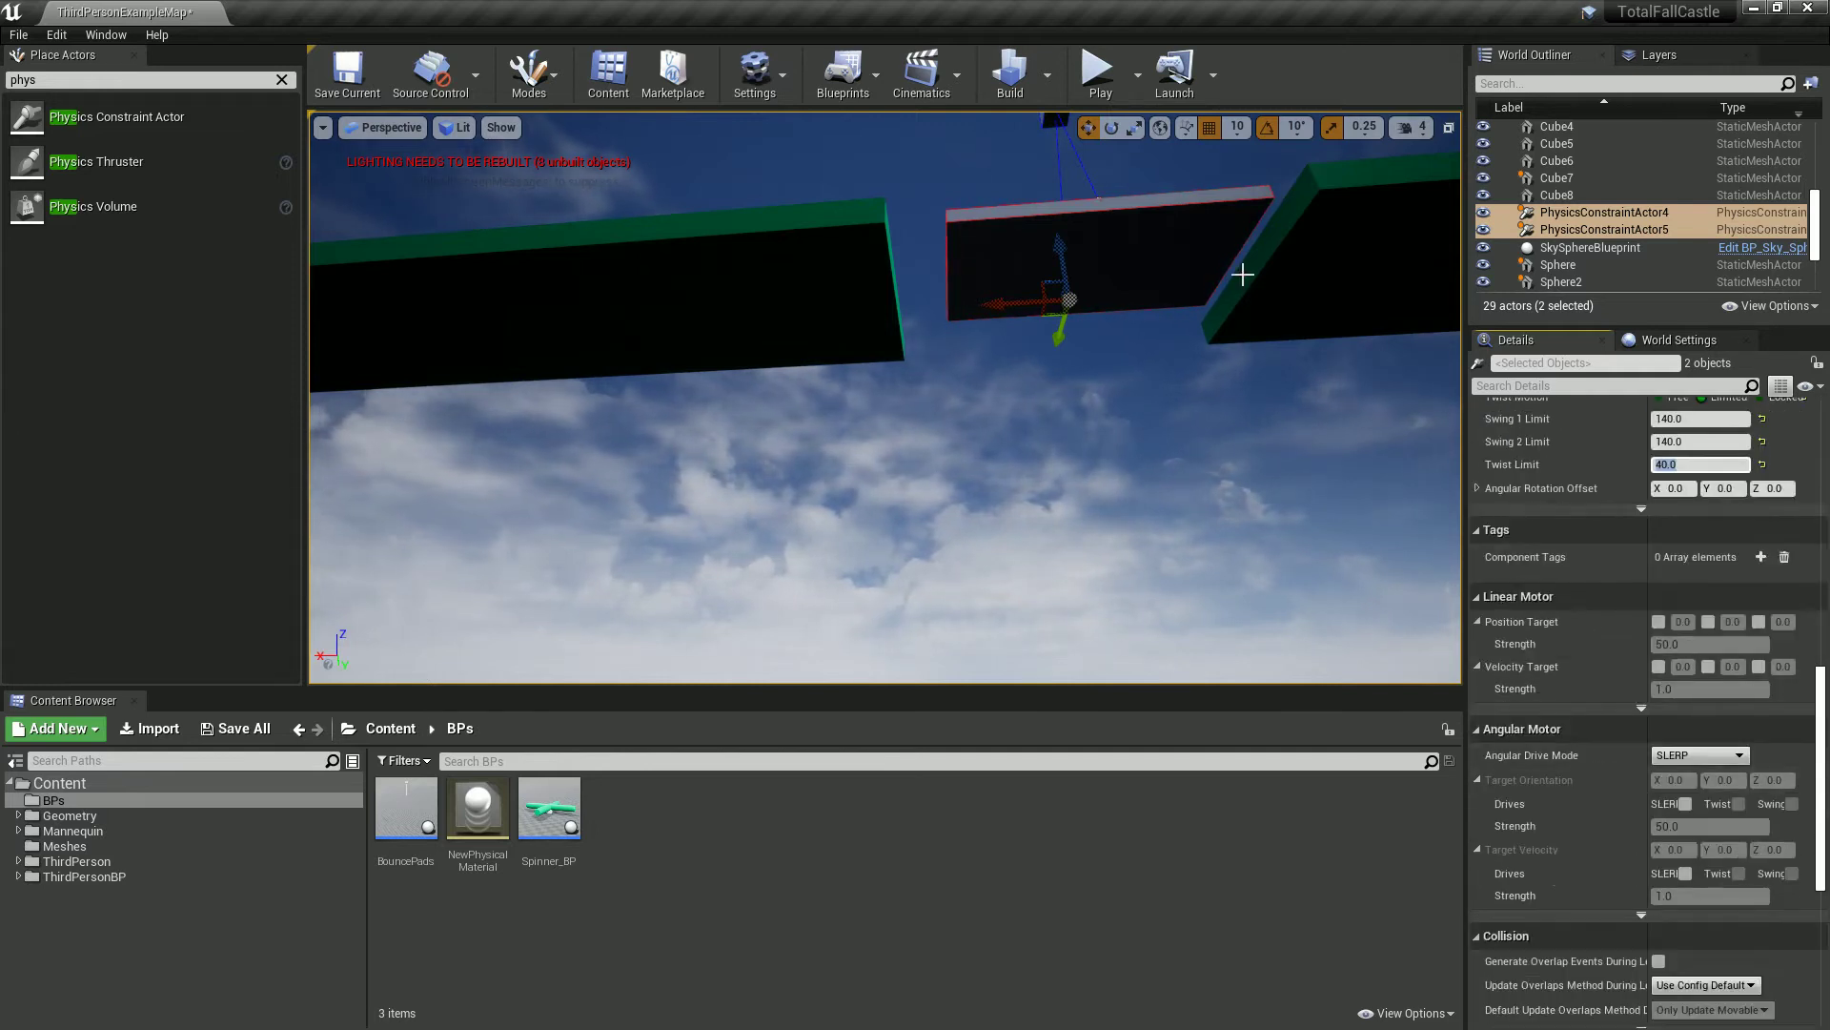
click(1101, 76)
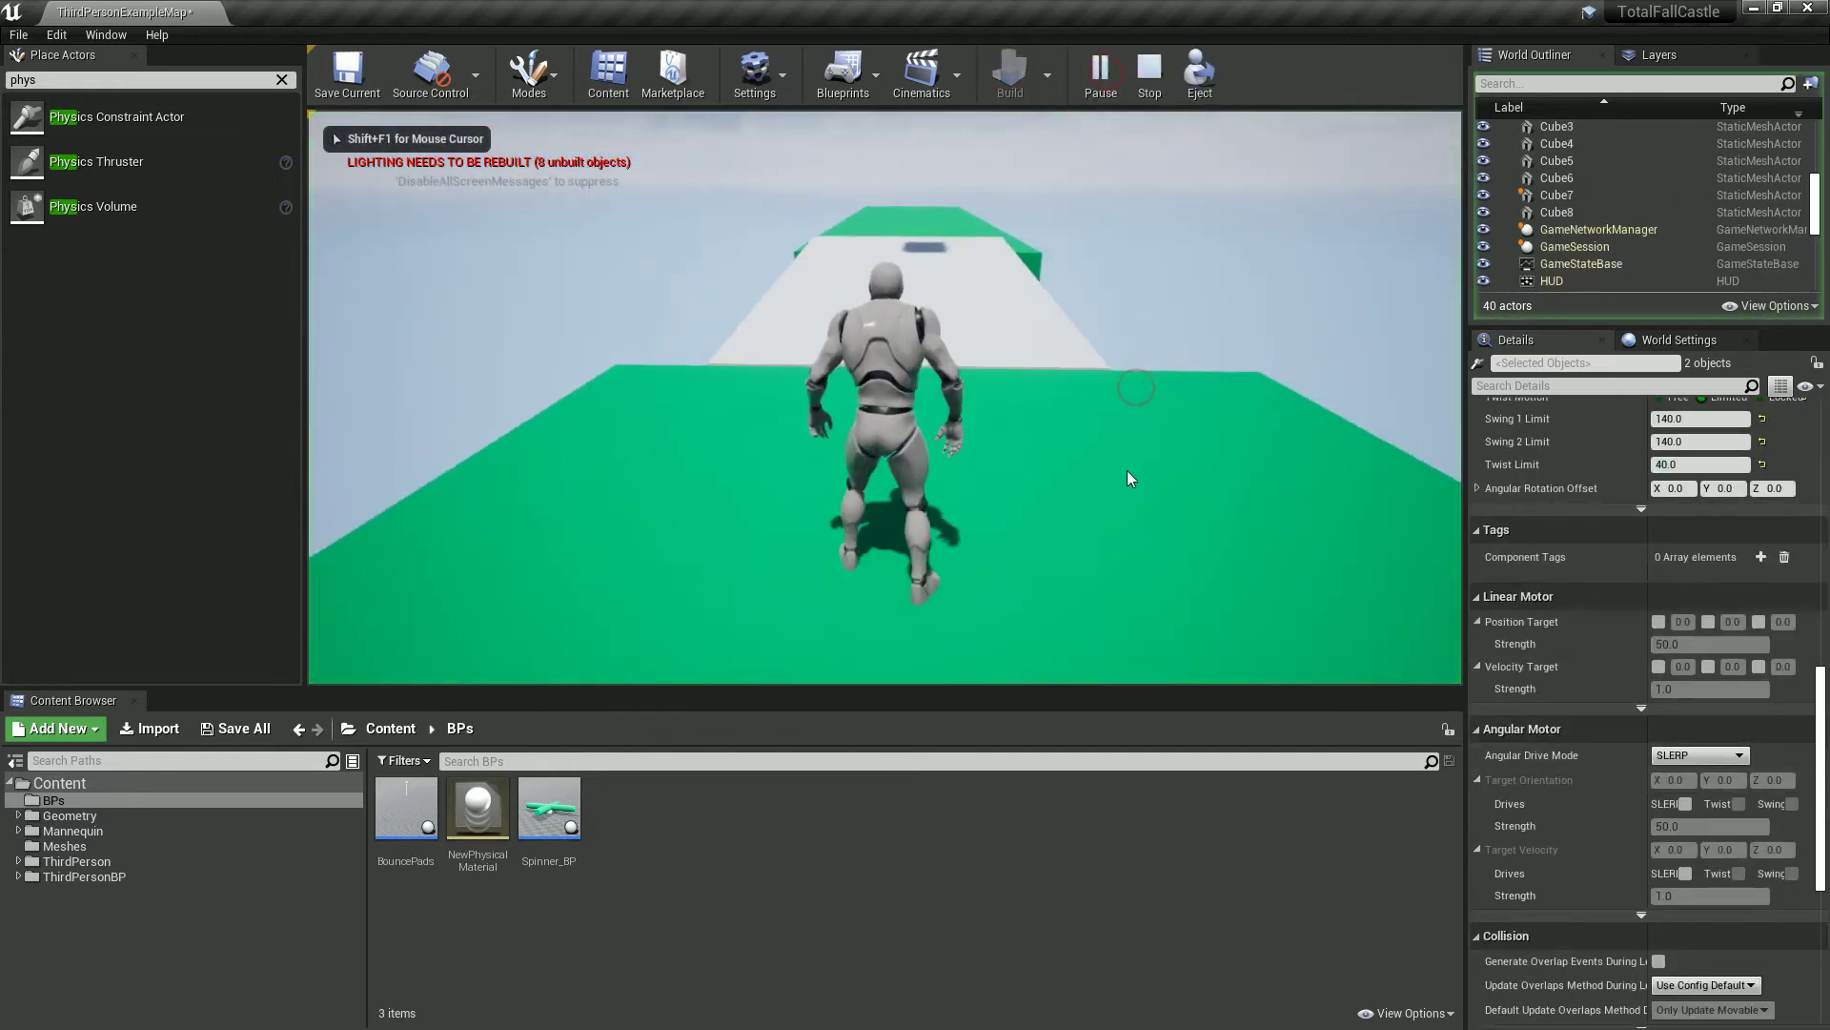
key(a)
key(w)
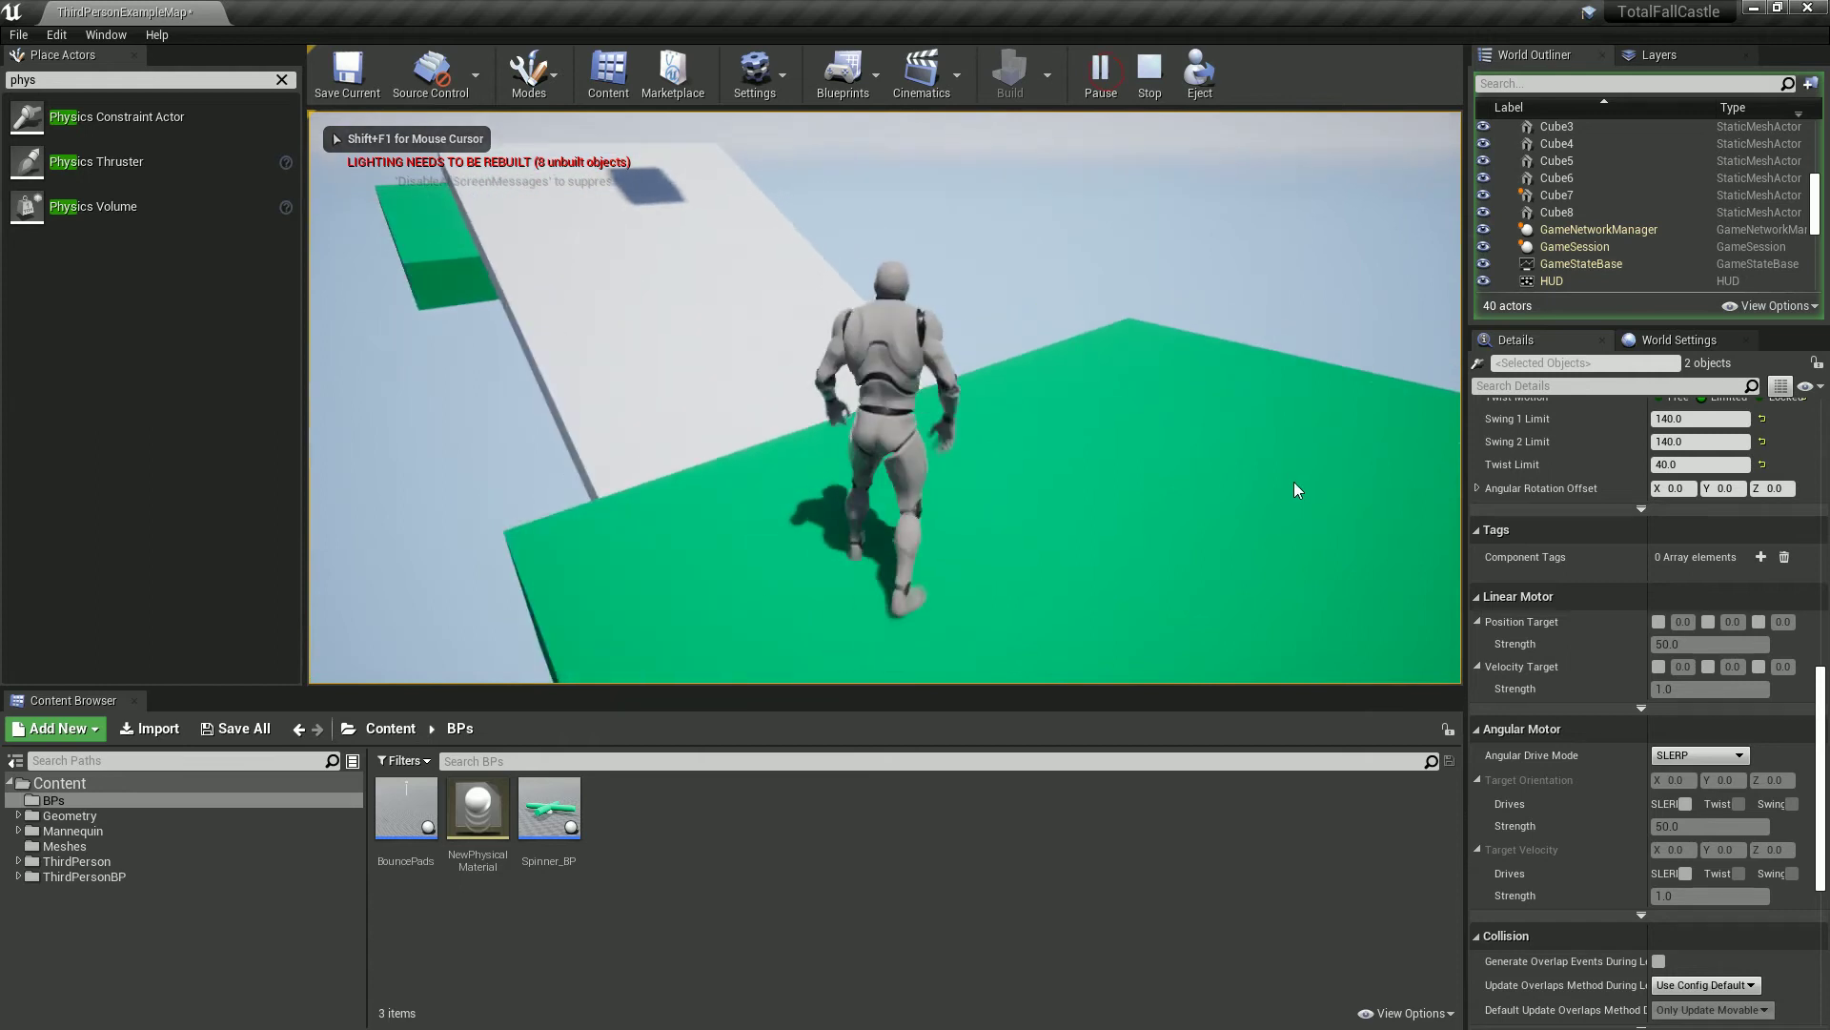
key(w)
key(space)
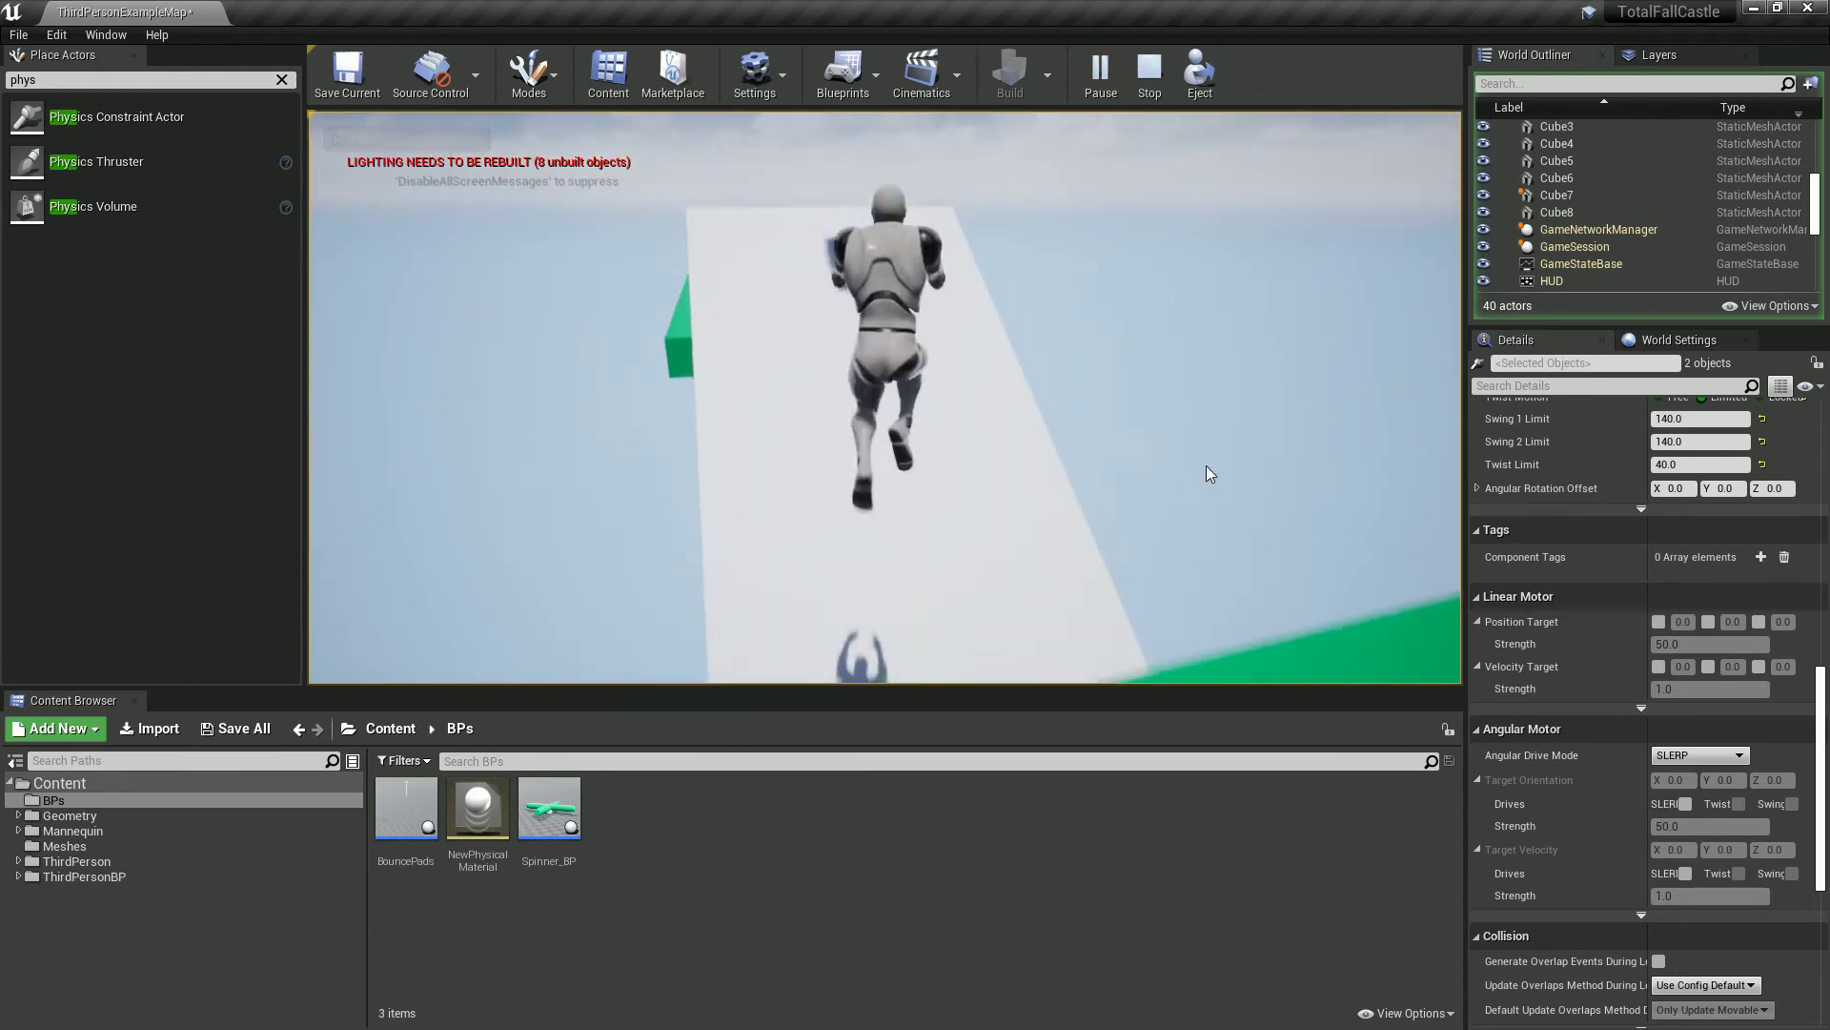
key(w)
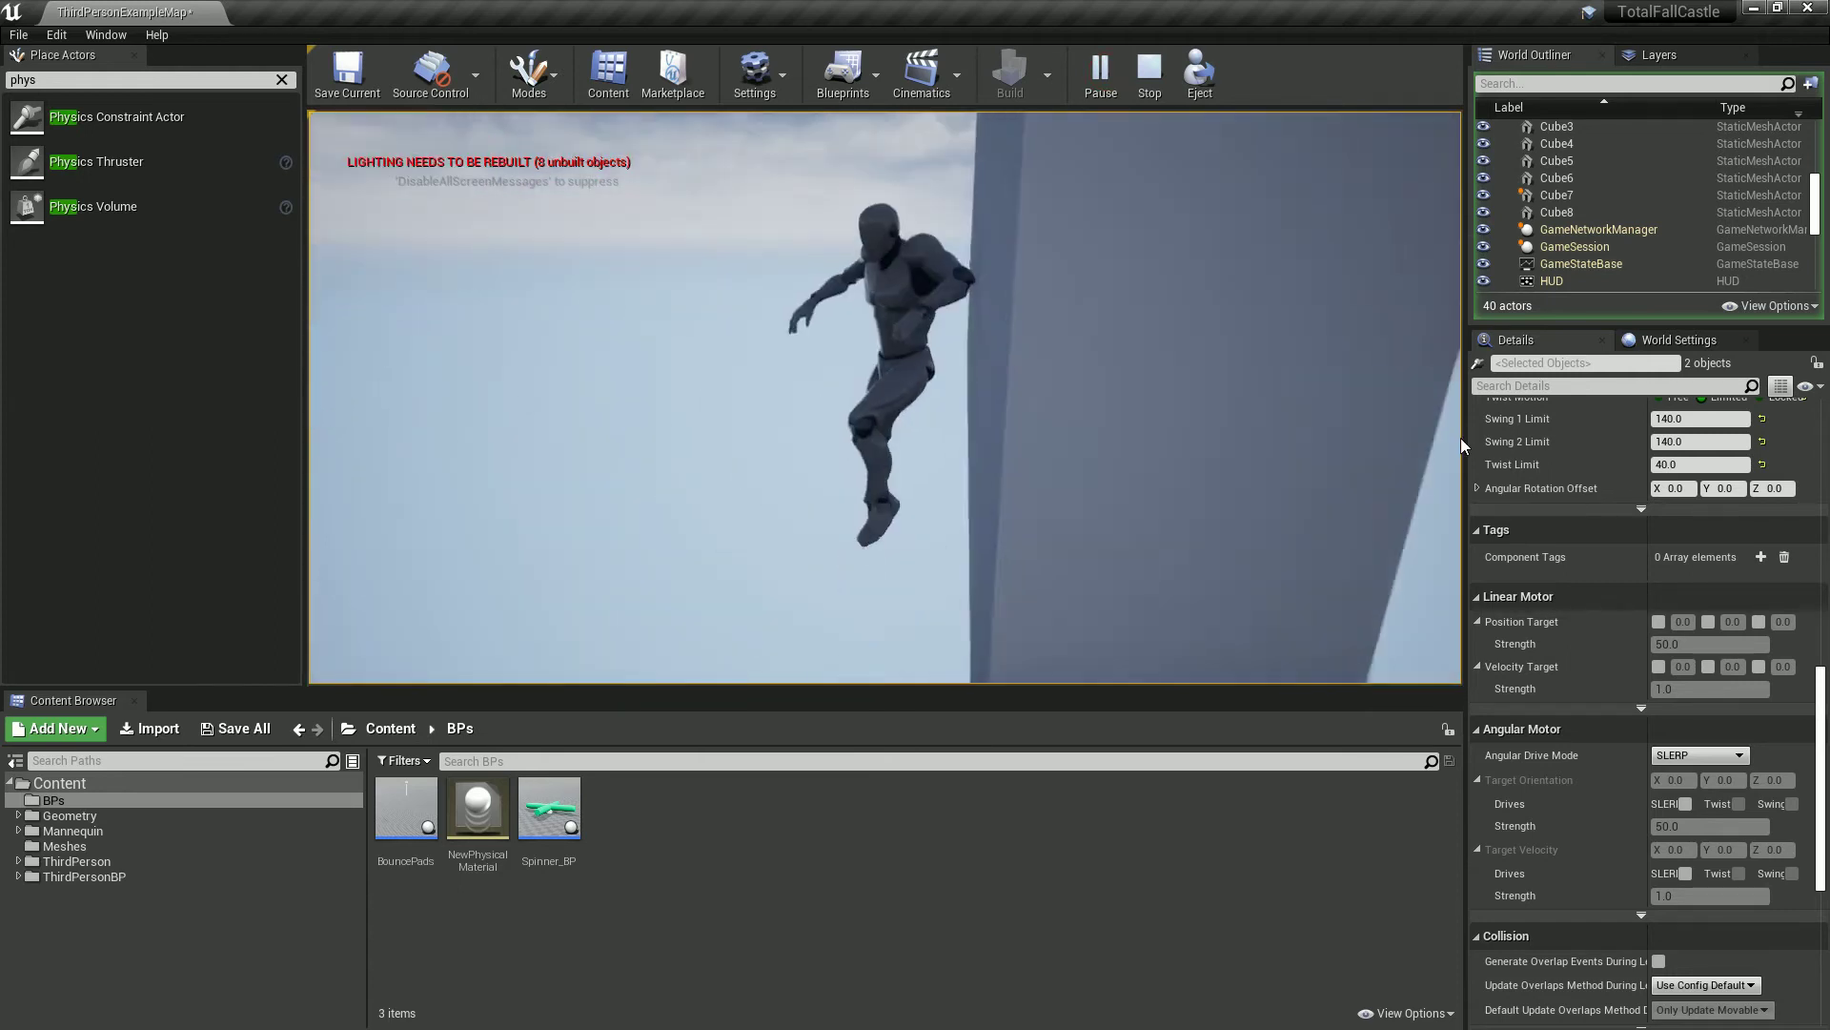
key(Escape)
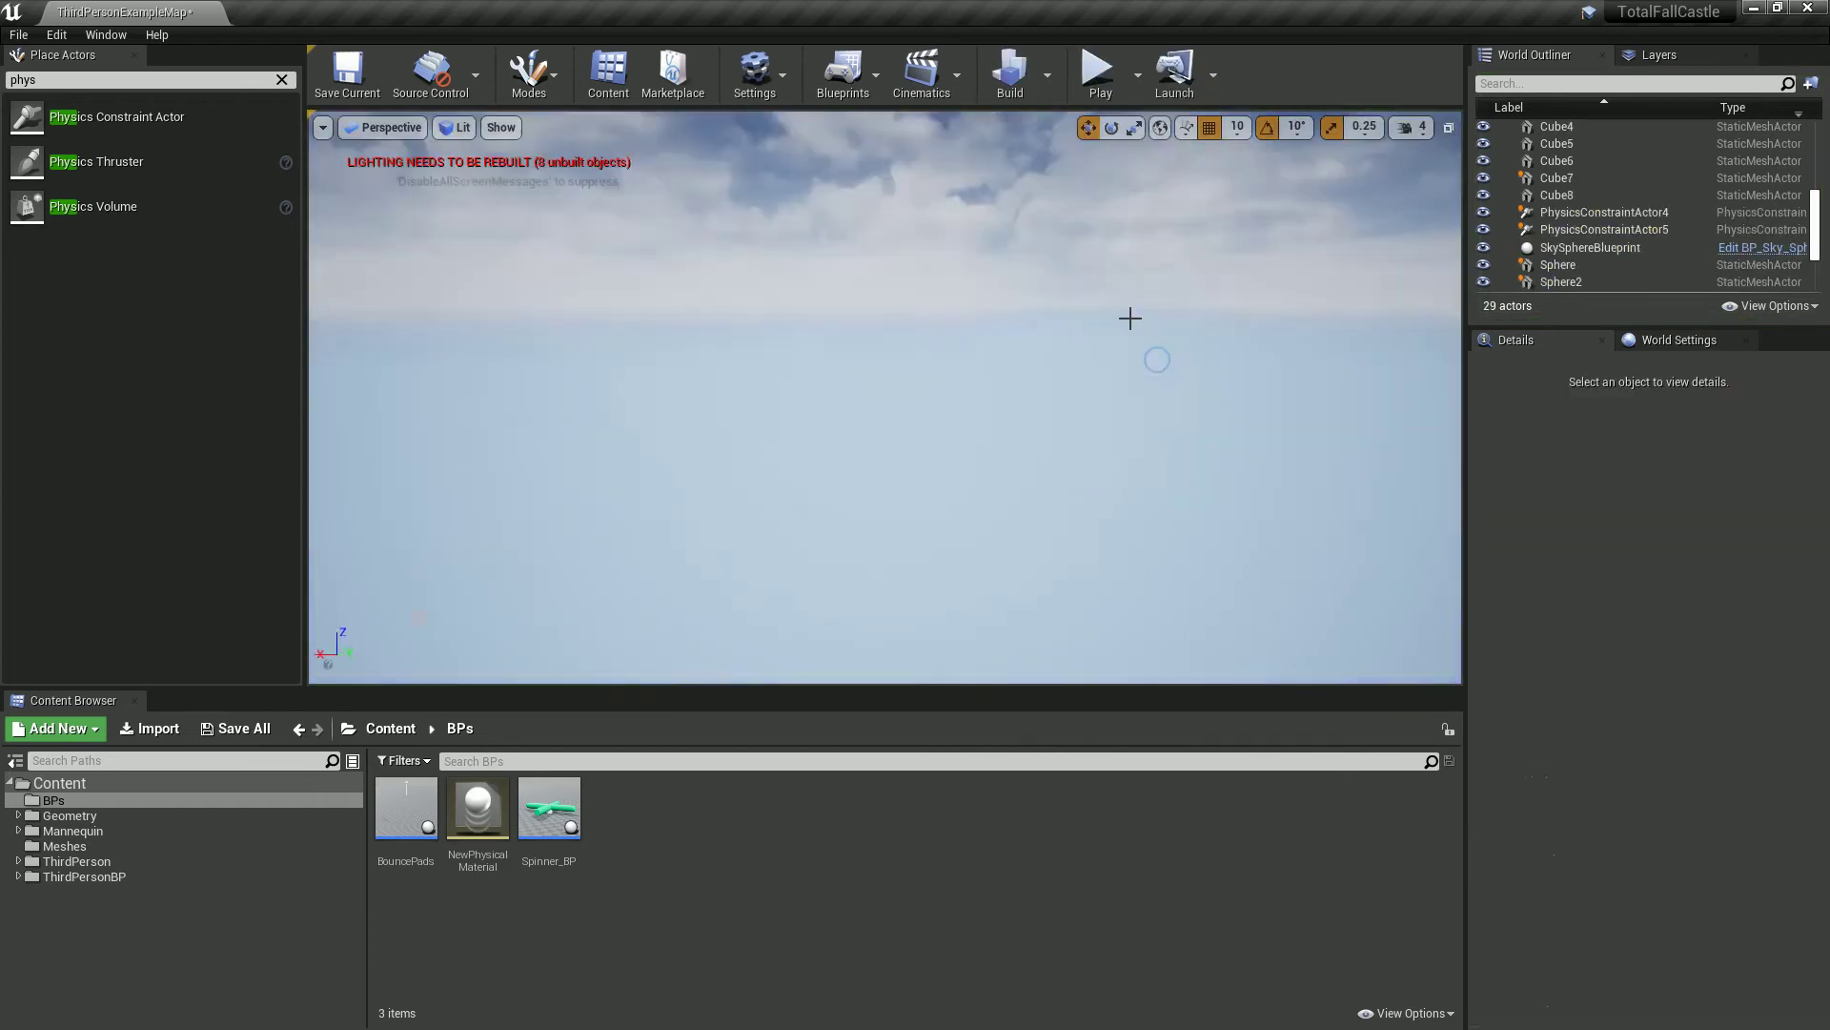
- Set both physics constraints' Angular Drive Mode to Twist and Swing, enabling the Target Velocity Twist and Swing drives with a Strength of 800
right_drag(1150, 359, 1424, 318)
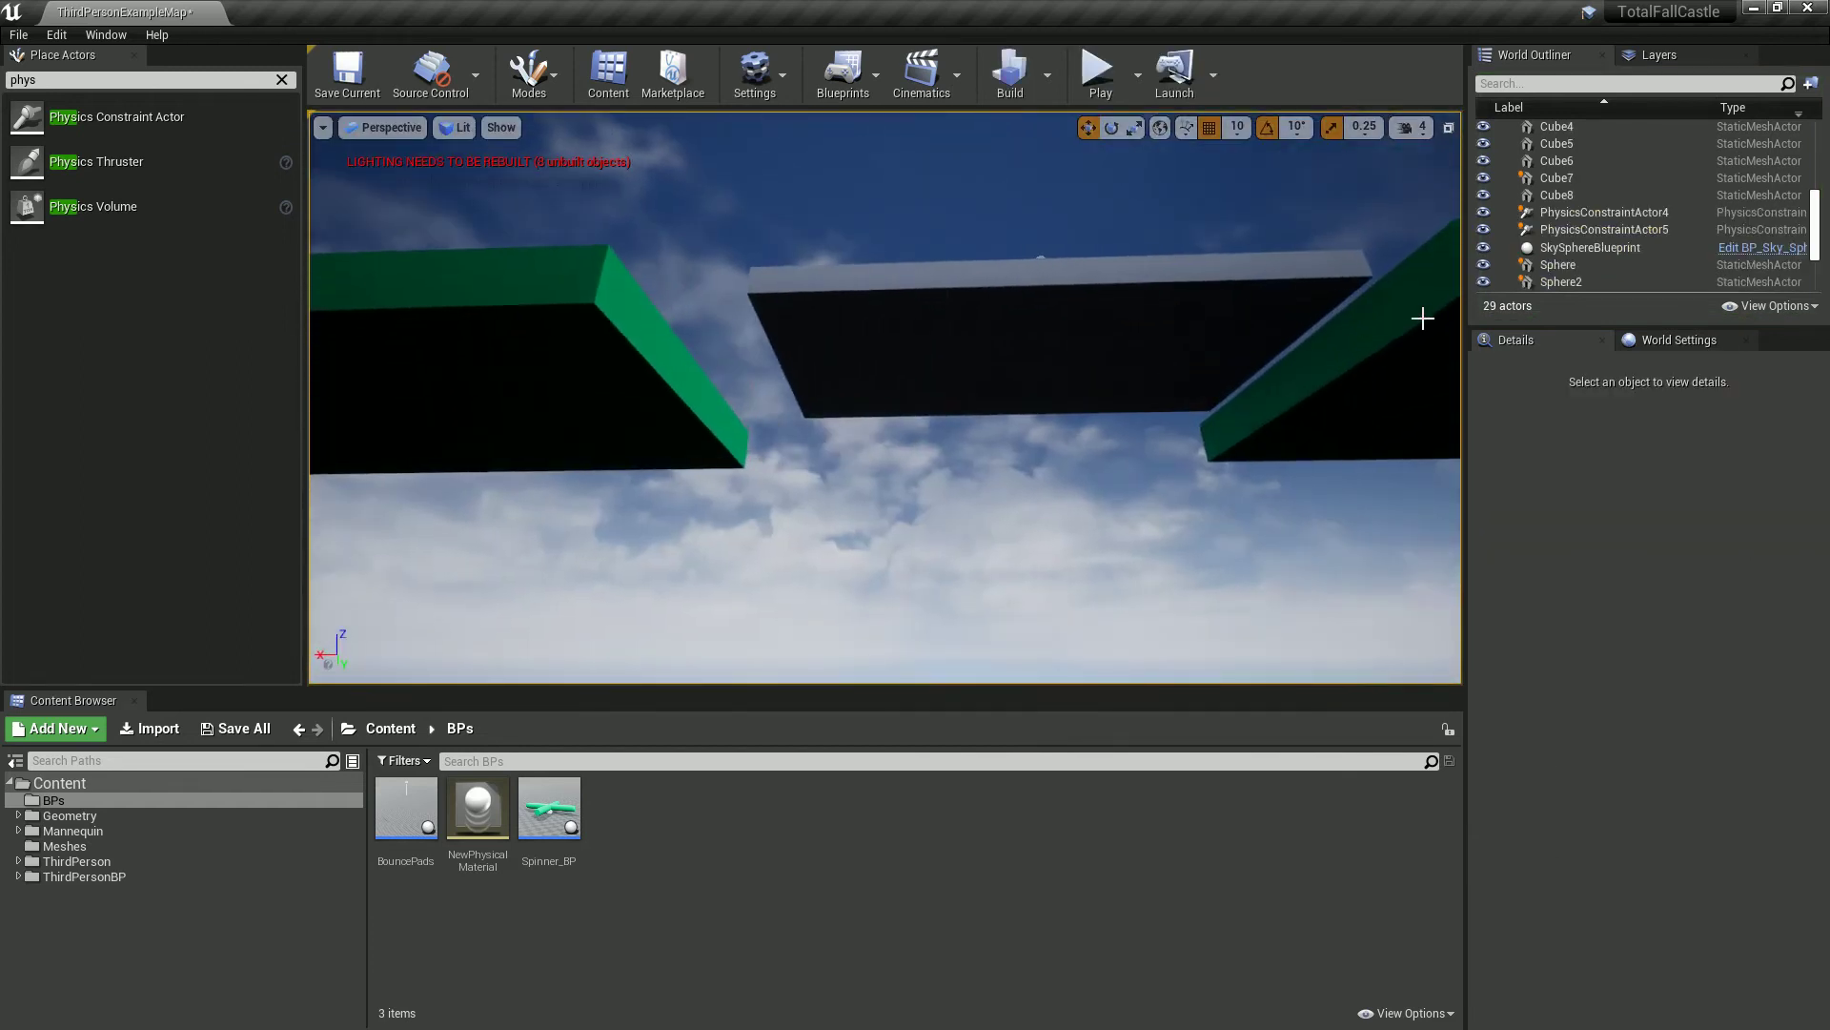
click(1578, 211)
shift+click(1582, 228)
scroll(1535, 810, down, 10)
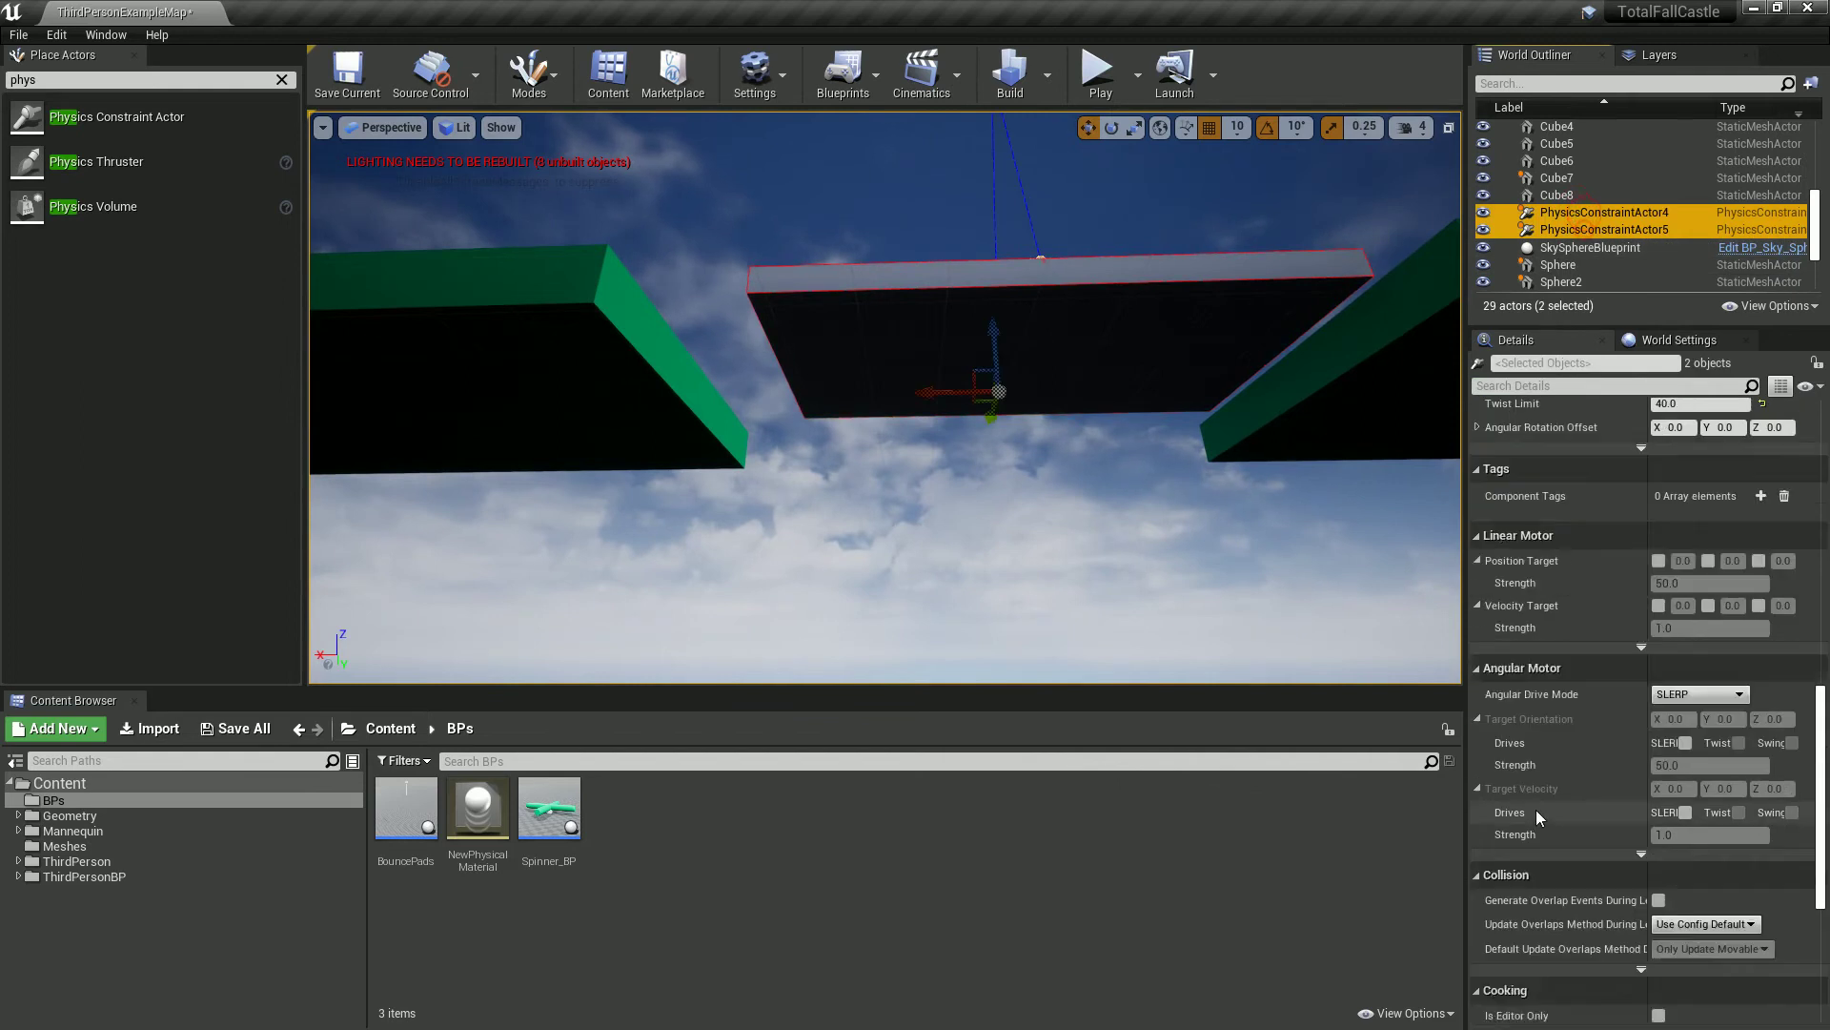
scroll(1558, 755, up, 3)
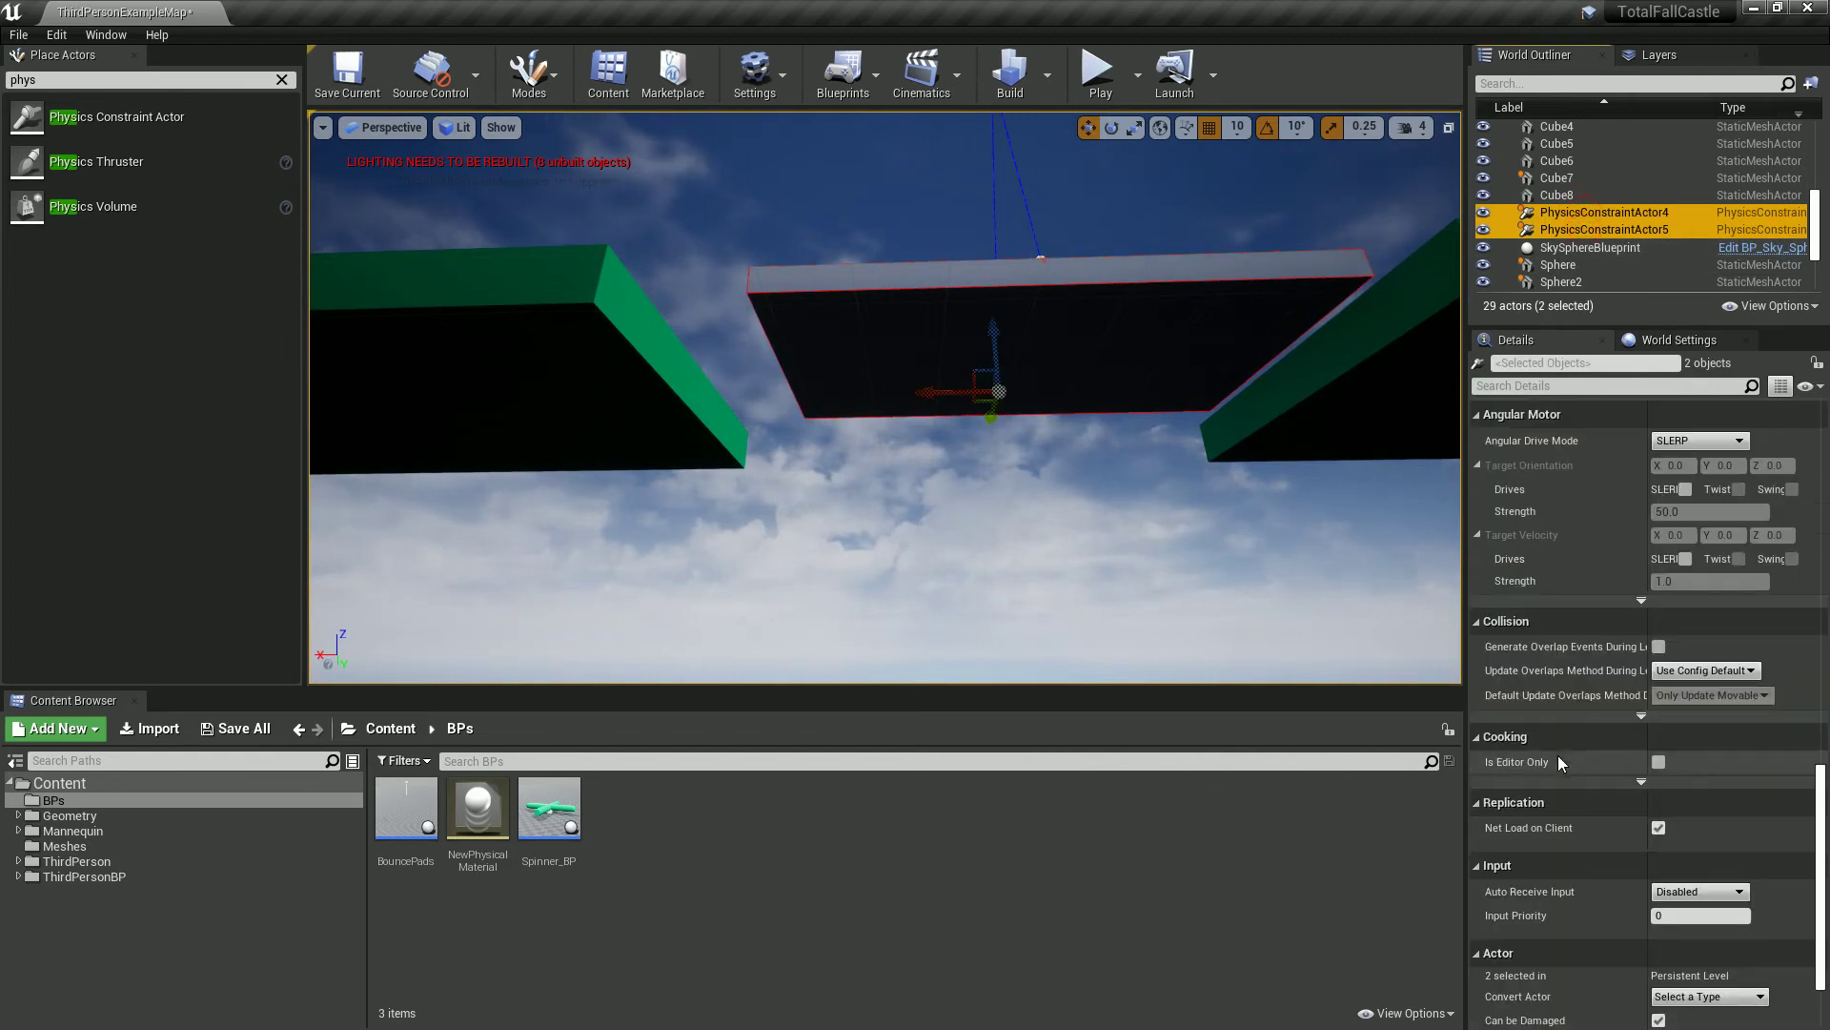
scroll(1565, 759, up, 2)
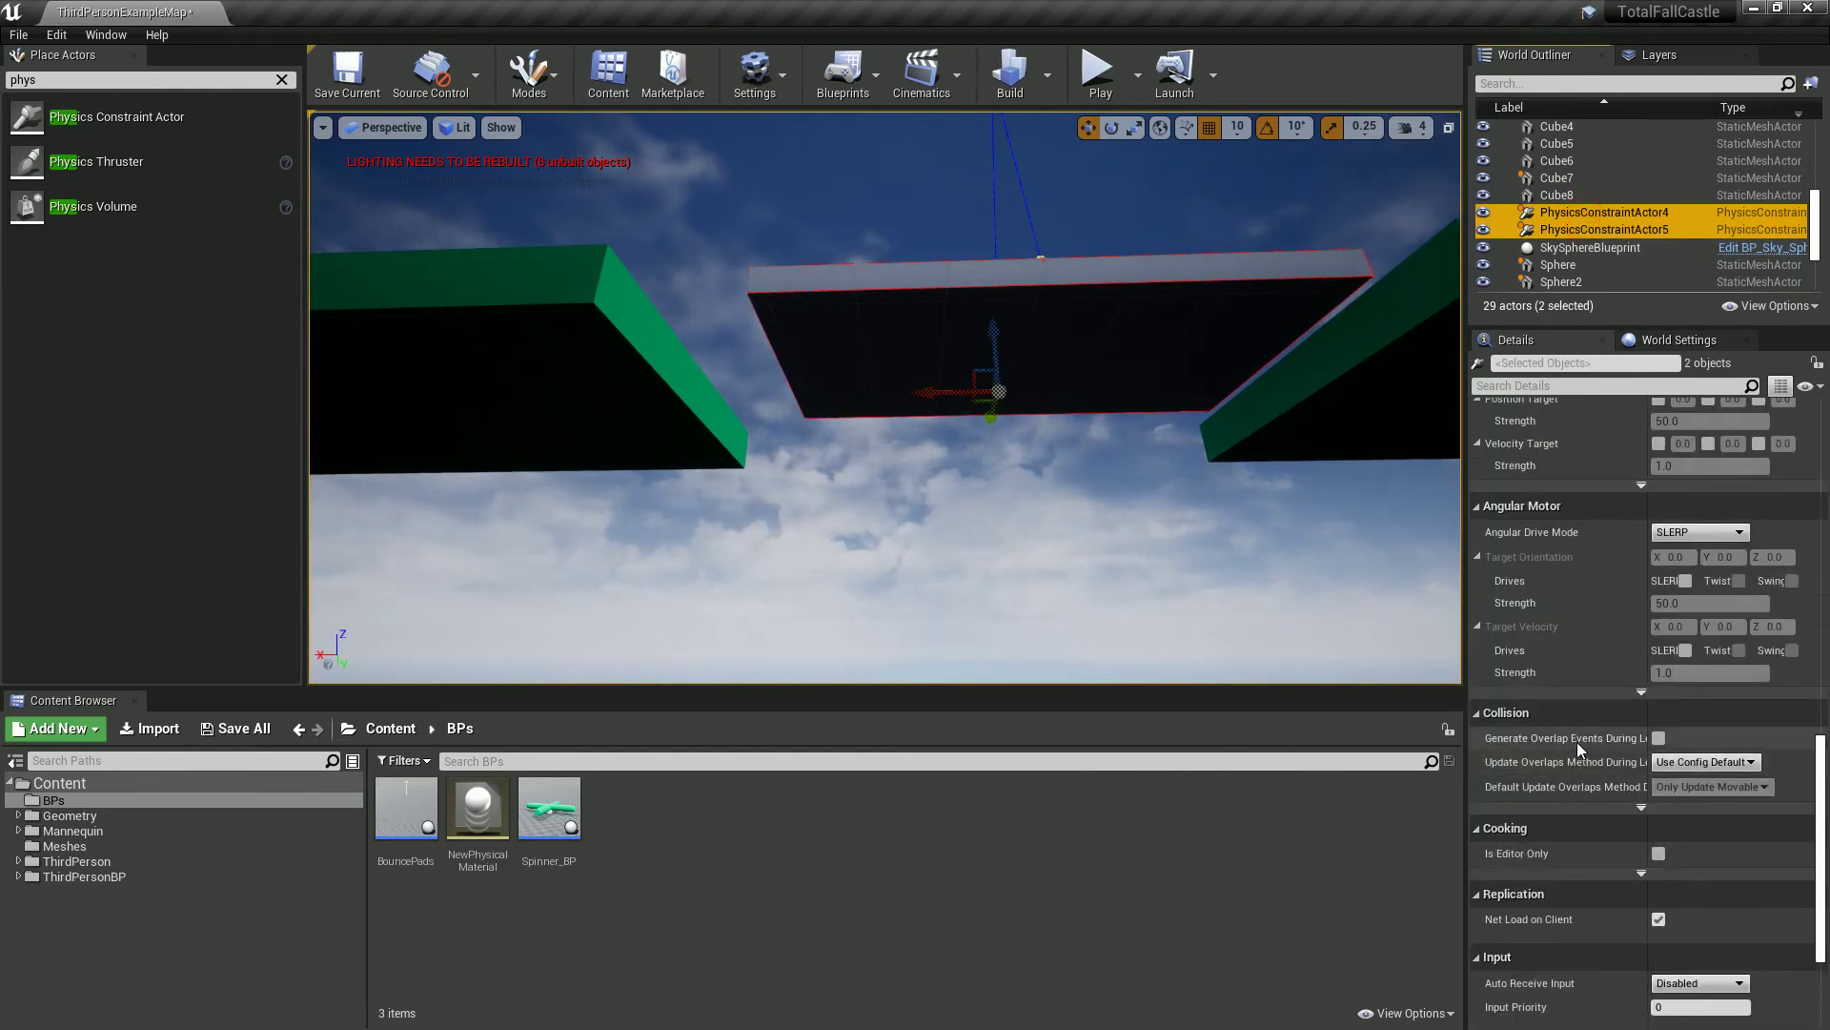
click(1703, 538)
click(1707, 562)
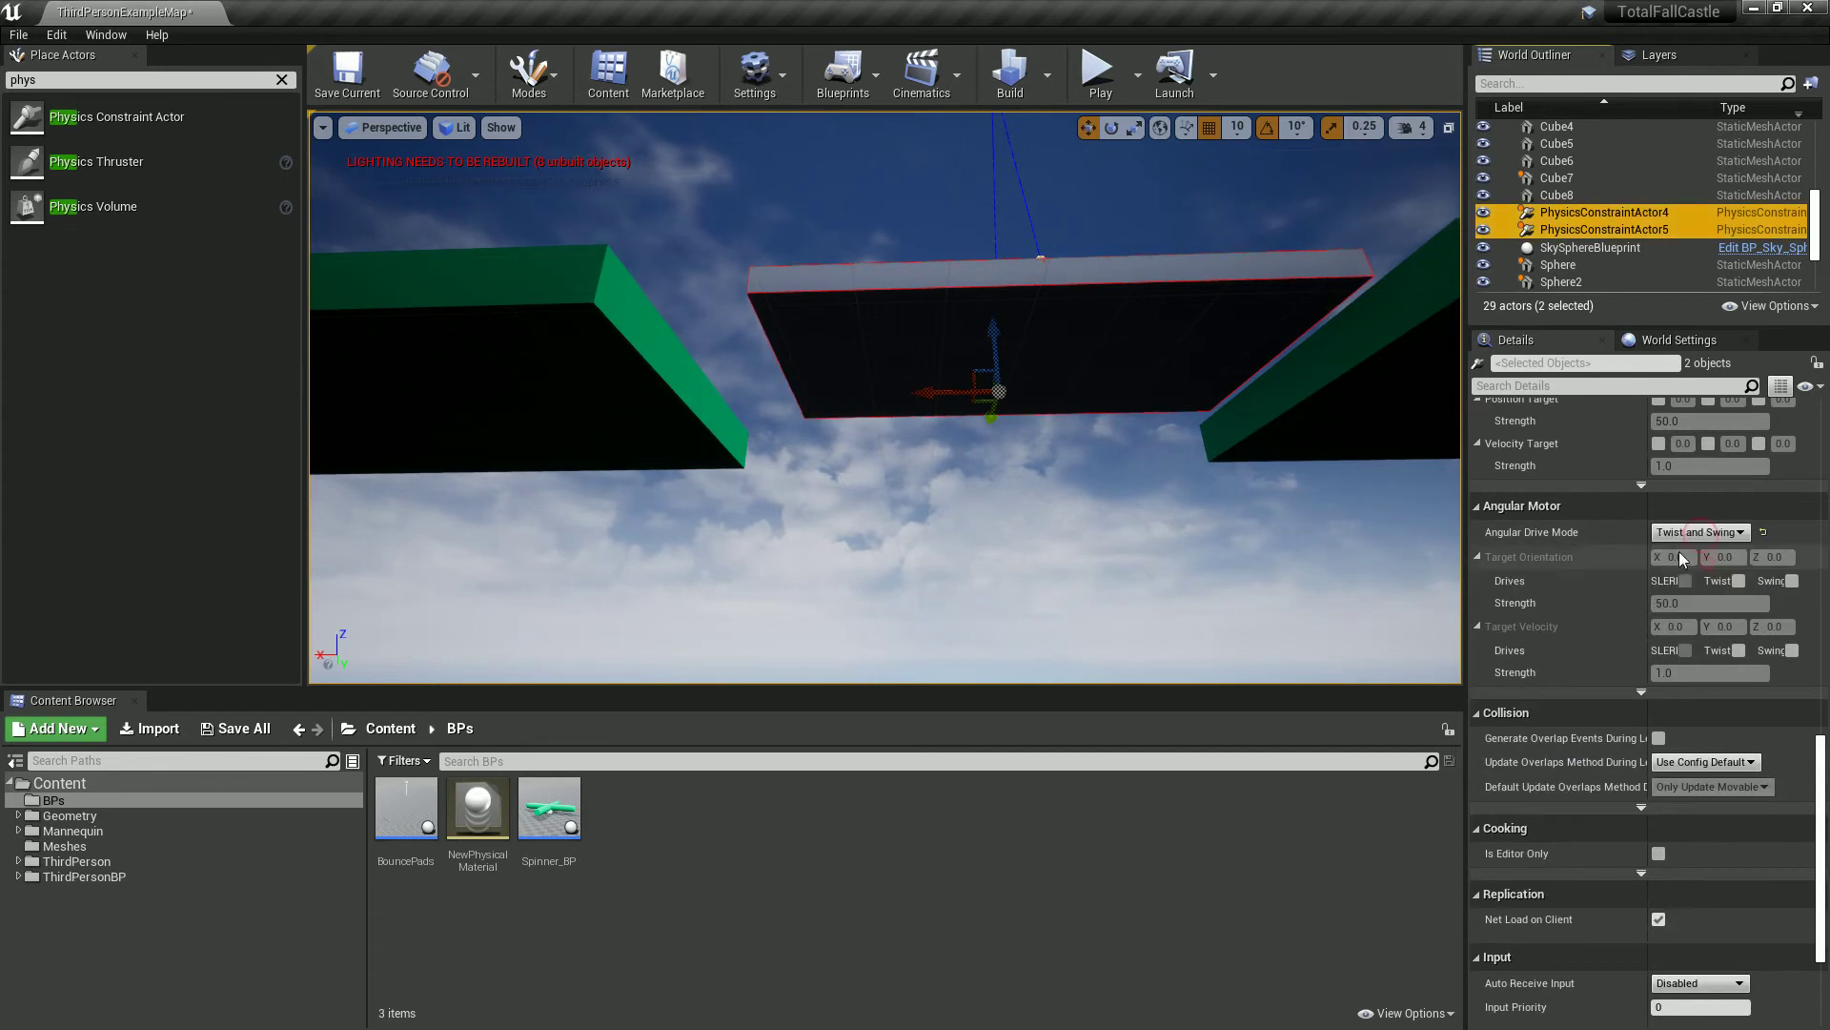
click(1739, 650)
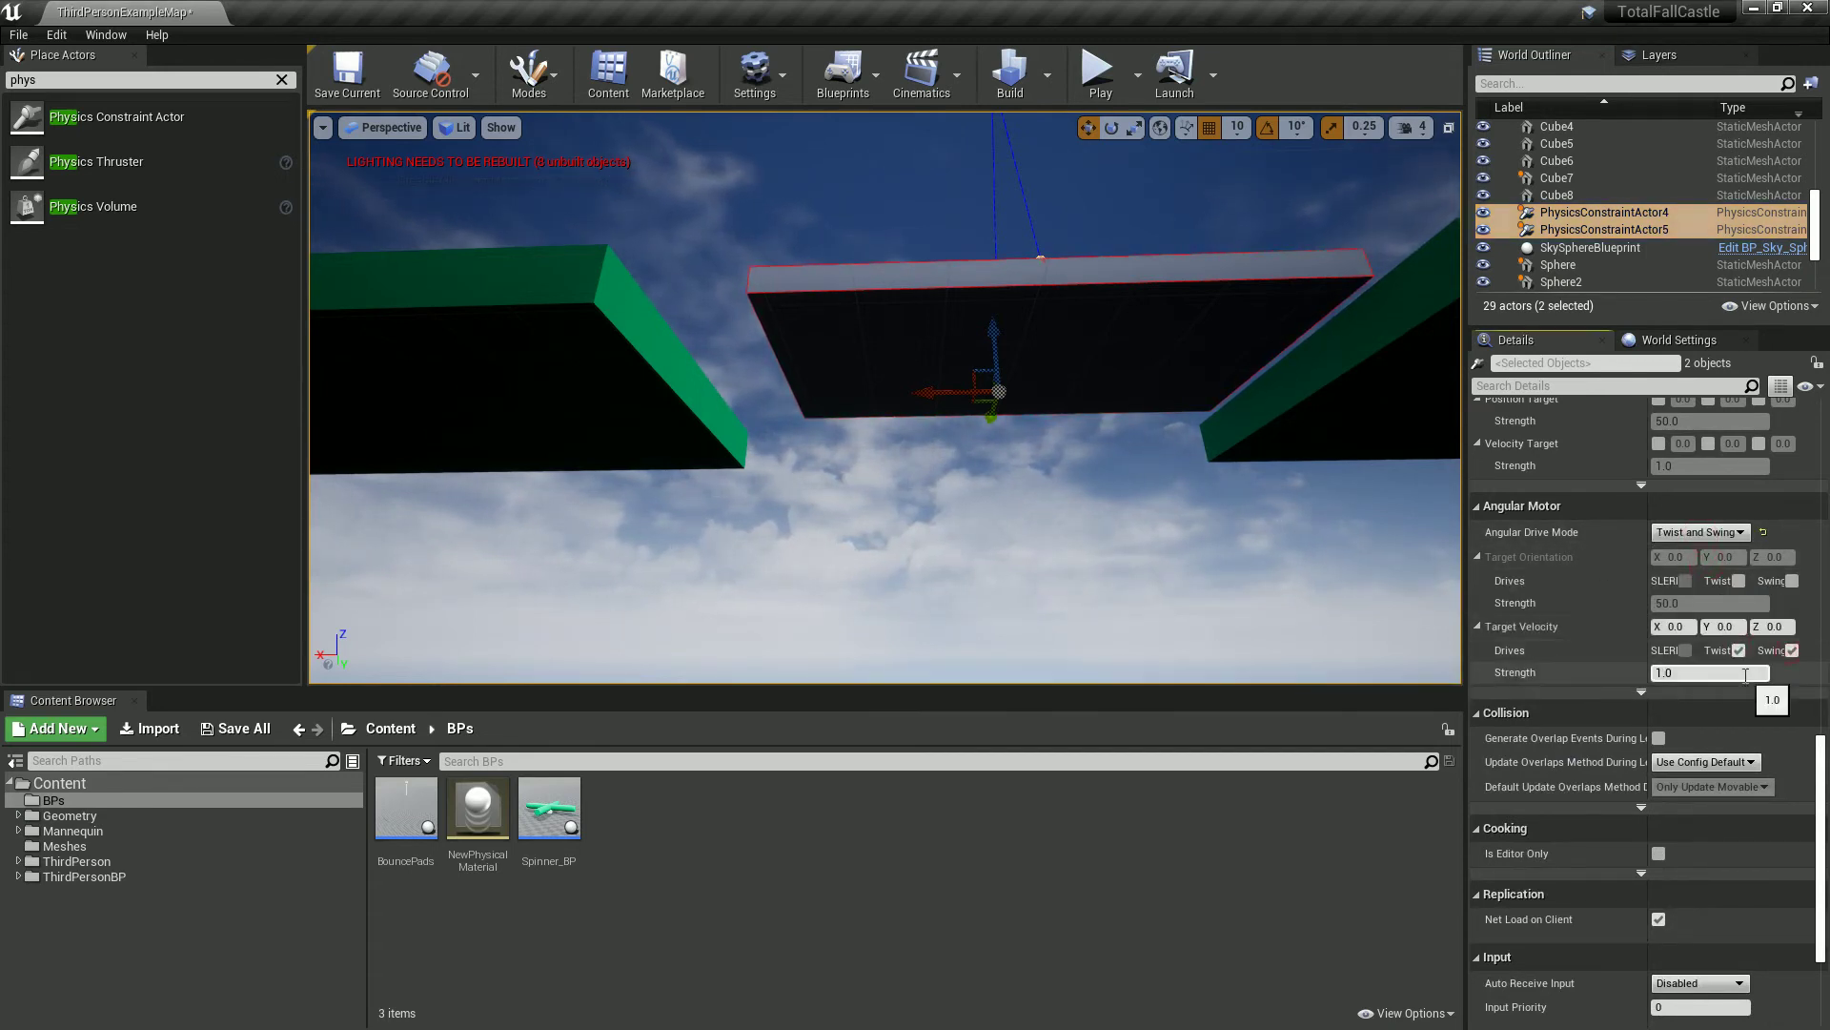
click(1716, 672)
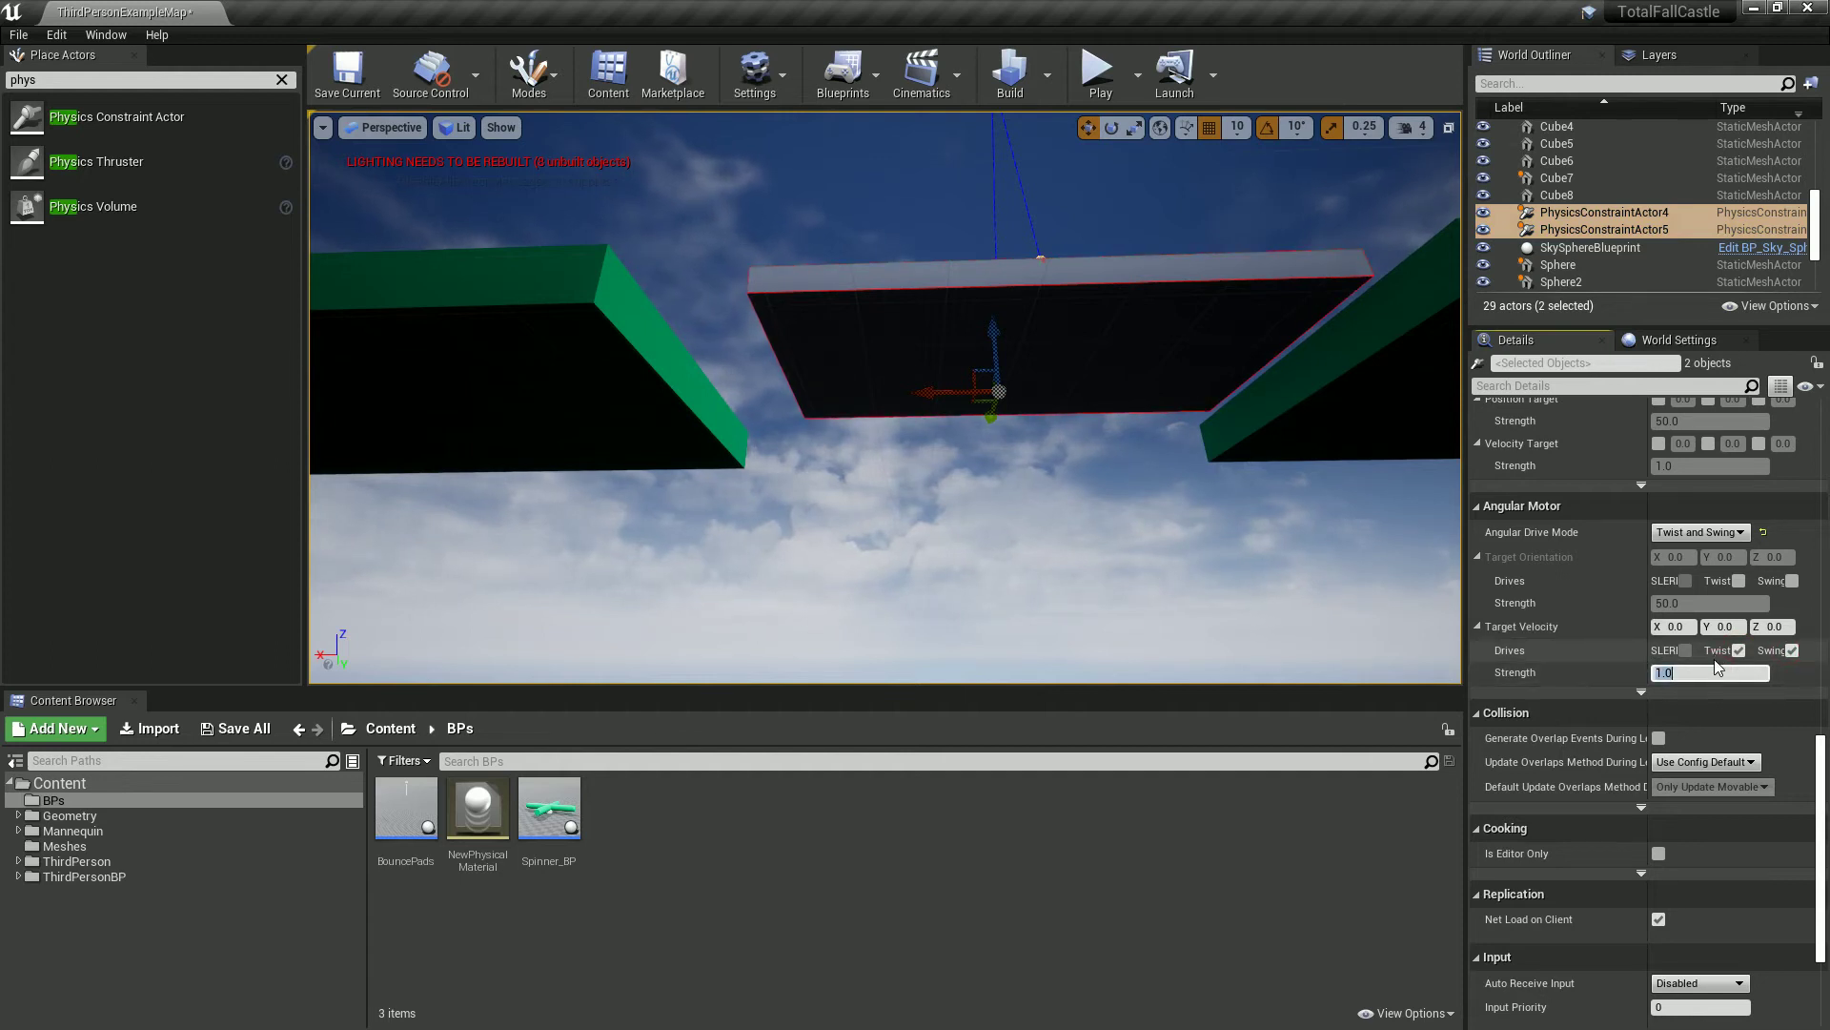
- Play-test the slab with the velocity drive strength of 800 by jumping onto it, and stop the session
click(1106, 90)
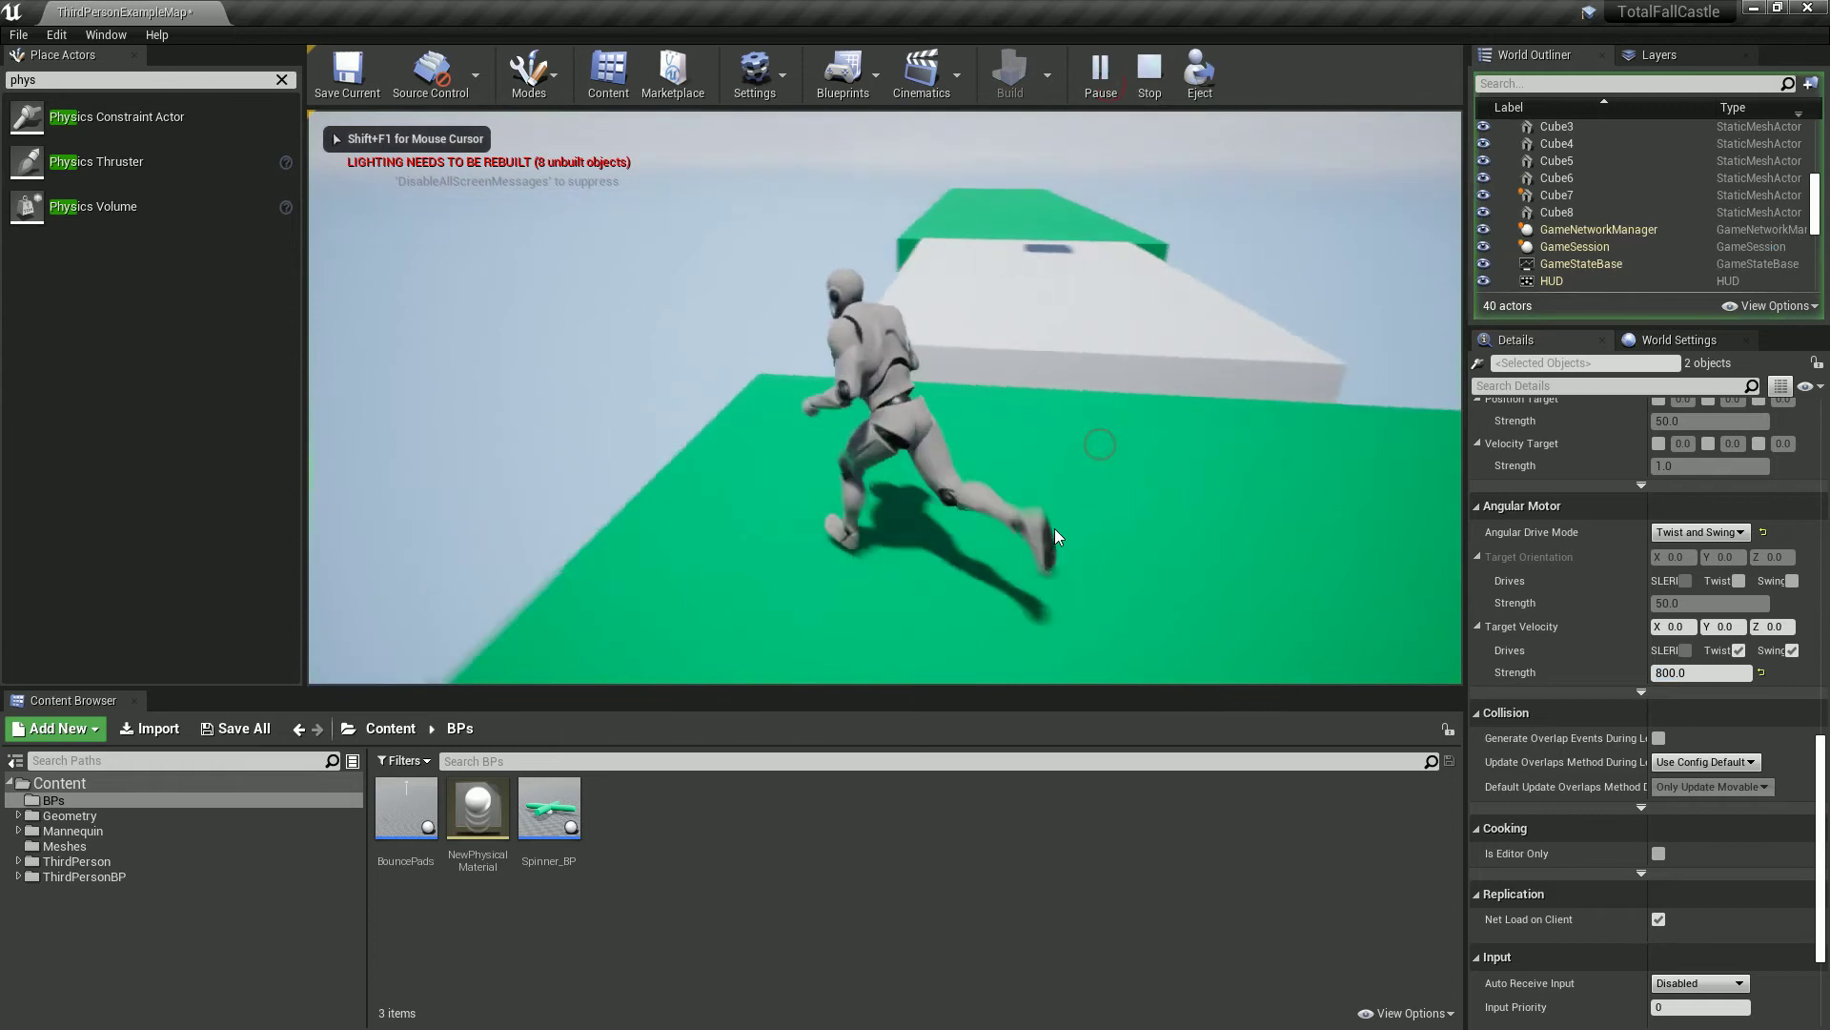
key(w)
key(space)
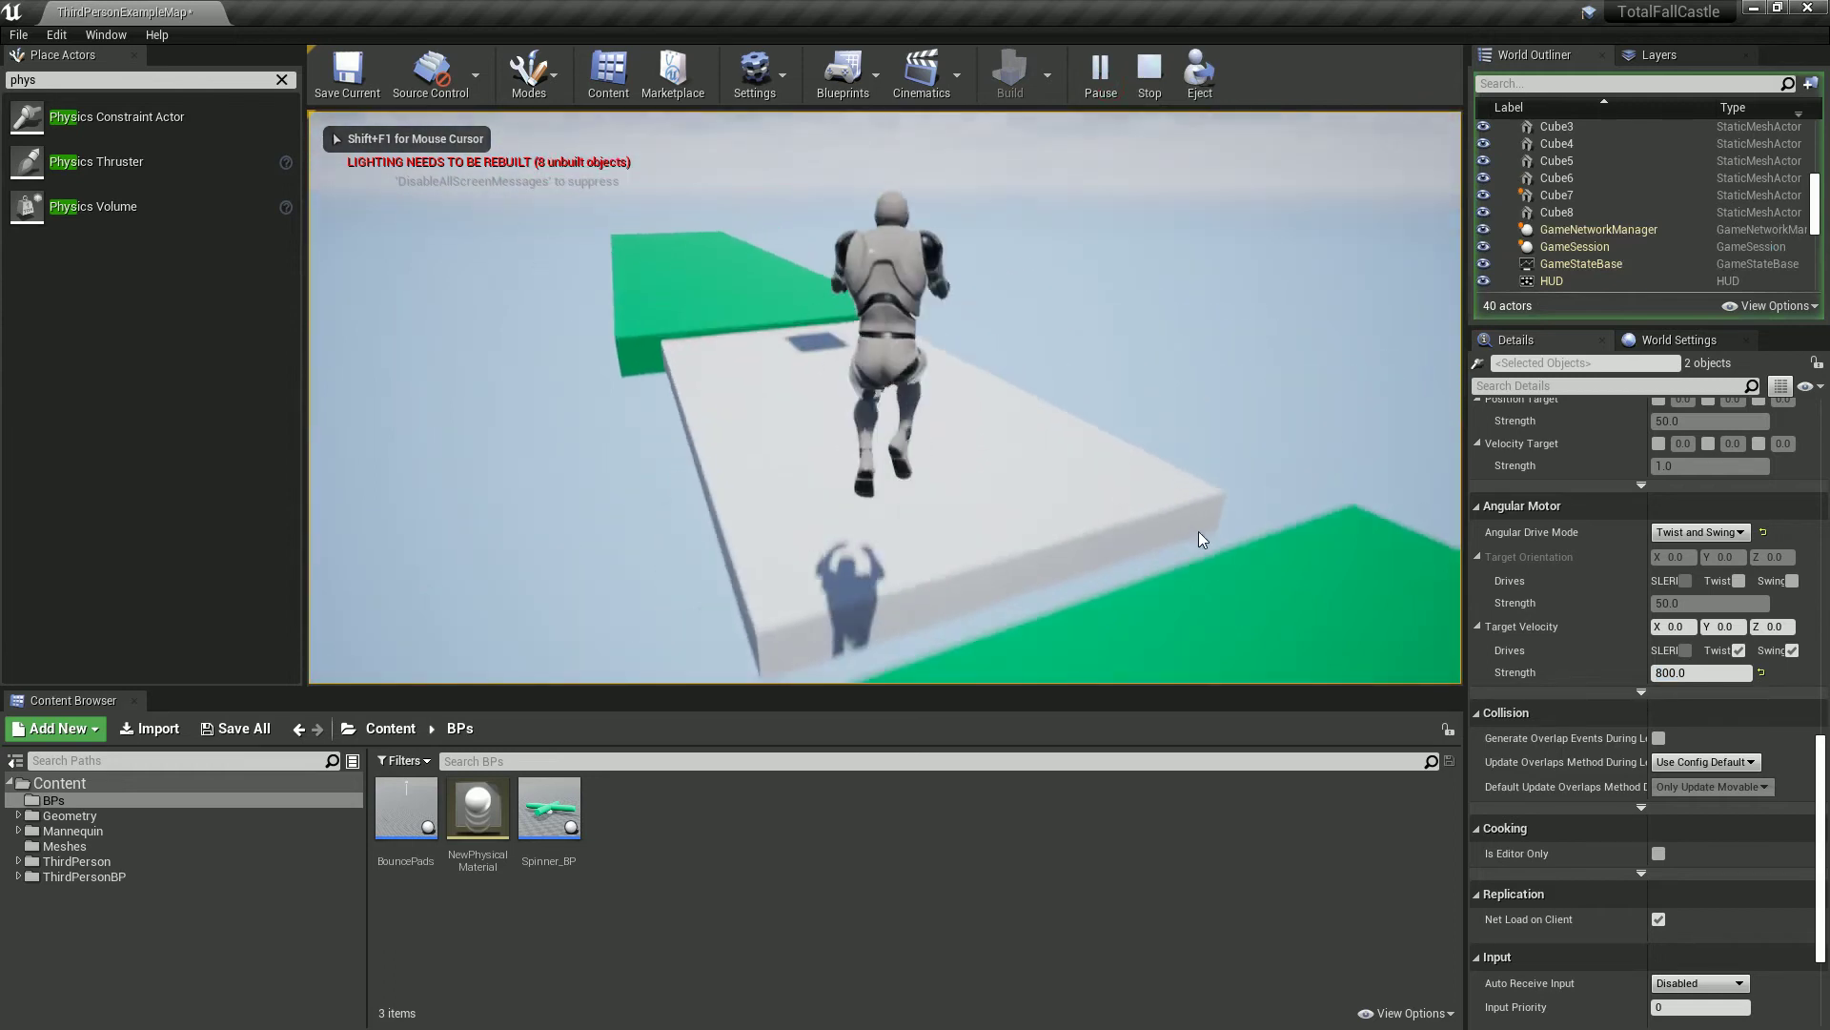
key(d)
key(w)
key(space)
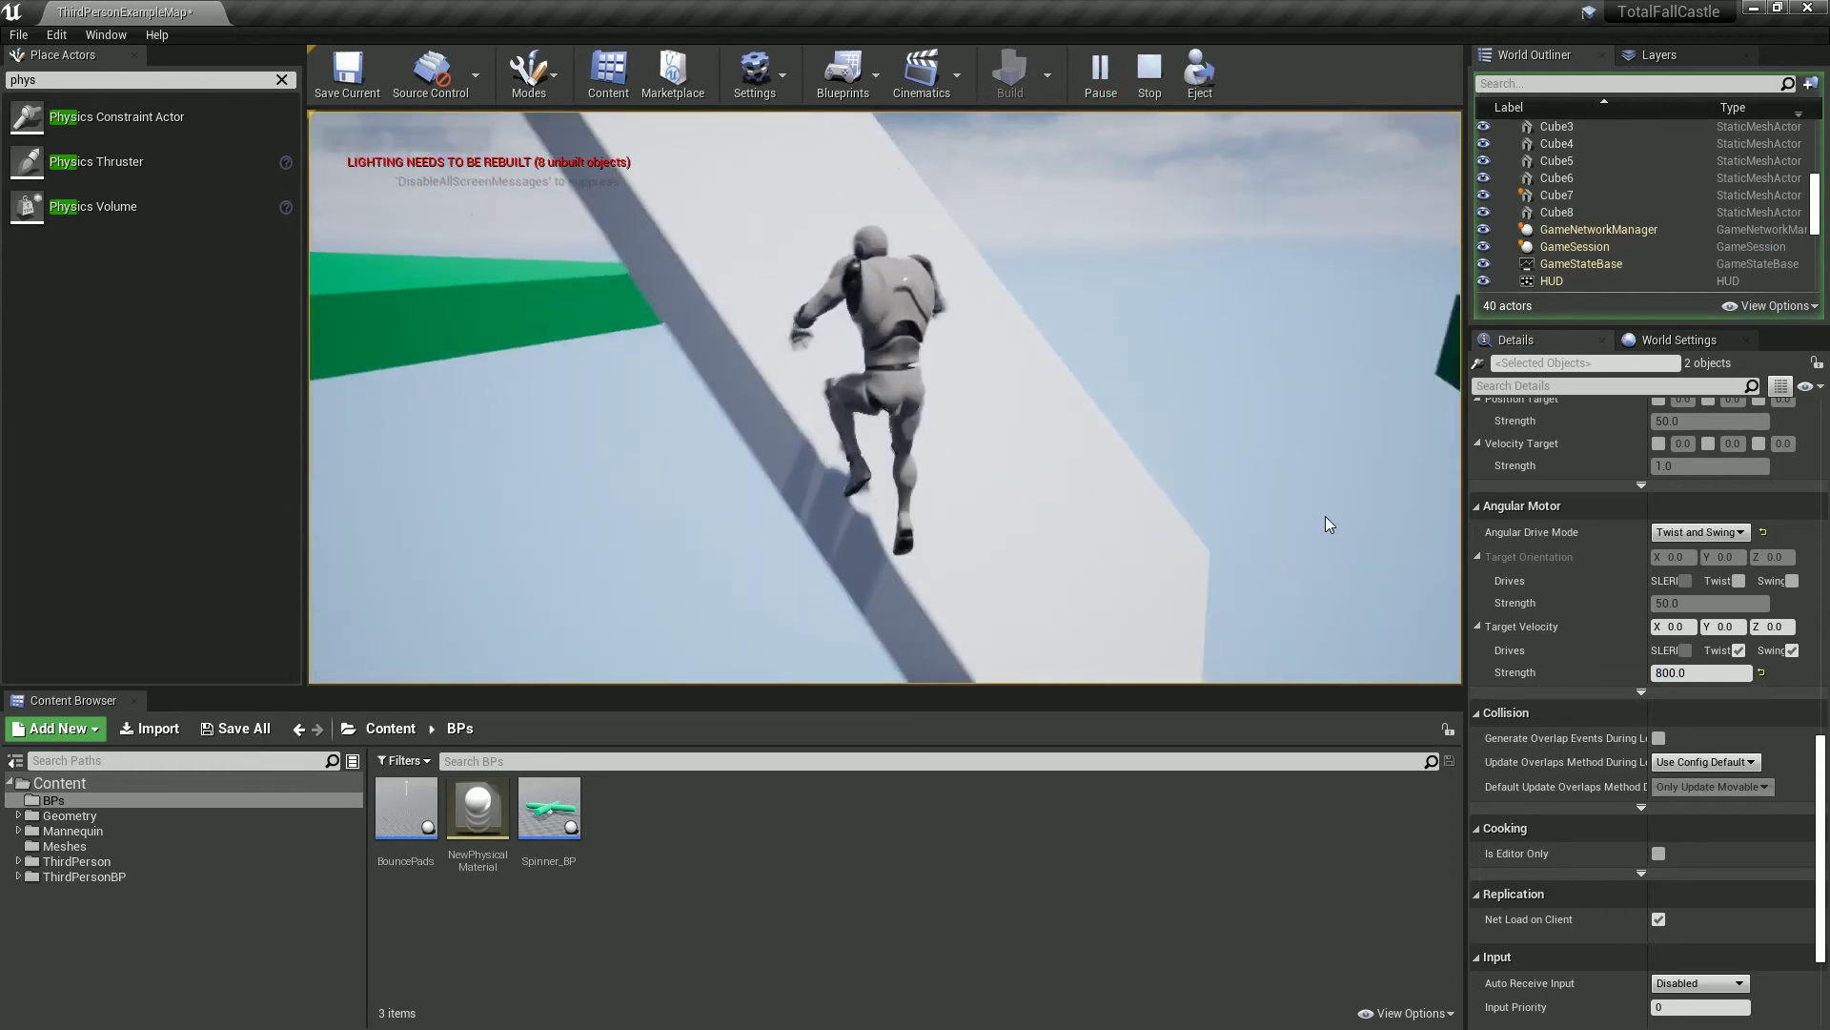
key(Escape)
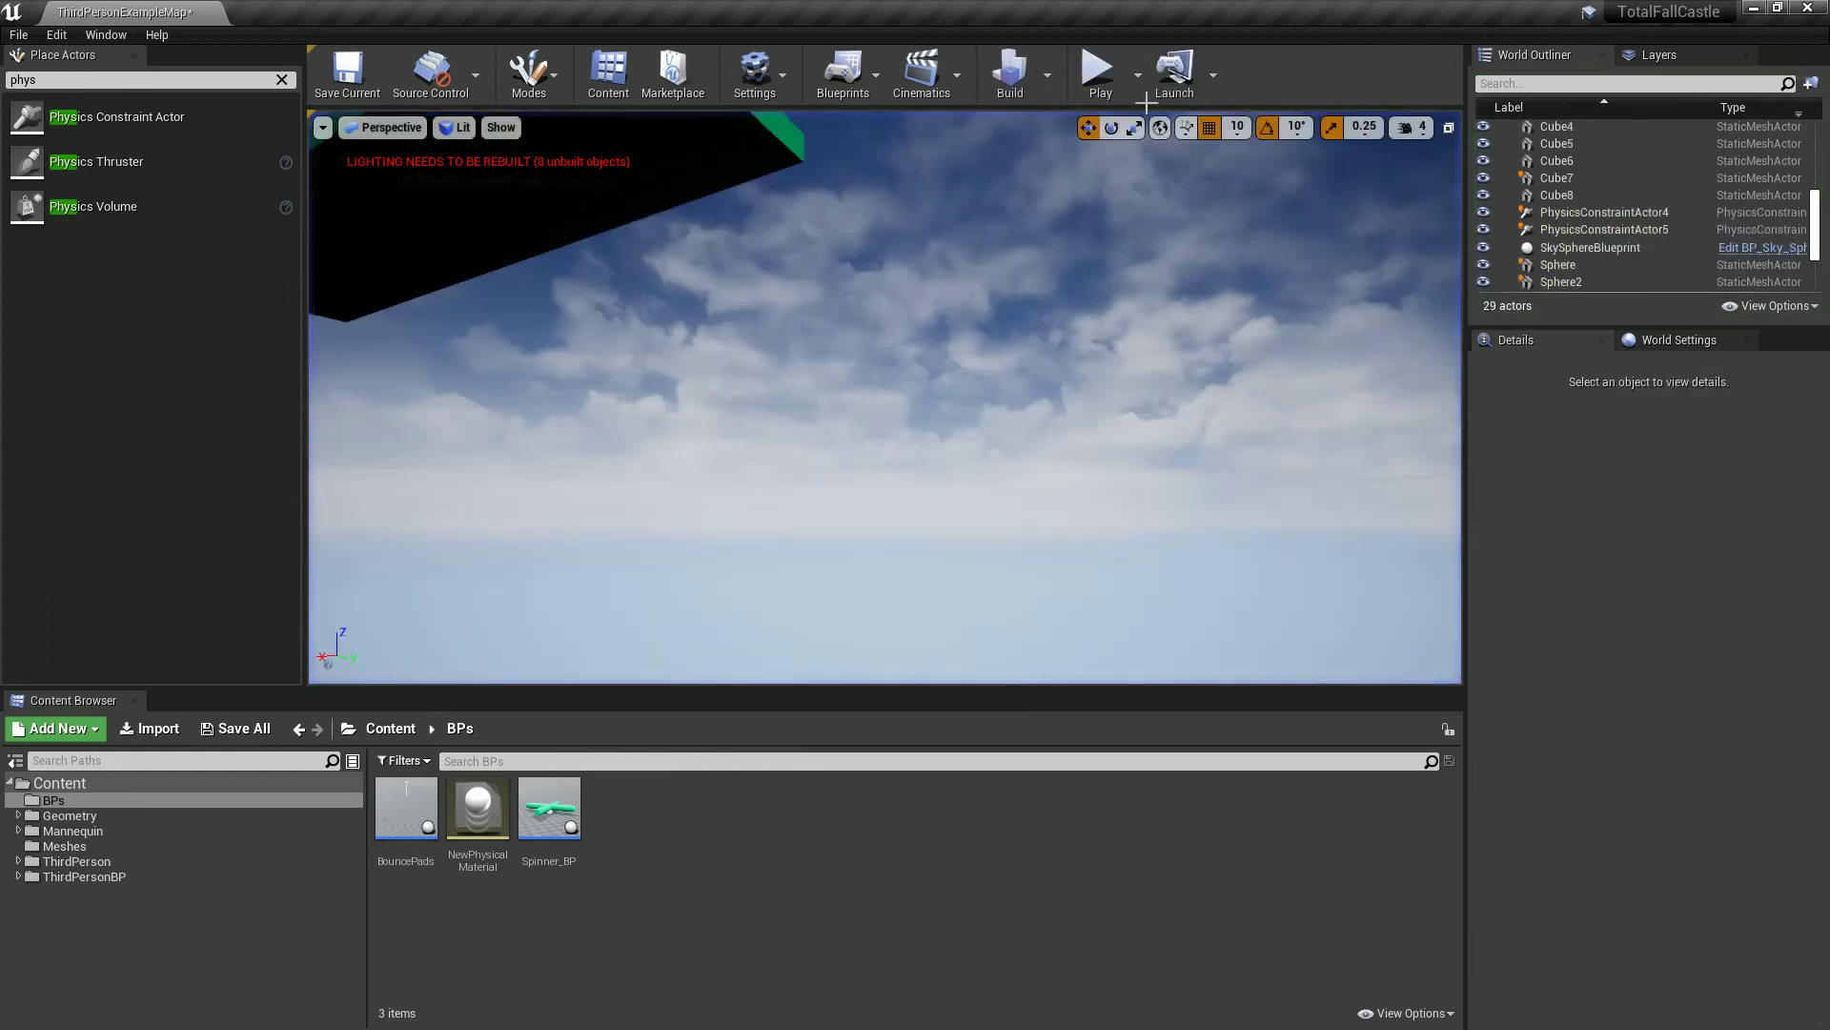
- Play the level again, crossing the slab to the far green platform and back, and stop the session
click(1101, 71)
key(w)
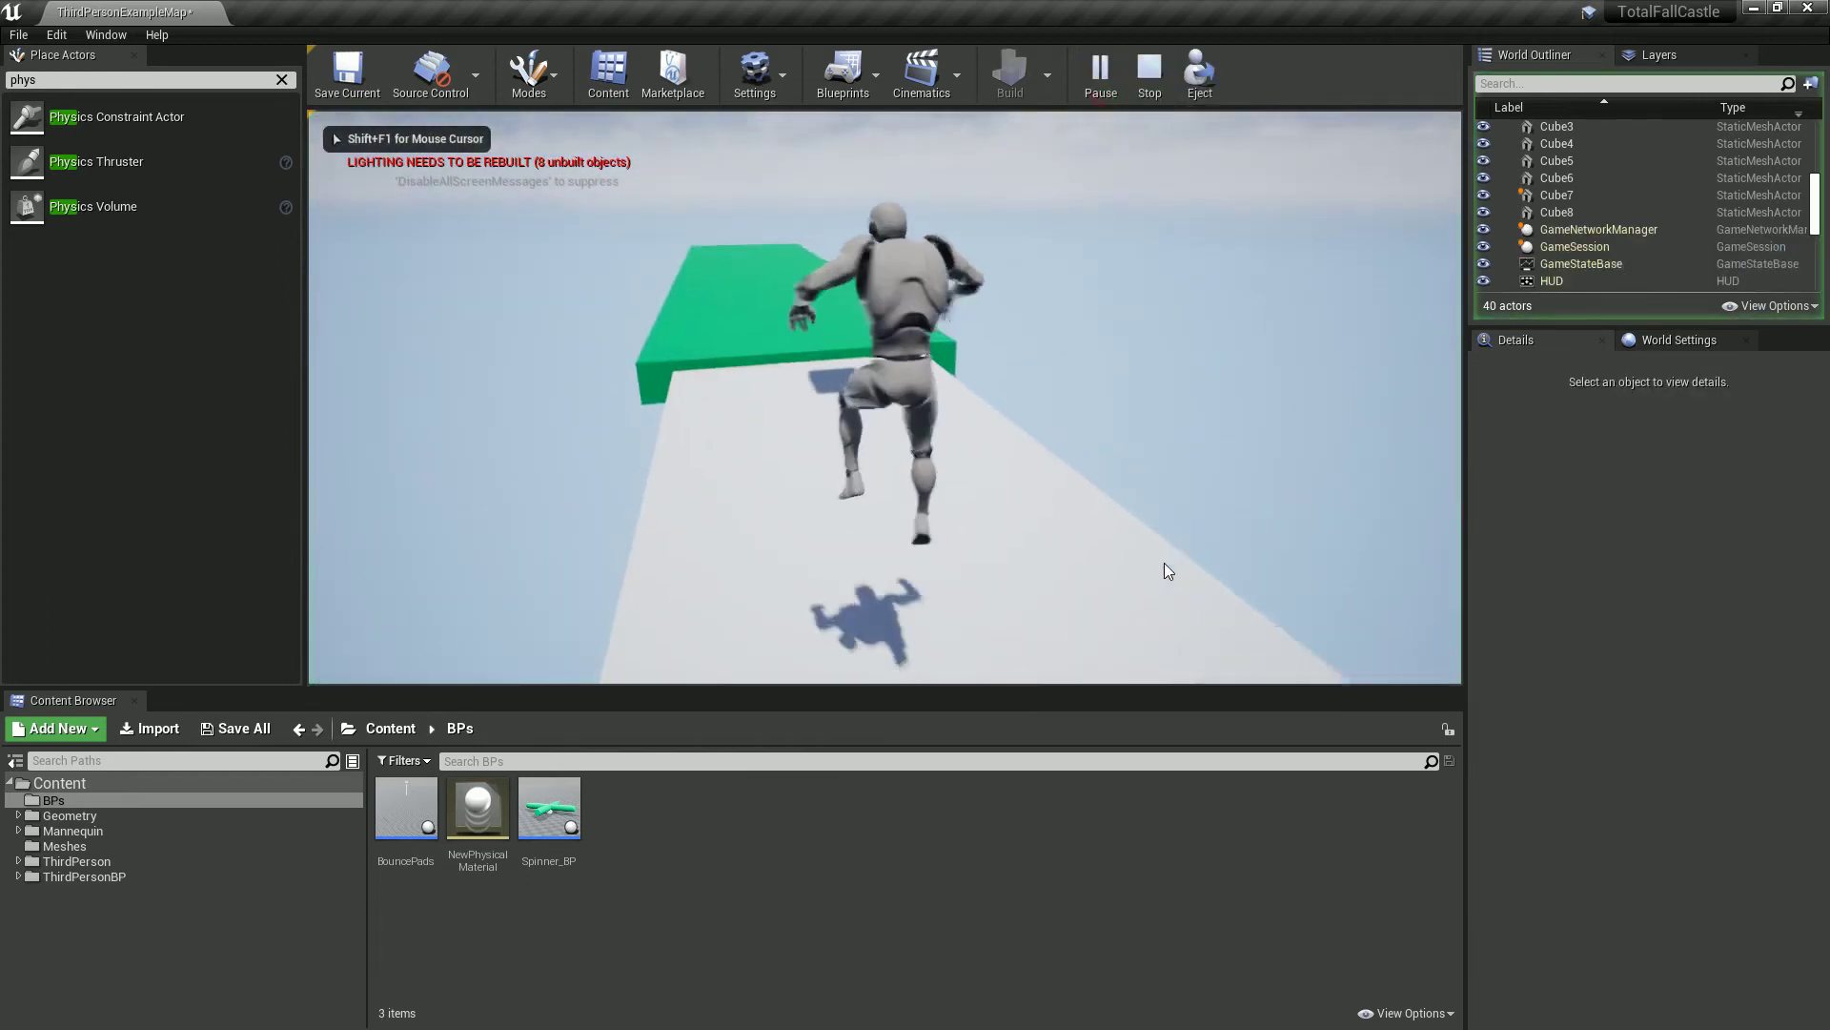
key(space)
key(space)
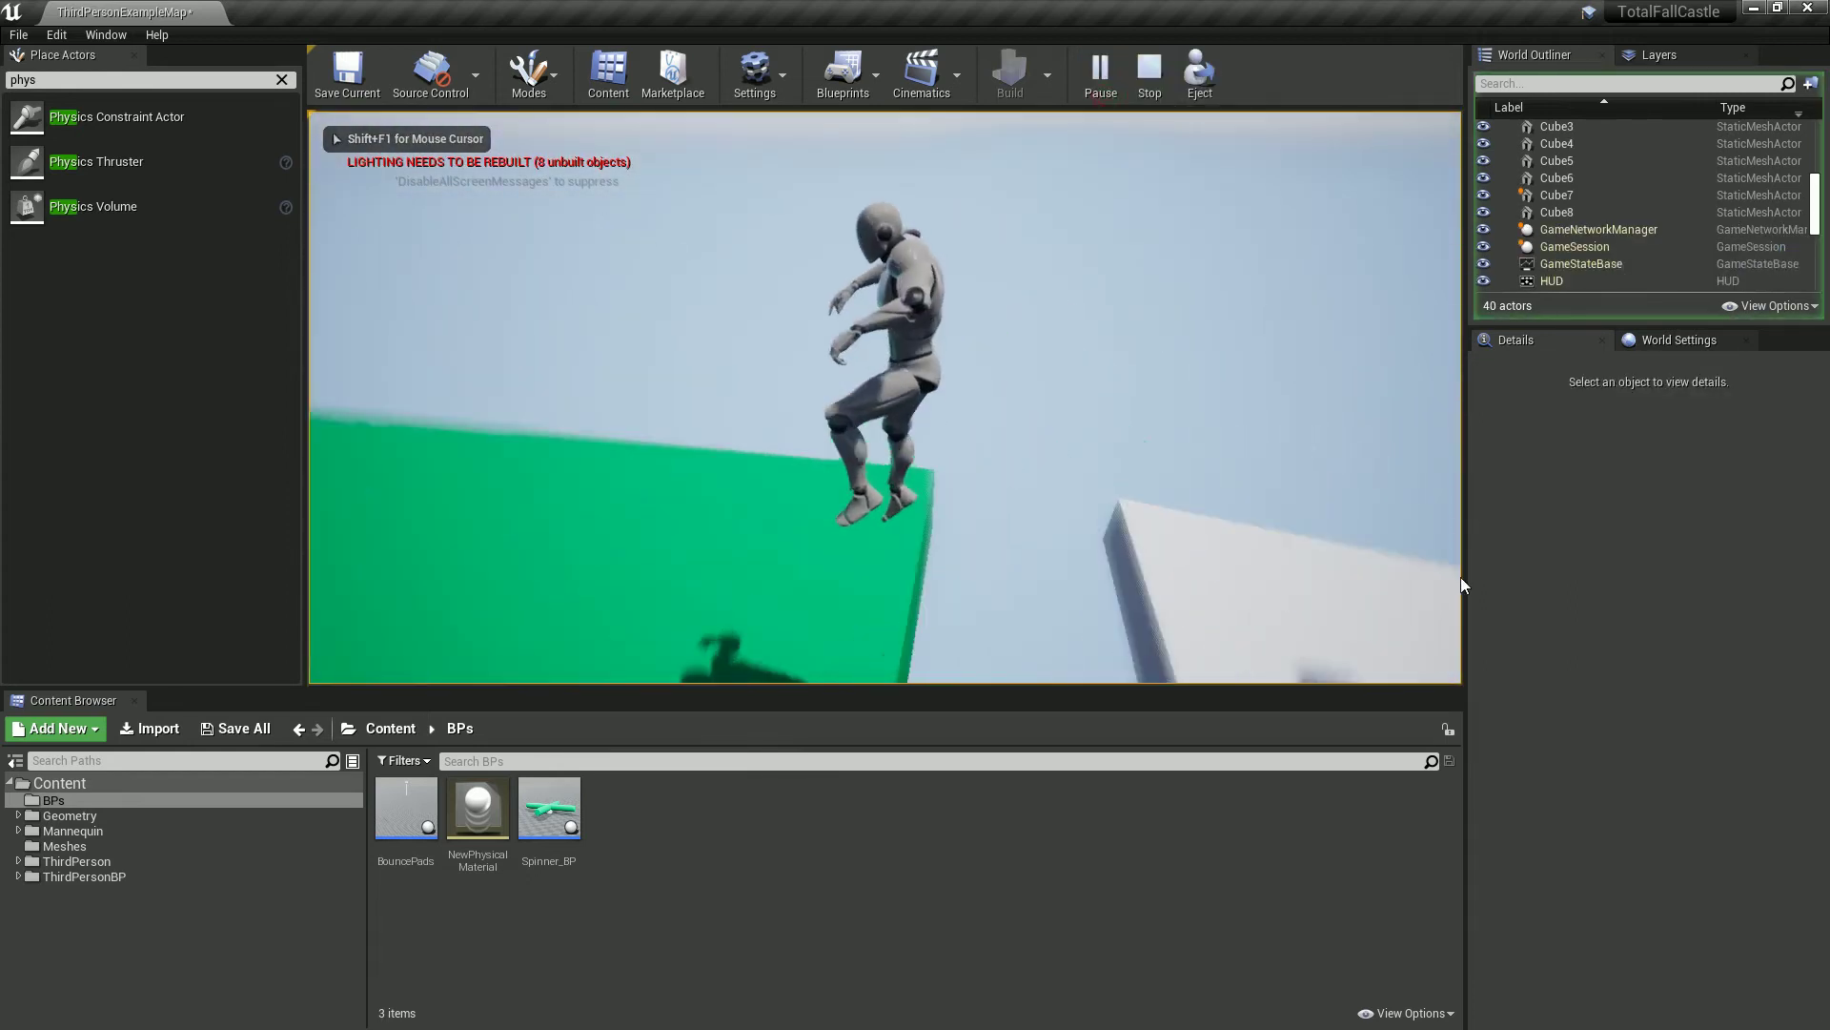
key(w)
key(space)
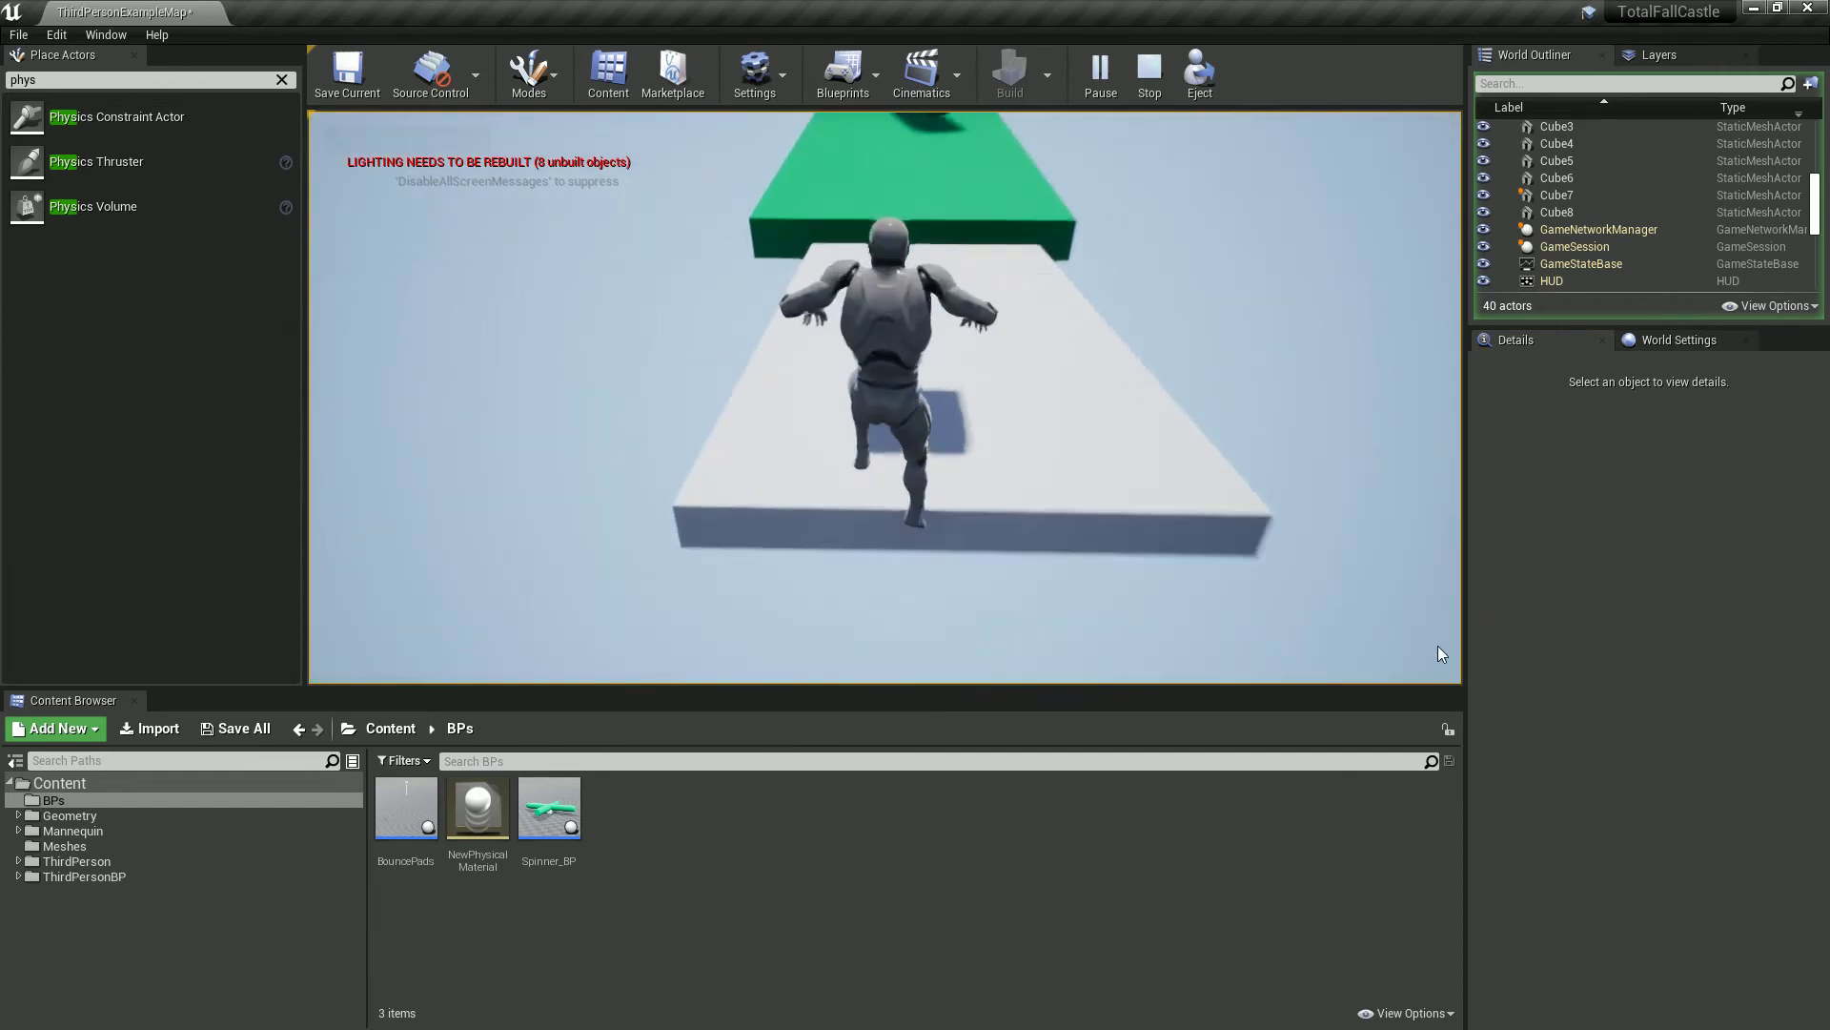
key(w)
key(space)
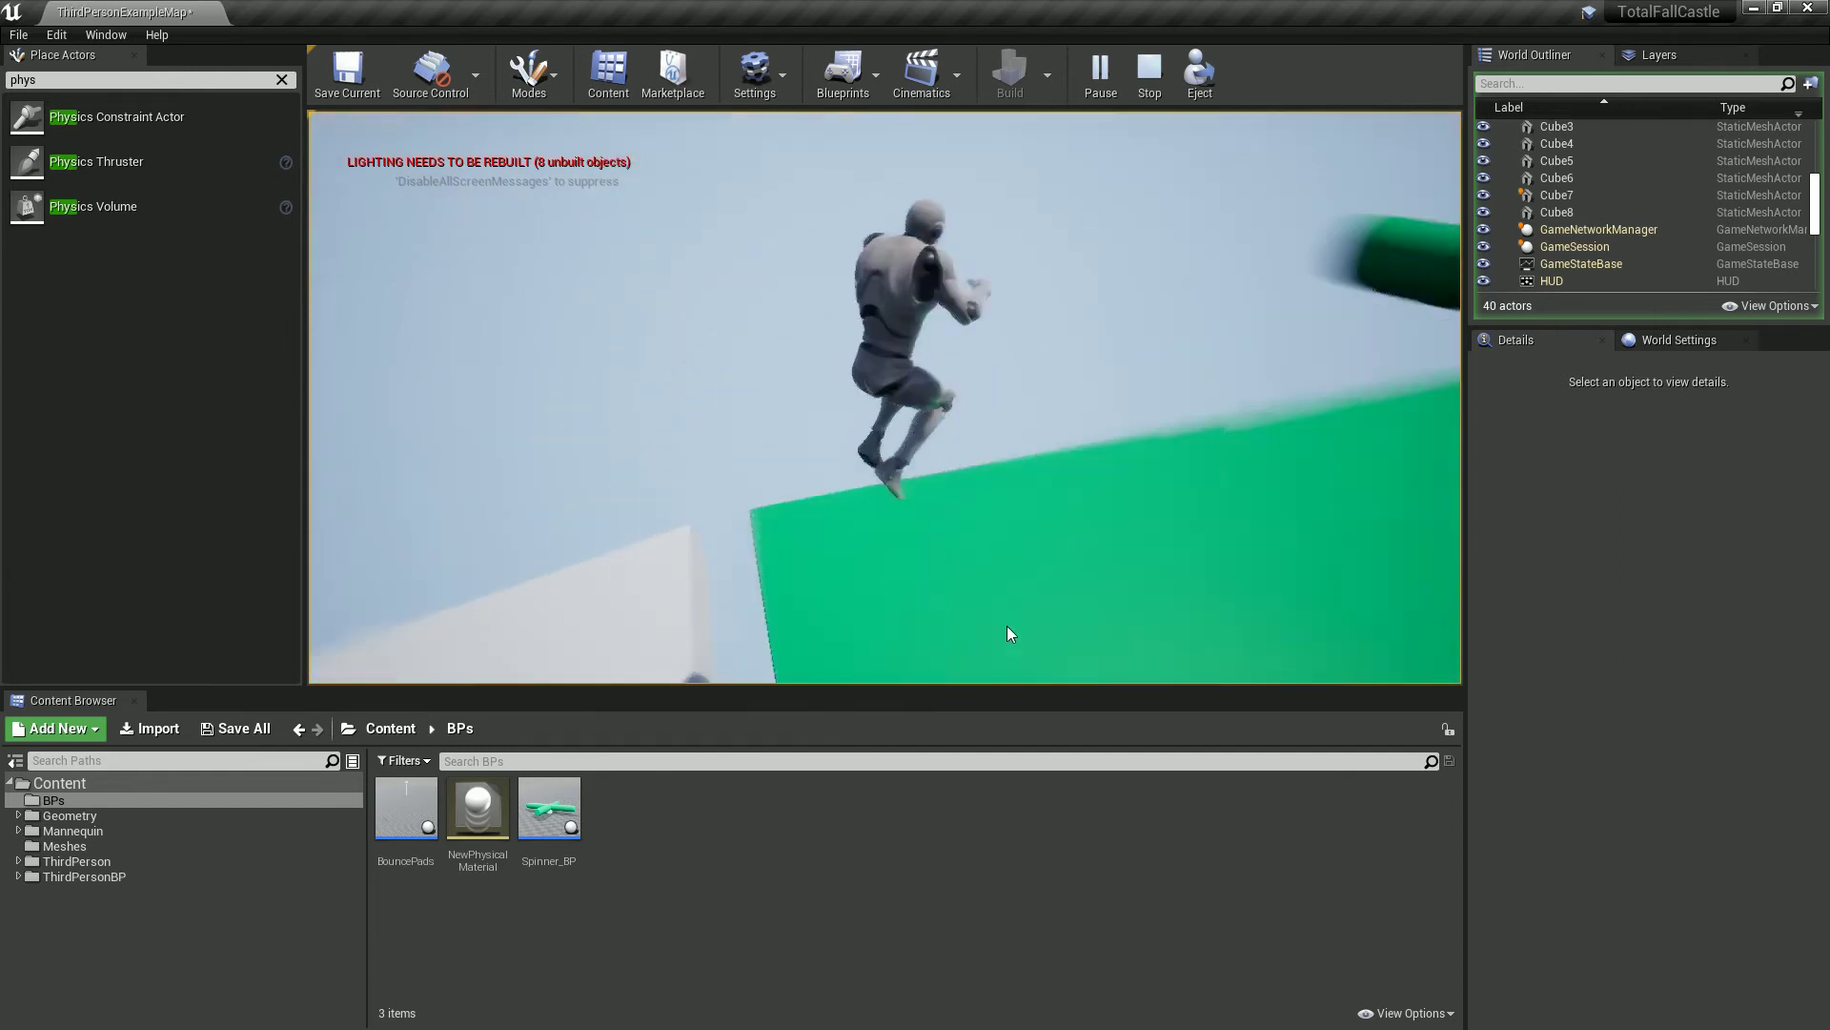
key(Escape)
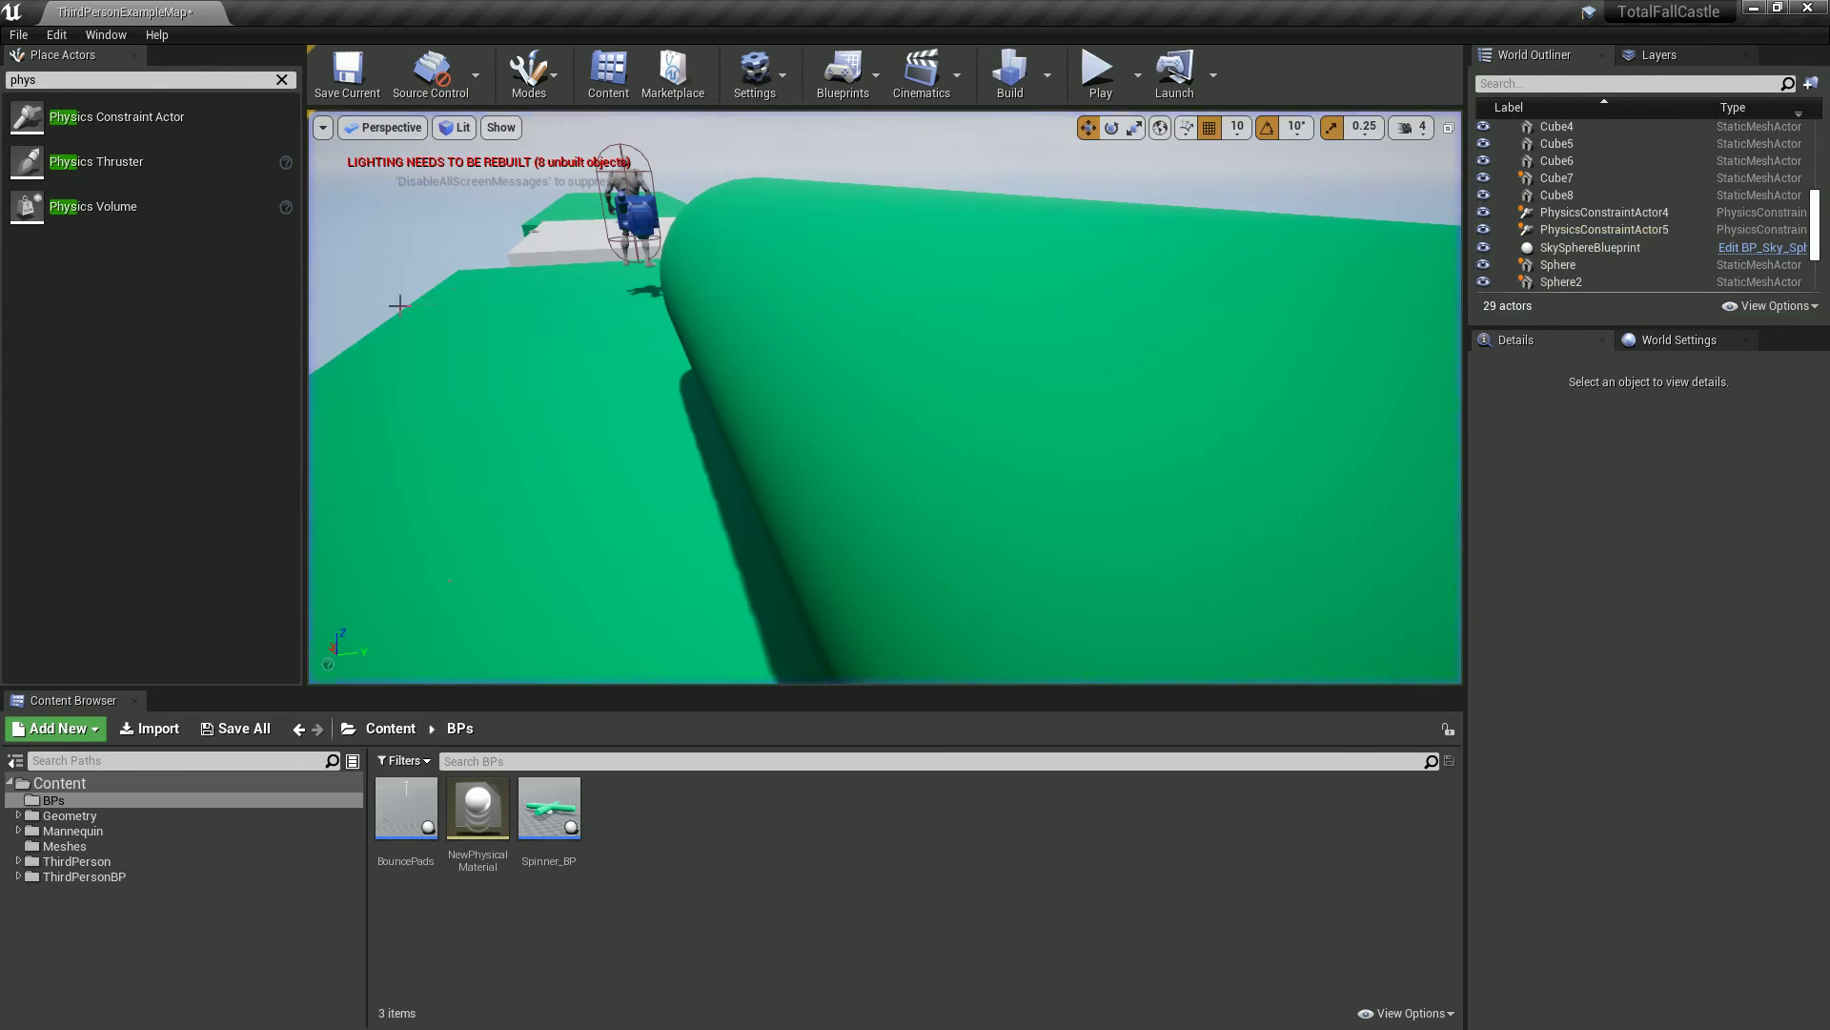
- Set the Target Velocity Strength of both physics constraints to 500
key(w)
right_drag(621, 343, 1001, 419)
right_drag(732, 184, 687, 191)
key(s)
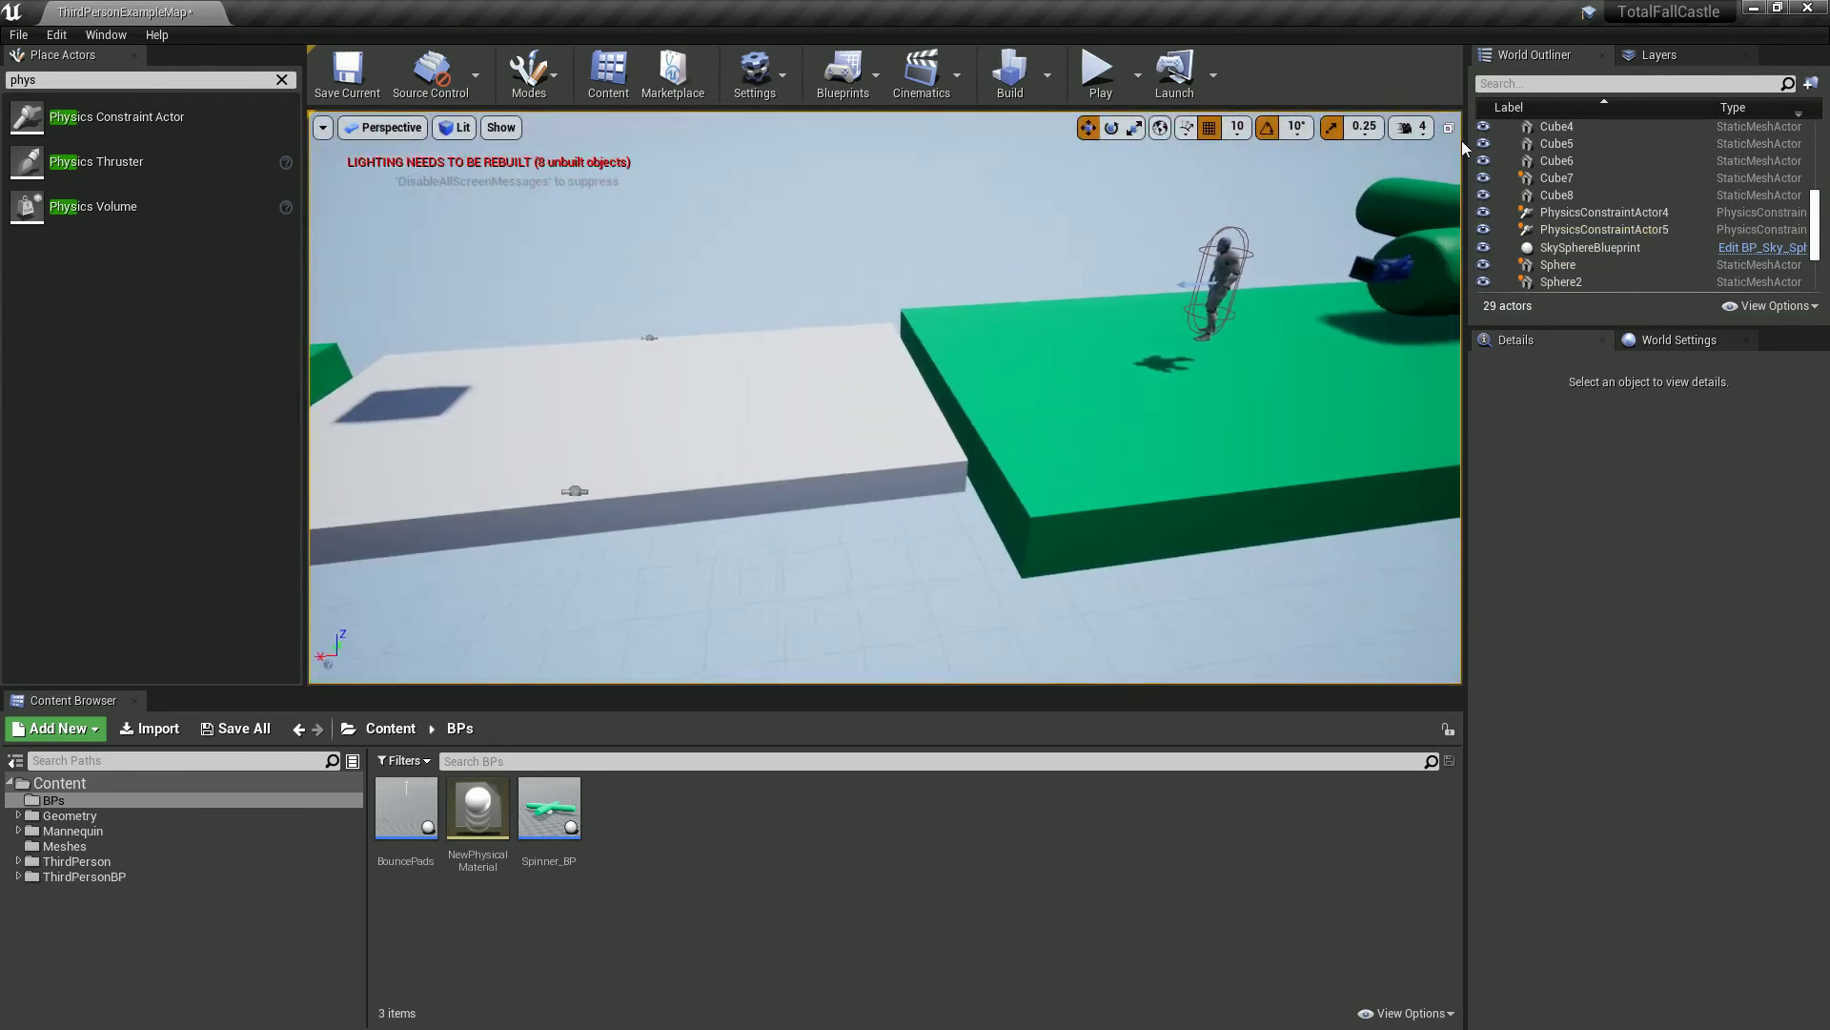
click(1611, 212)
shift+click(1611, 228)
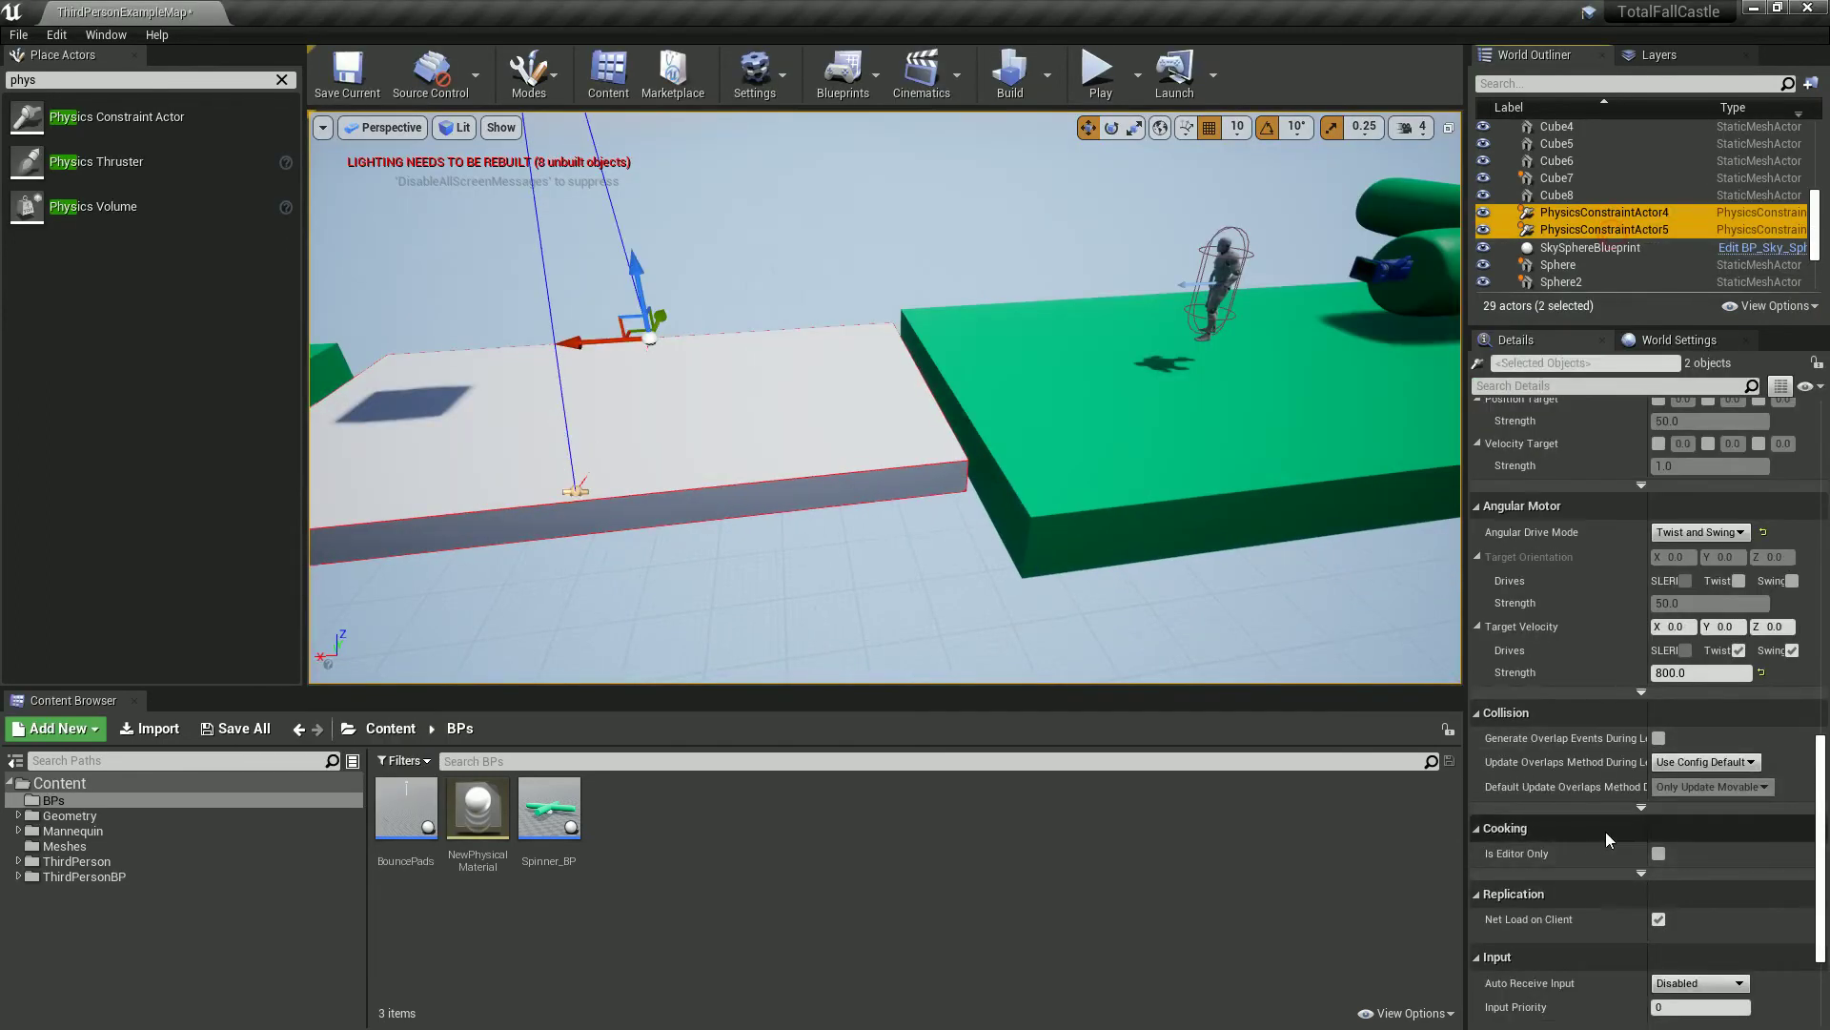
click(1727, 673)
text(500)
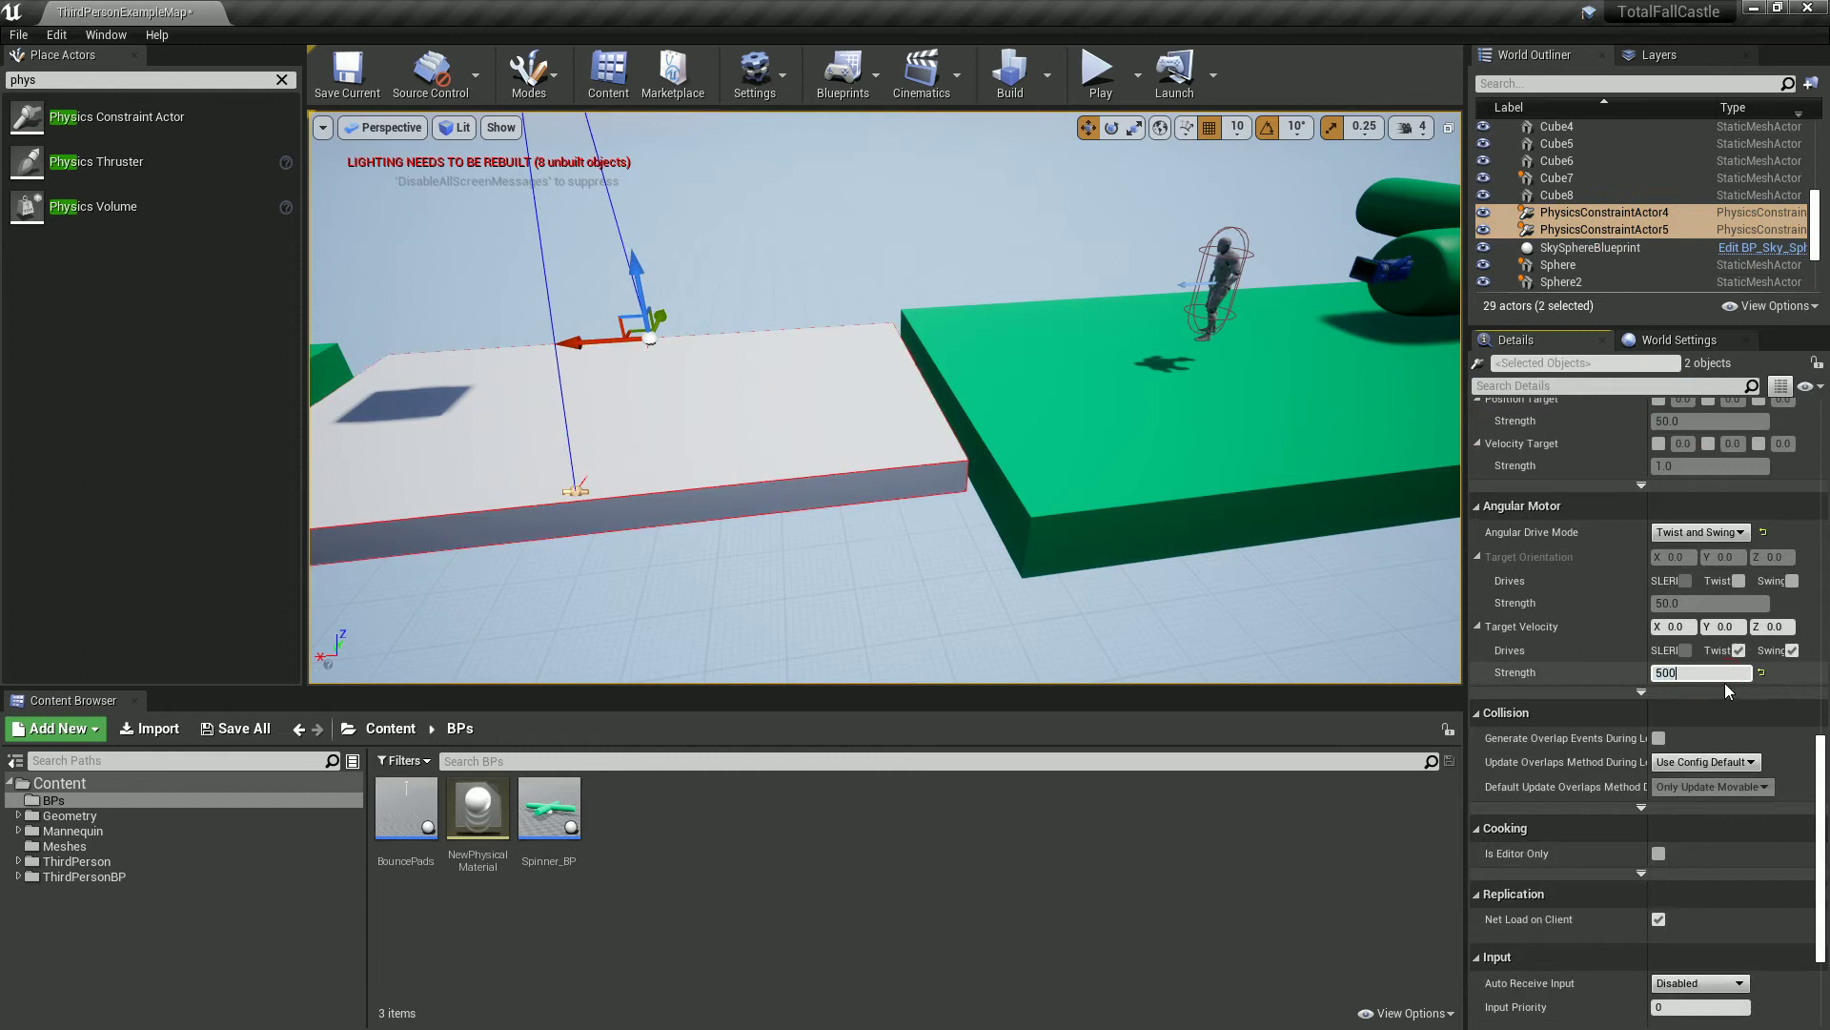
- Play-test the slab with the velocity drive strength of 500, jumping across it in both directions, and stop the session
click(1098, 75)
click(1081, 295)
key(w)
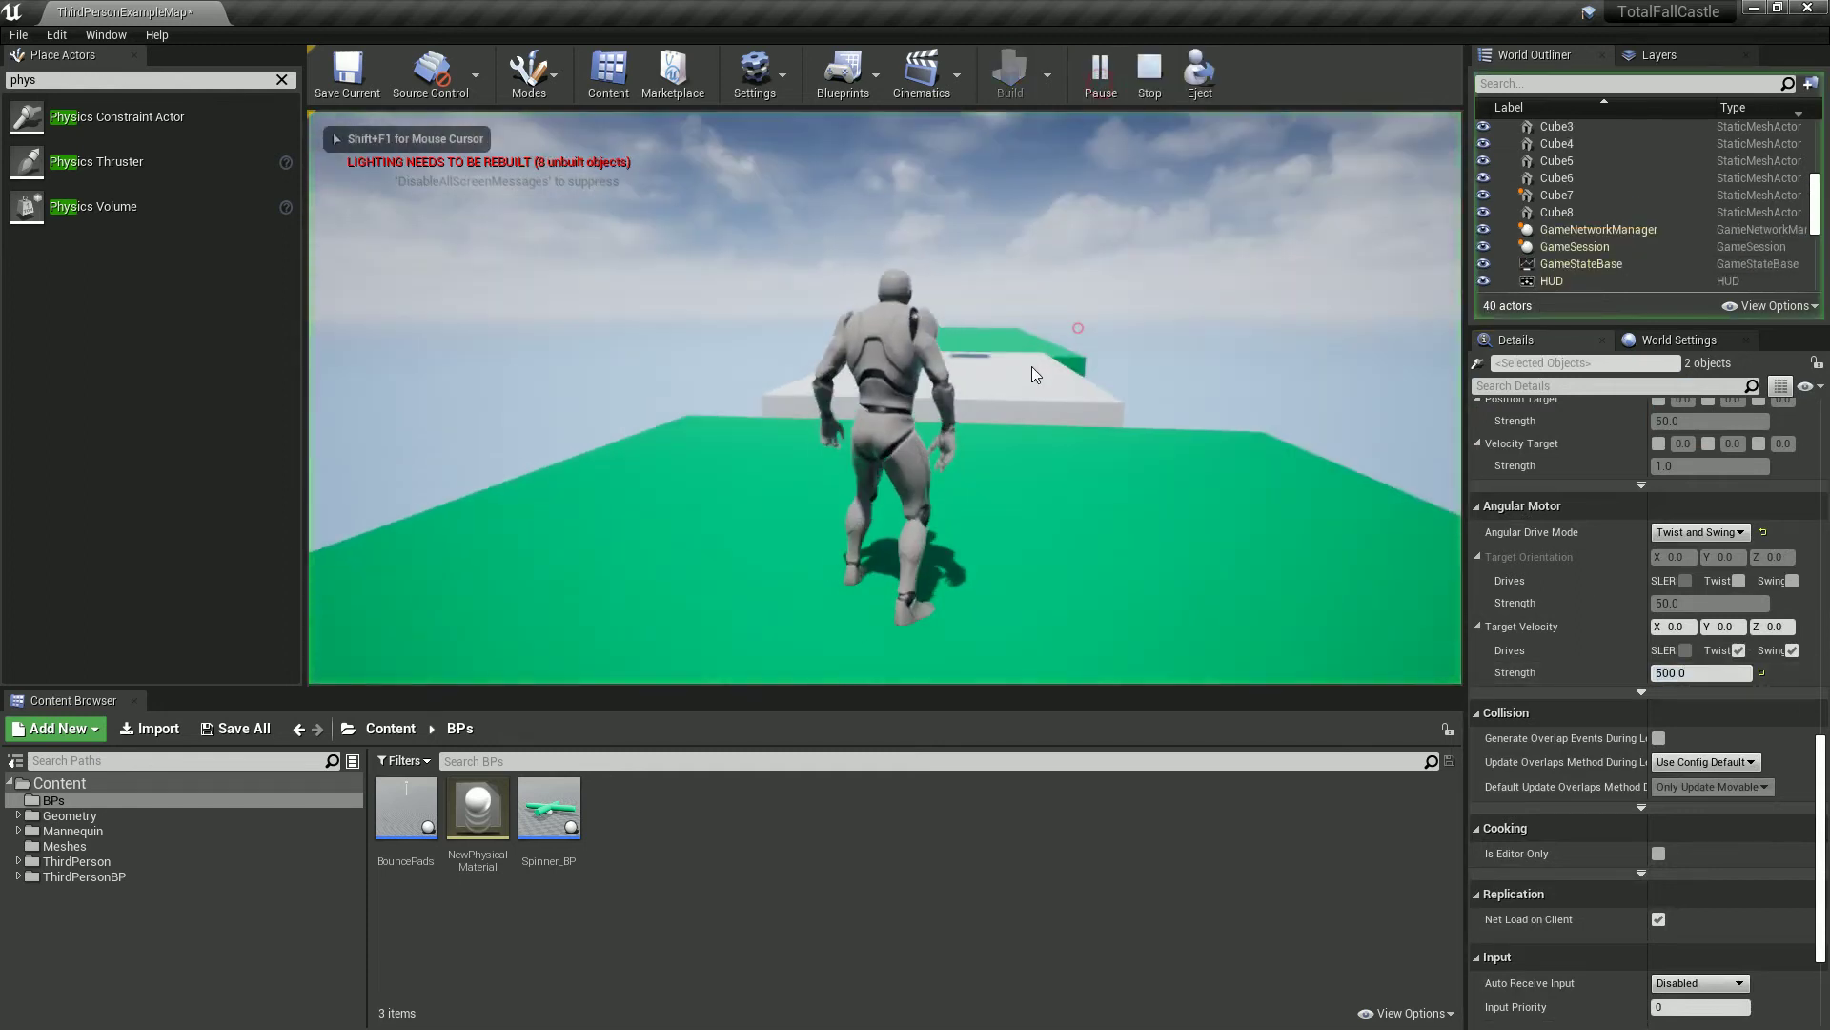
key(space)
key(w)
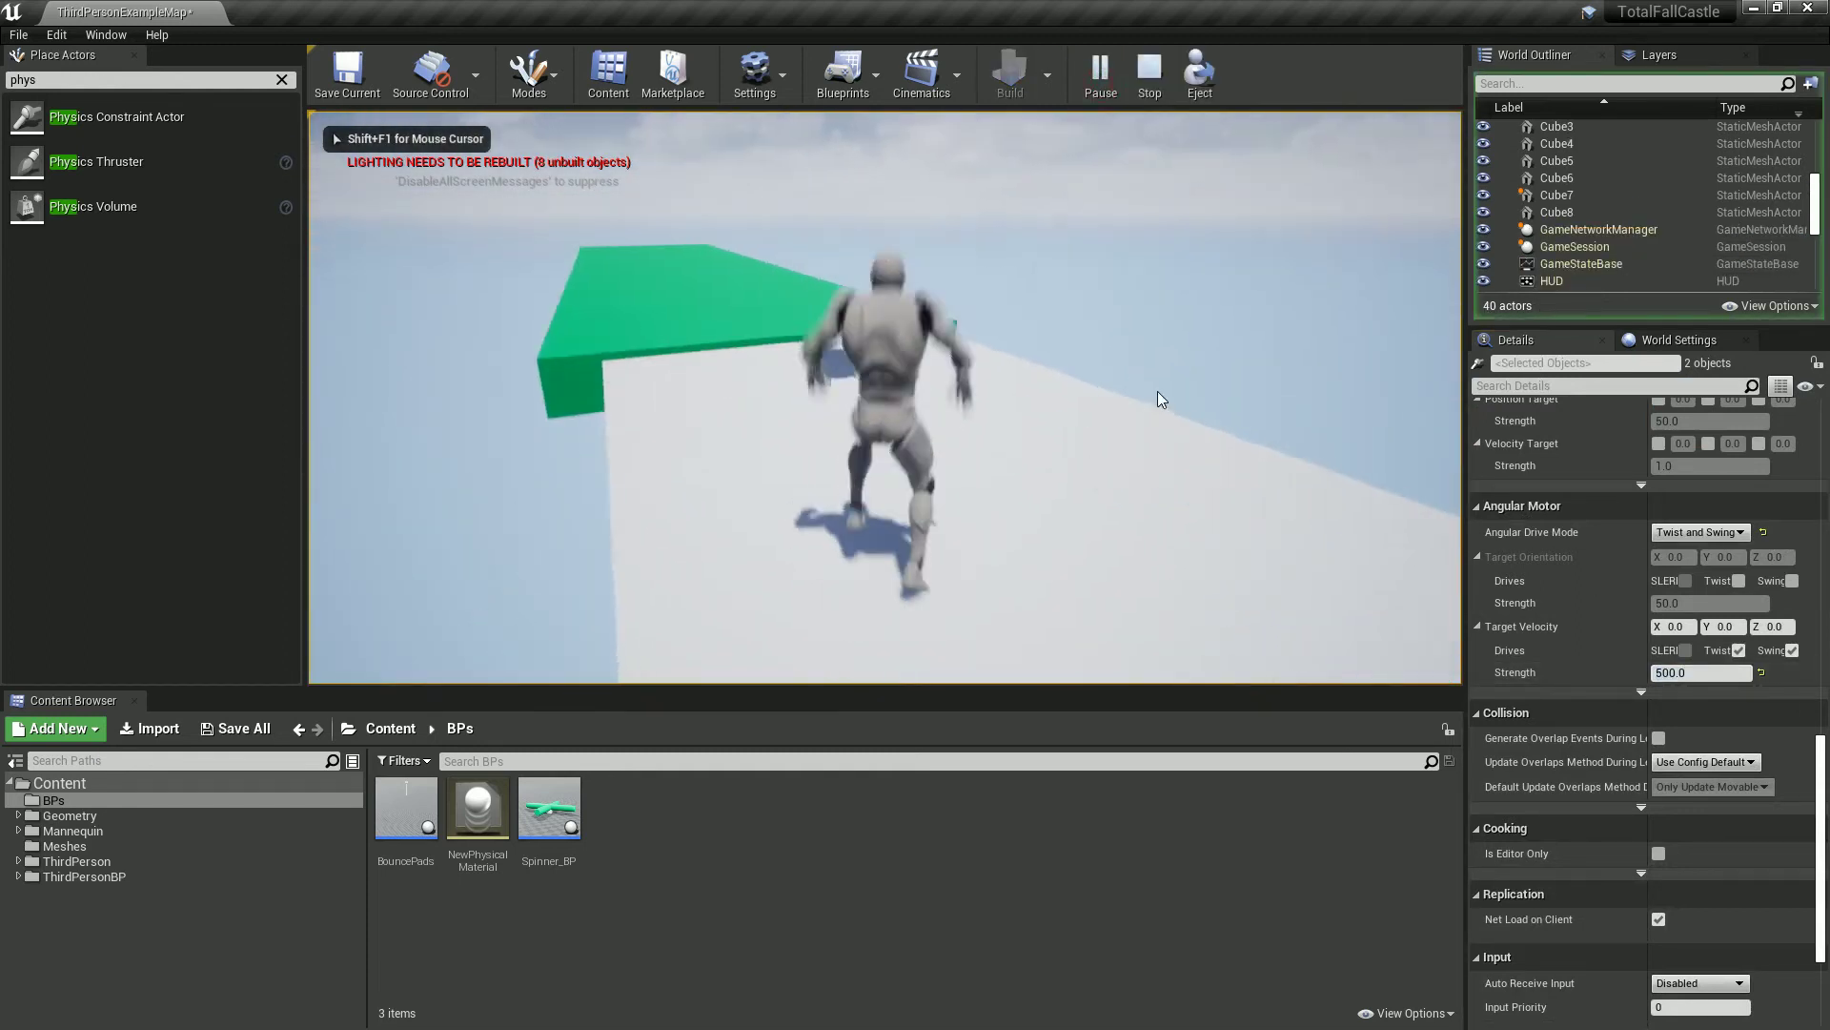
key(space)
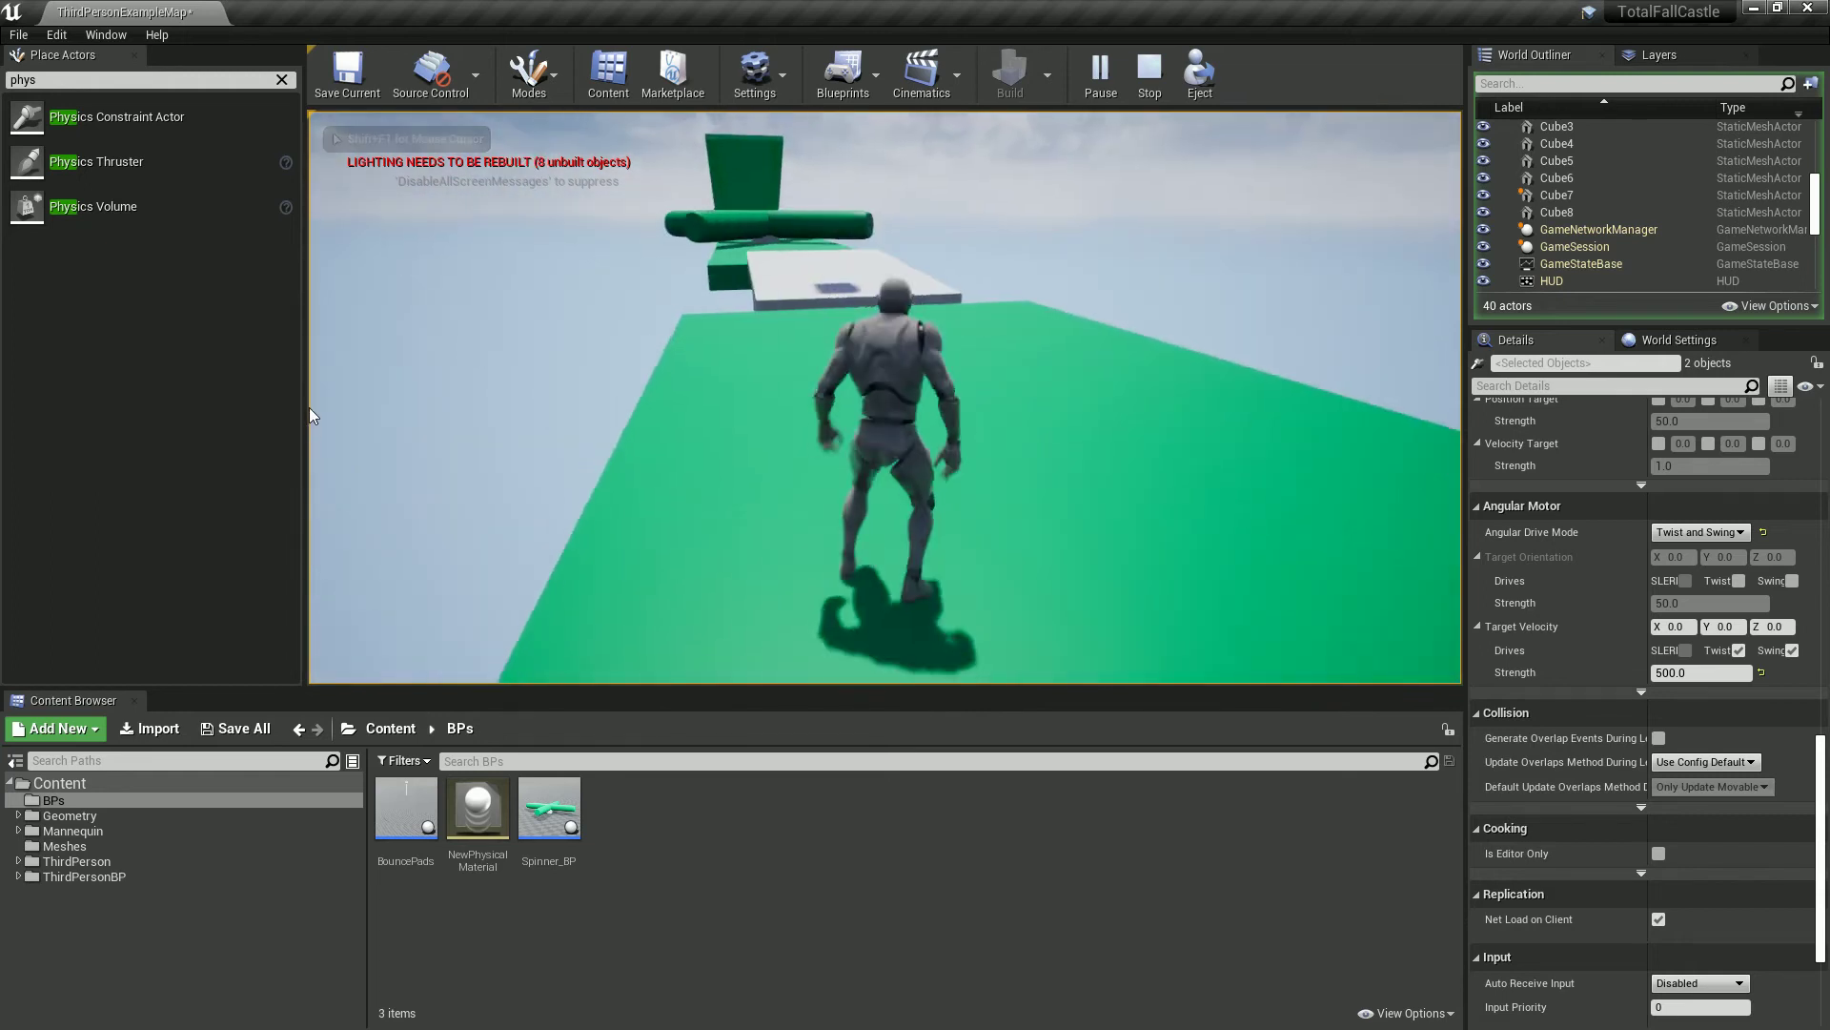
key(space)
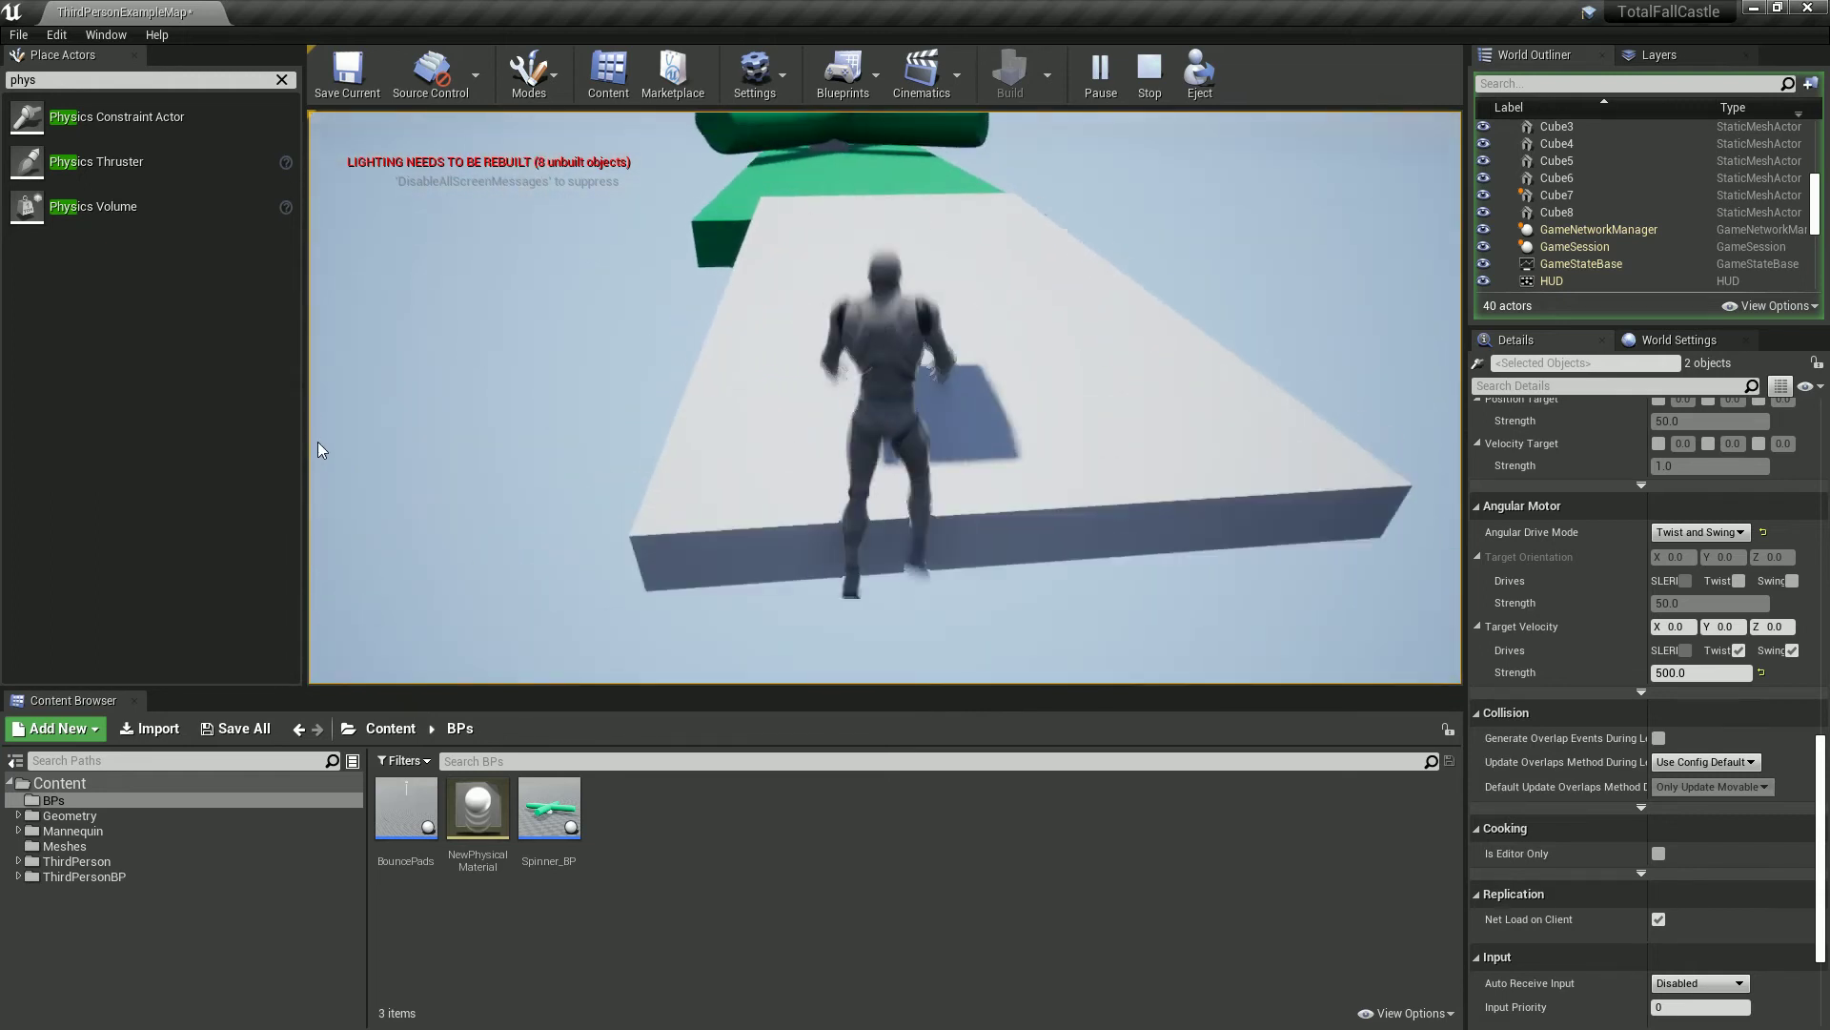
key(w)
key(space)
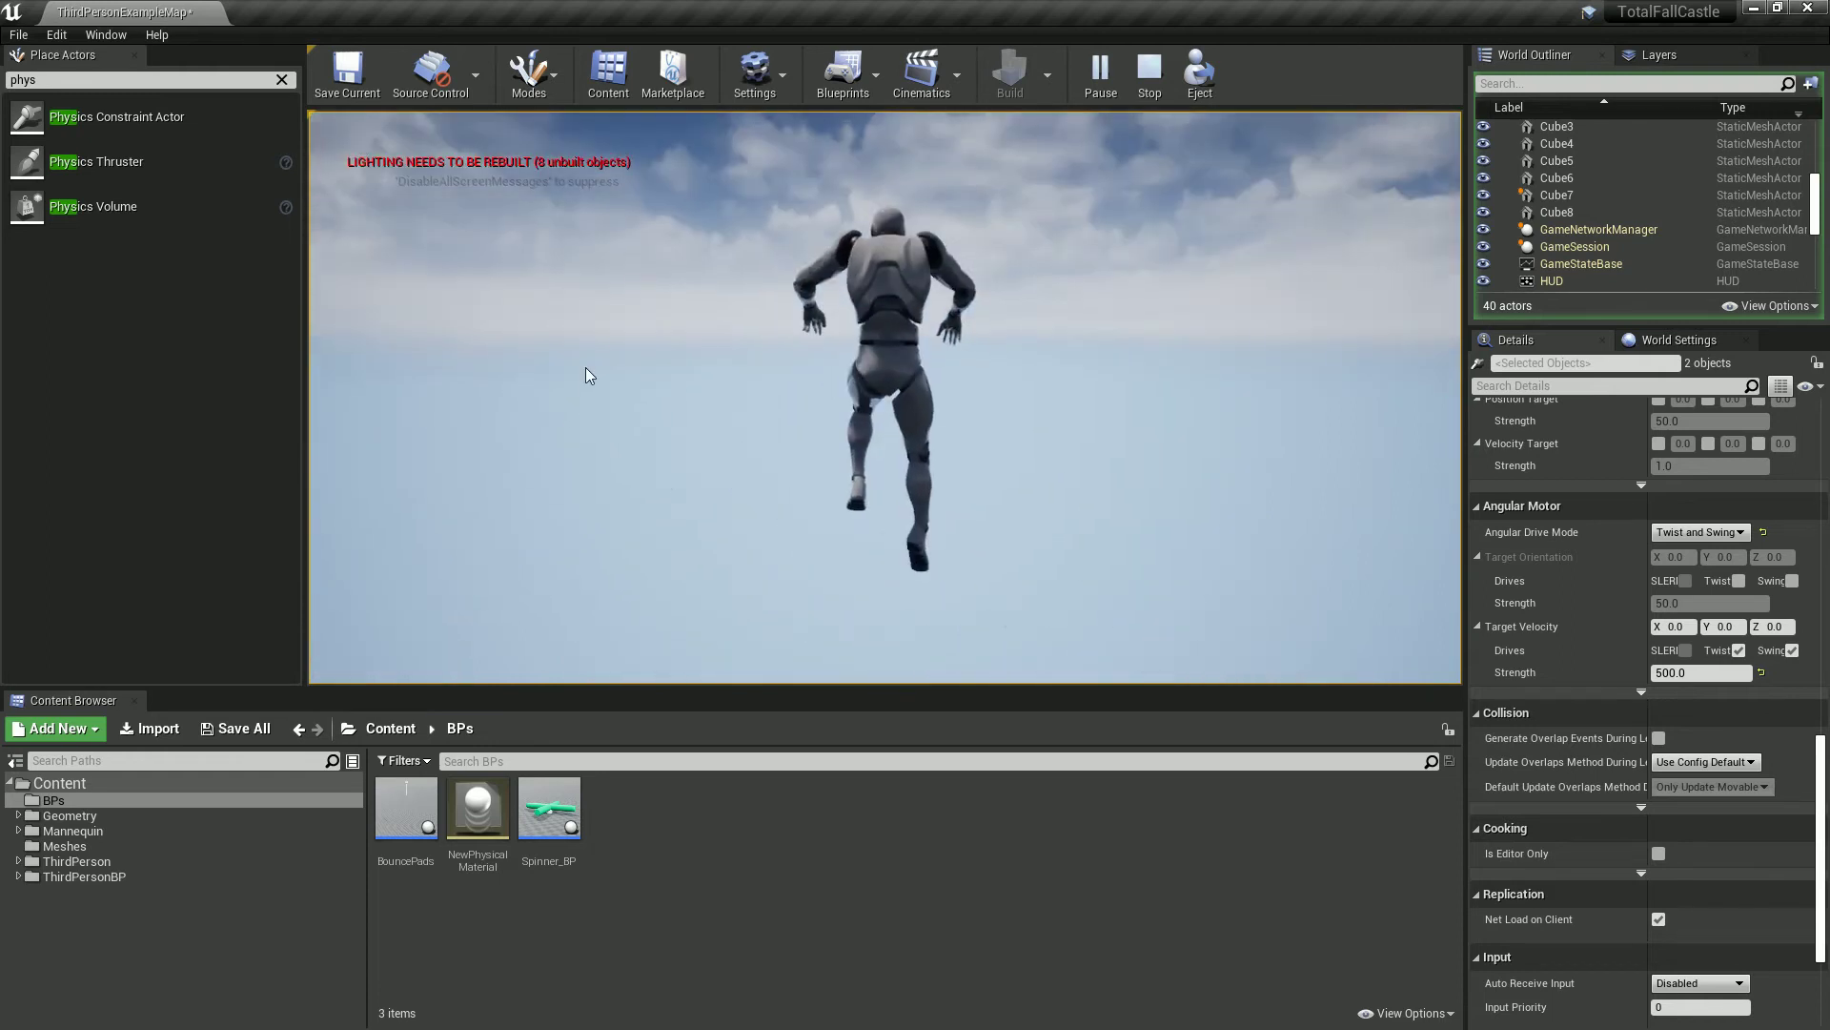
key(Escape)
- Run another play session to check the slab's tilt while crossing it and jumping back onto it, and stop it
click(1110, 87)
key(w)
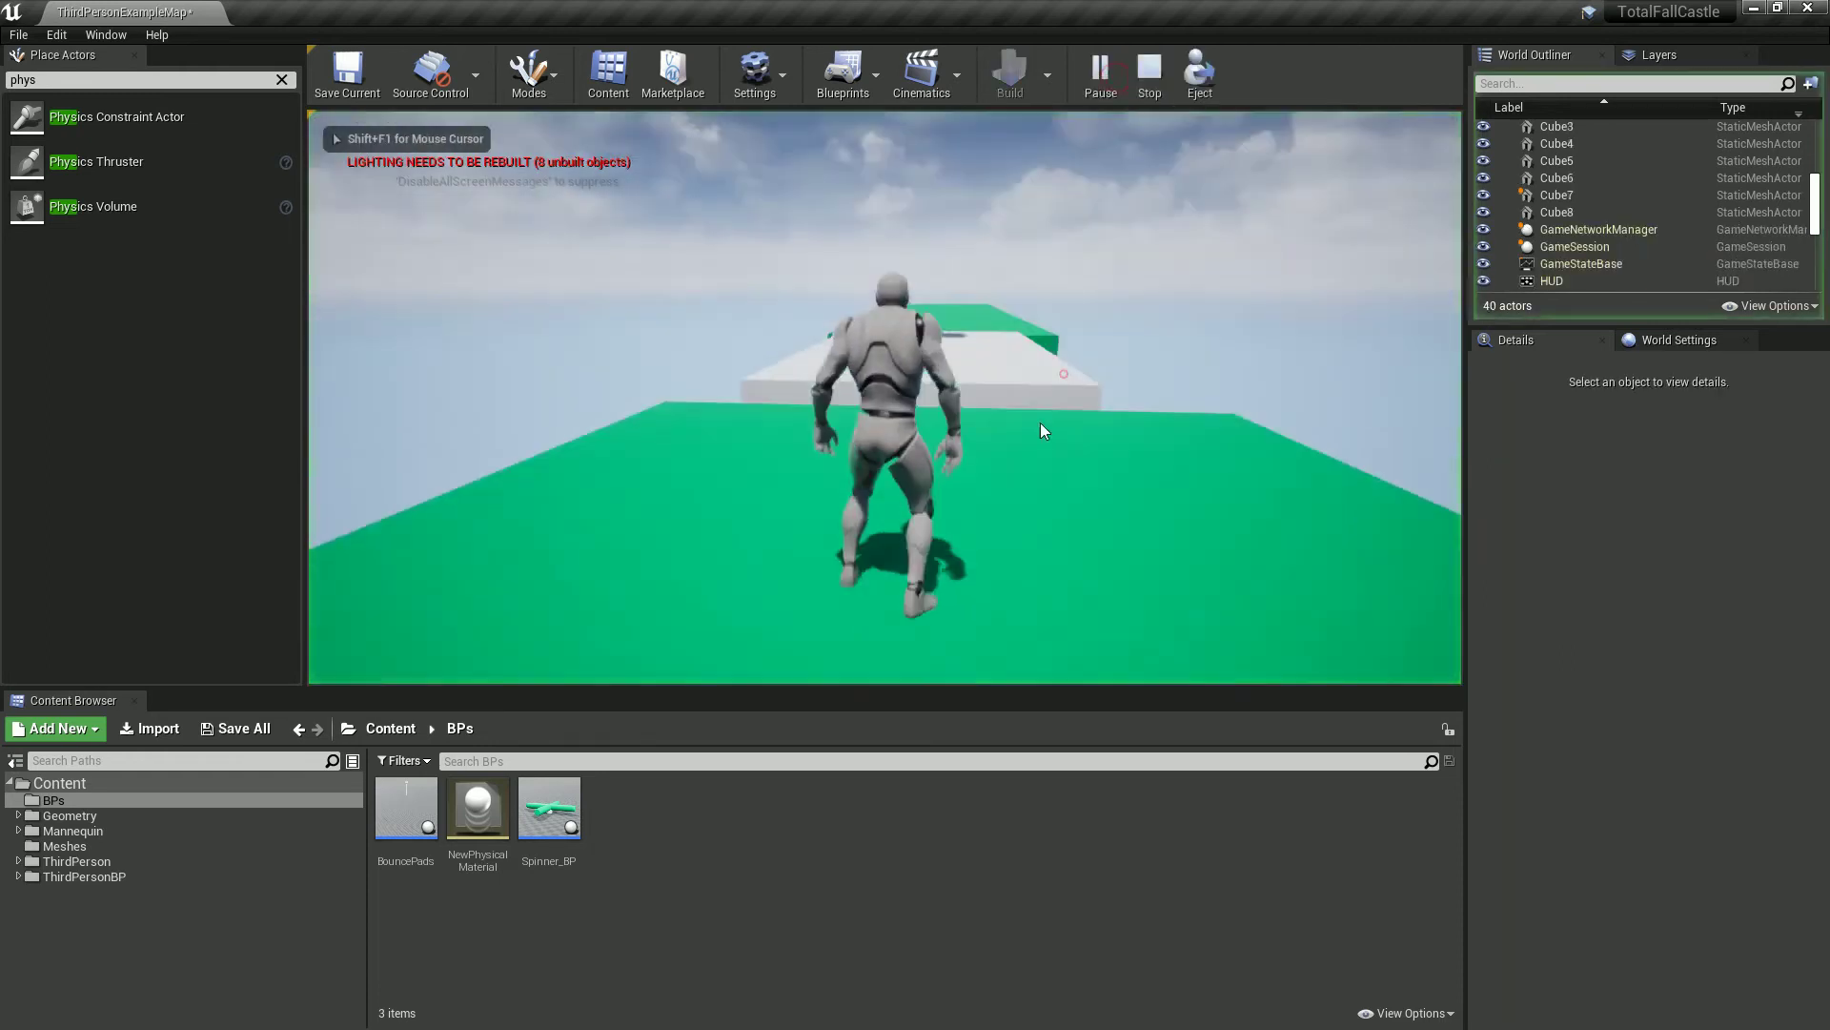
key(space)
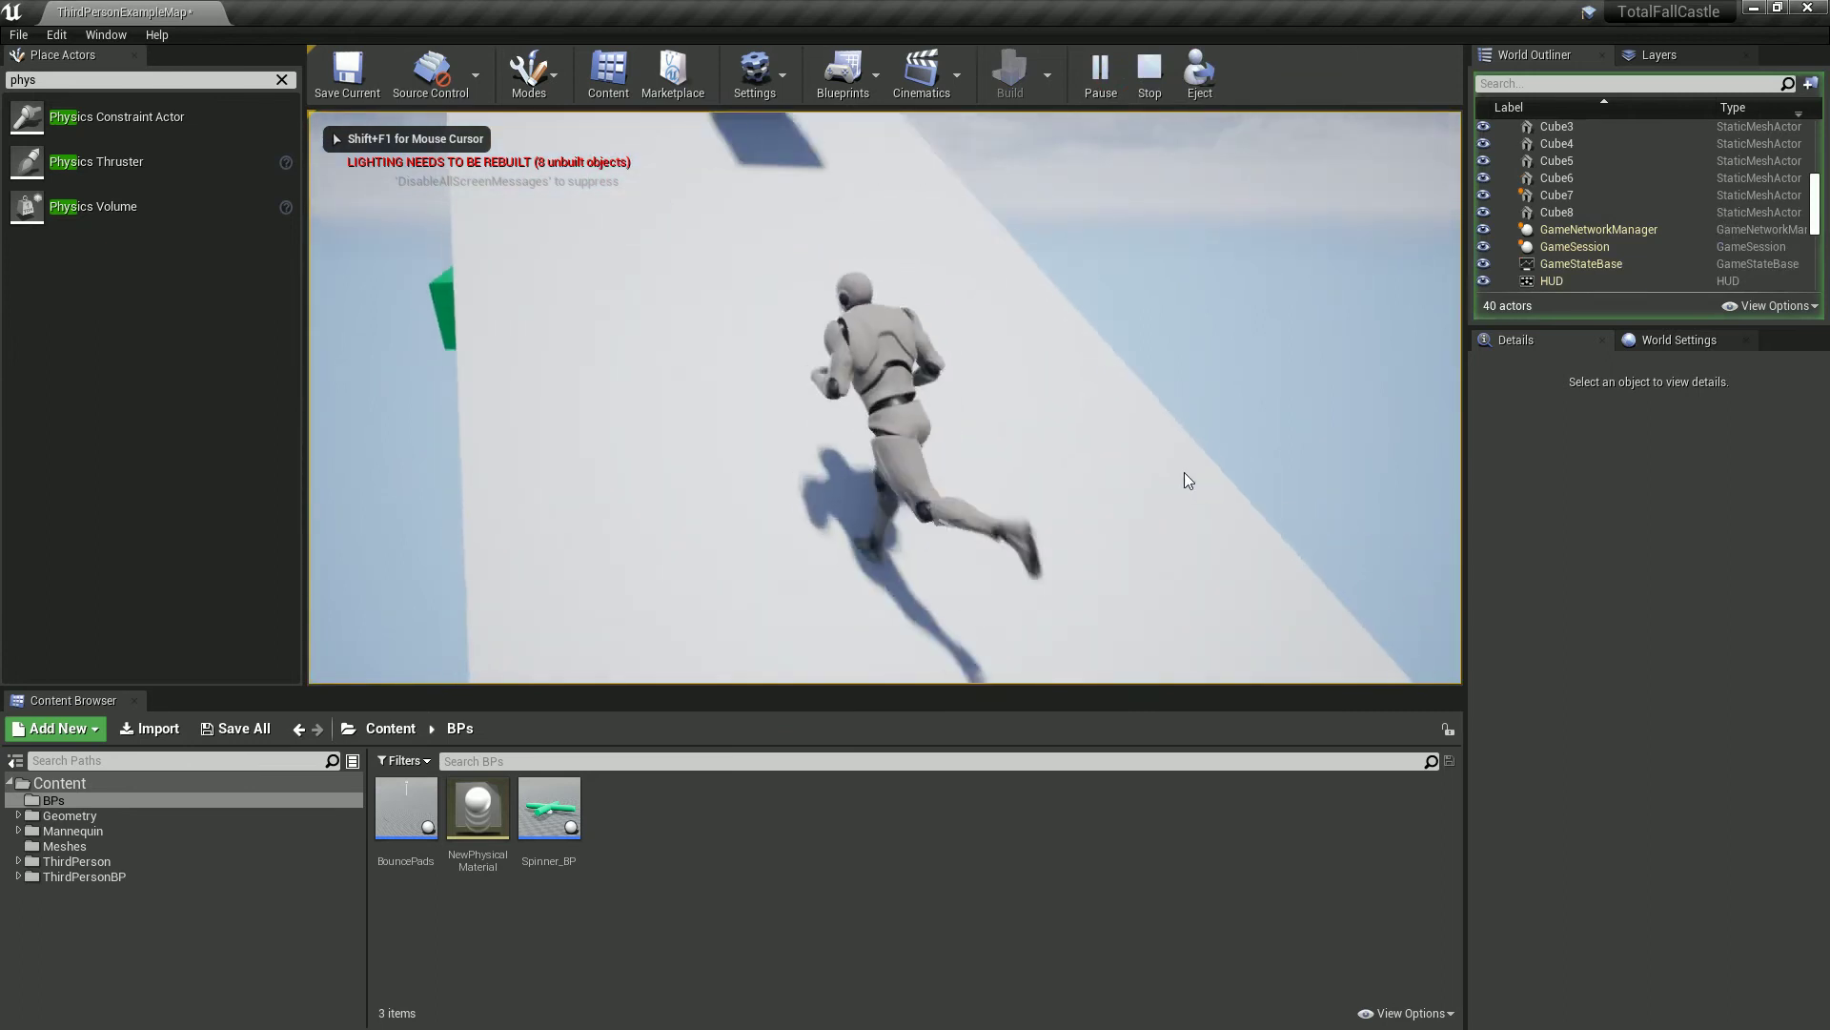
key(space)
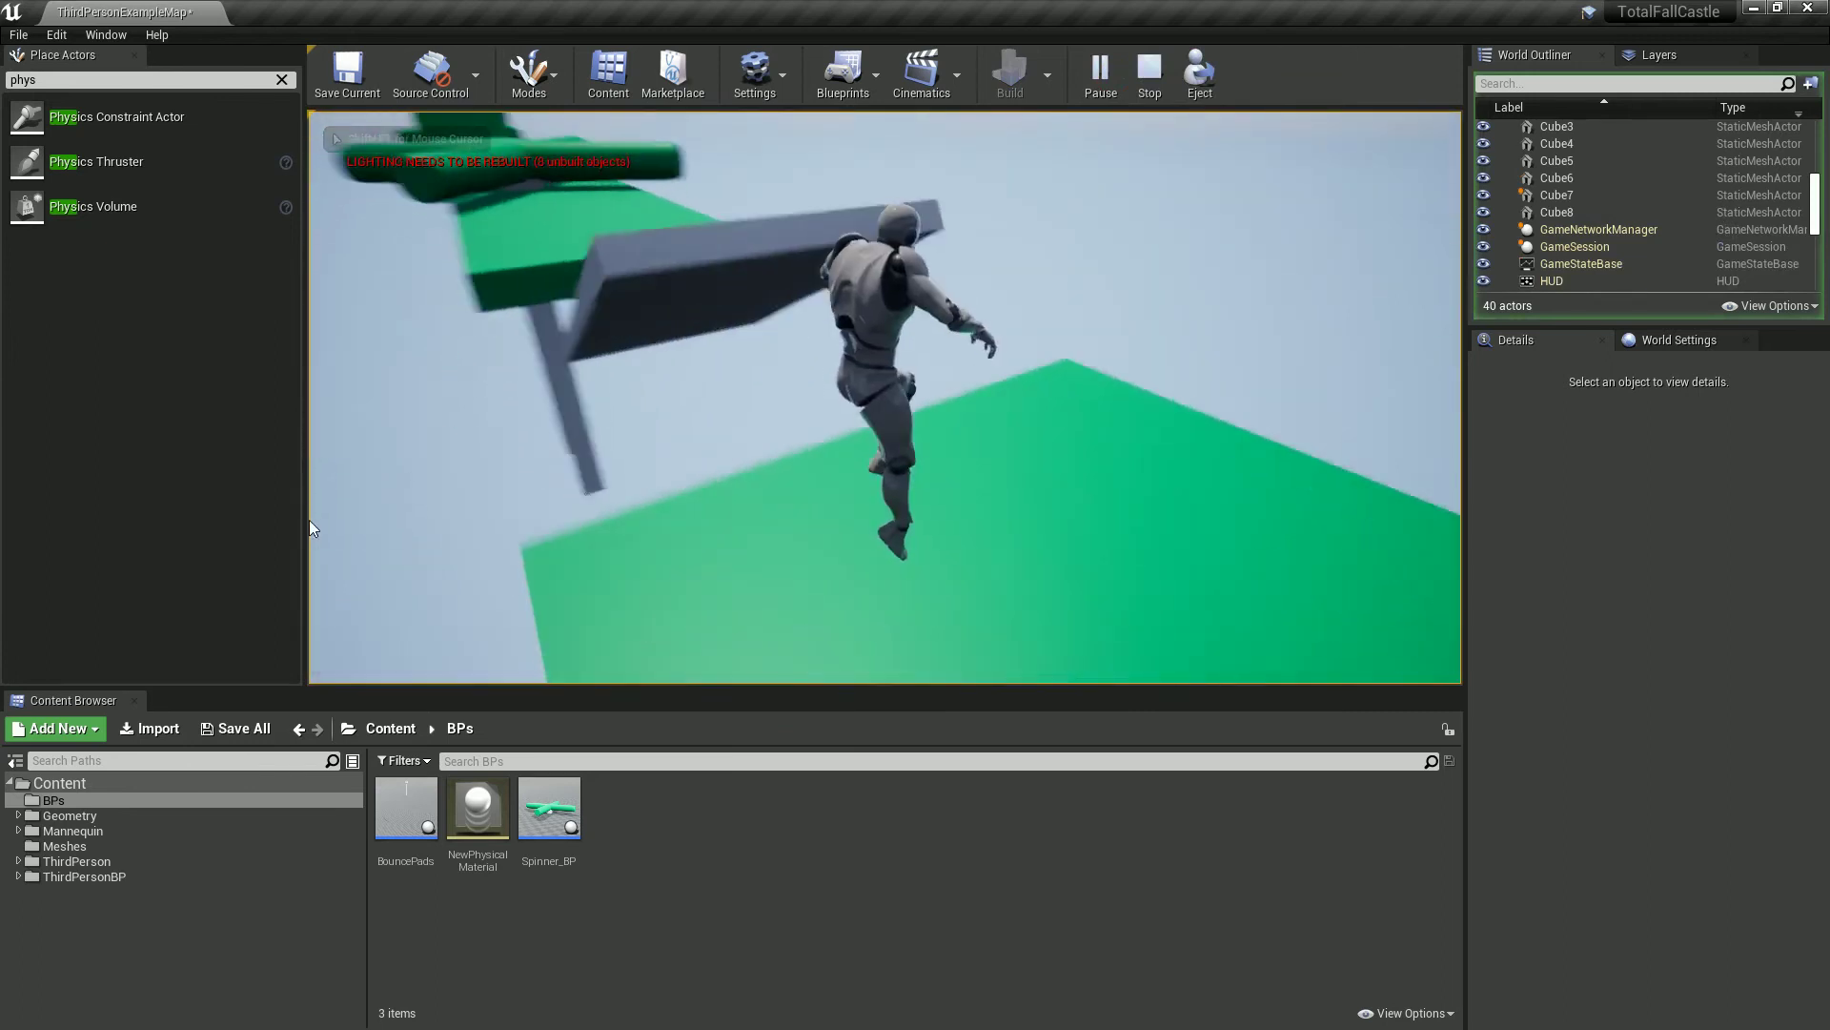
key(w)
key(w)
key(space)
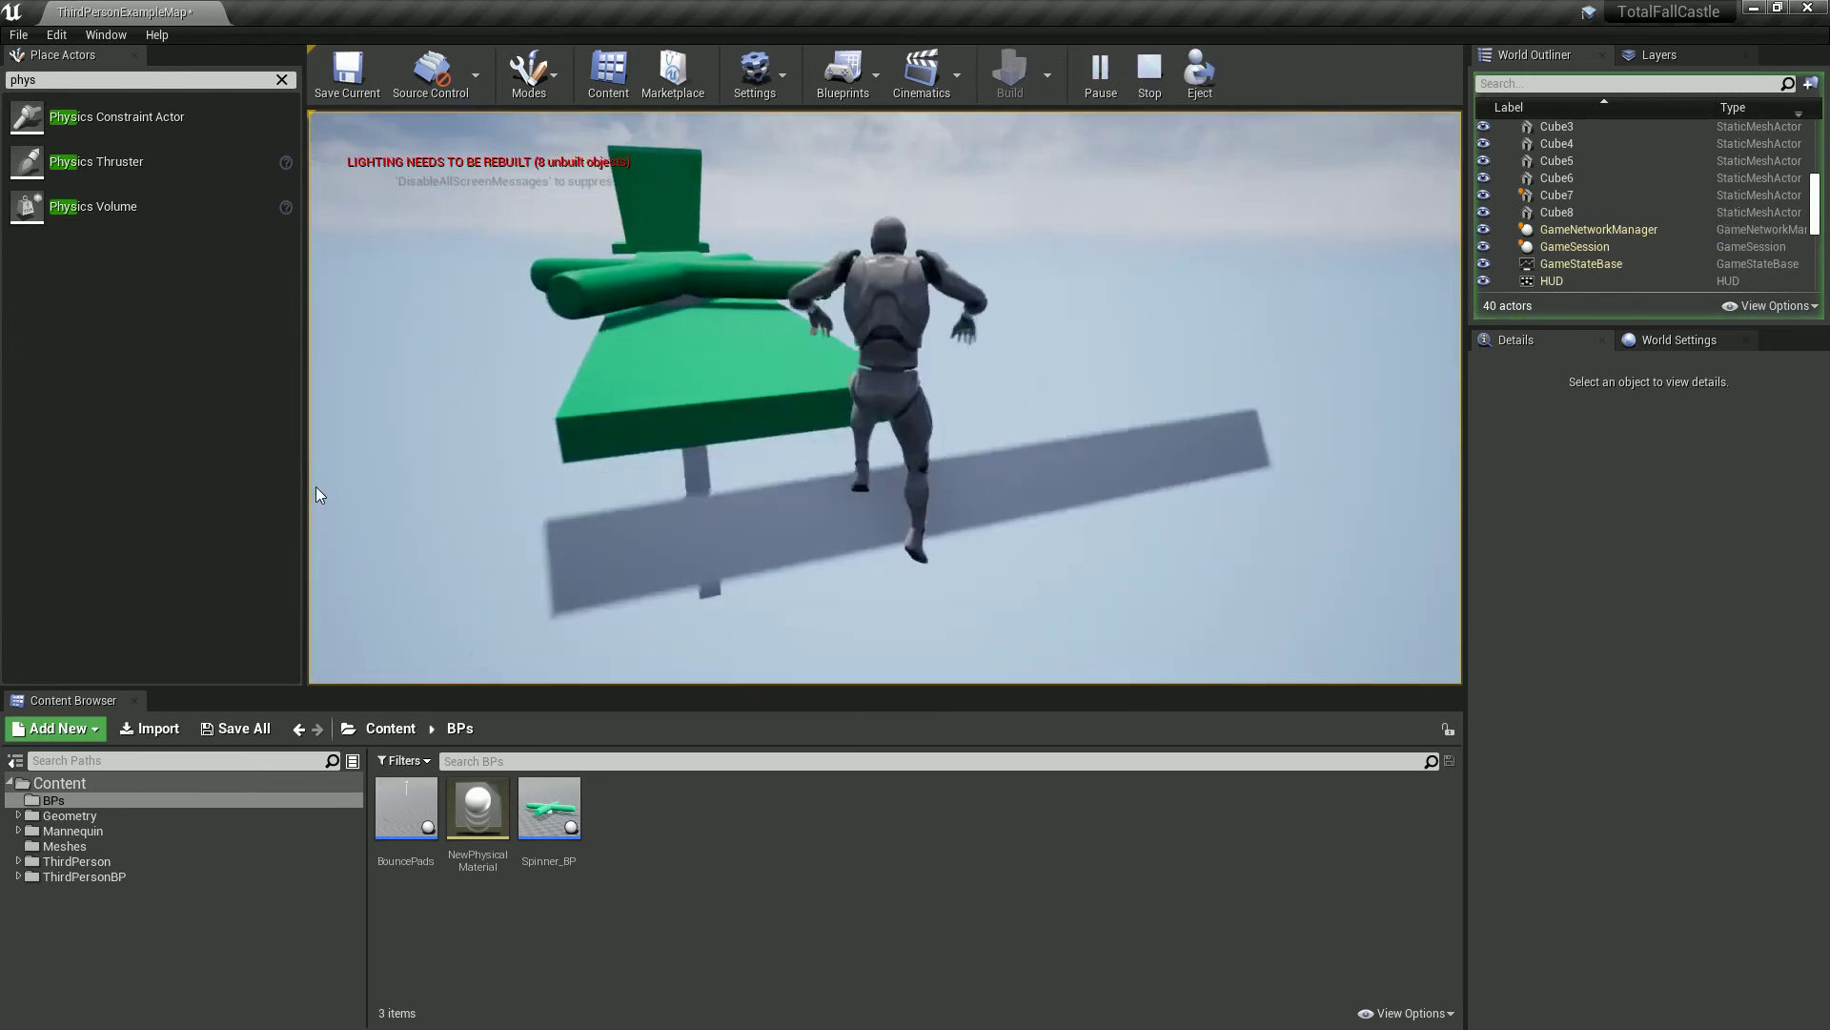
key(Escape)
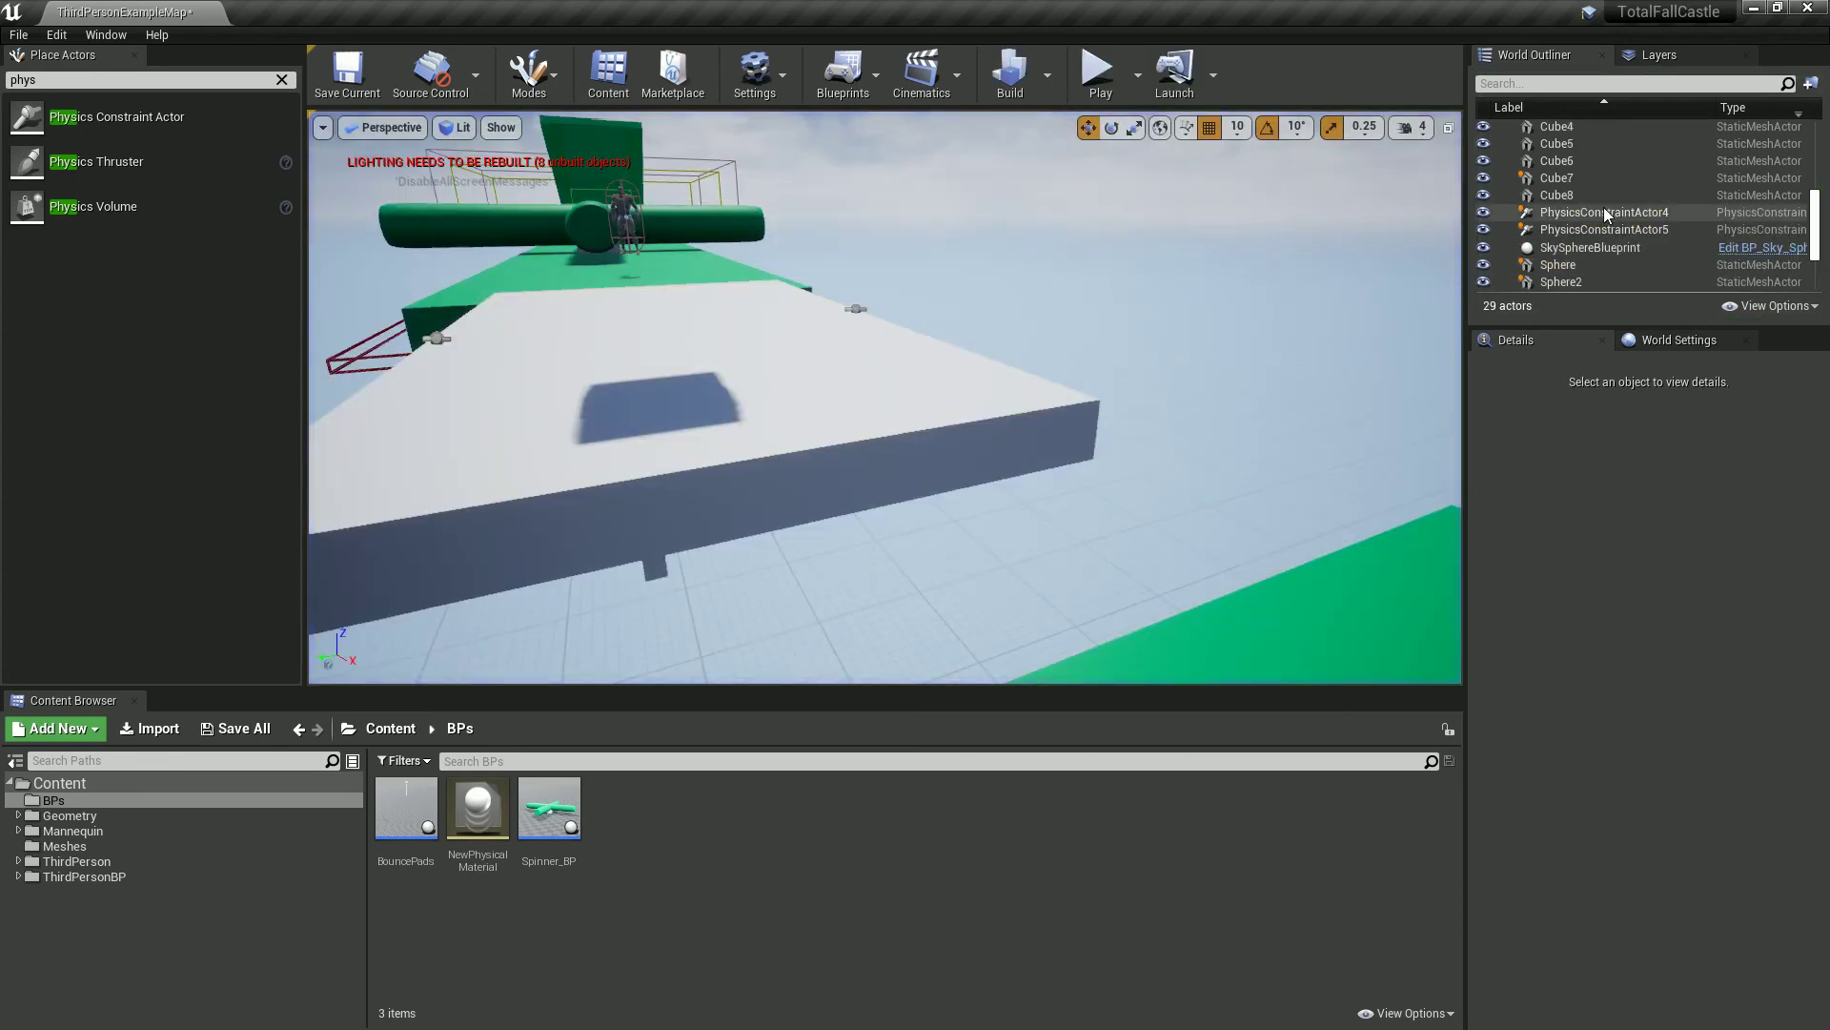
- Set the angular motor's Target Velocity Strength of both physics constraints to 400
click(1605, 212)
shift+click(1606, 230)
scroll(1709, 668, down, 3)
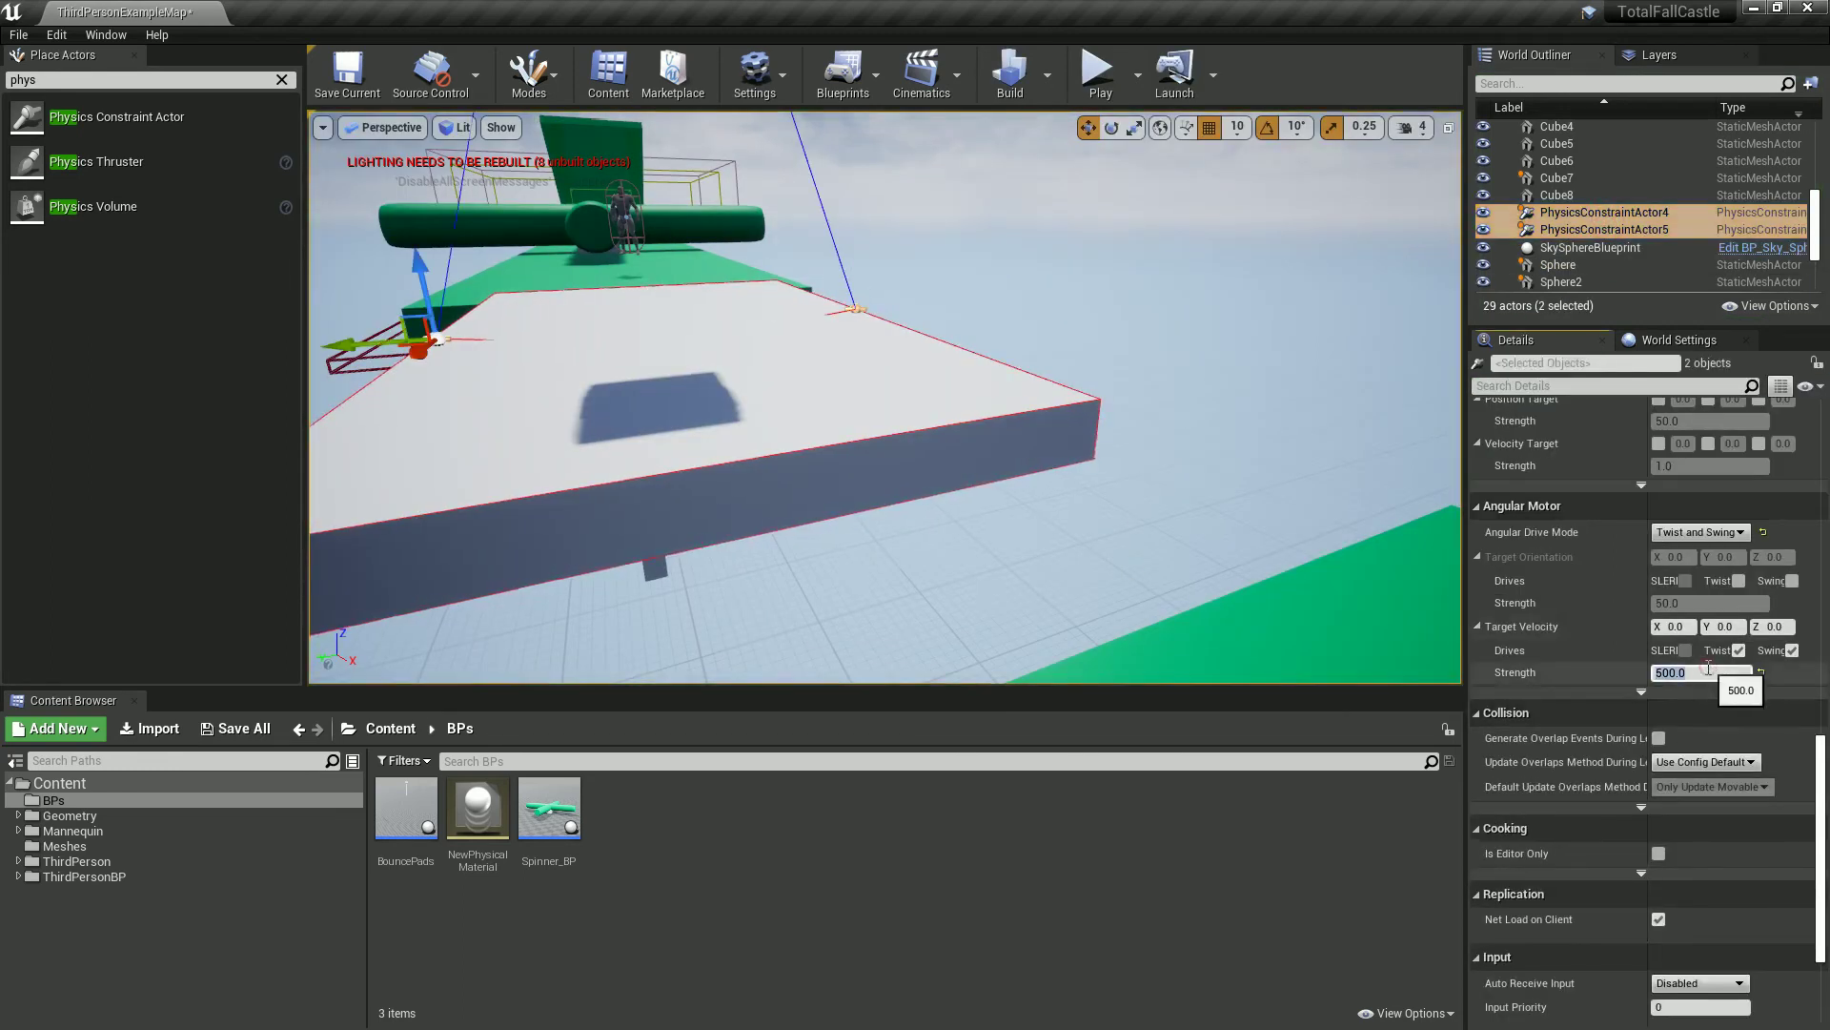
- Play-test the slab with the velocity strength of 400 in two sessions, jumping onto and across it, and stop each session
click(1097, 71)
key(space)
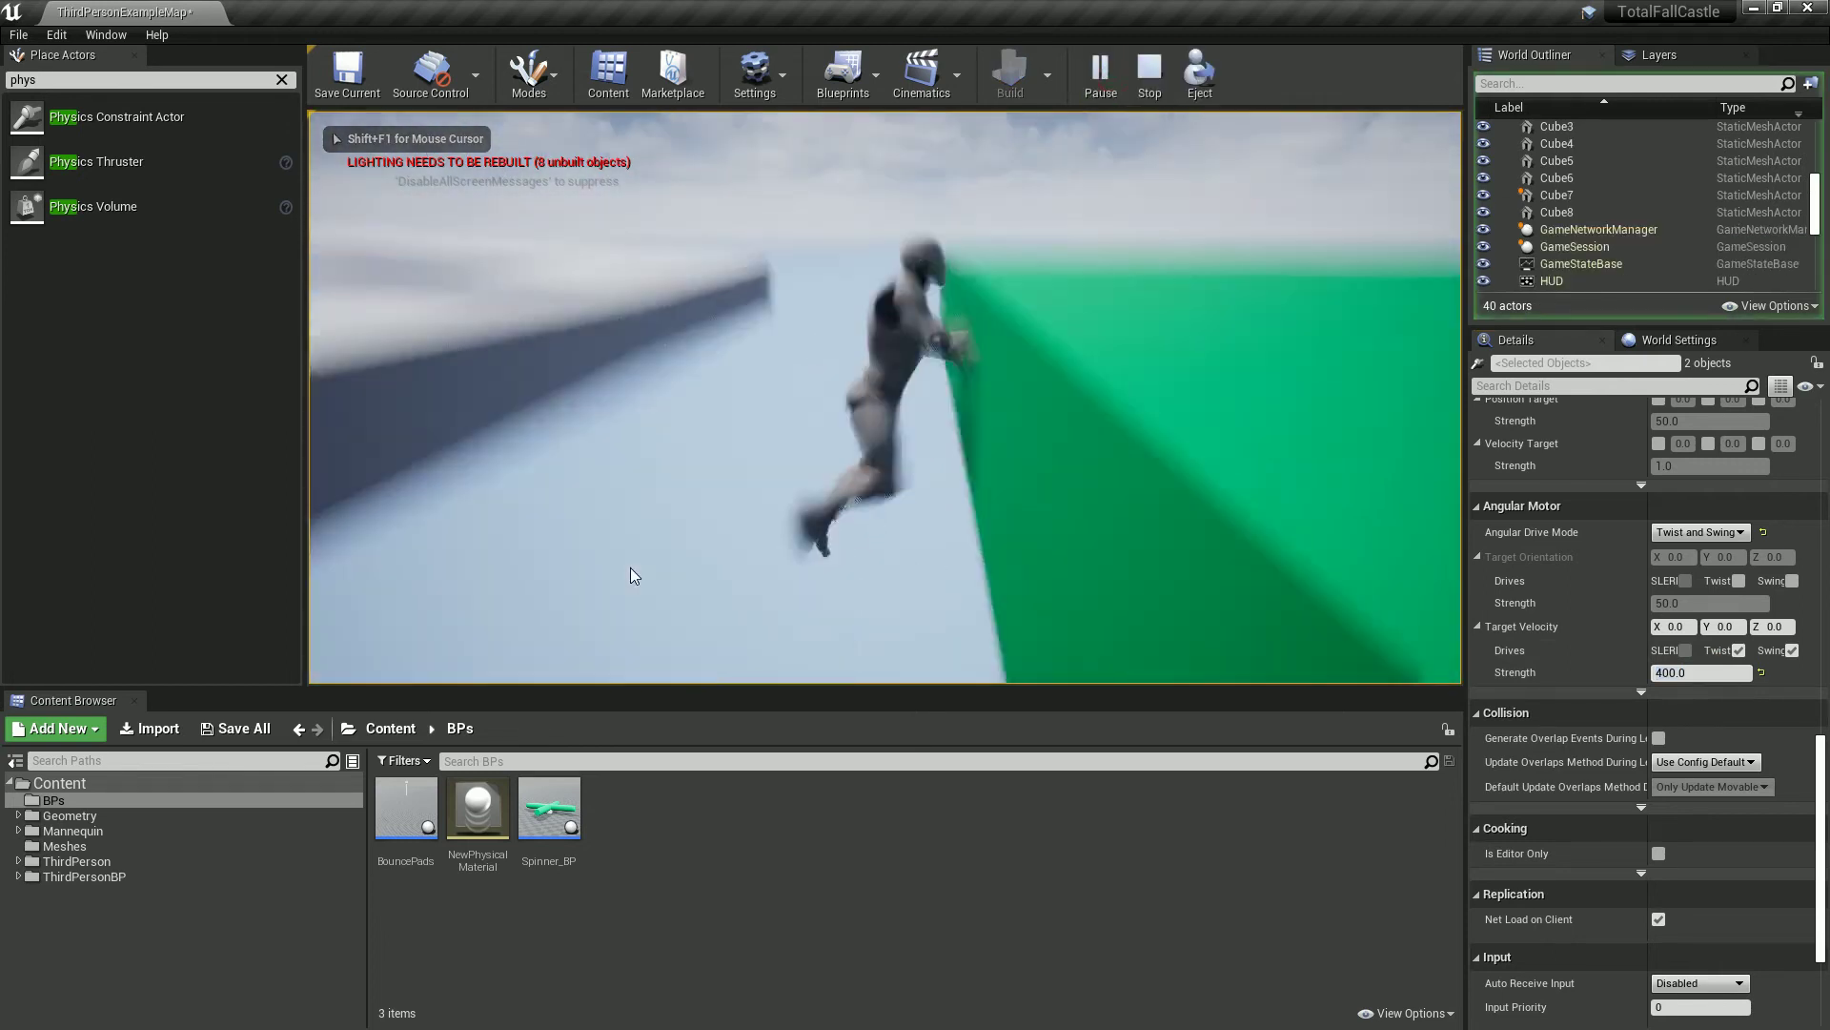
key(Escape)
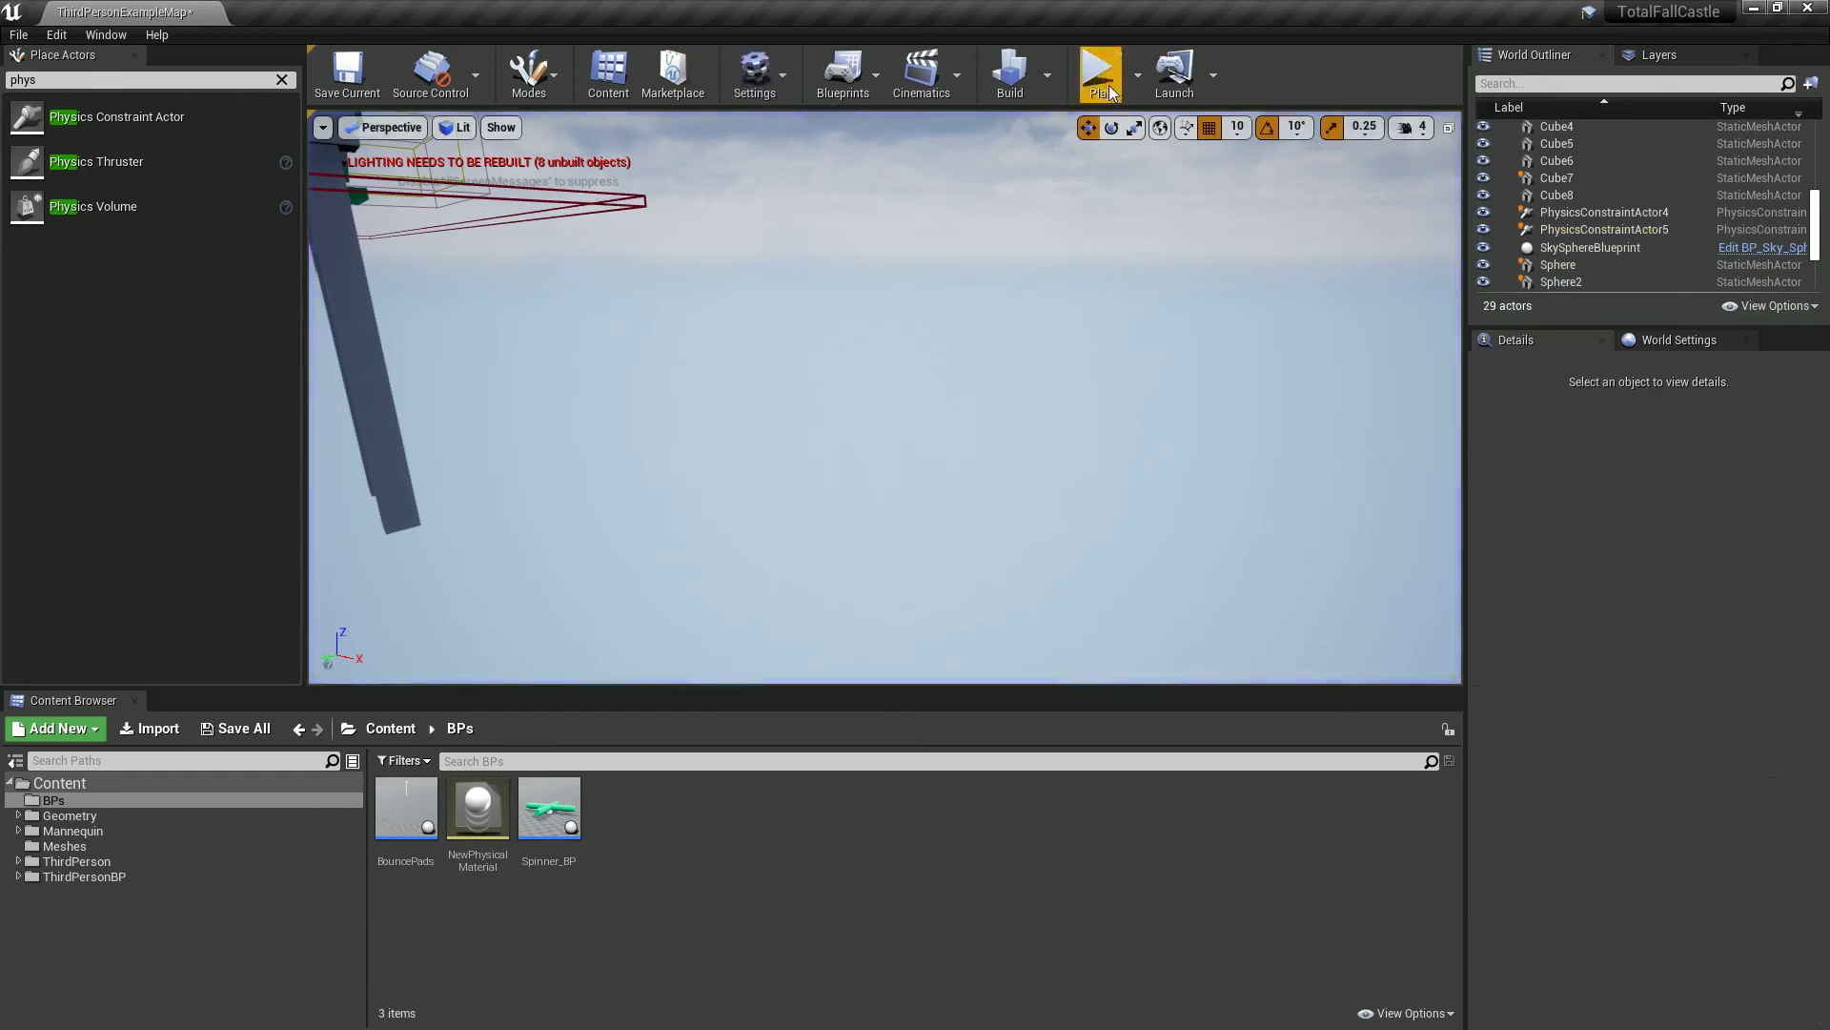
key(alt+p)
key(w)
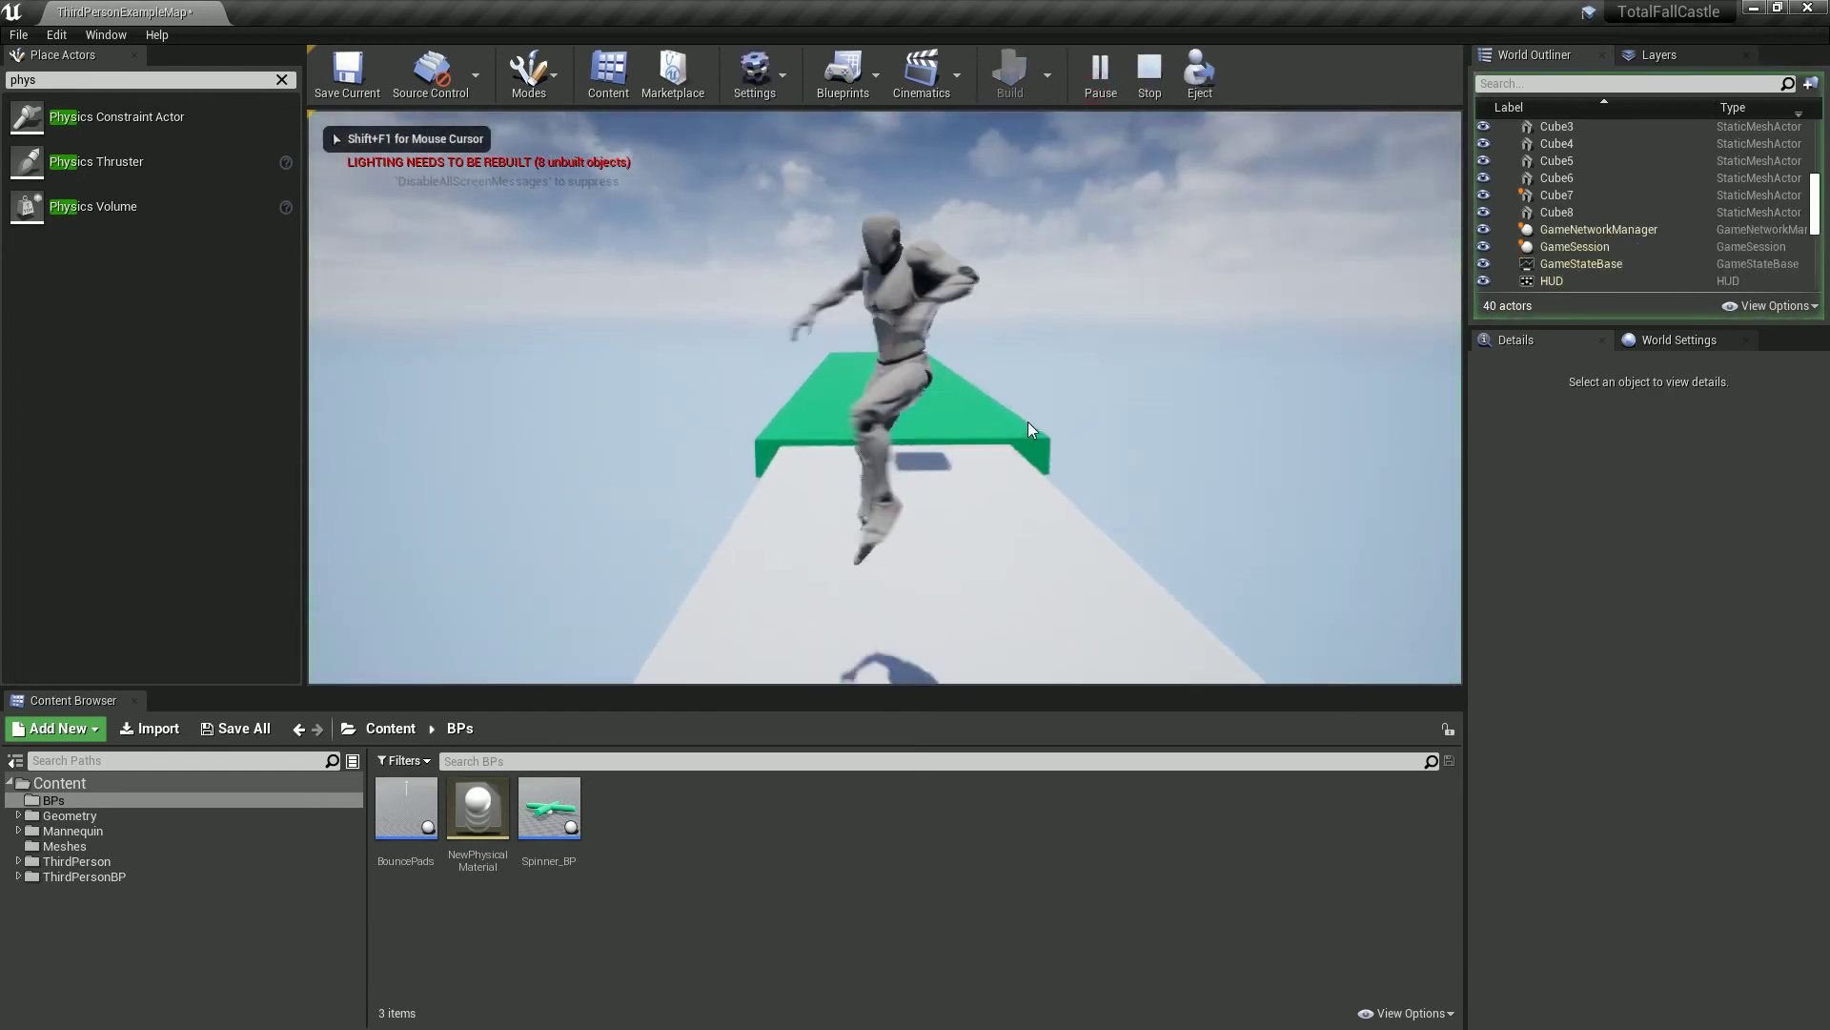
key(space)
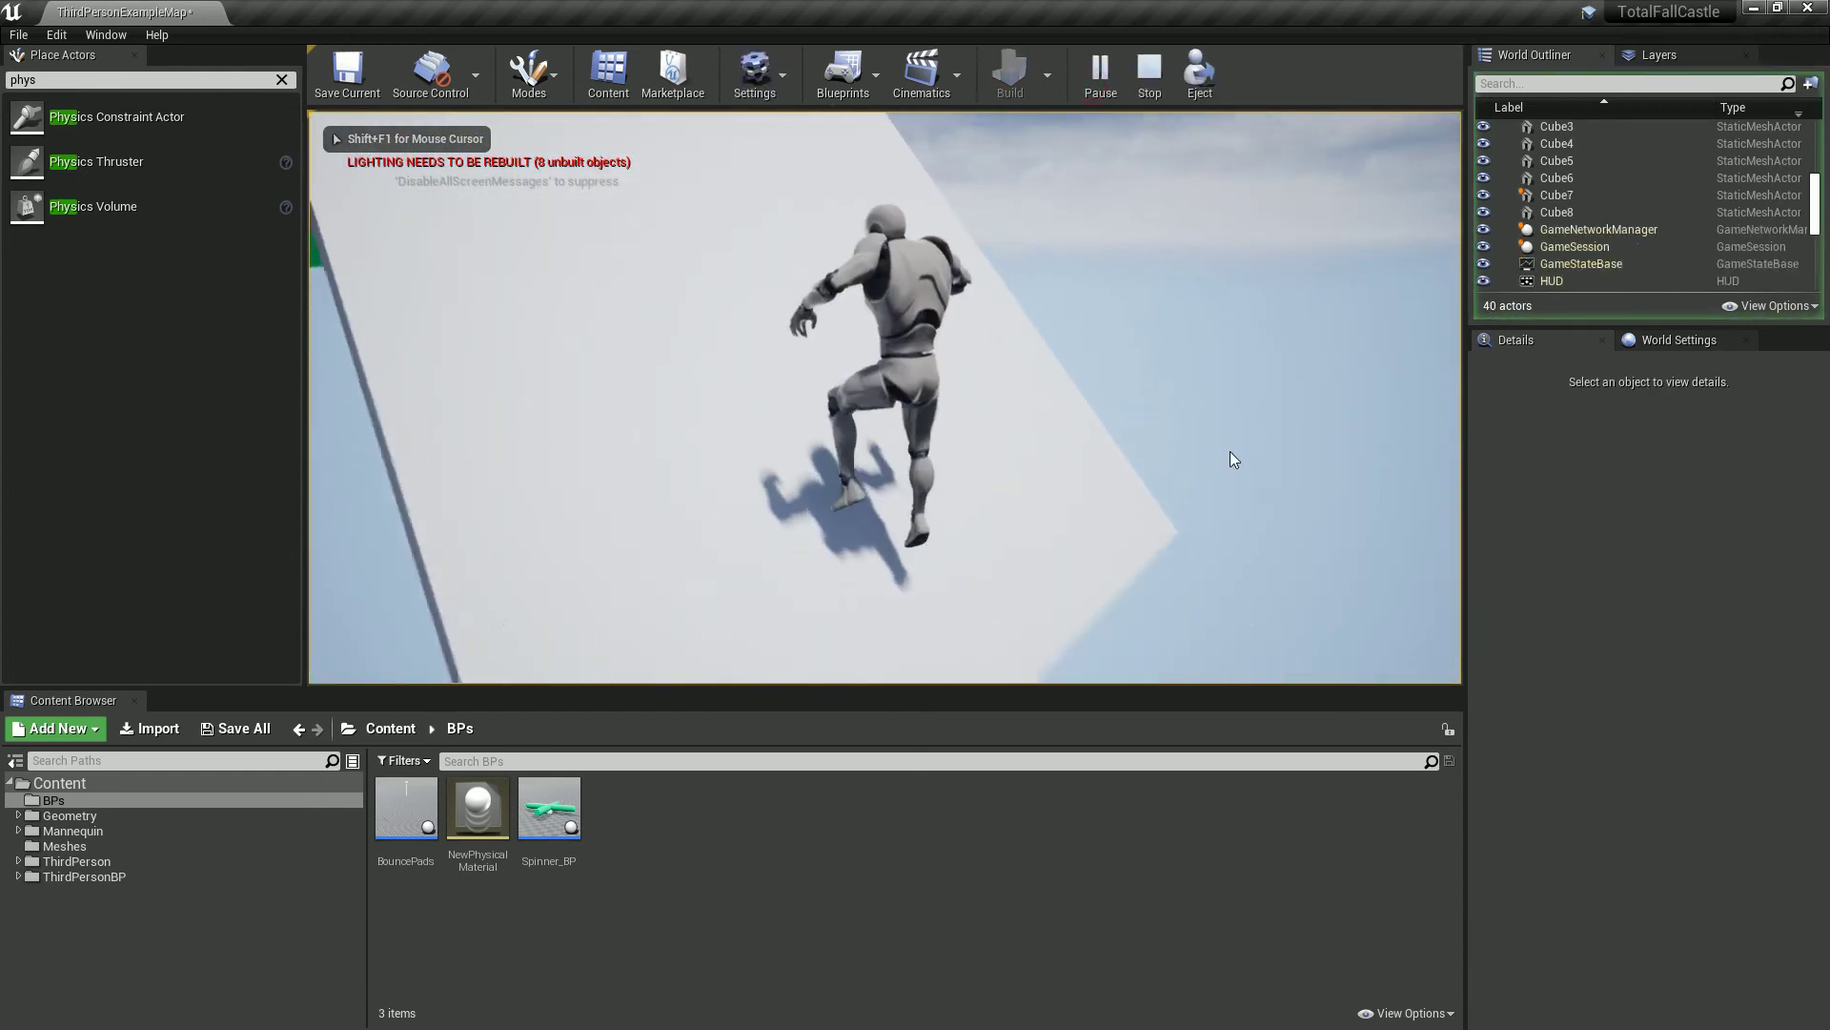
key(Escape)
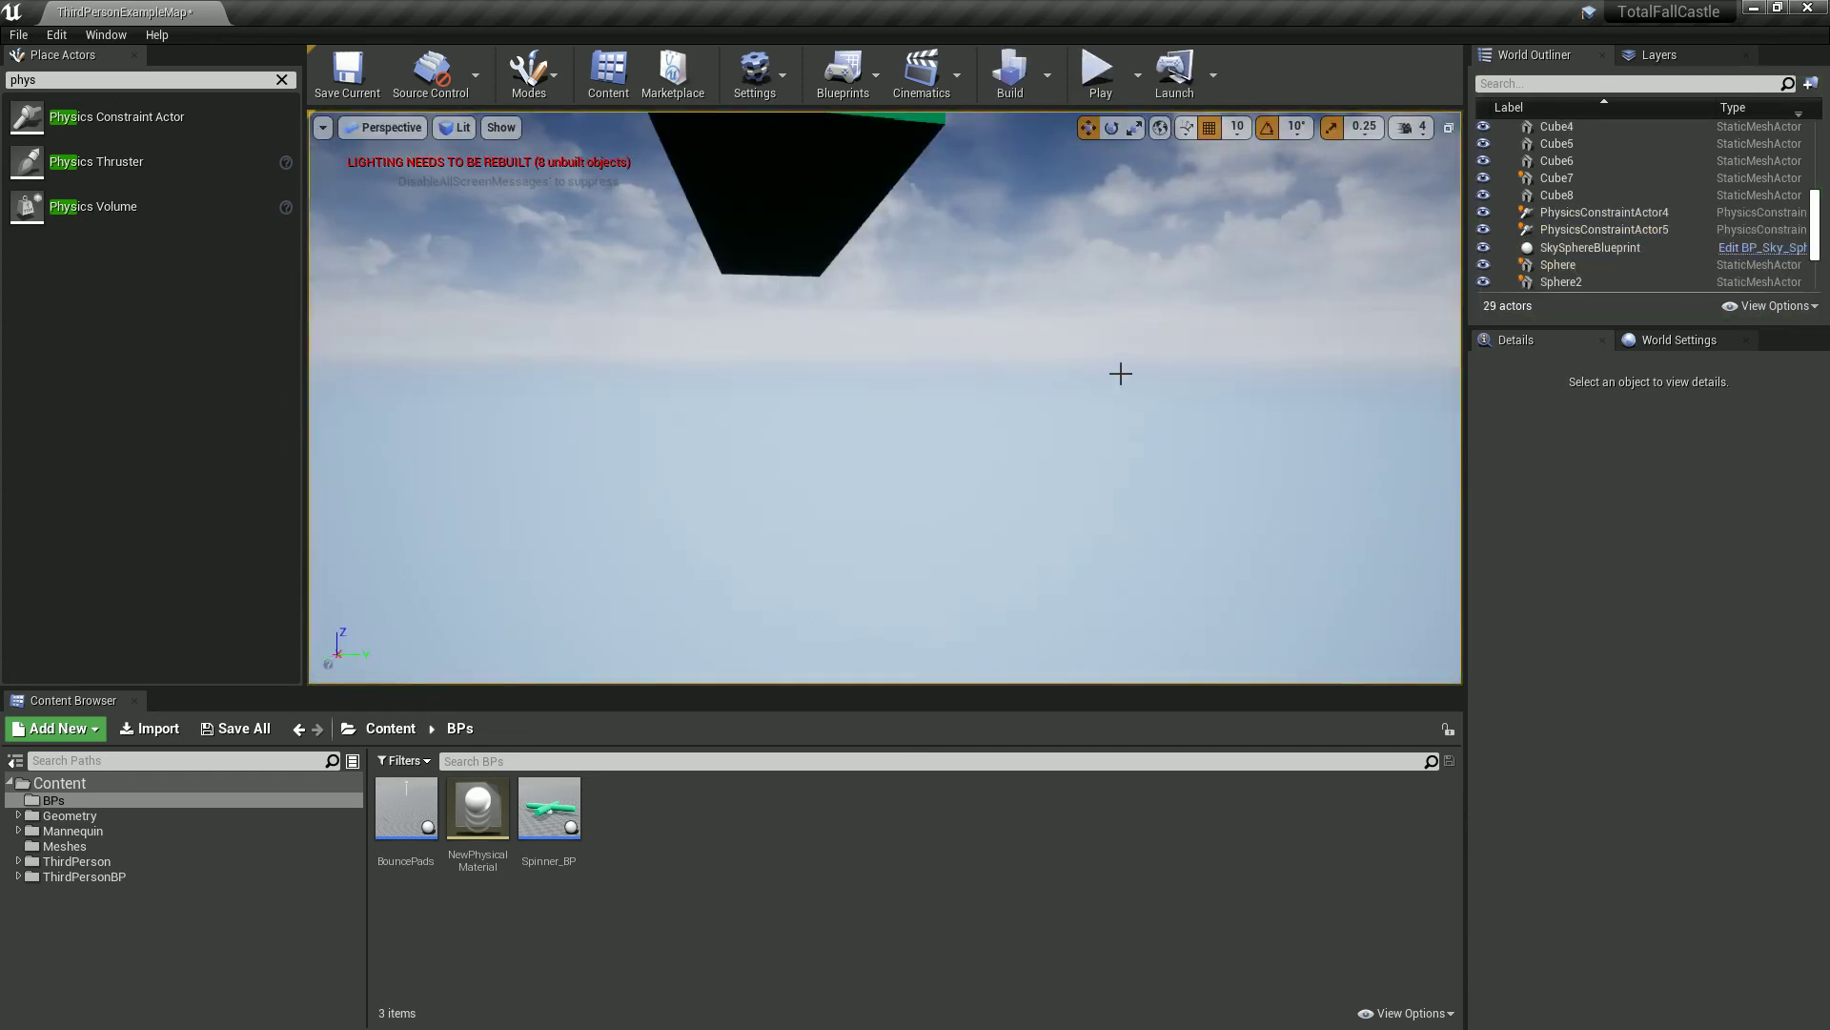
- Find the Cable Actor among the placeable actors and place one just below the floating cube above the slab
mouse_move(915, 312)
right_down()
mouse_move(921, 233)
mouse_move(1004, 547)
mouse_move(1022, 426)
mouse_move(1053, 394)
mouse_move(1233, 413)
mouse_move(1111, 421)
mouse_move(904, 305)
right_up()
key(s)
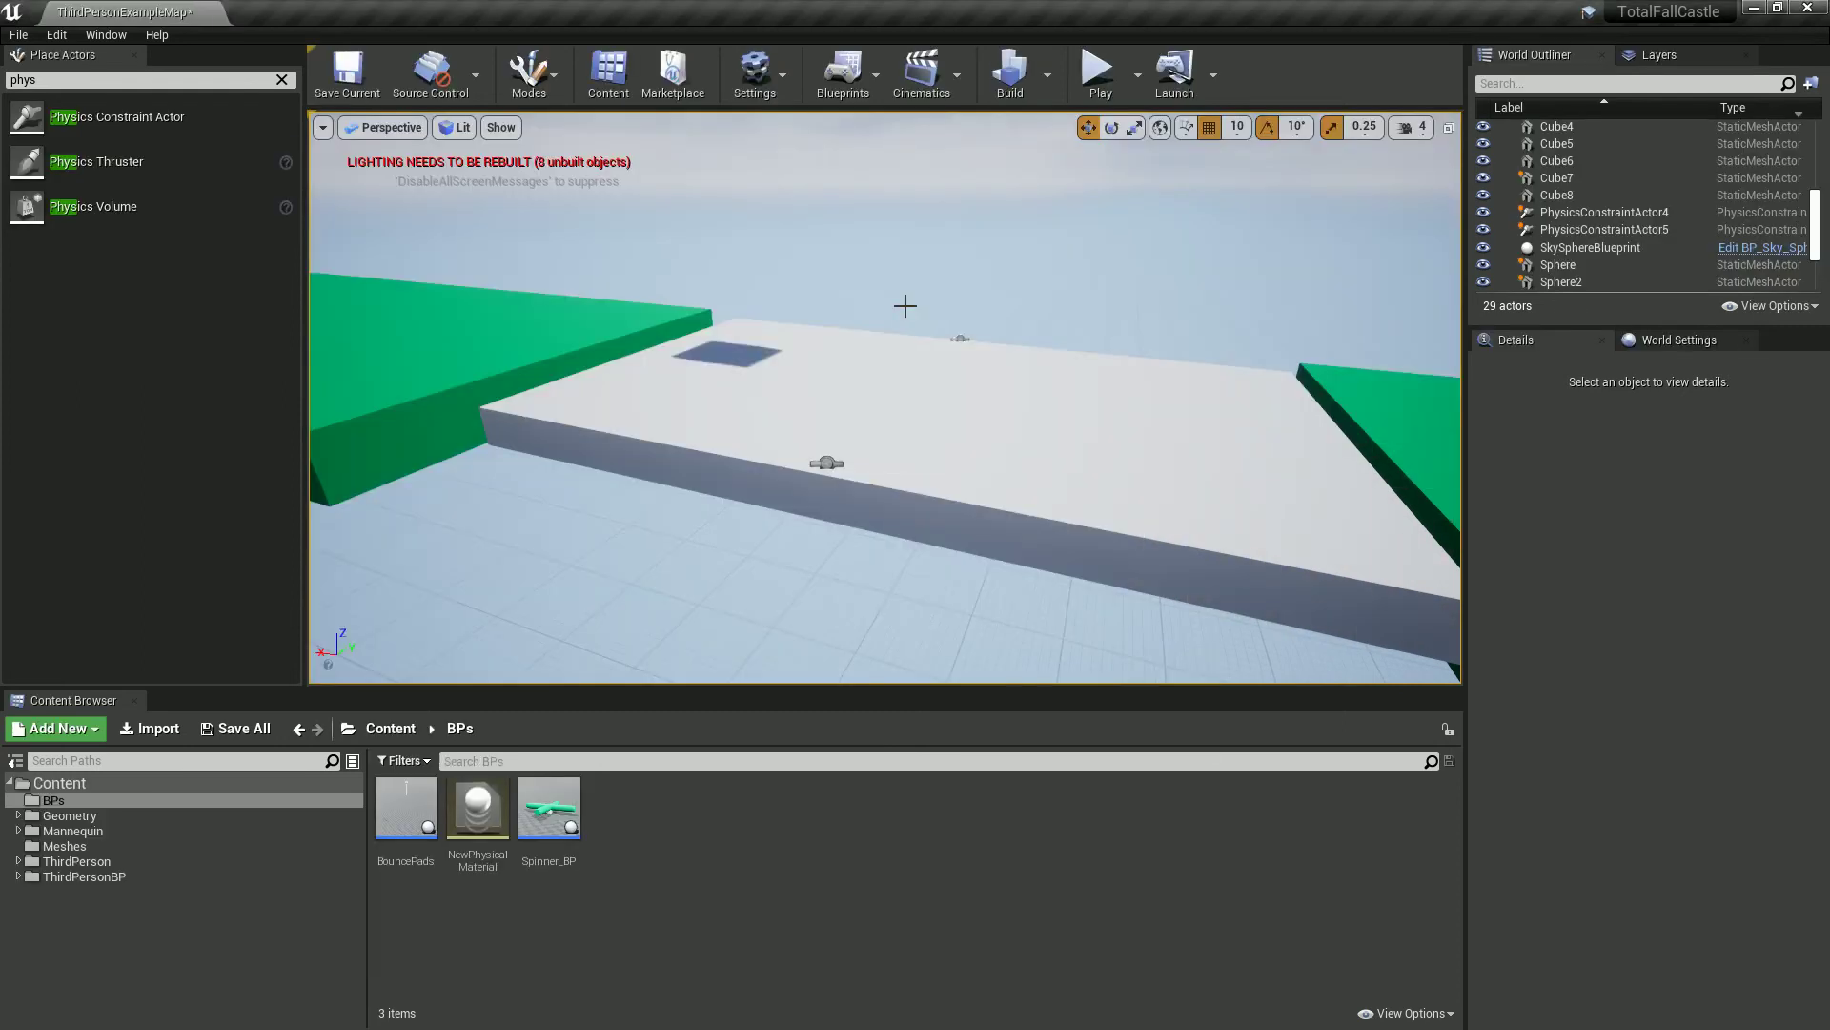
click(282, 81)
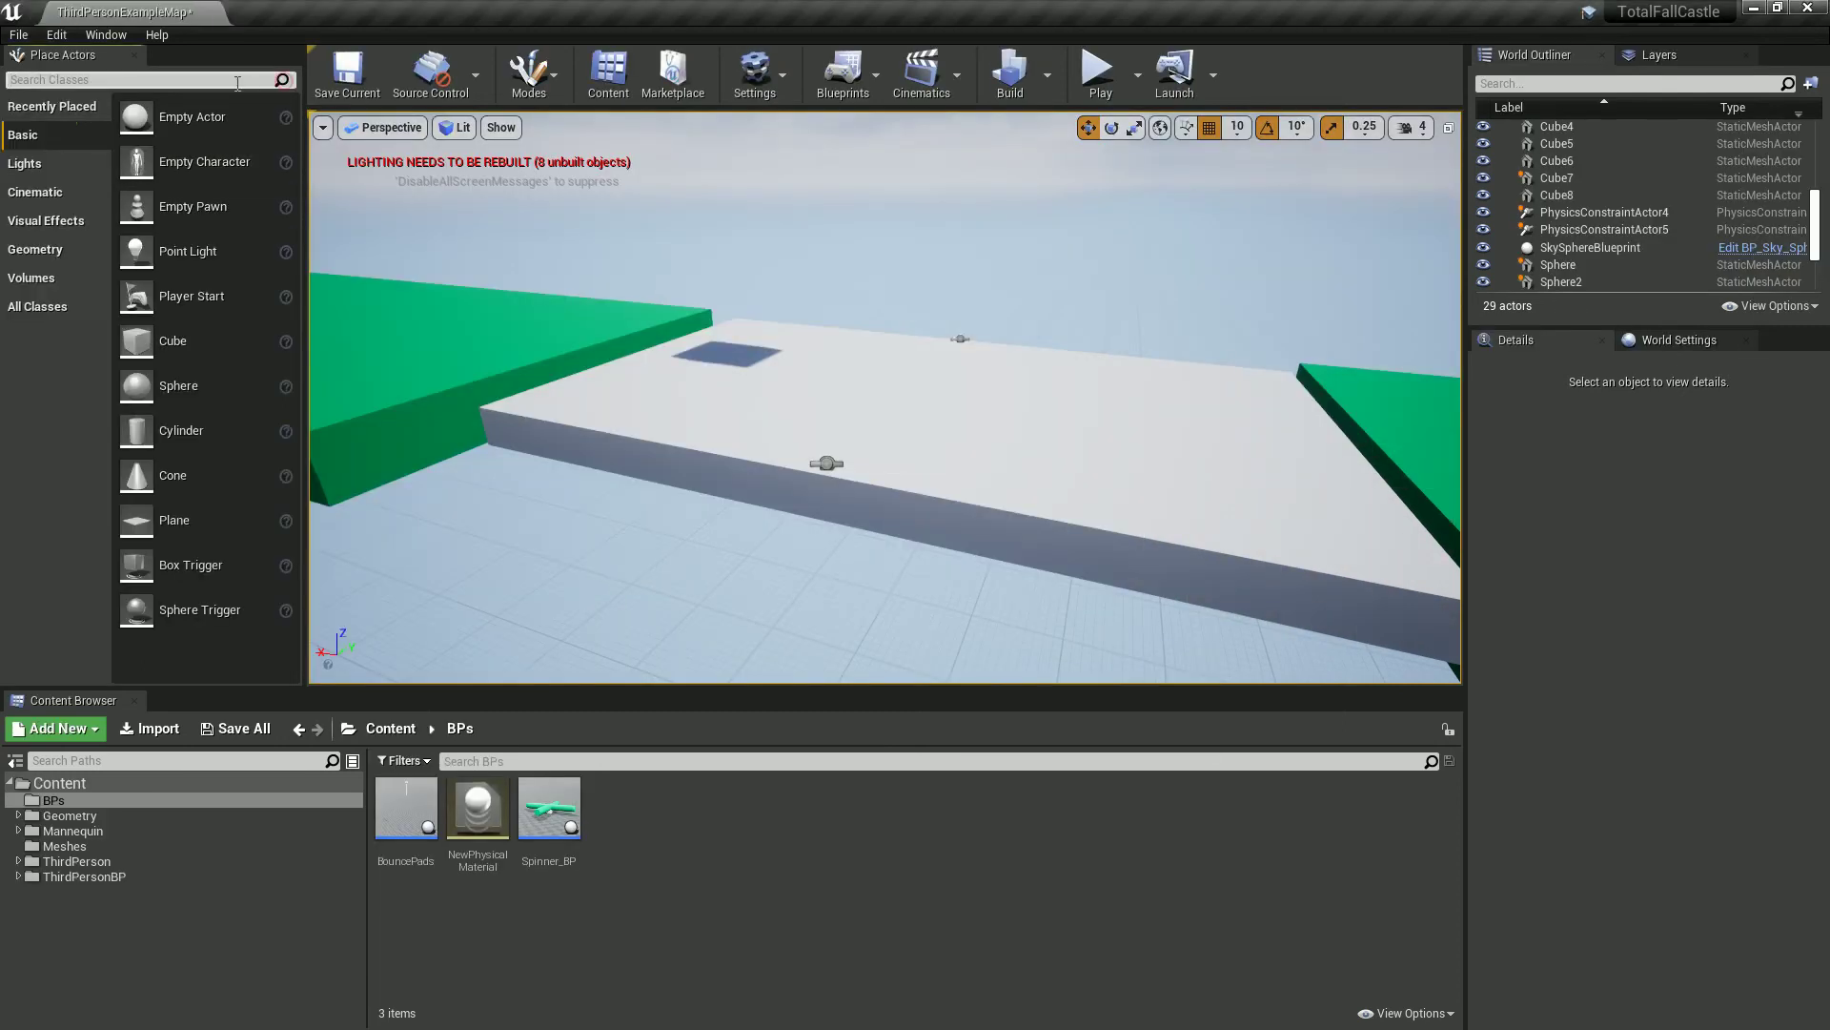
text(cable)
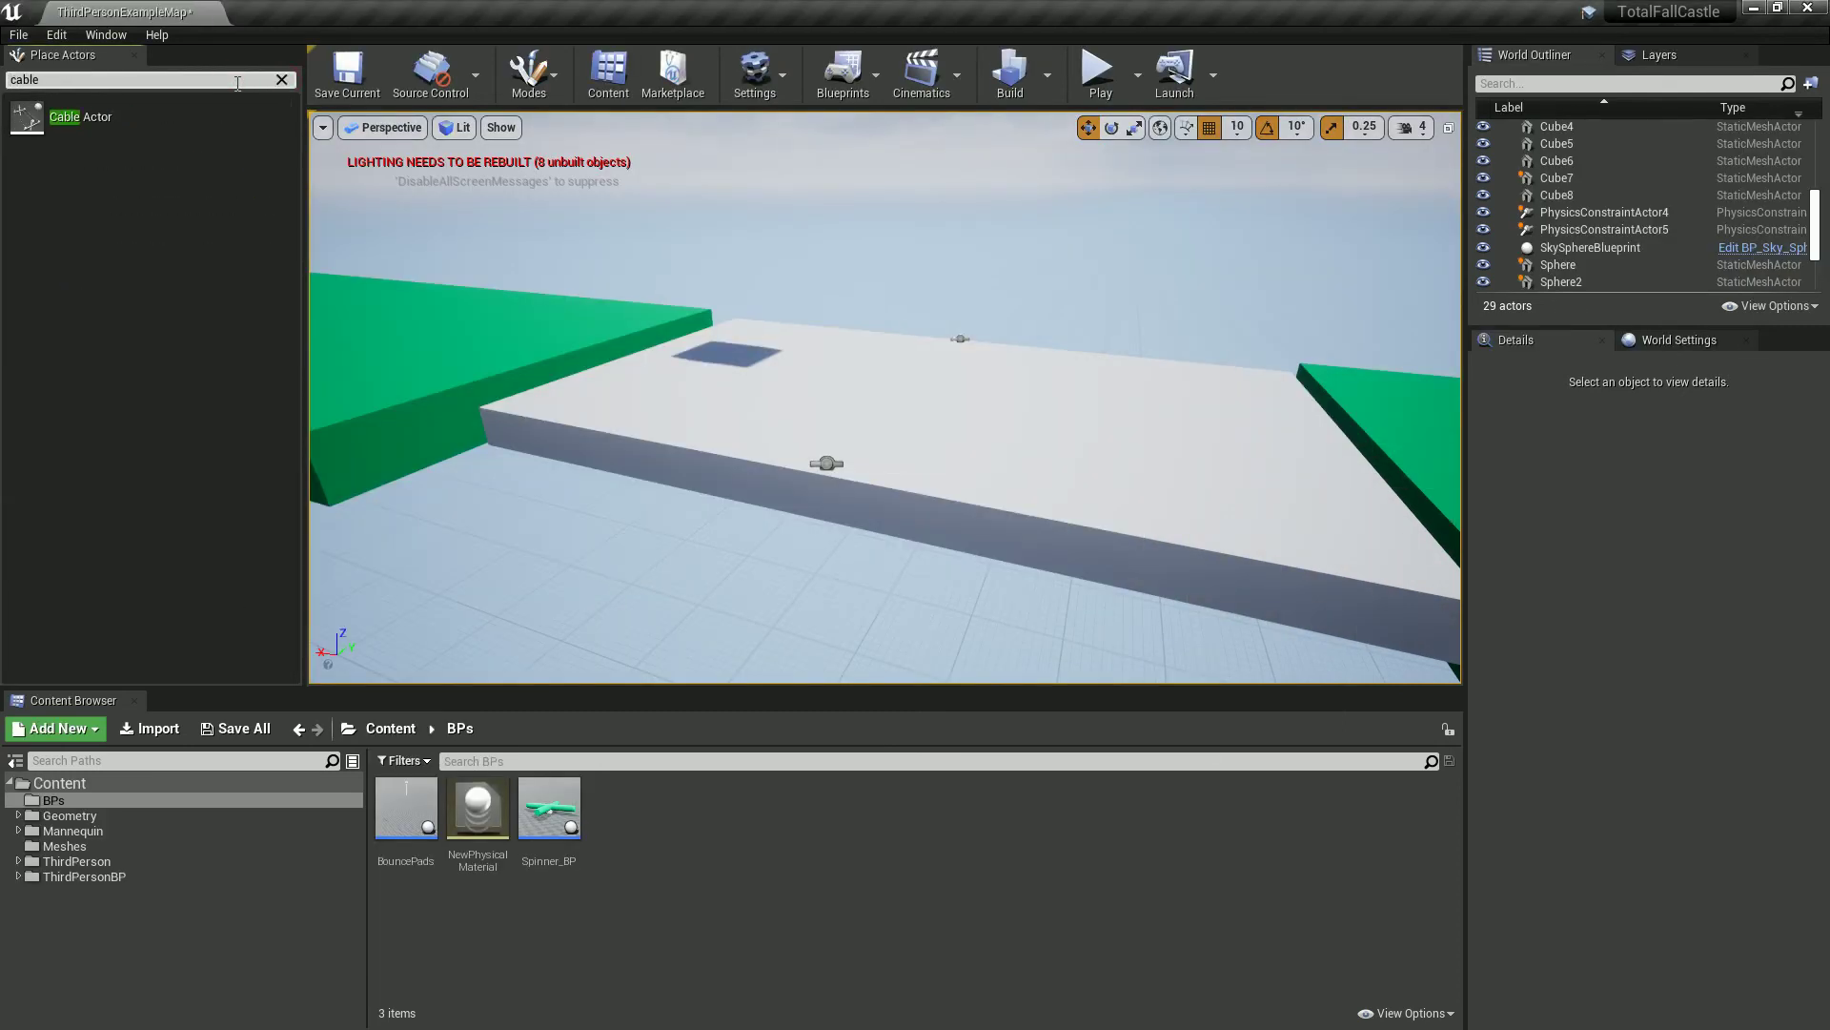
right_drag(721, 324, 686, 344)
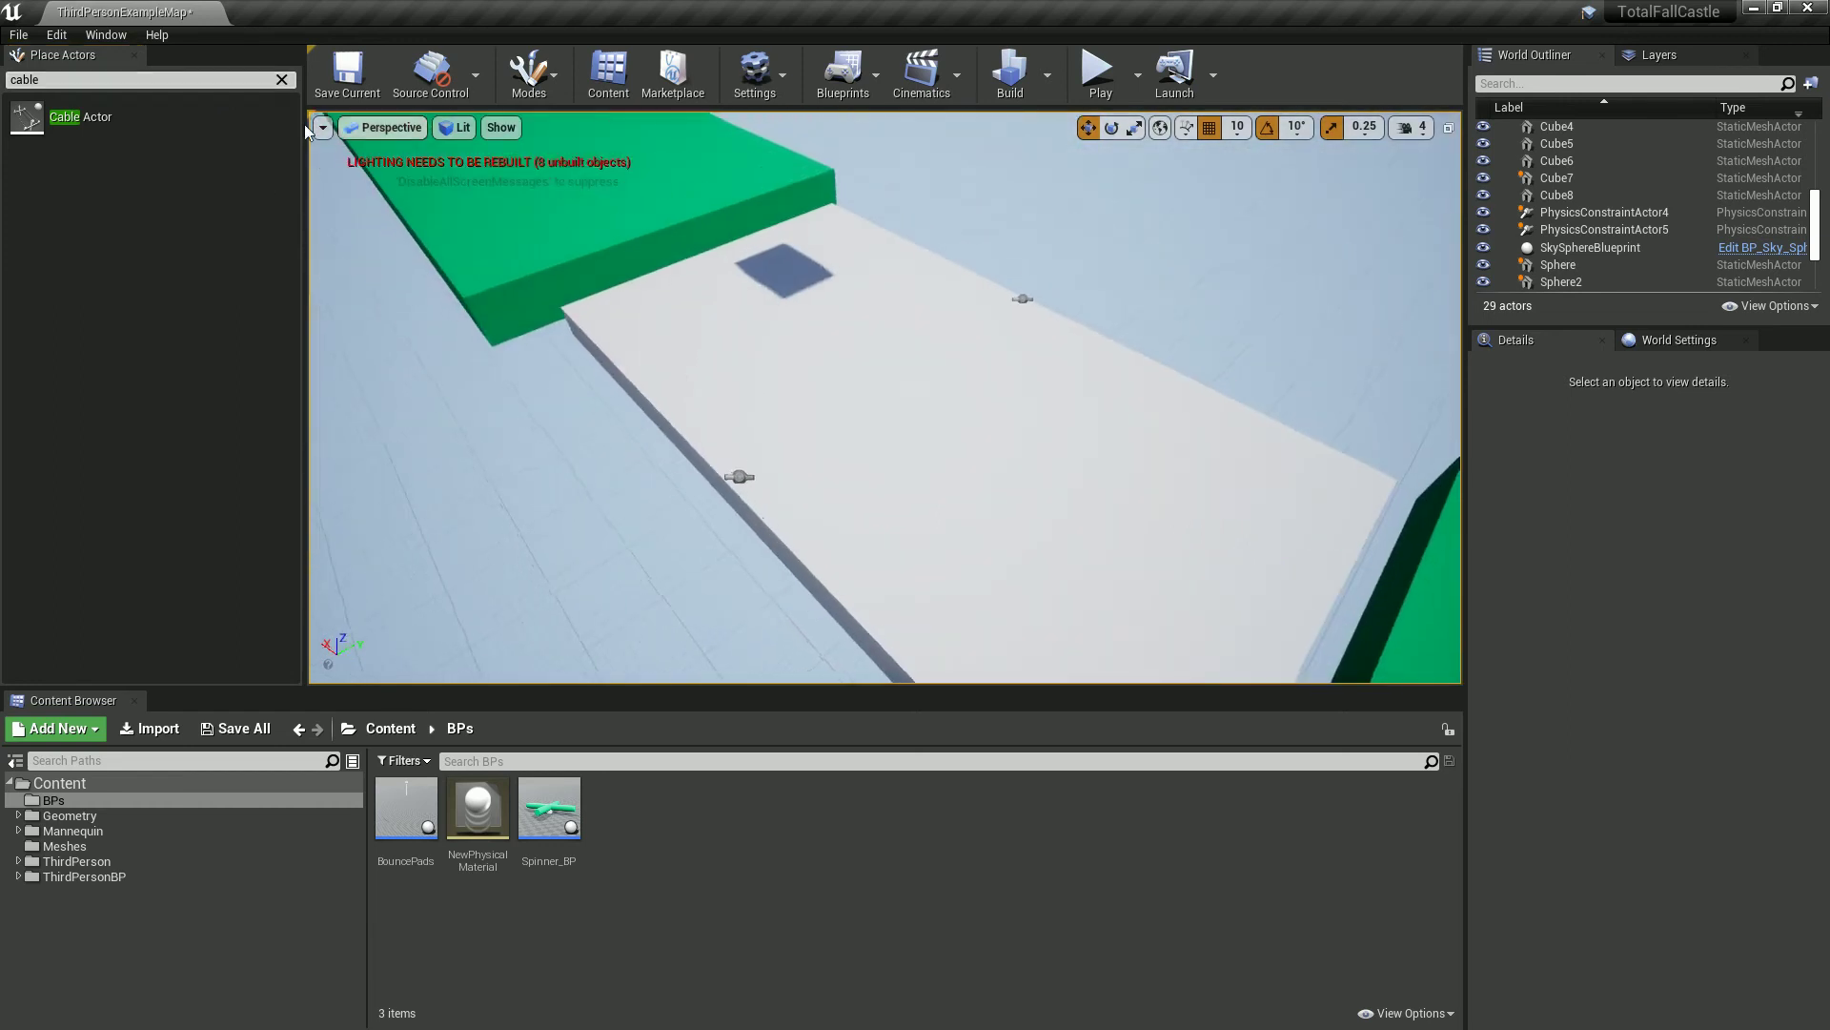
drag(65, 113, 668, 412)
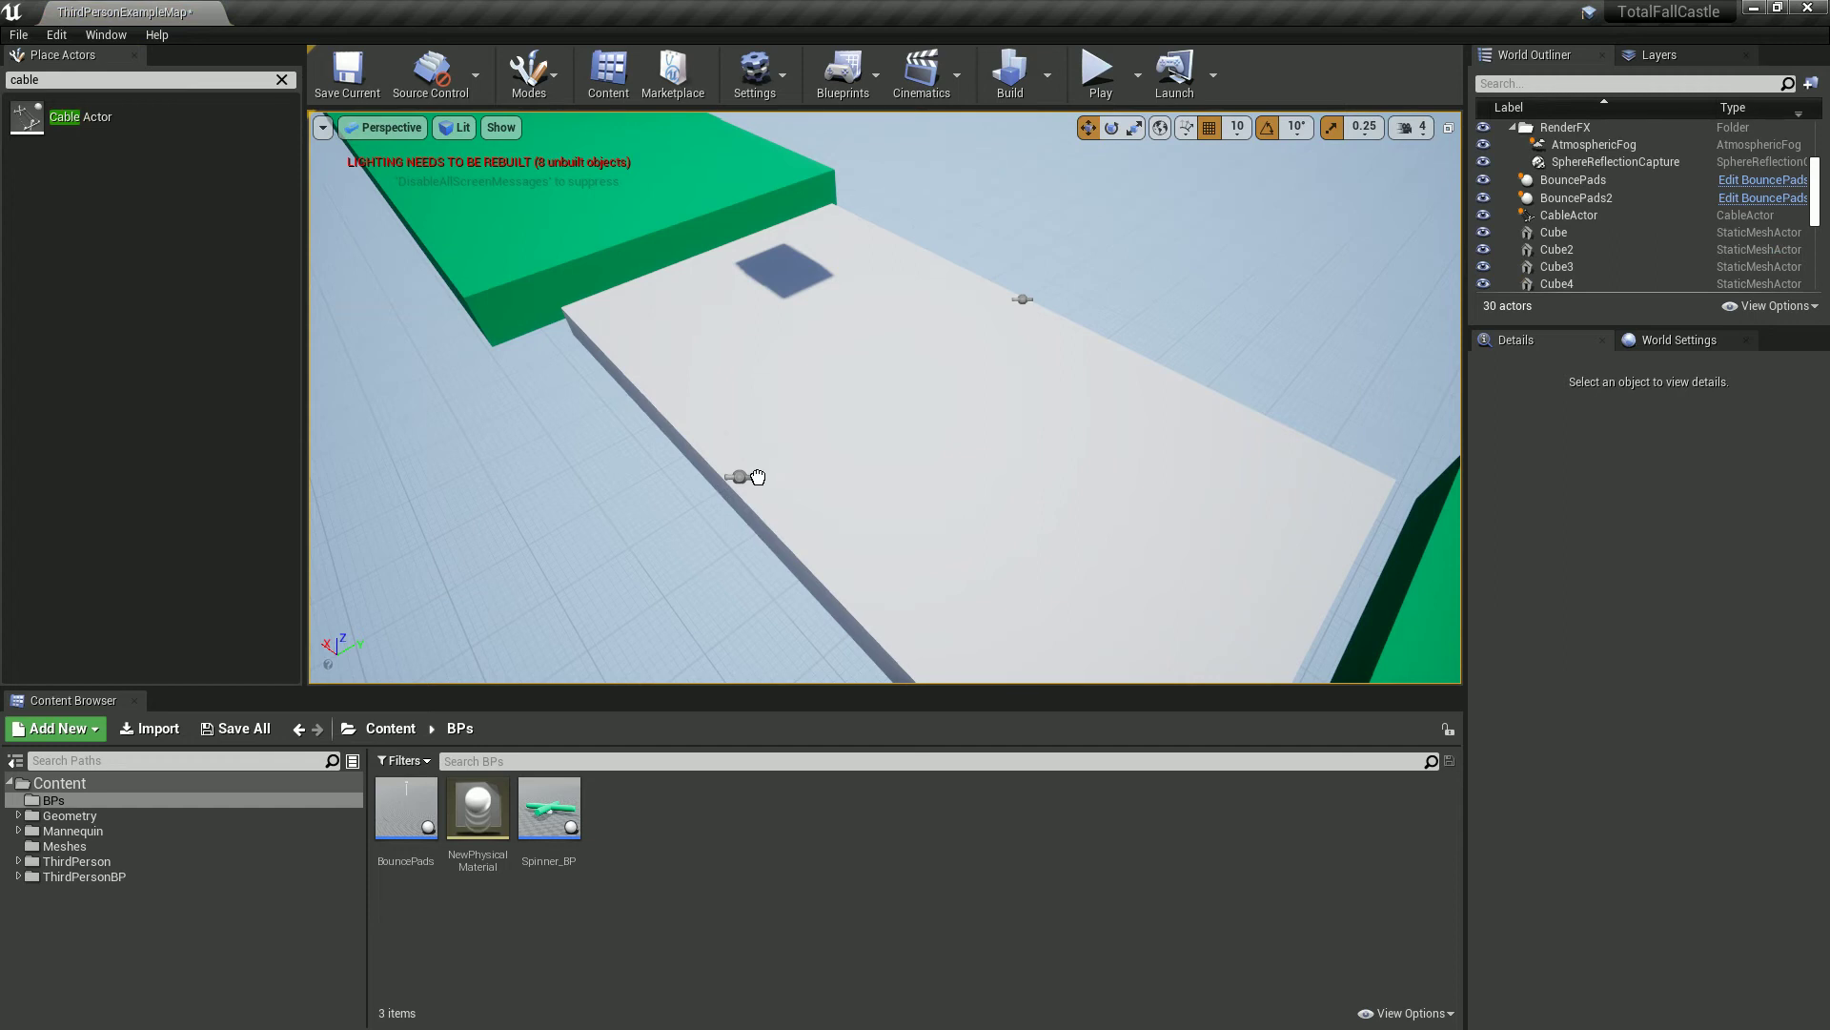
click(758, 477)
right_drag(758, 477, 796, 523)
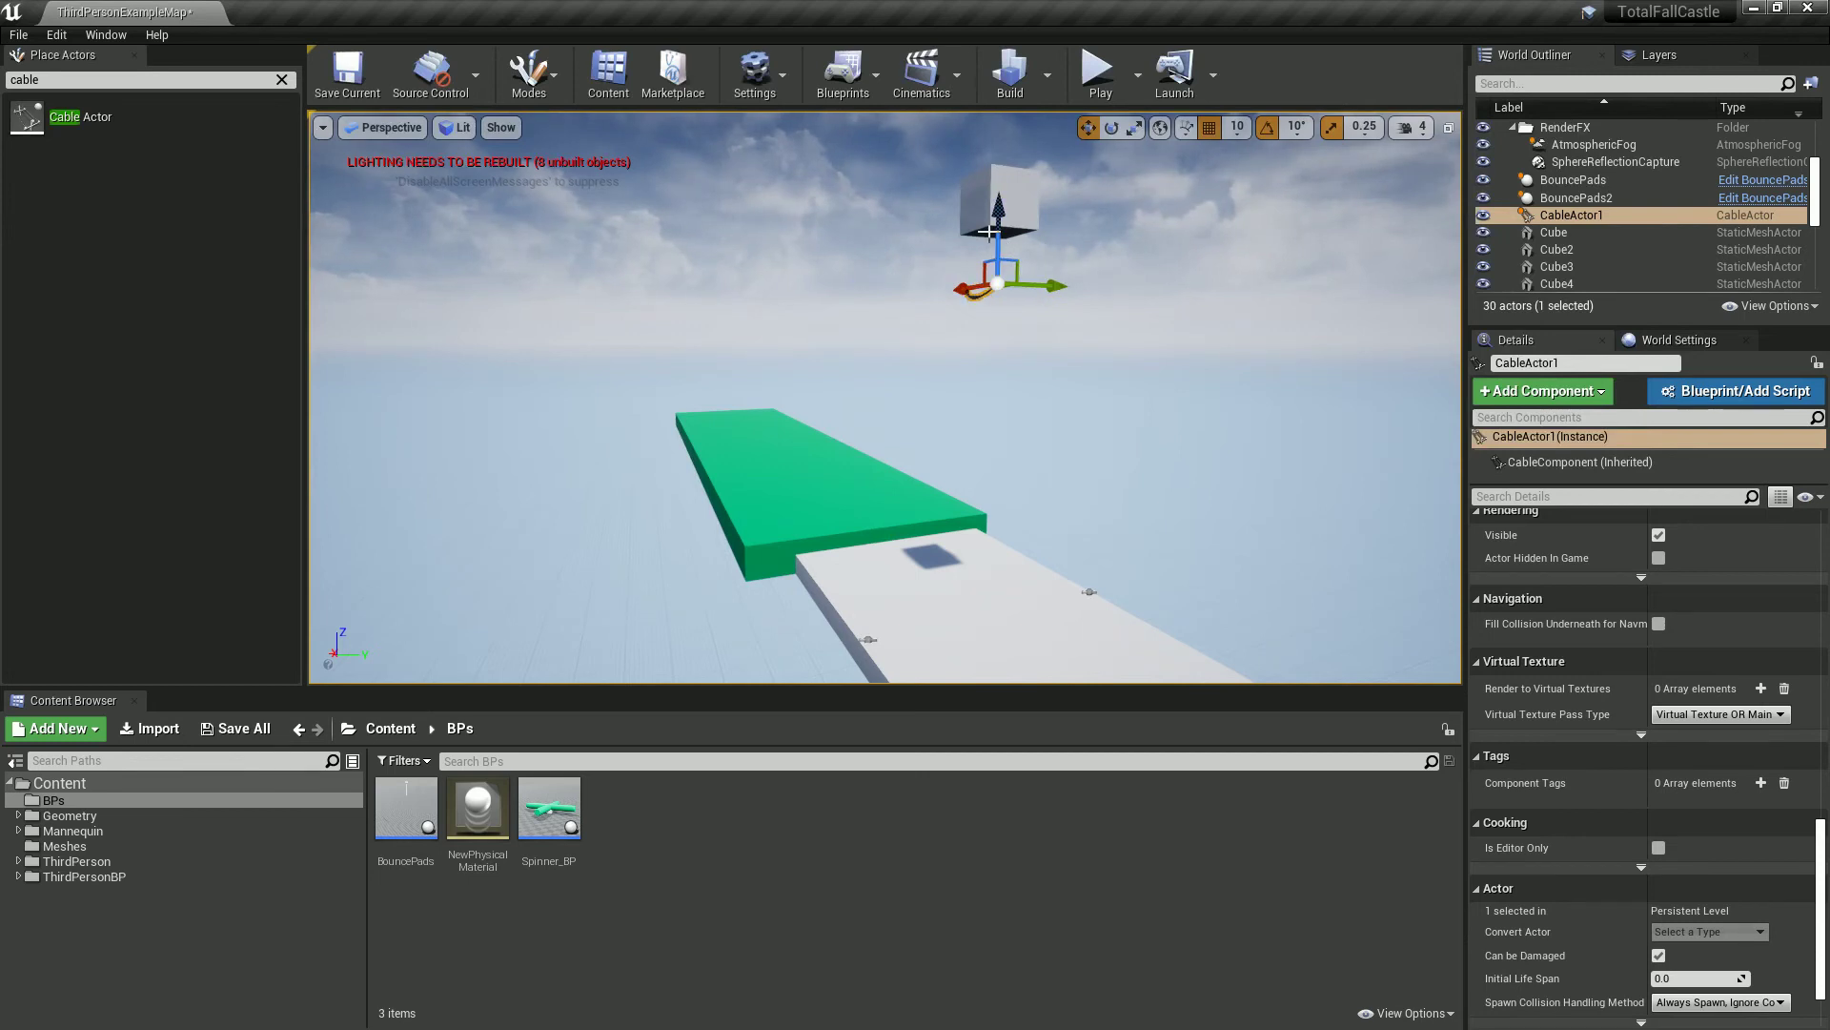
- Attach the cable's end to the physics constraint on one side edge of the slab and set its End Location X to 0
right_drag(986, 270, 995, 419)
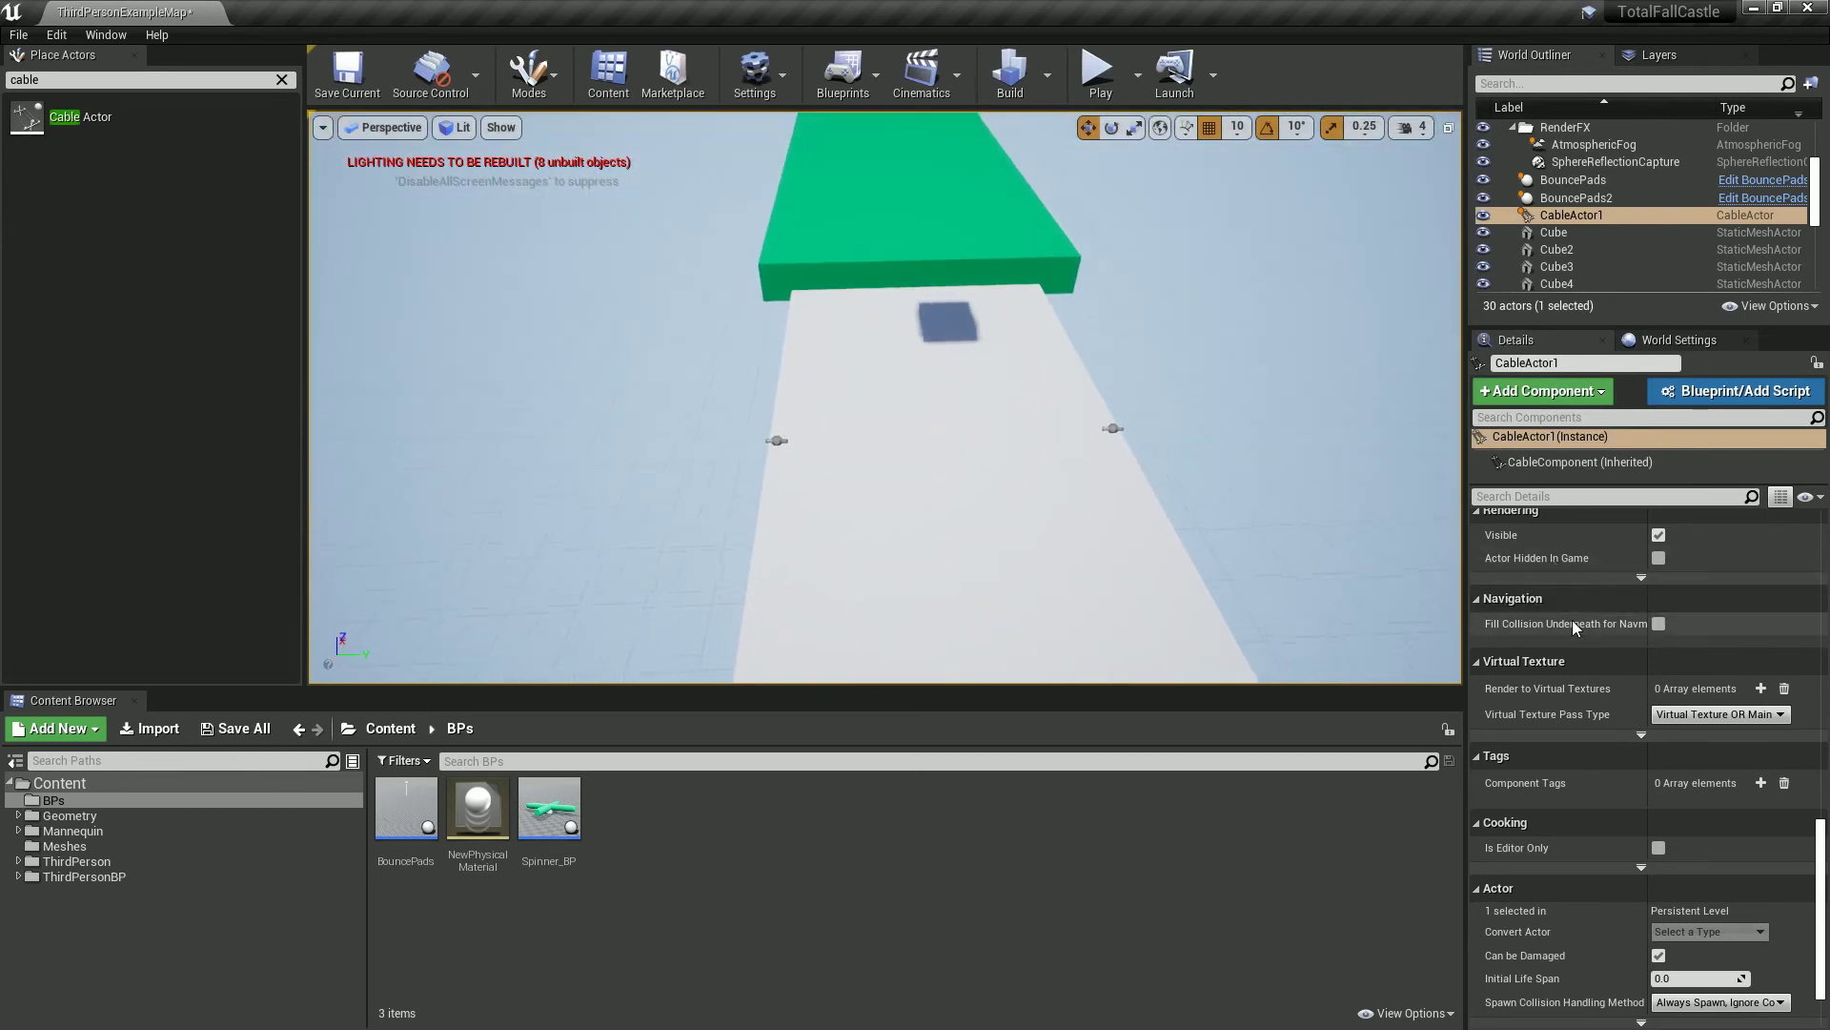
scroll(1579, 612, up, 10)
scroll(1575, 602, up, 3)
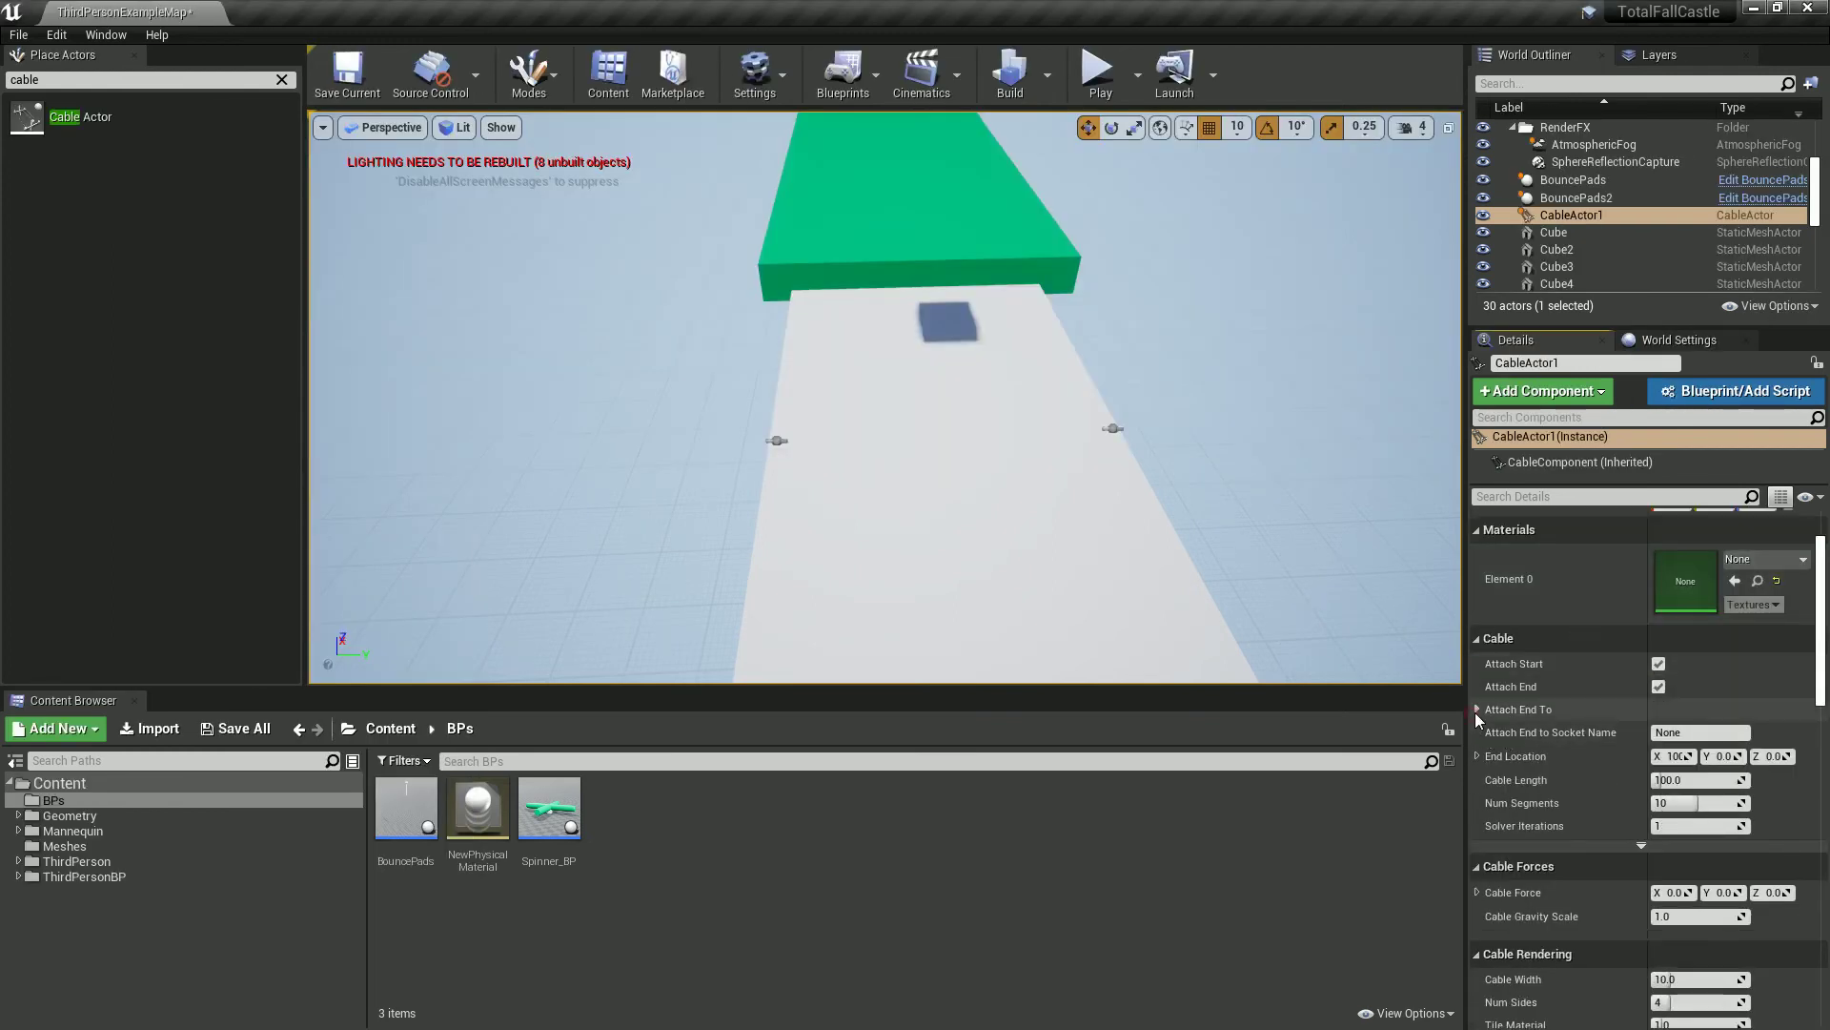
click(1476, 711)
click(1776, 733)
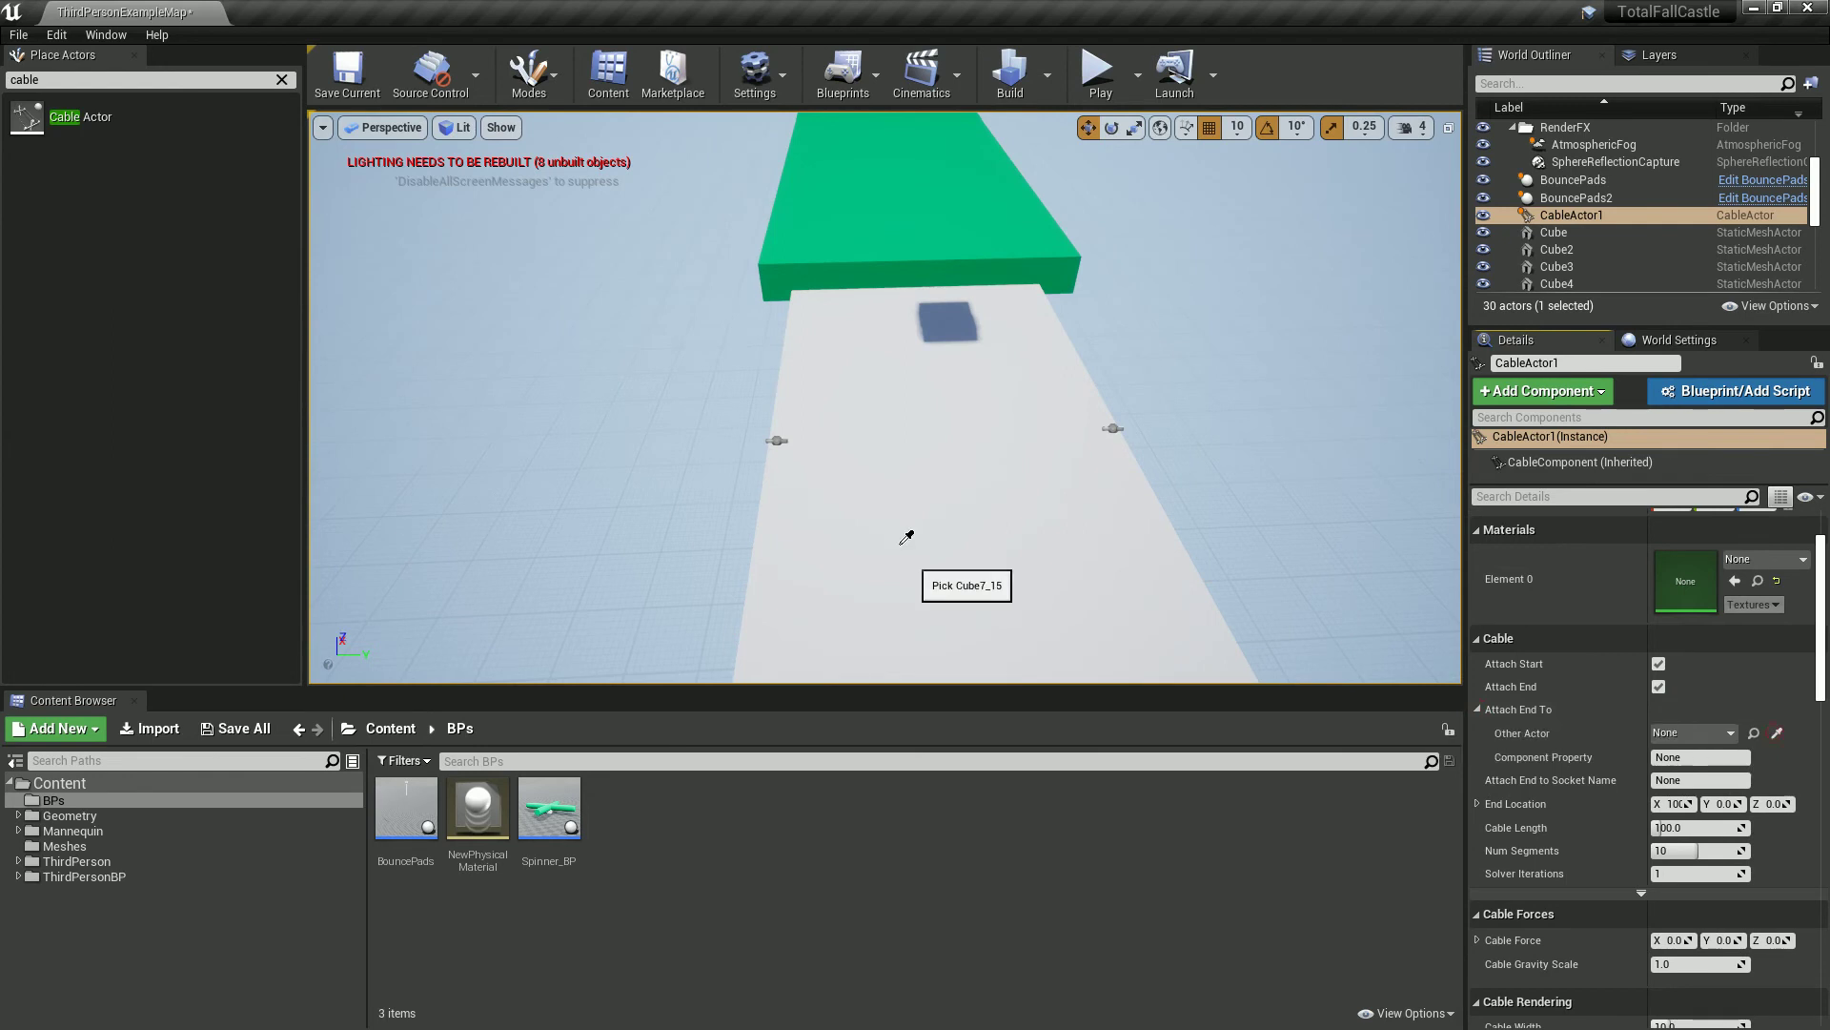
click(776, 440)
alt+drag(812, 469, 1007, 432)
right_drag(1005, 433, 815, 478)
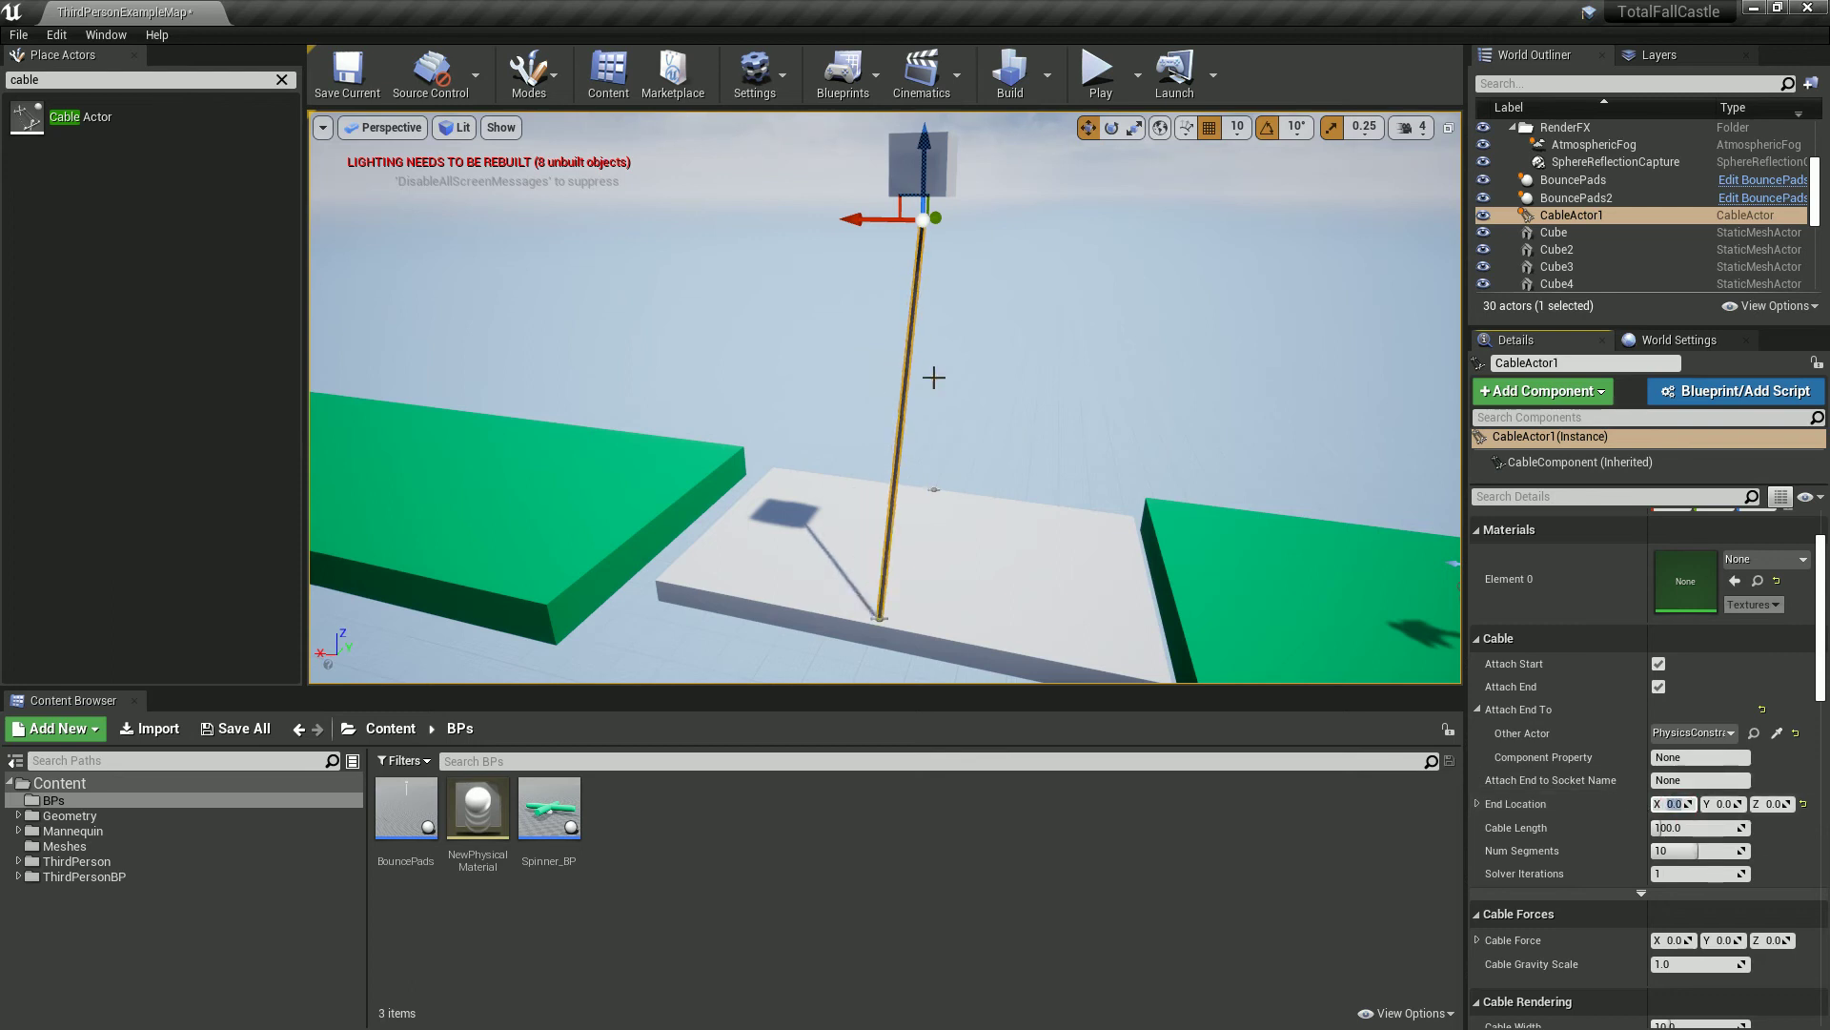
- Raise the cable's start point along Z so it meets the underside of the floating cube
right_drag(947, 318, 734, 286)
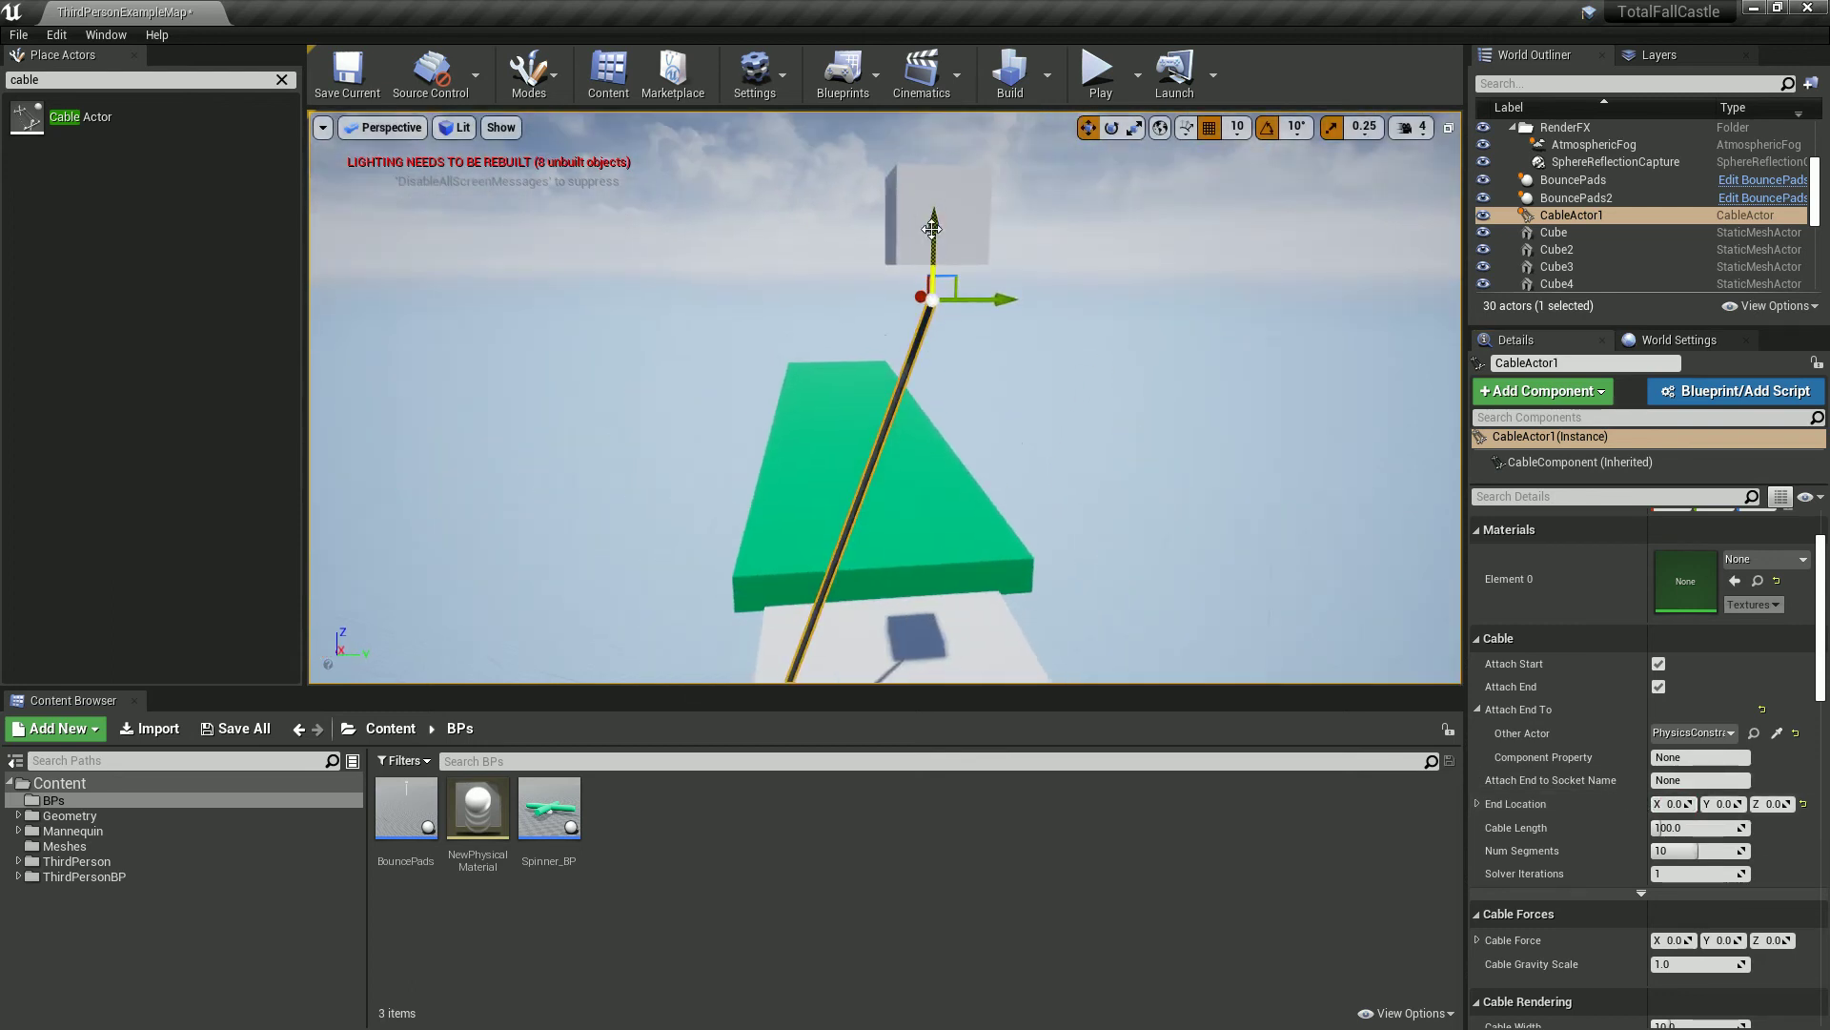
drag(931, 246, 932, 181)
key(f)
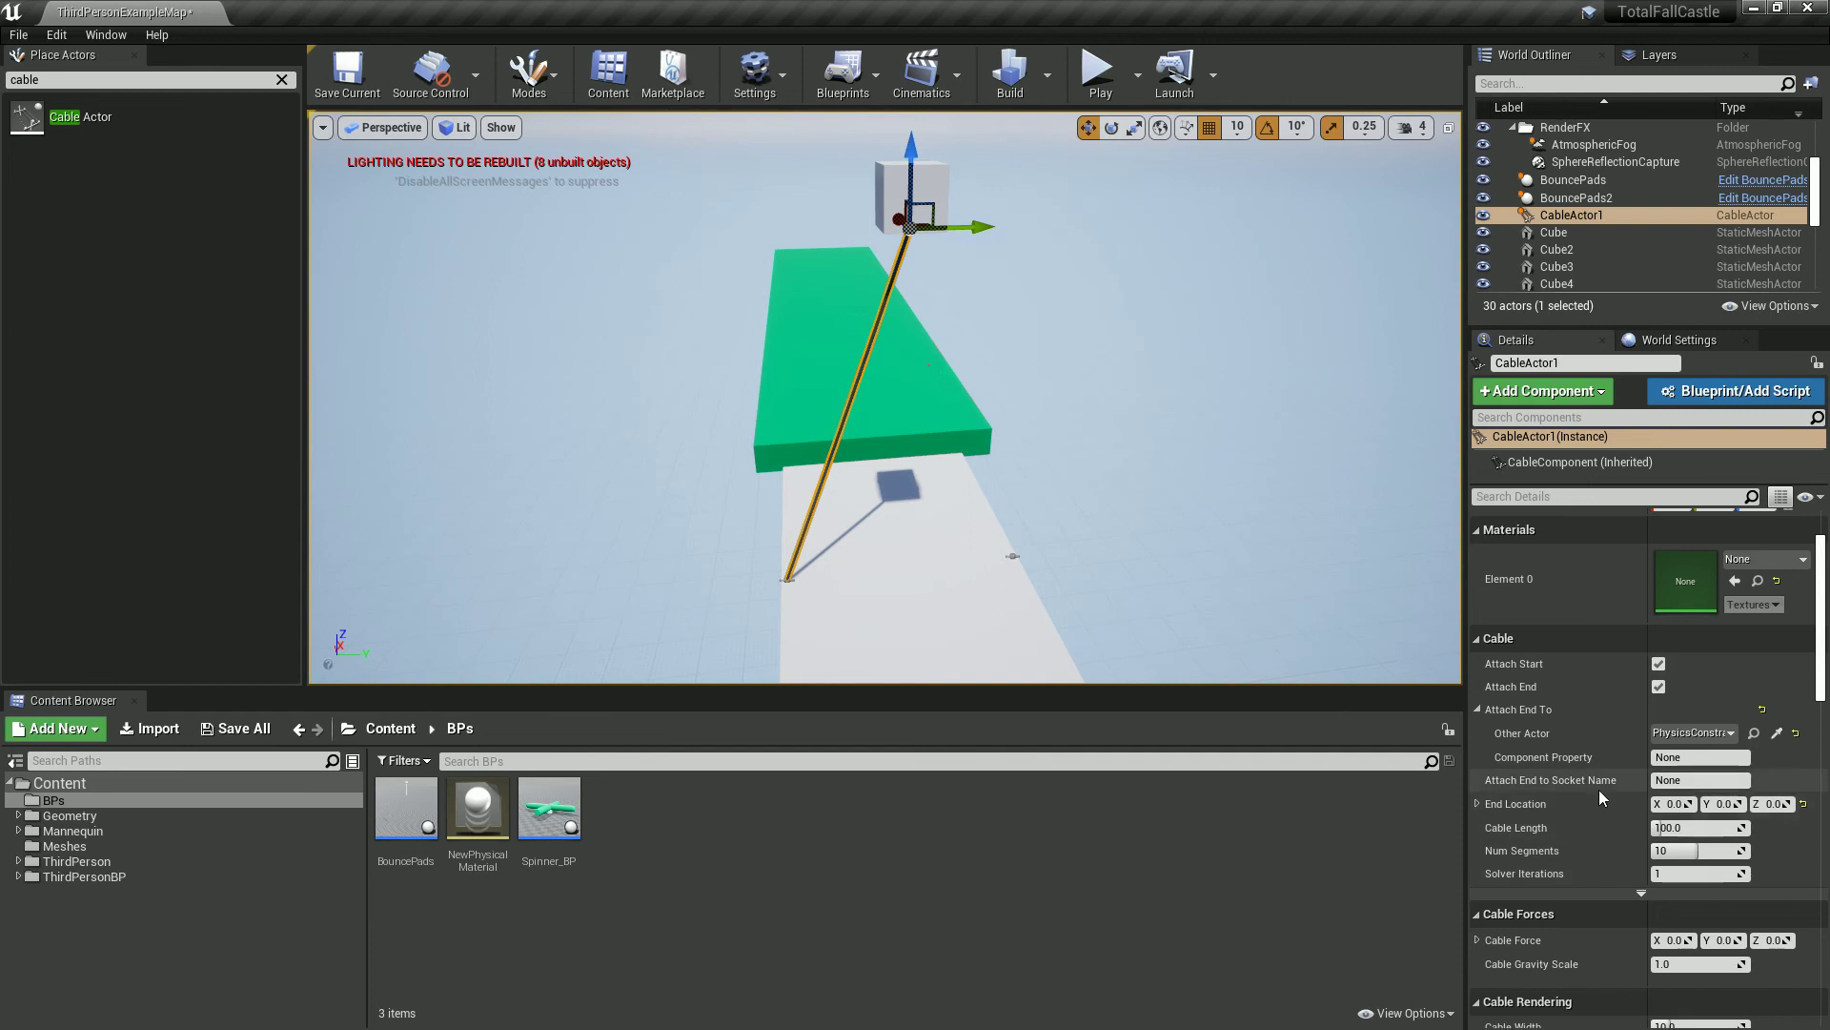
- Try a Cable Length of about 785.7 with 16 and 6 segments on the cable, and undo the changes
scroll(1583, 778, down, 2)
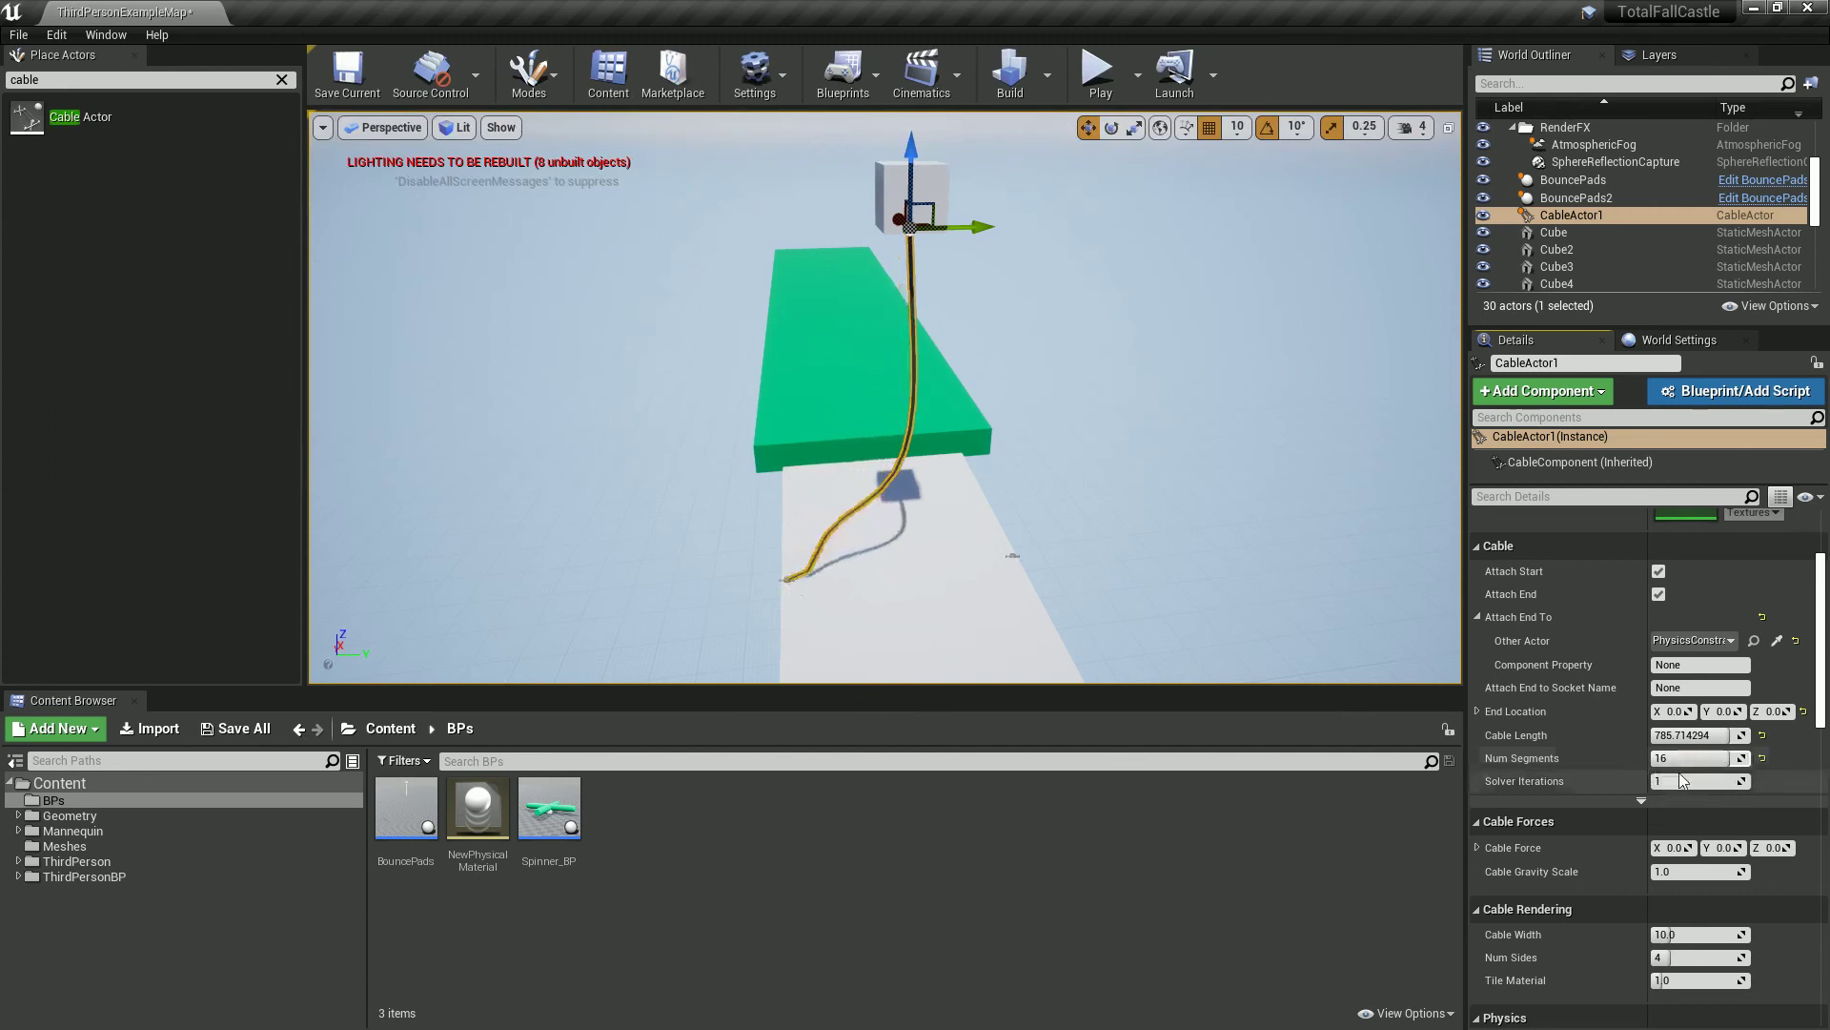
drag(1686, 759, 1686, 757)
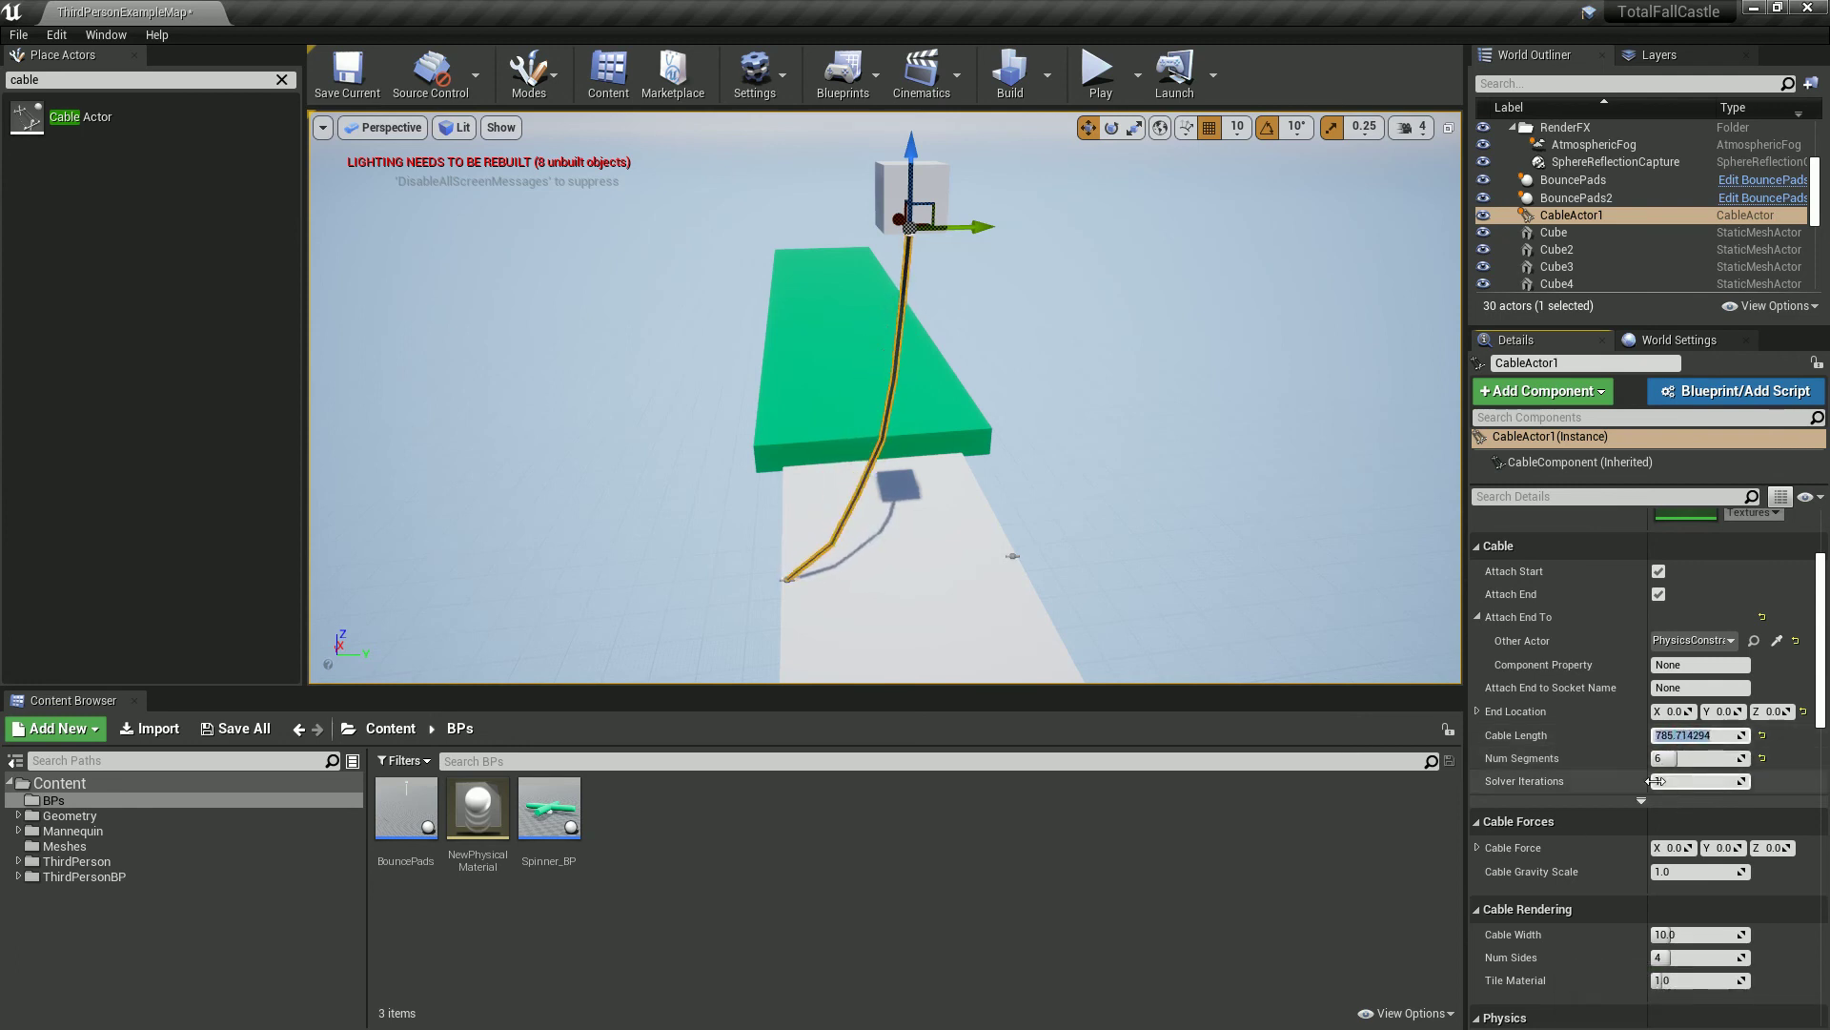
key(ctrl+z)
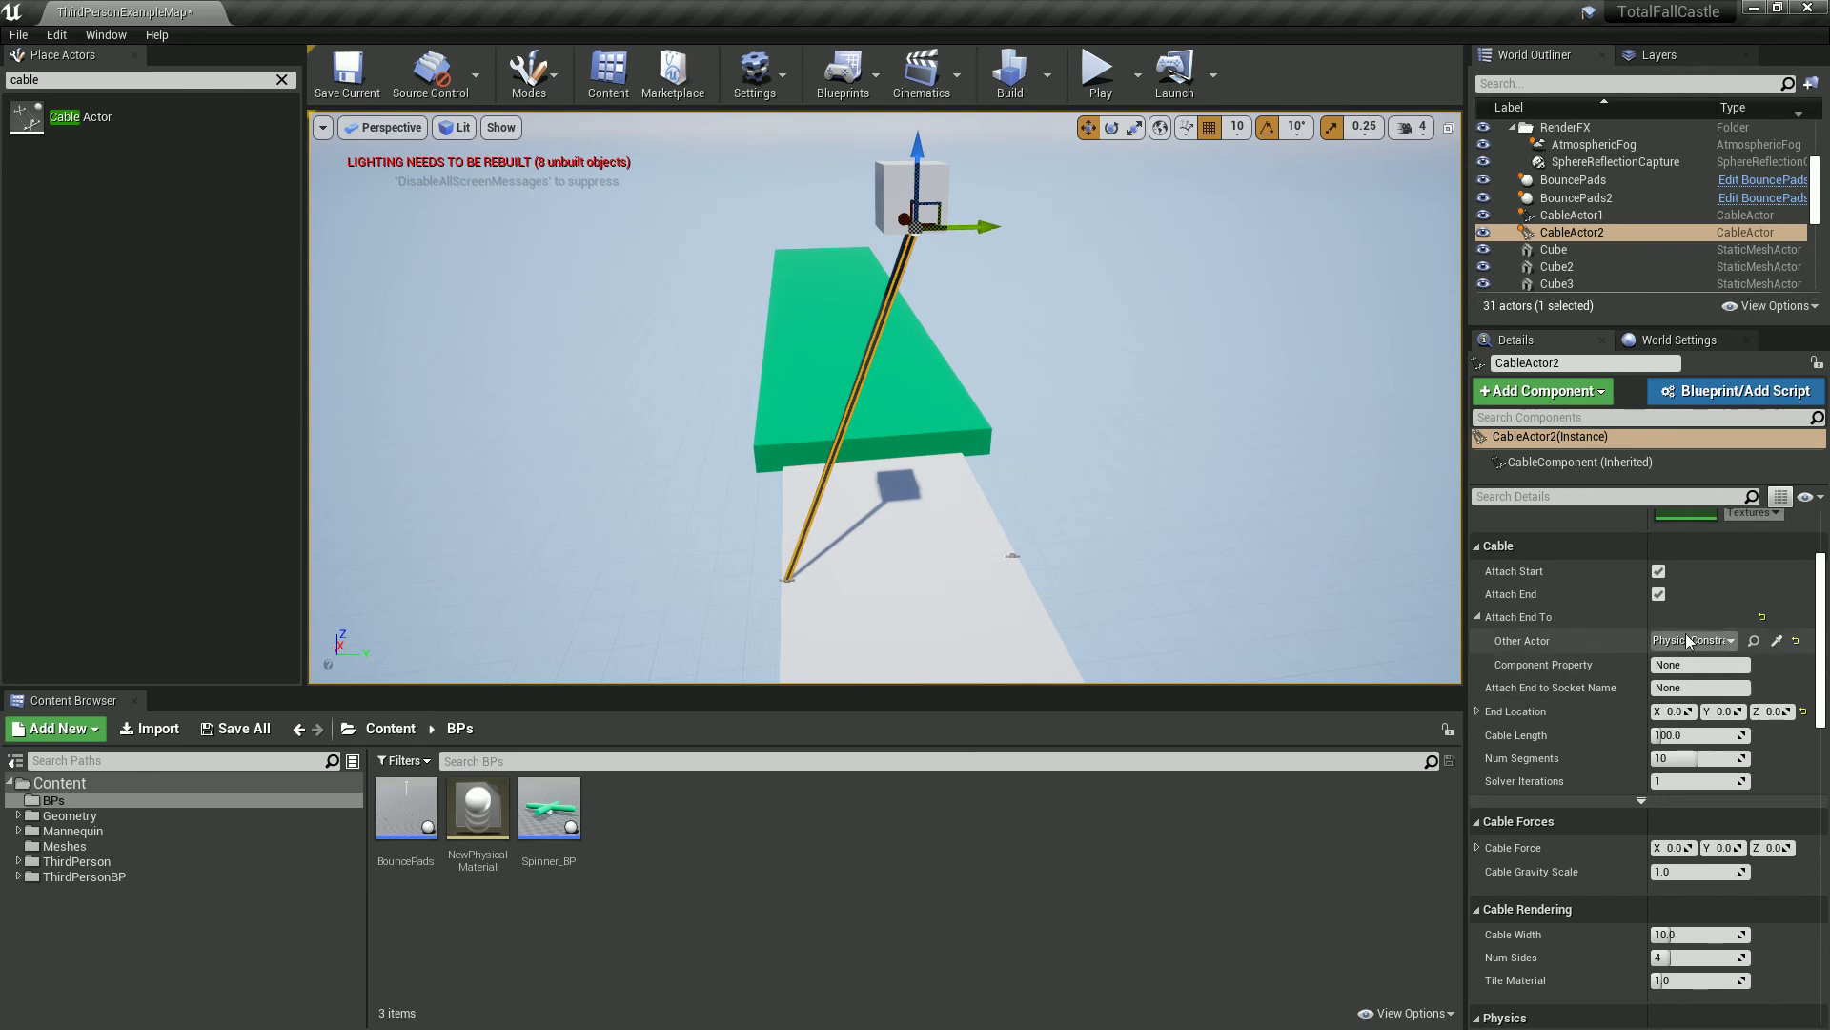
- Duplicate the cable and attach the copy's end to the other physics constraint on the slab's opposite edge
click(1721, 645)
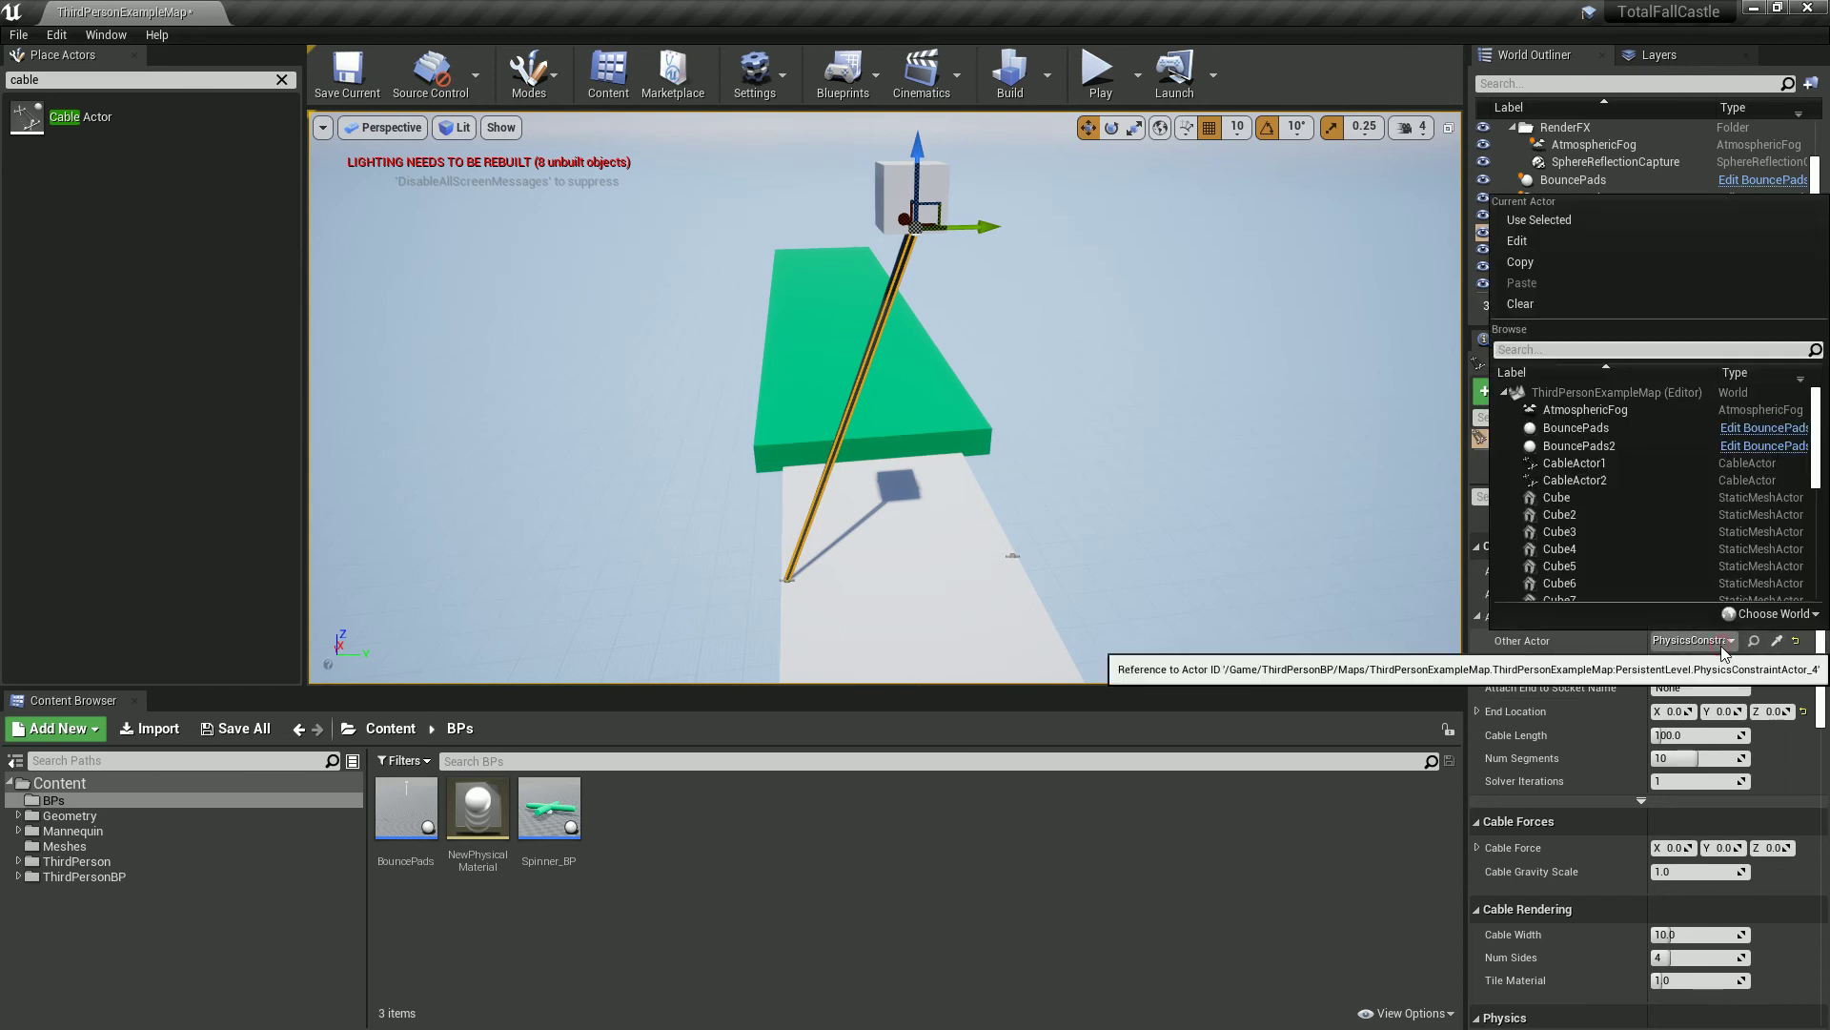
text(phy)
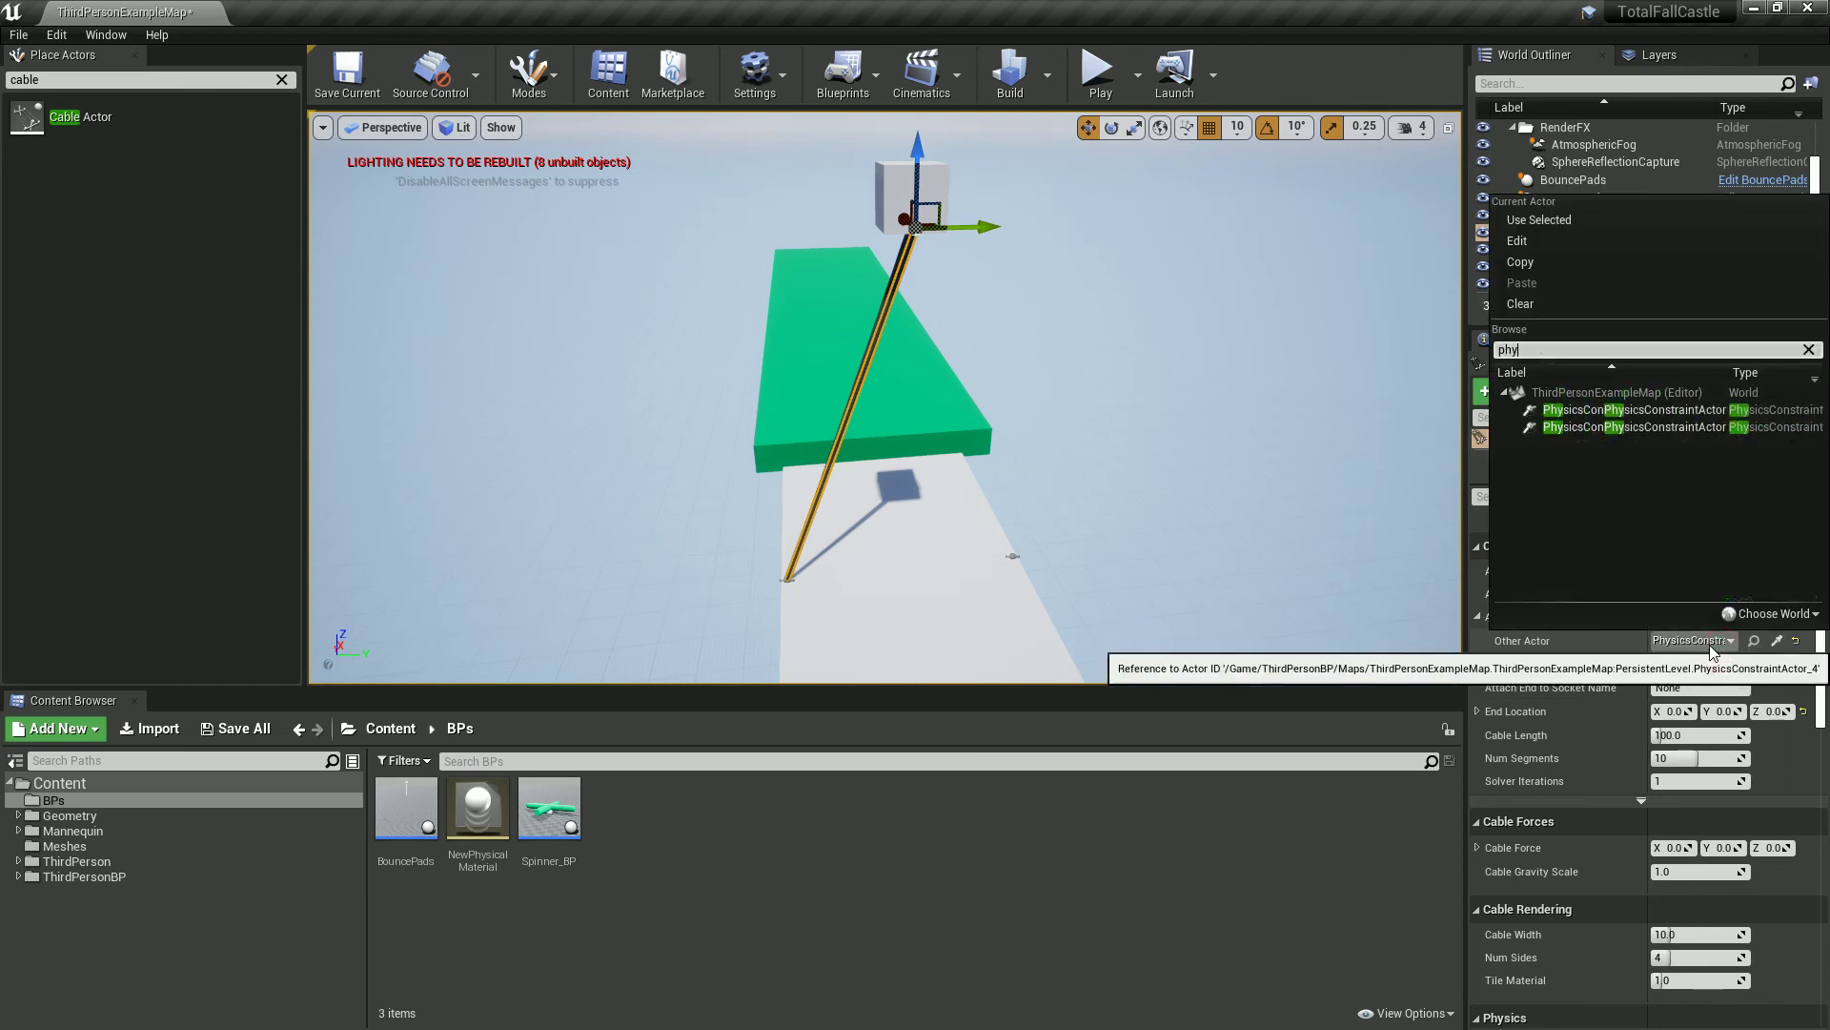
click(1601, 428)
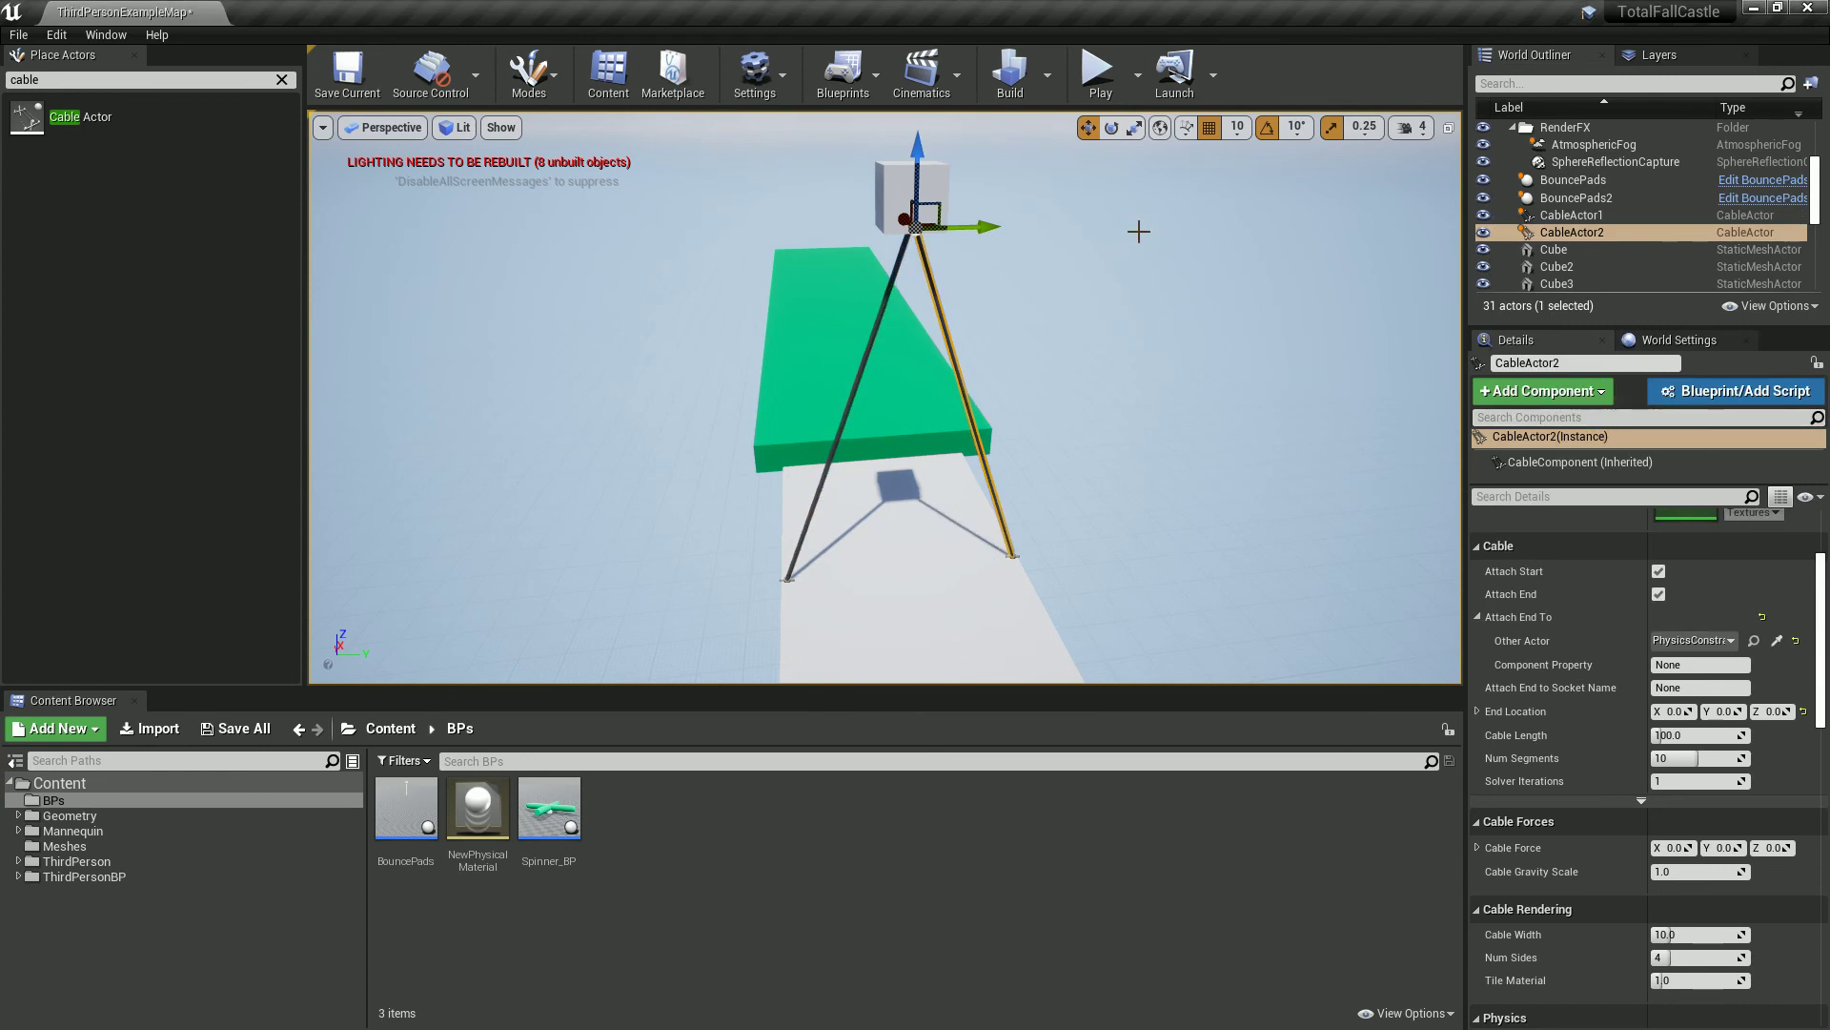
- Play-test the level with both cables, crossing the slab to the far green platform and looking back at it, and stop the session
click(1099, 74)
key(w)
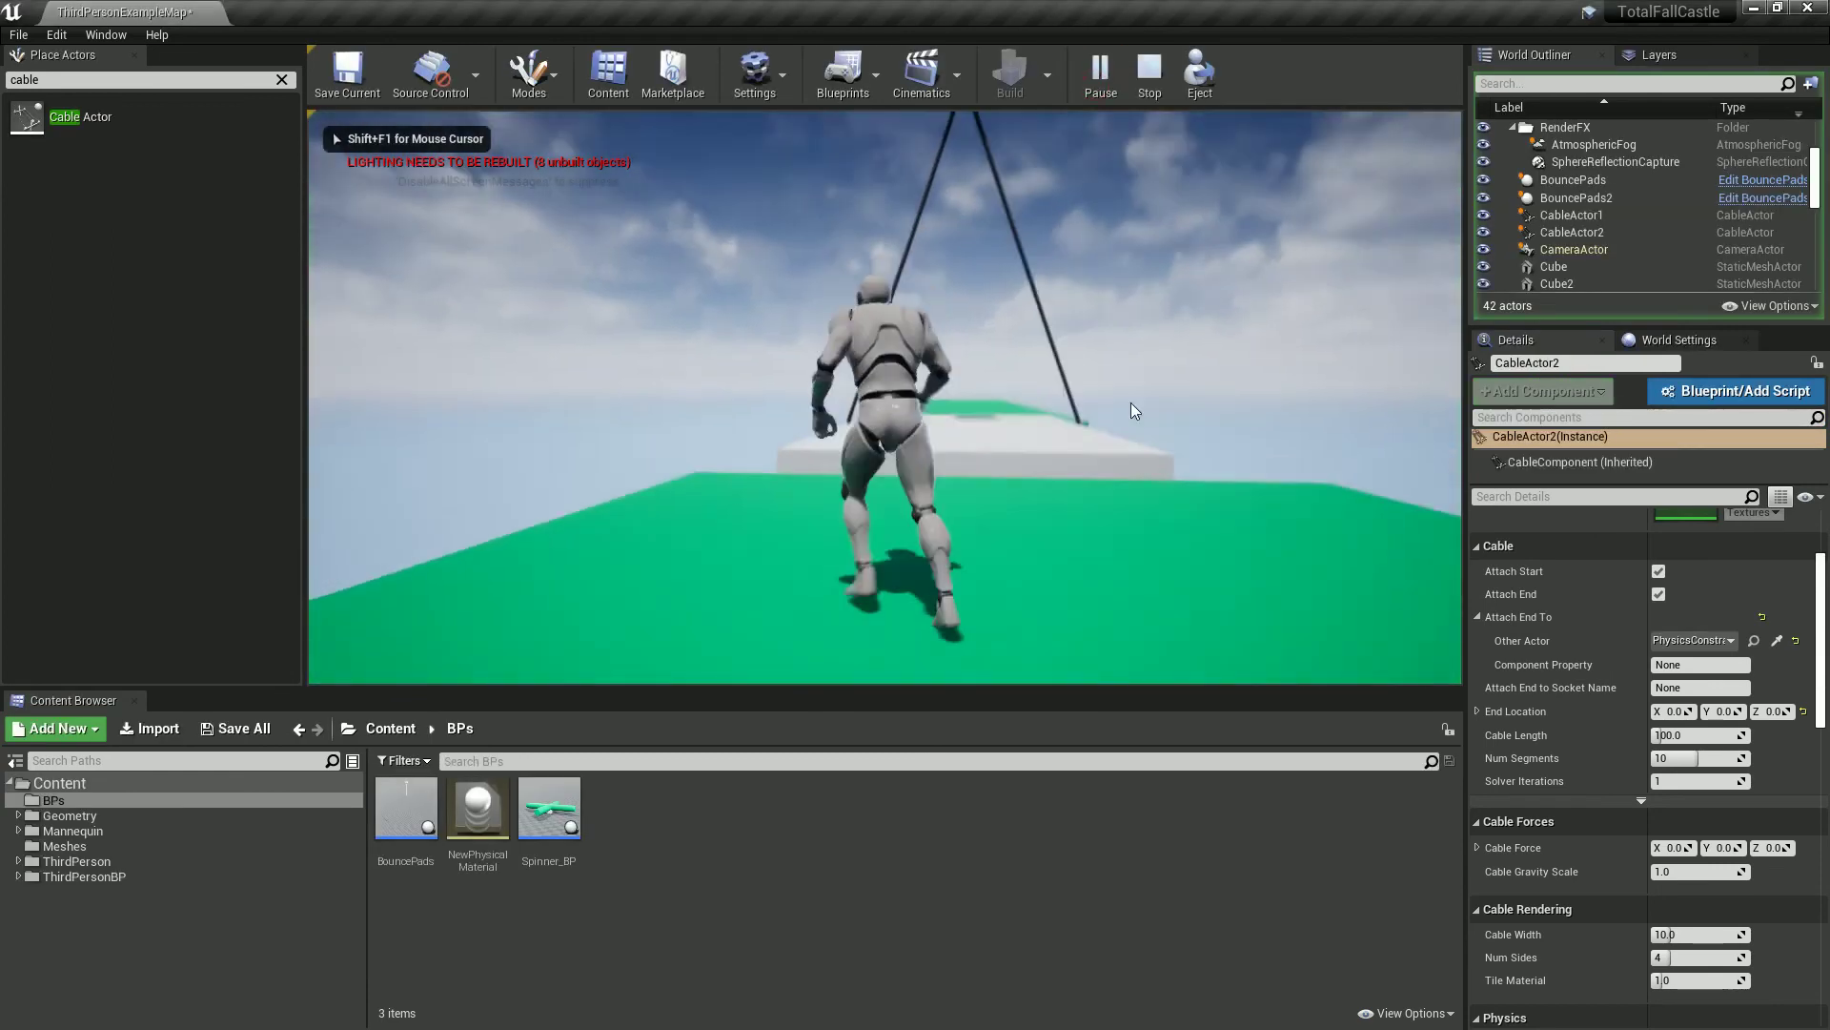
key(w)
key(space)
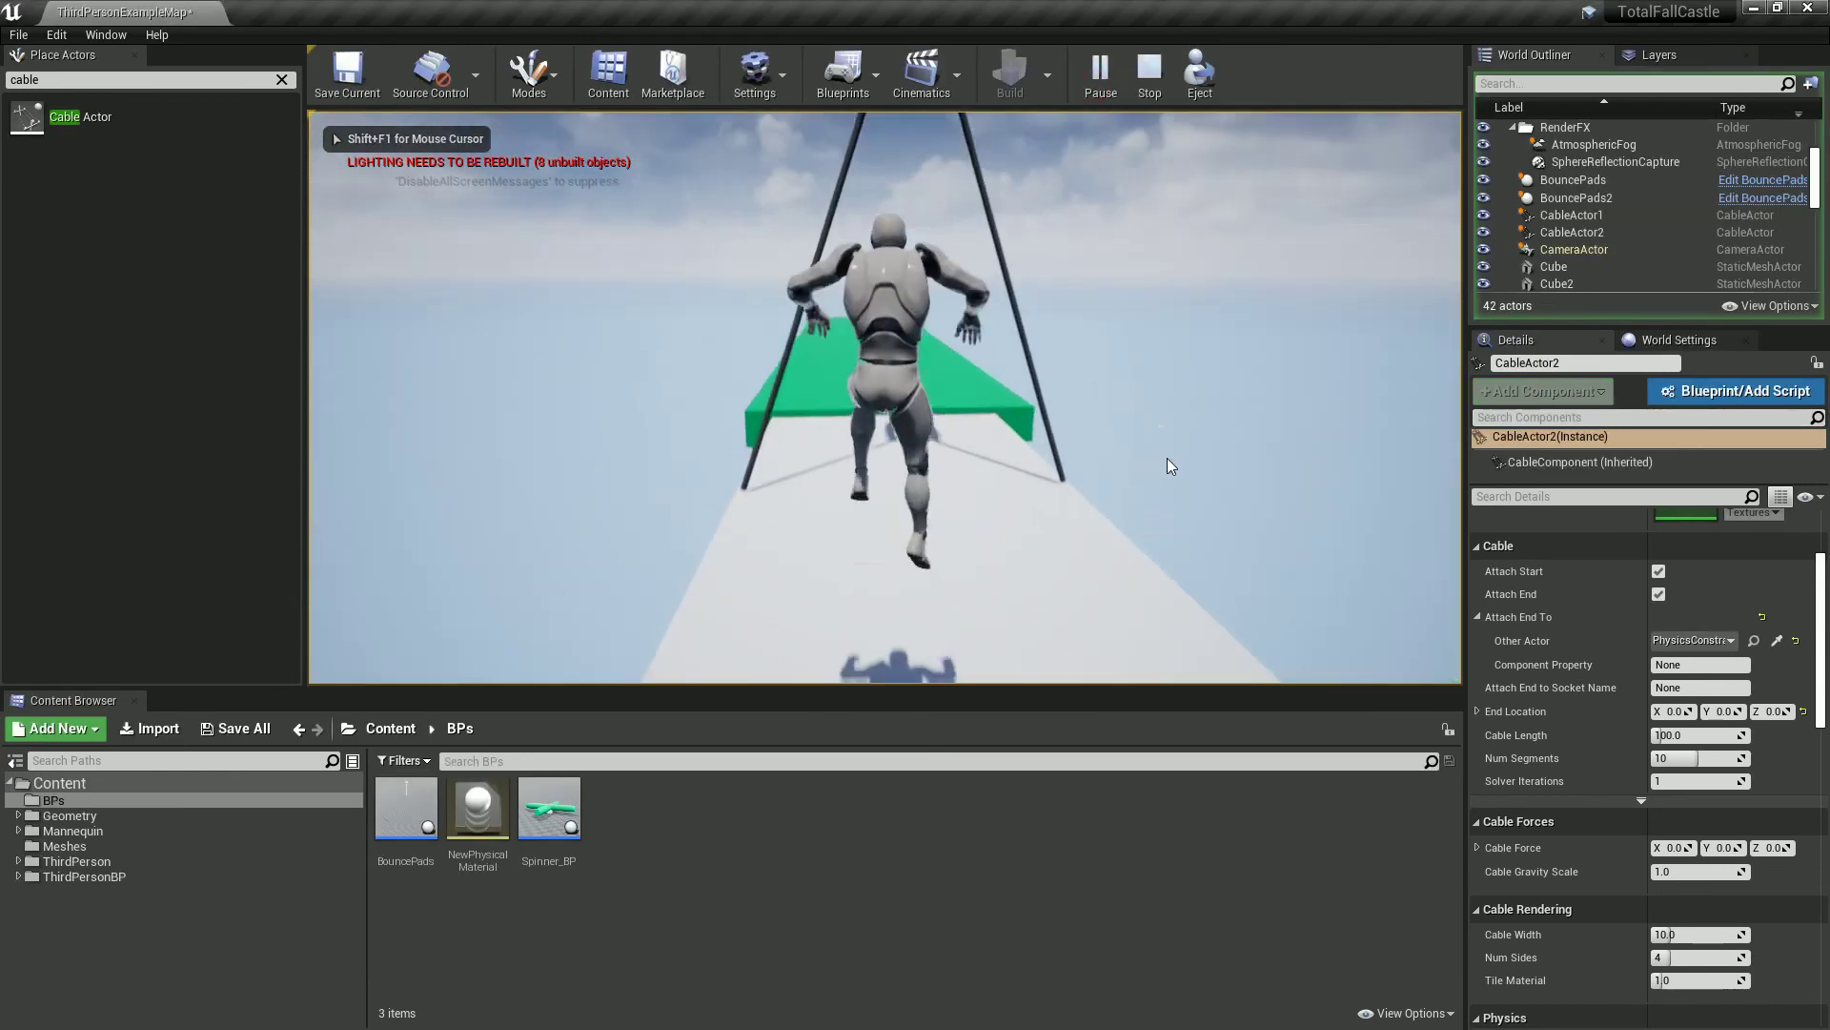
key(a)
key(w)
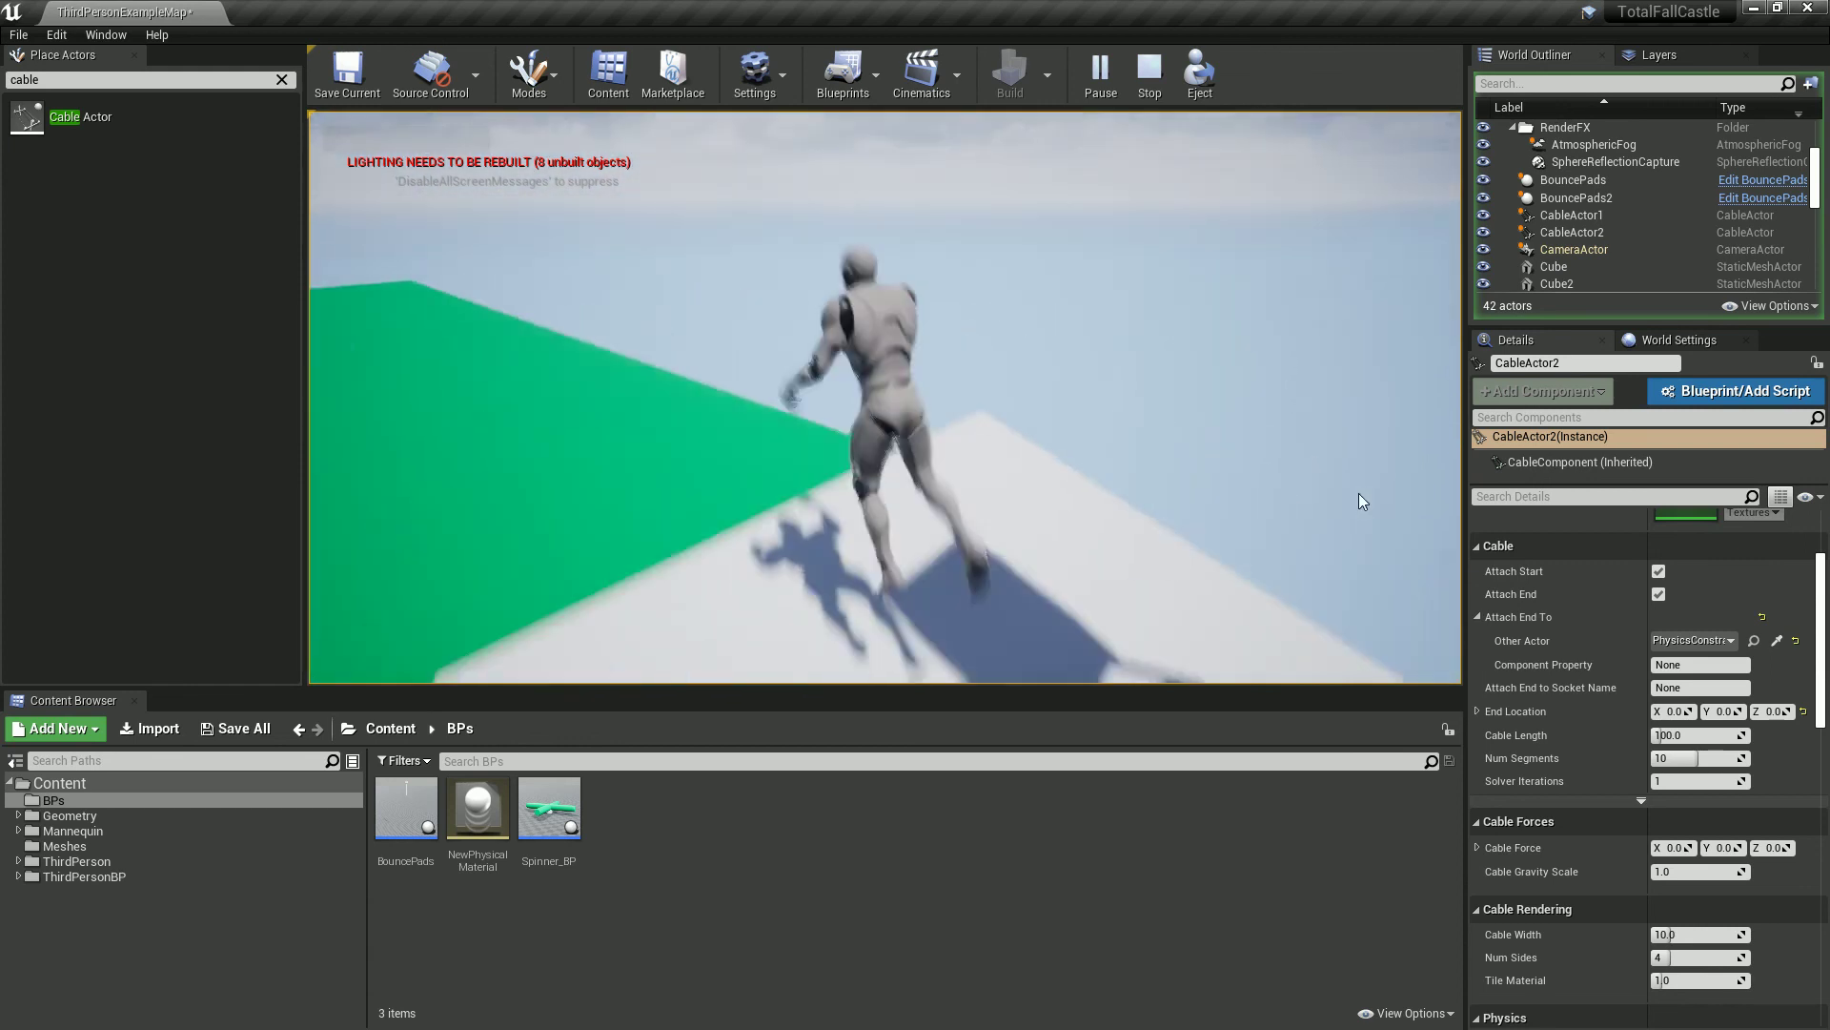
key(space)
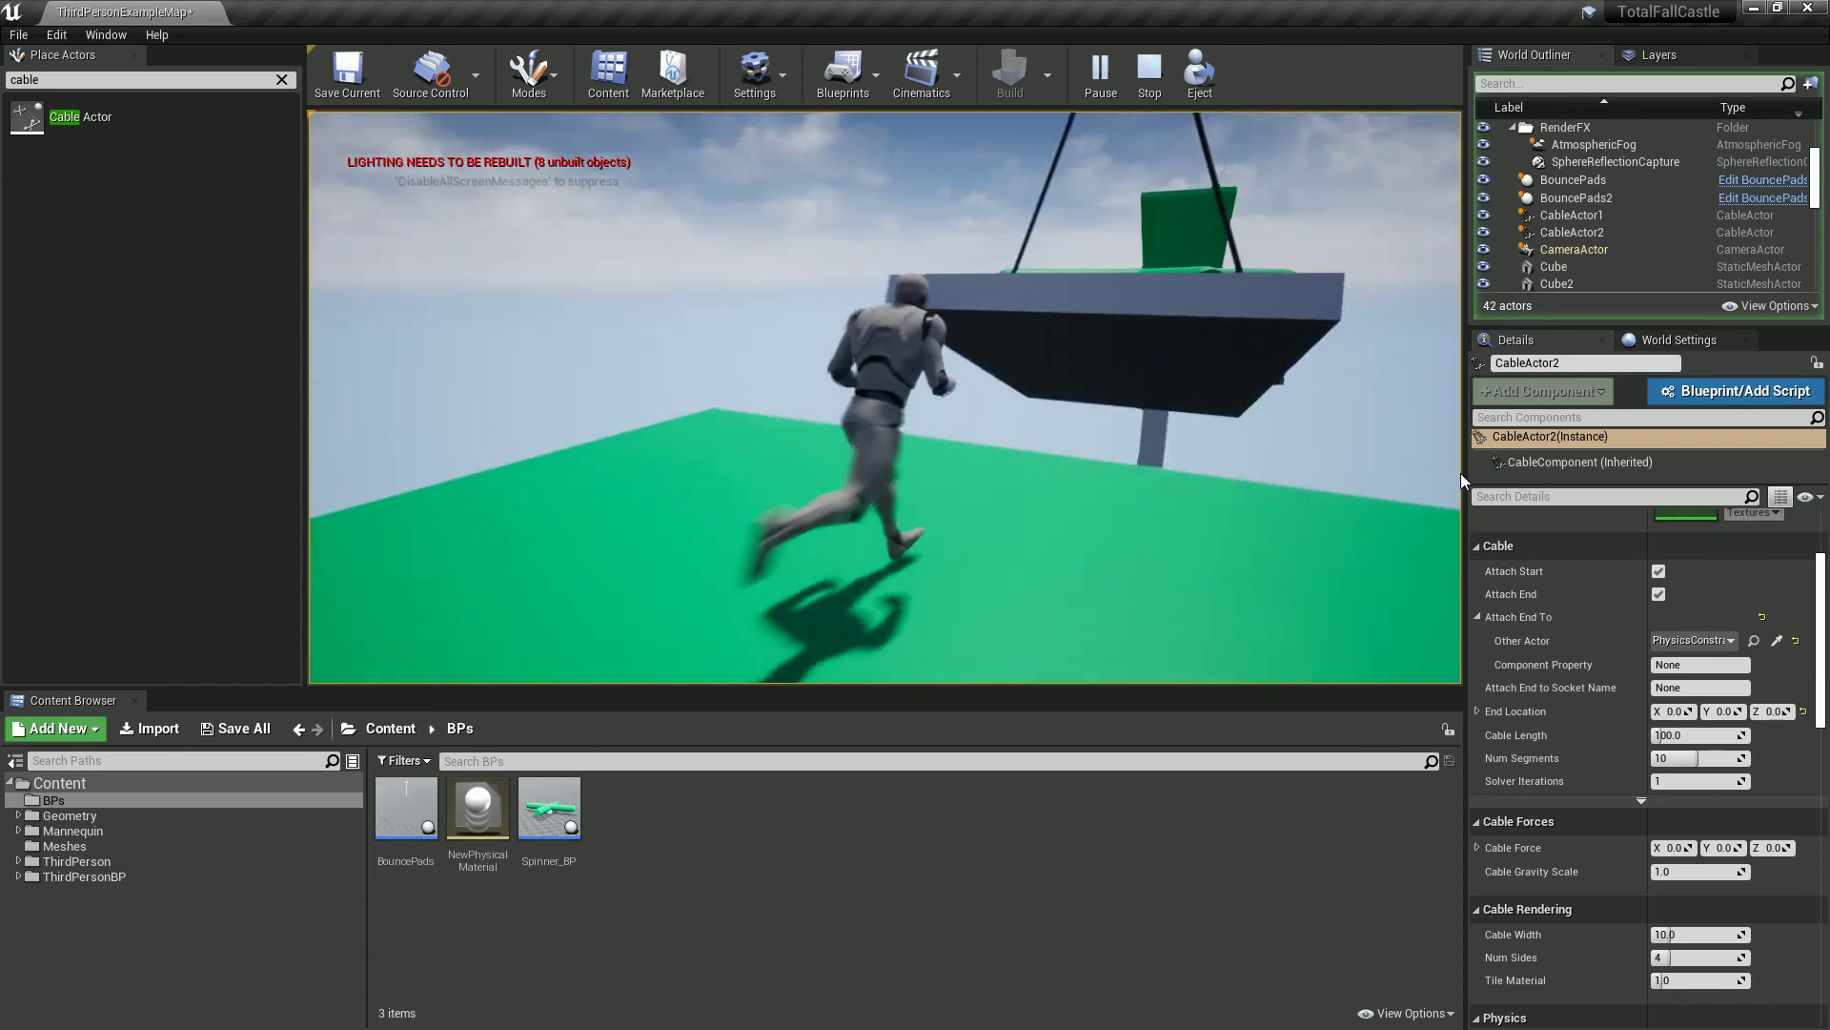
key(Escape)
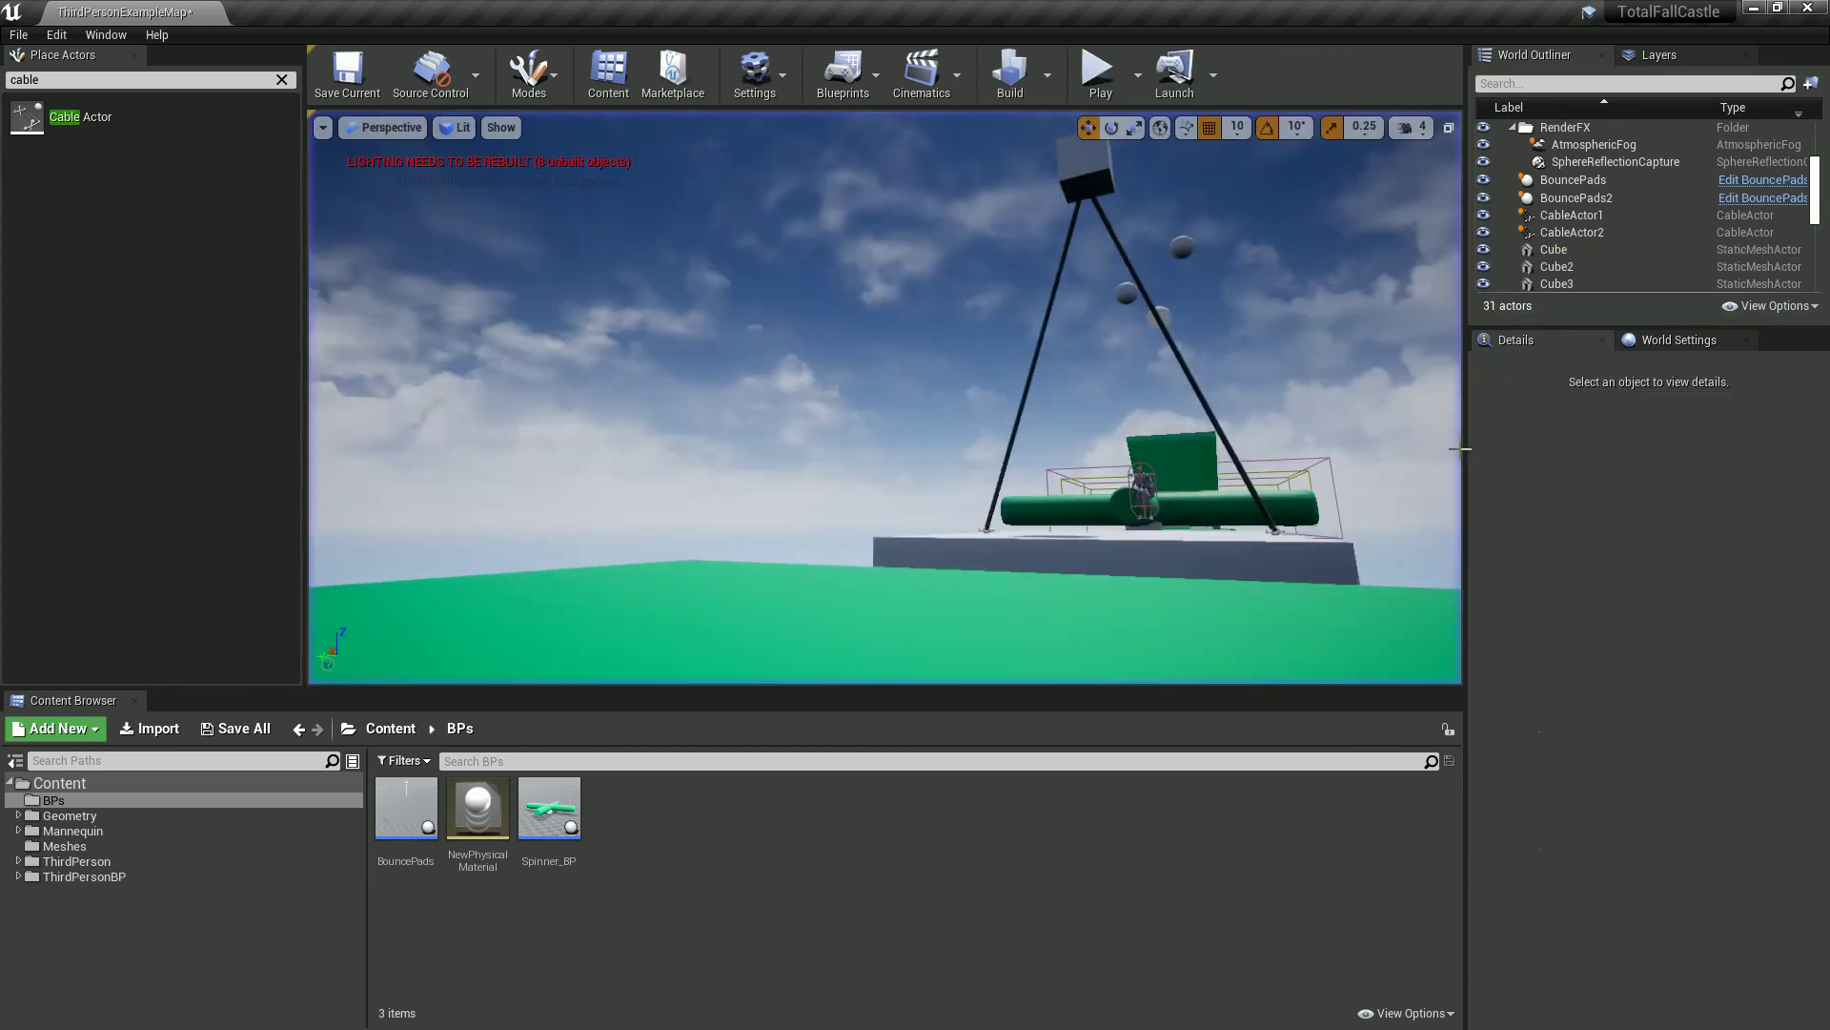
- Examine the first cable actor's physics and collision settings, and deselect the cable
click(1188, 373)
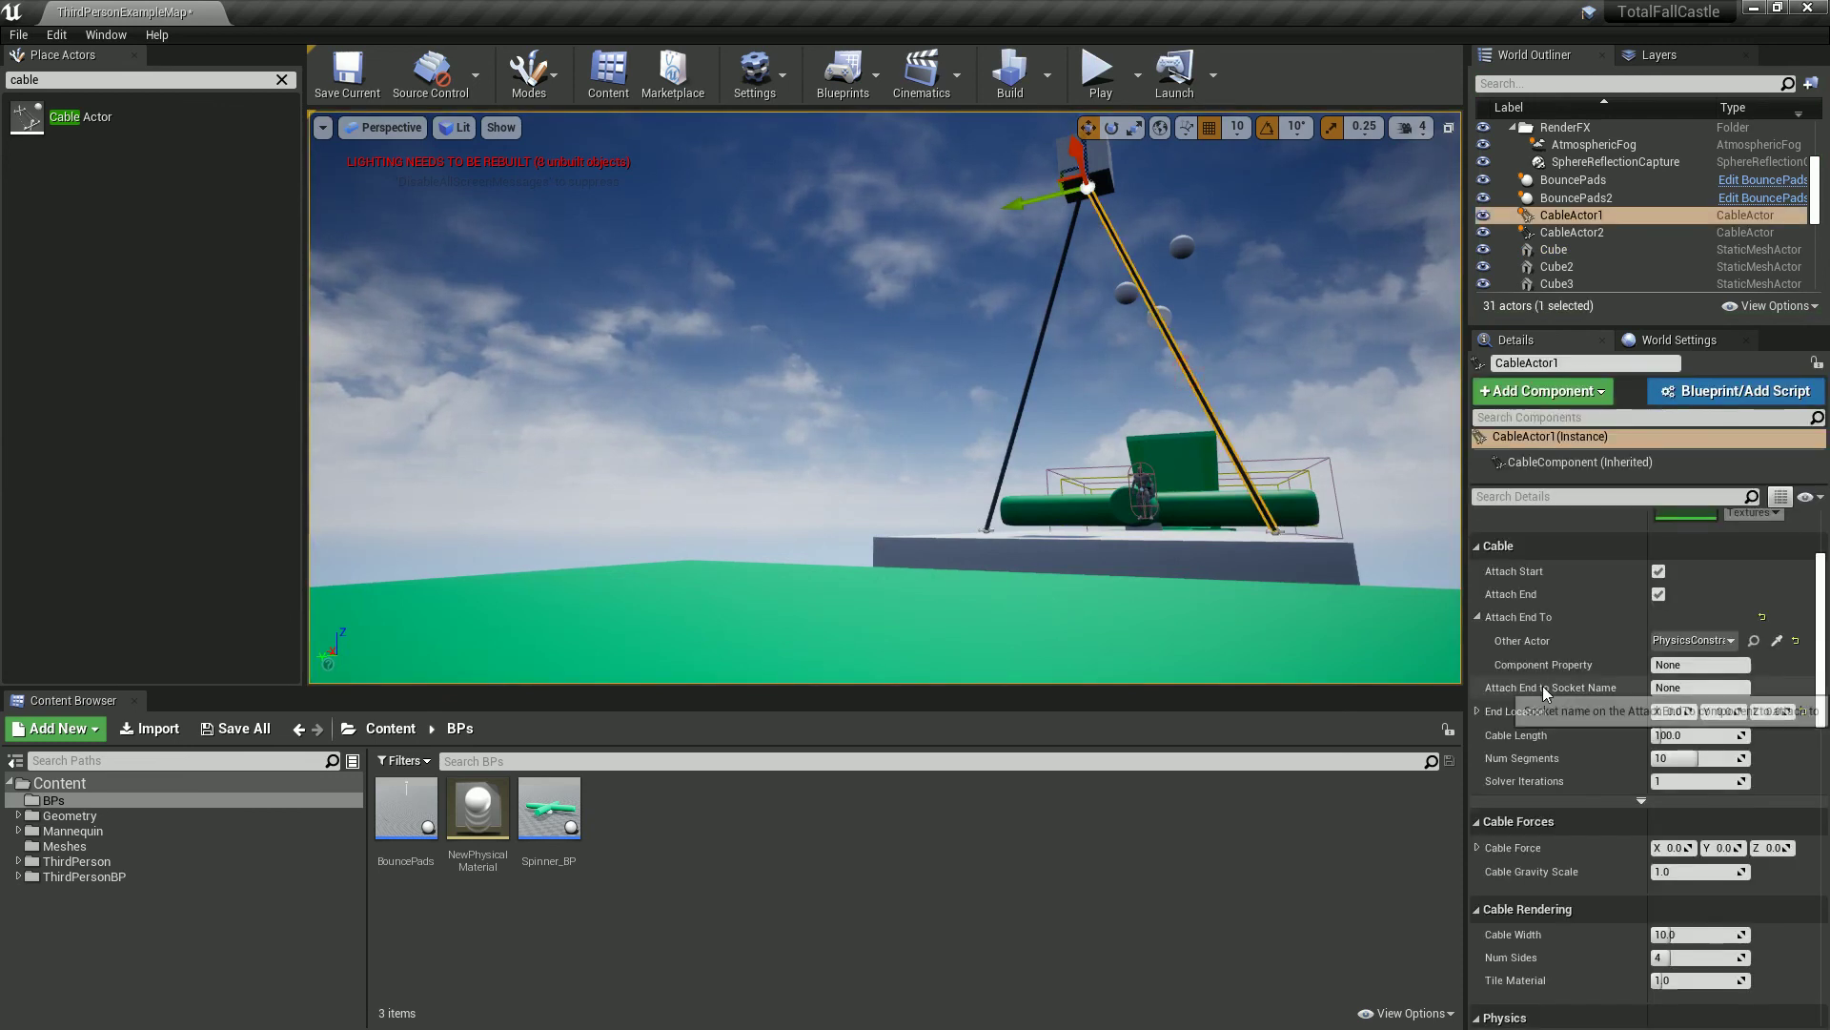
scroll(1542, 685, down, 6)
scroll(1531, 677, down, 10)
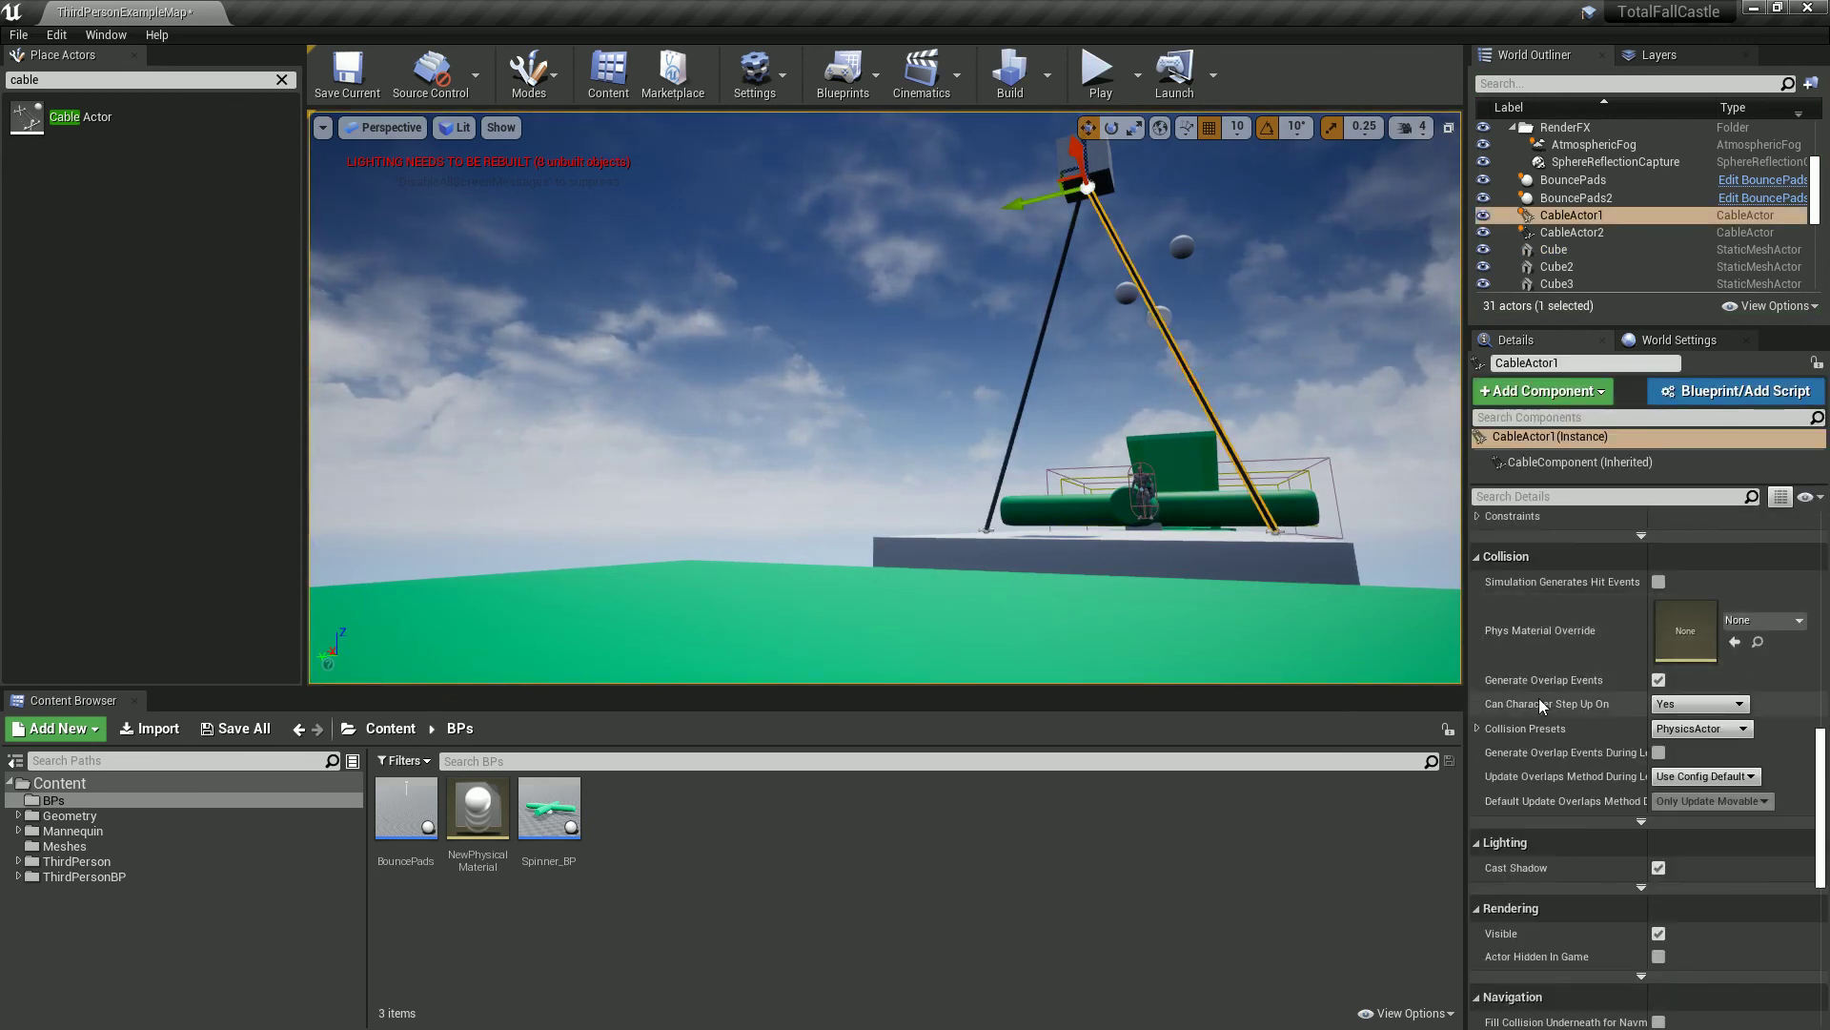
click(955, 282)
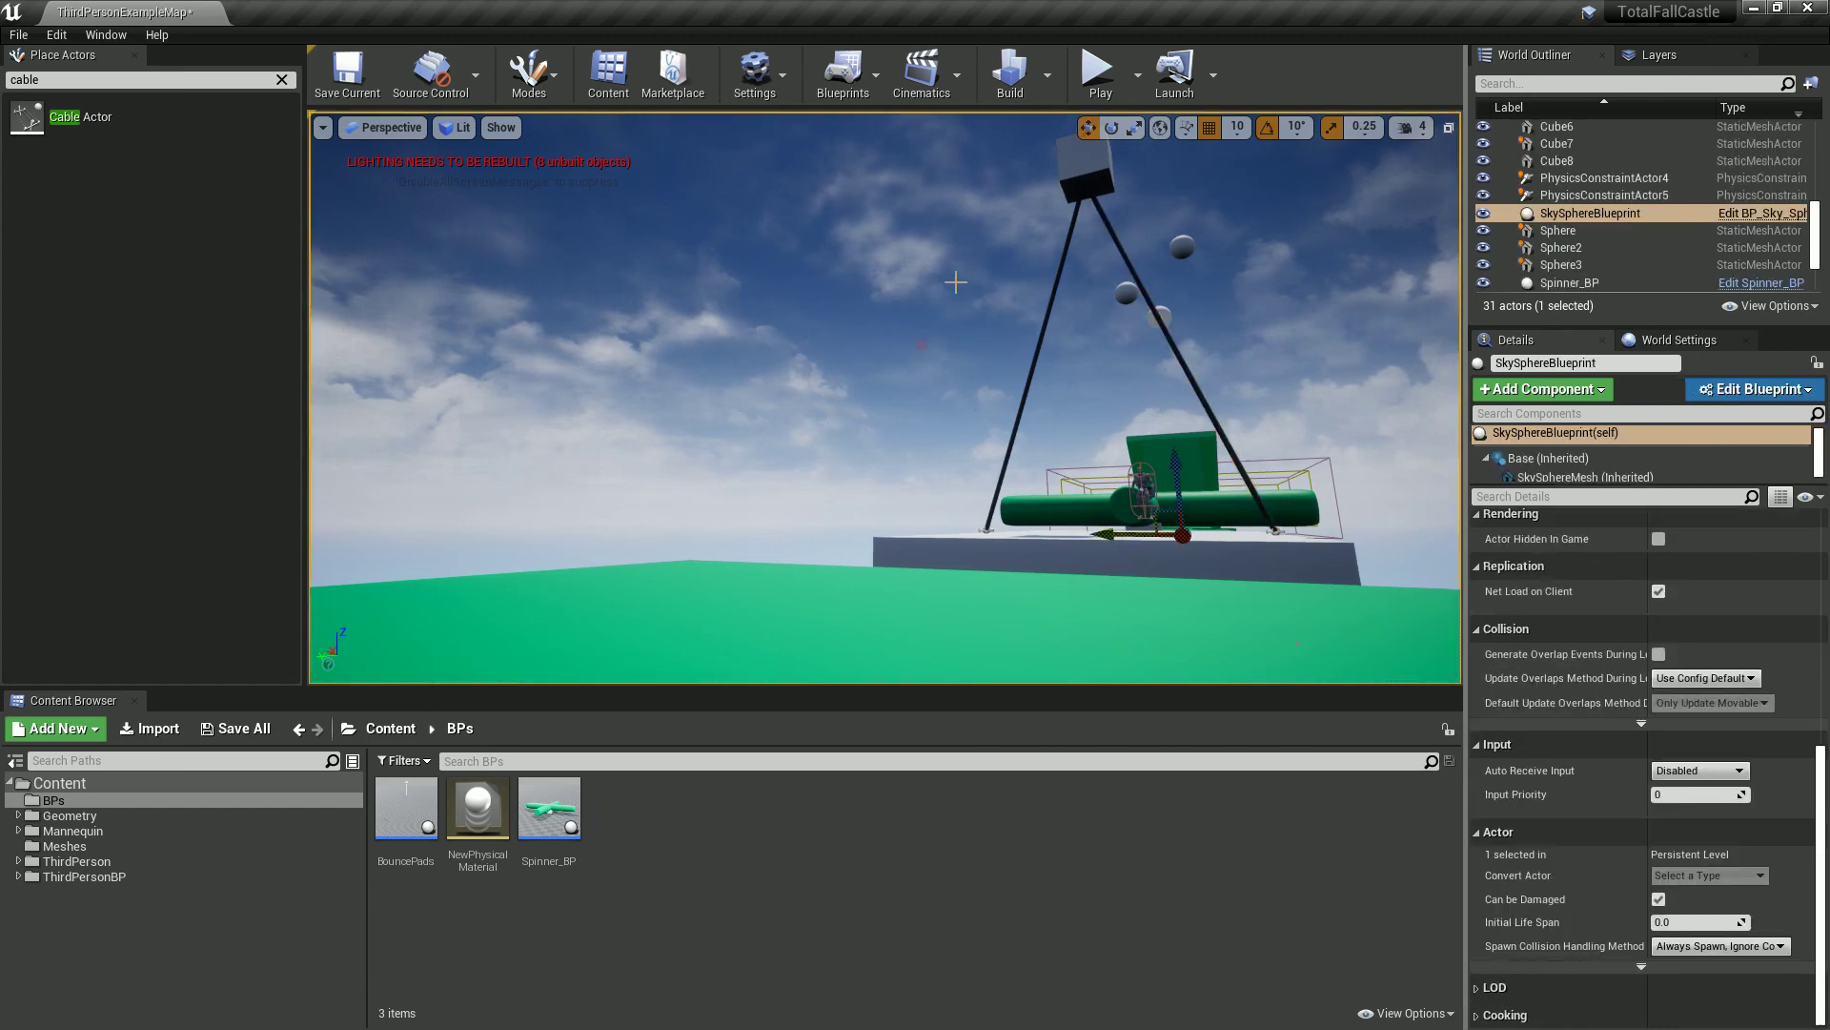
- Play-test the level by running and jumping across the cabled slab towards the green platform beyond it, and end the session
click(1100, 76)
key(w)
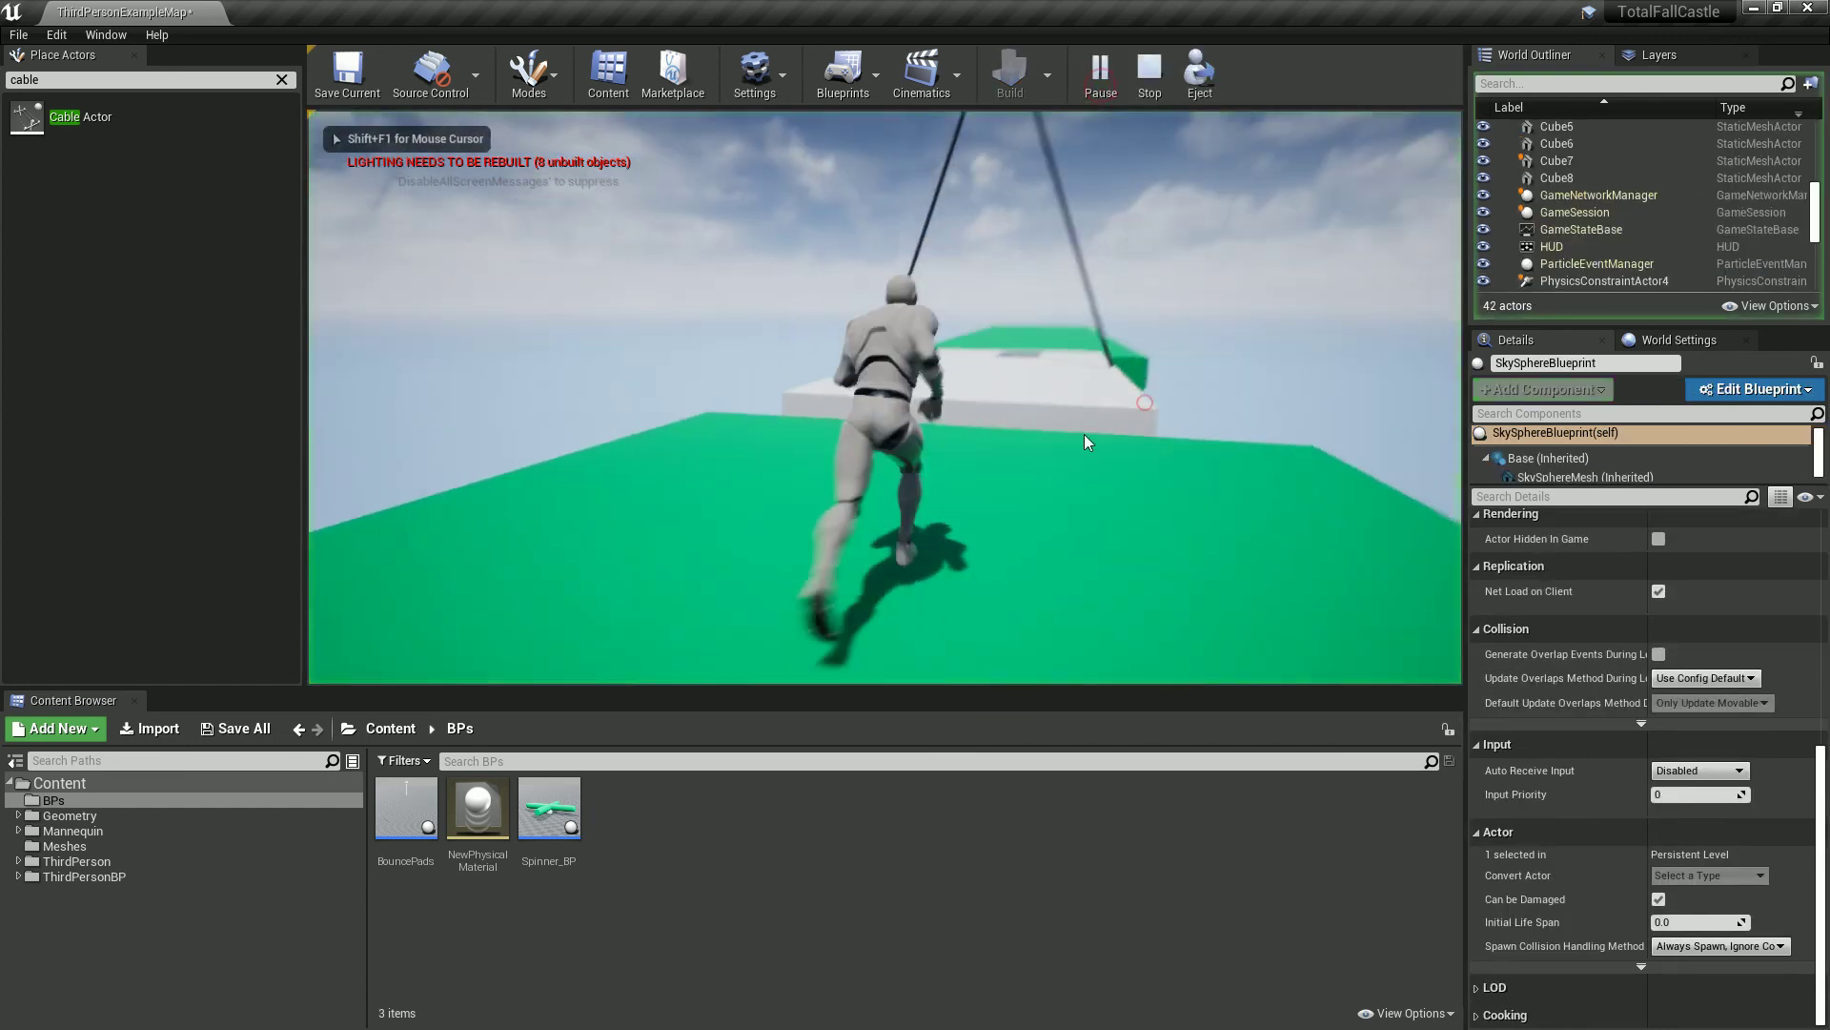
key(space)
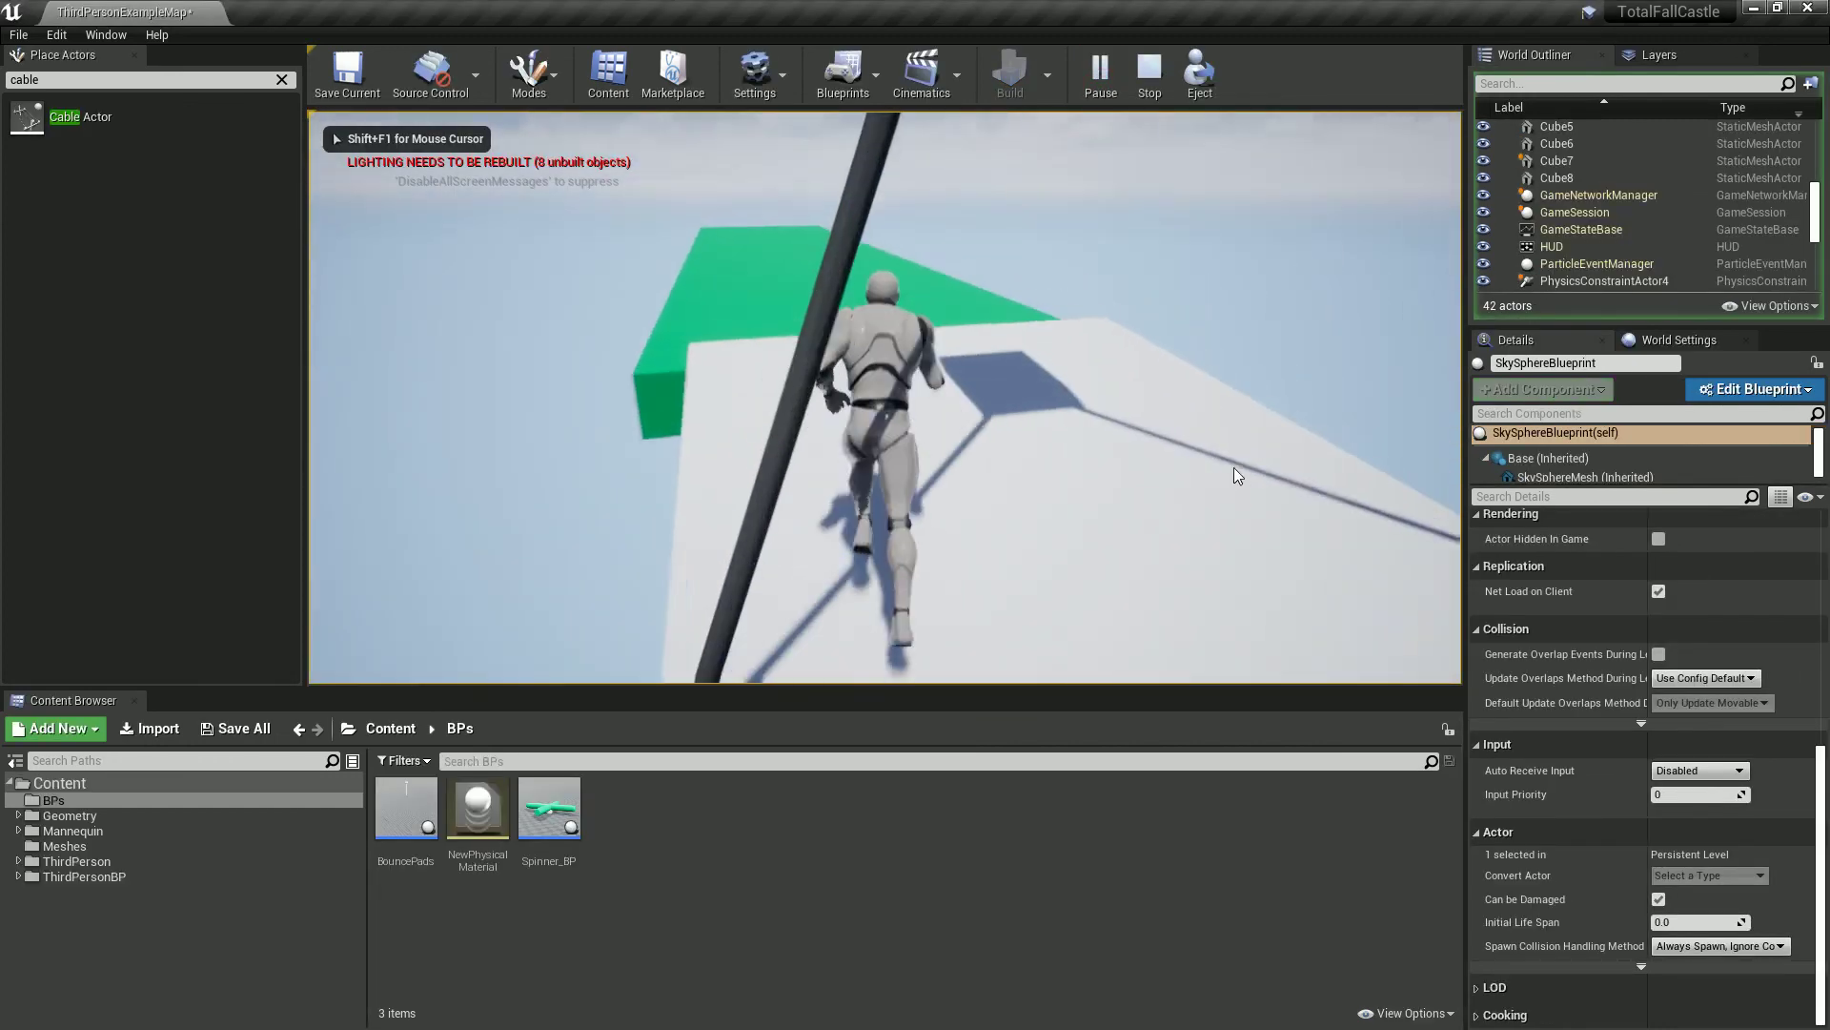
key(space)
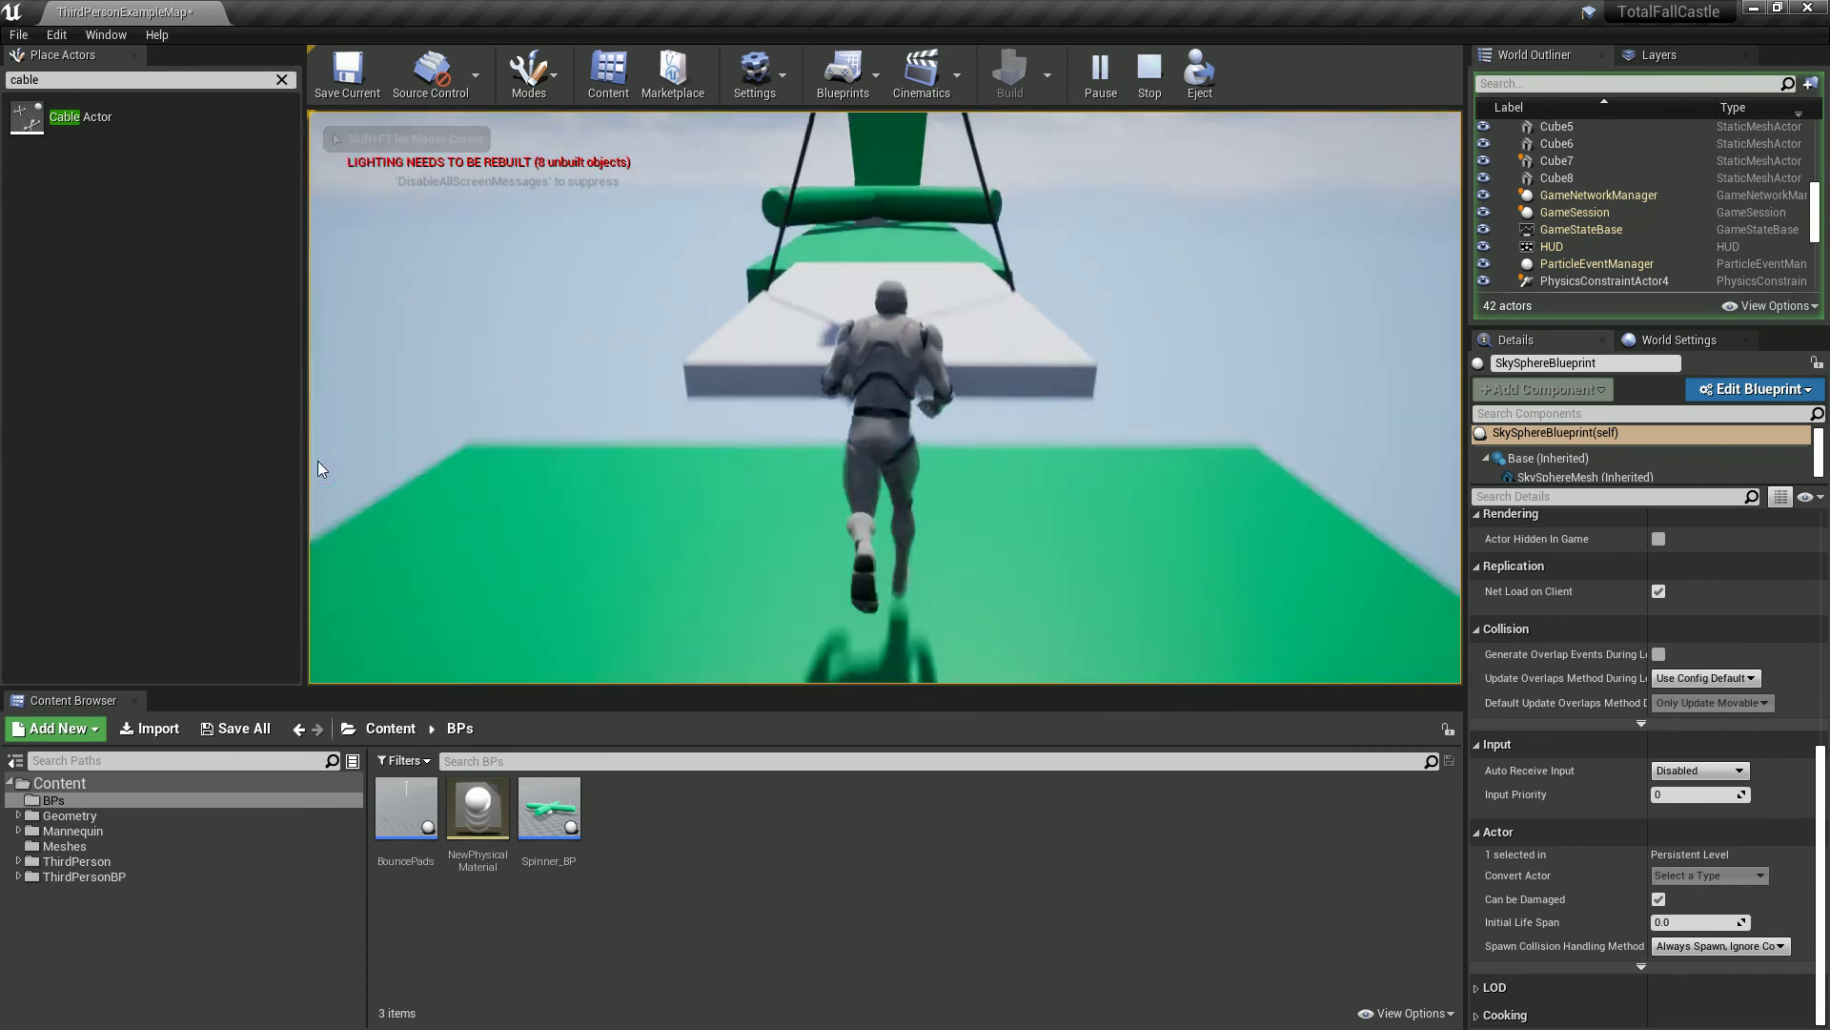
key(space)
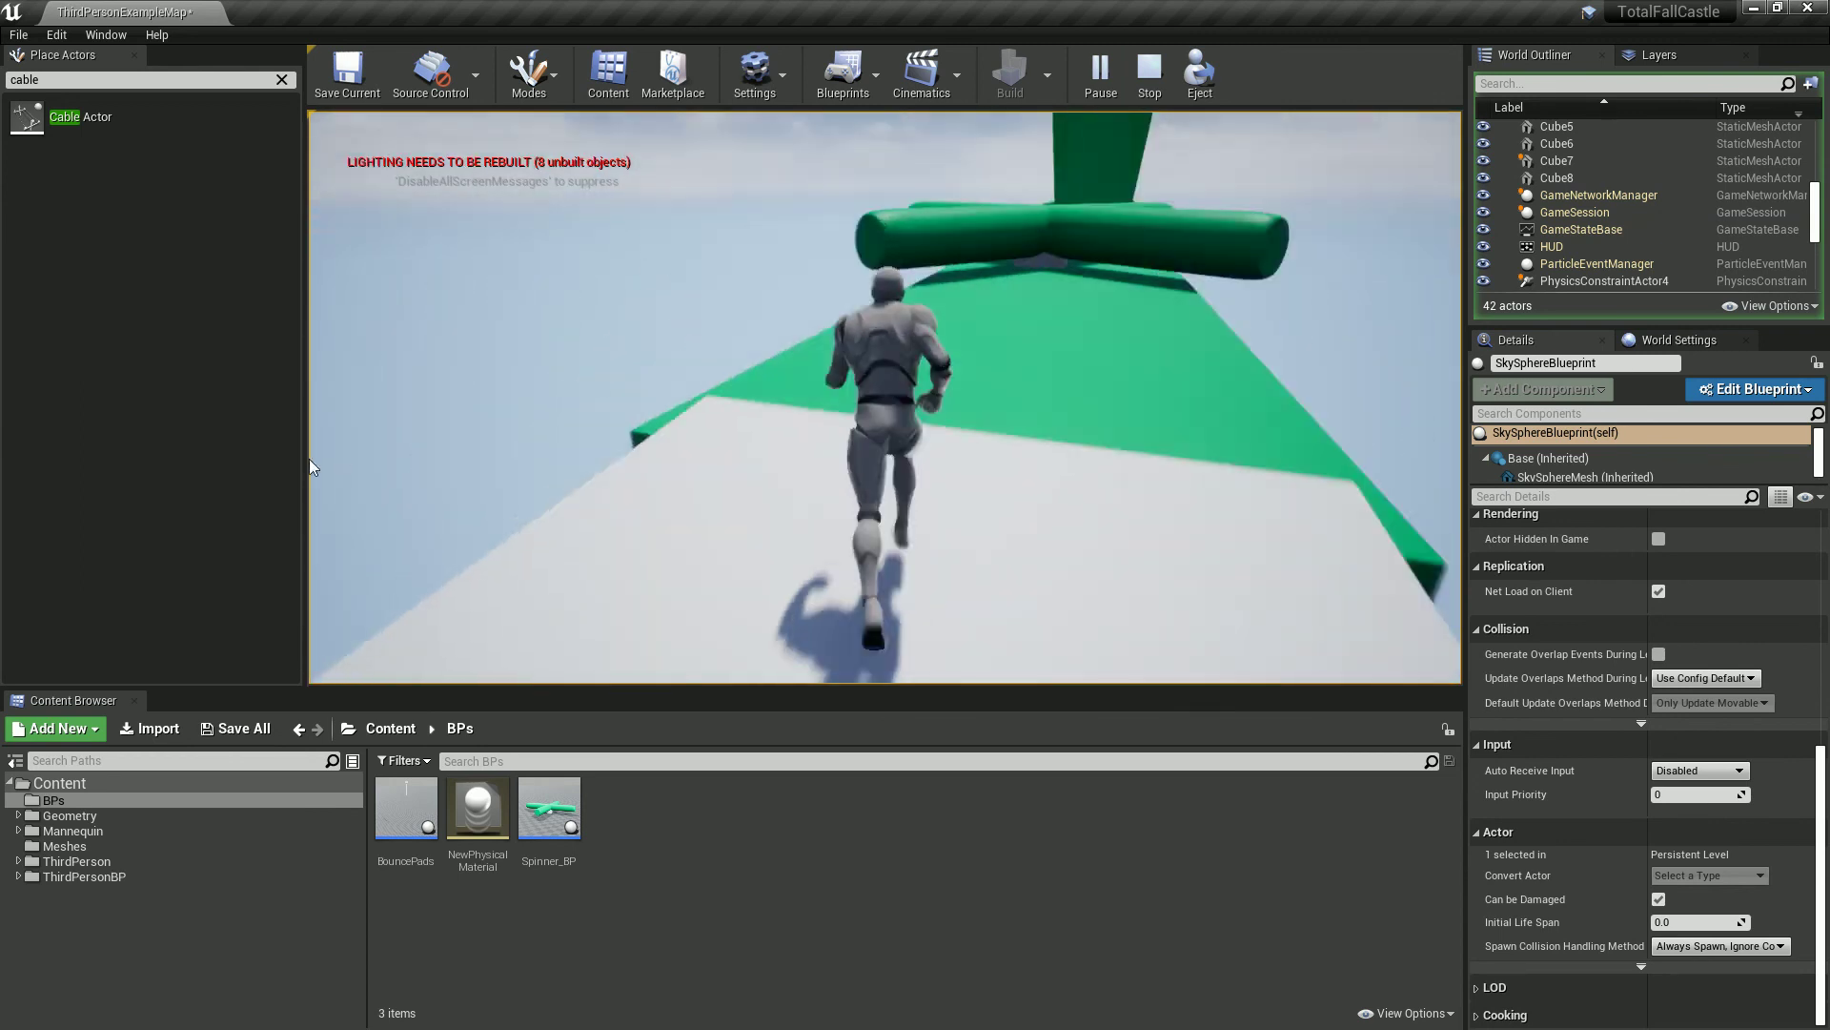
key(space)
key(space)
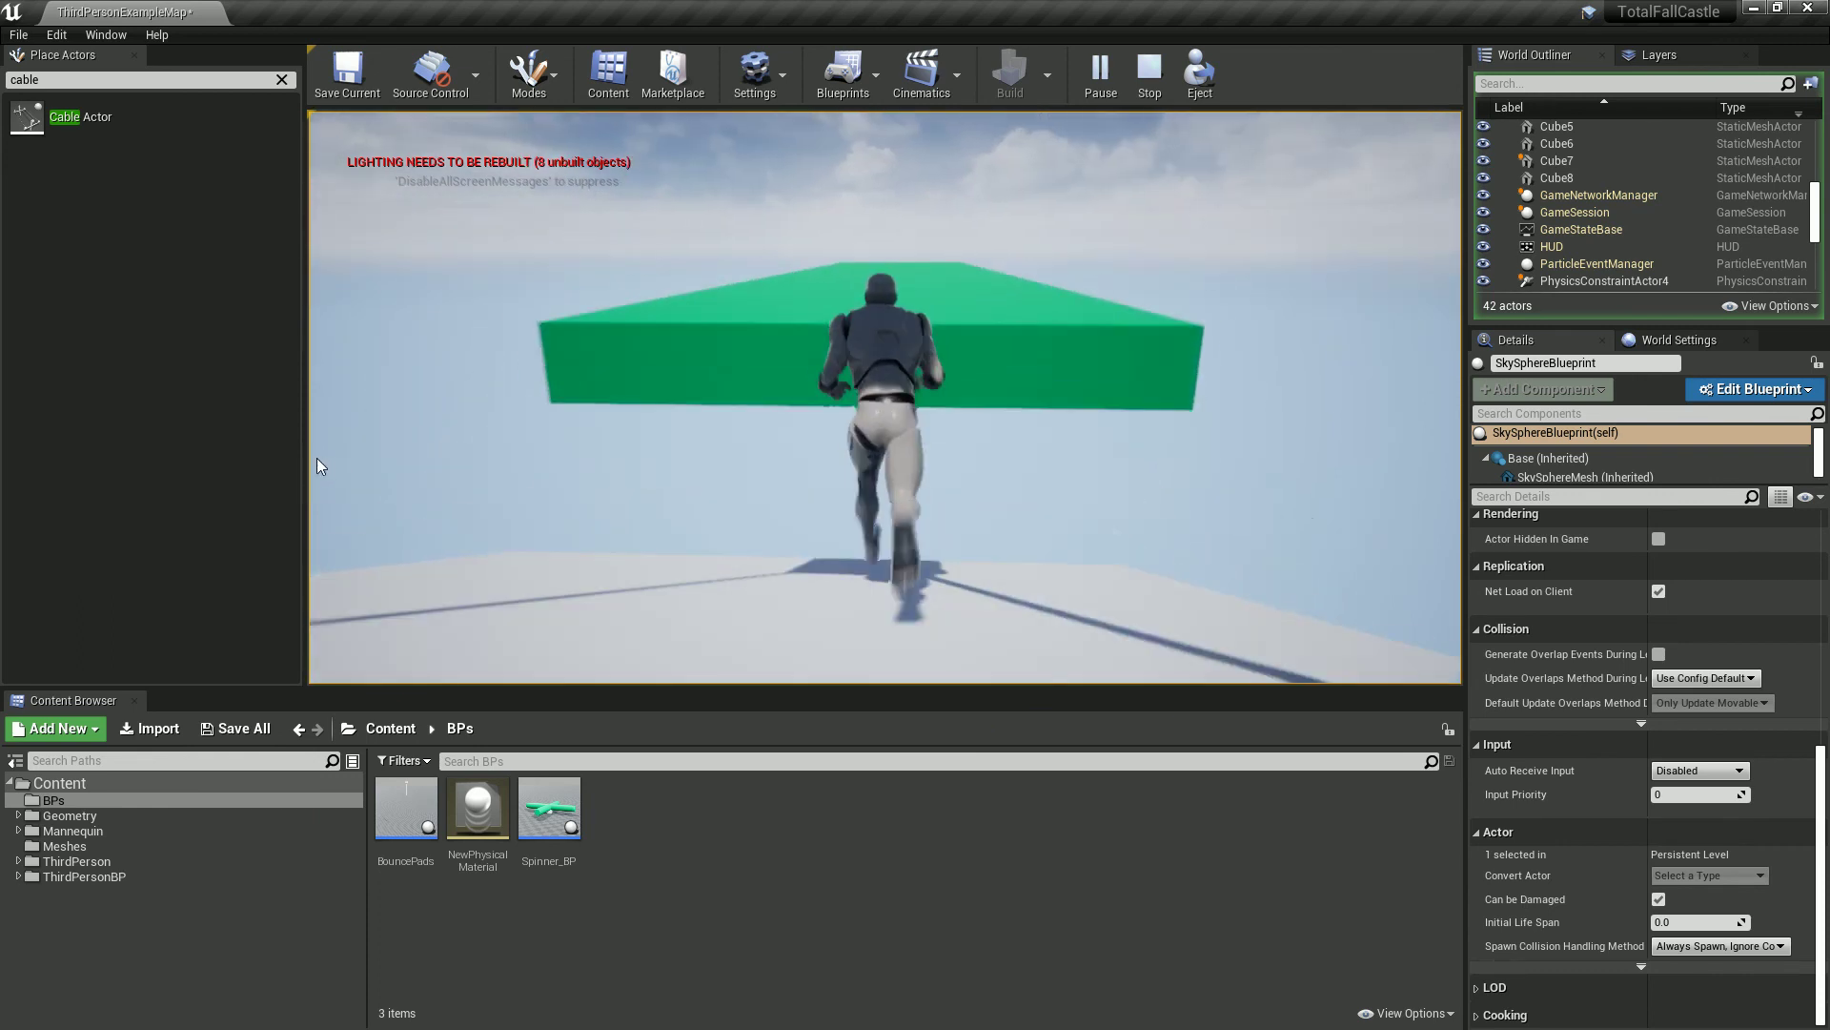
key(Escape)
- Select both physics constraints, PhysicsConstraintActor4 and PhysicsConstraintActor5, and set their Angular Motor Target Velocity Strength to 200
scroll(1621, 235, down, 2)
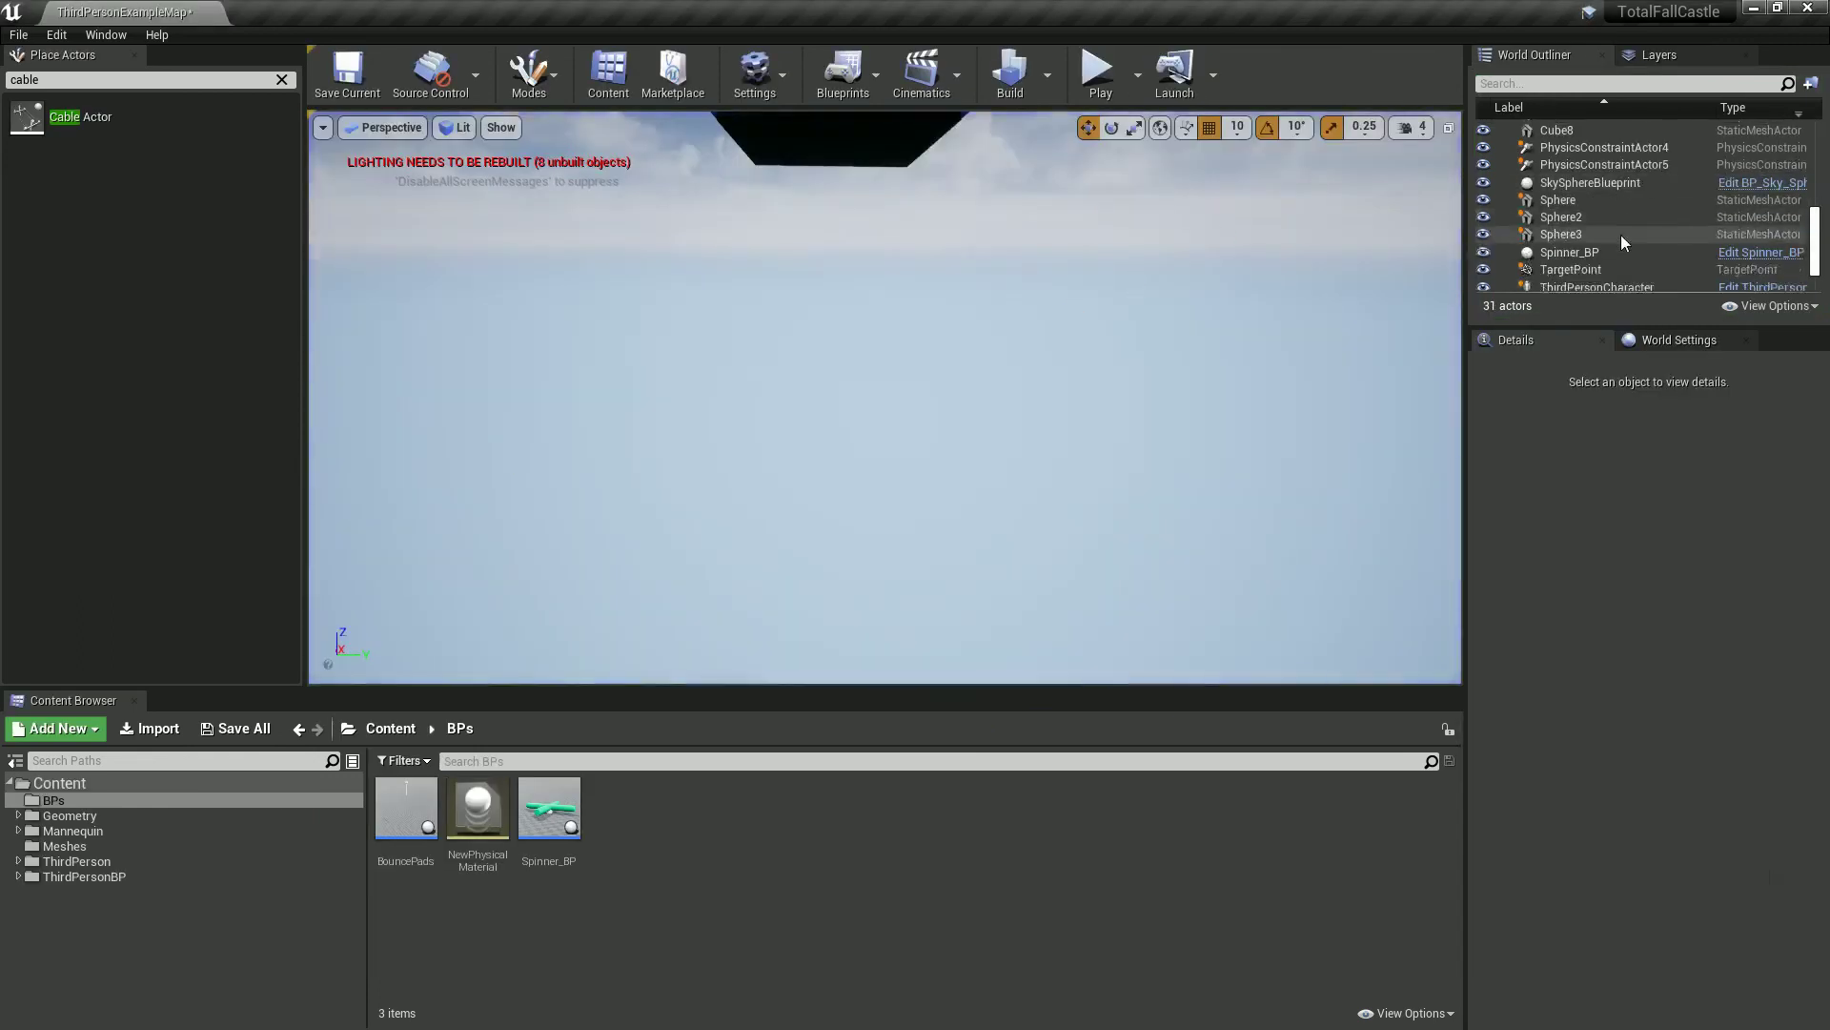
scroll(1621, 237, up, 2)
click(1645, 184)
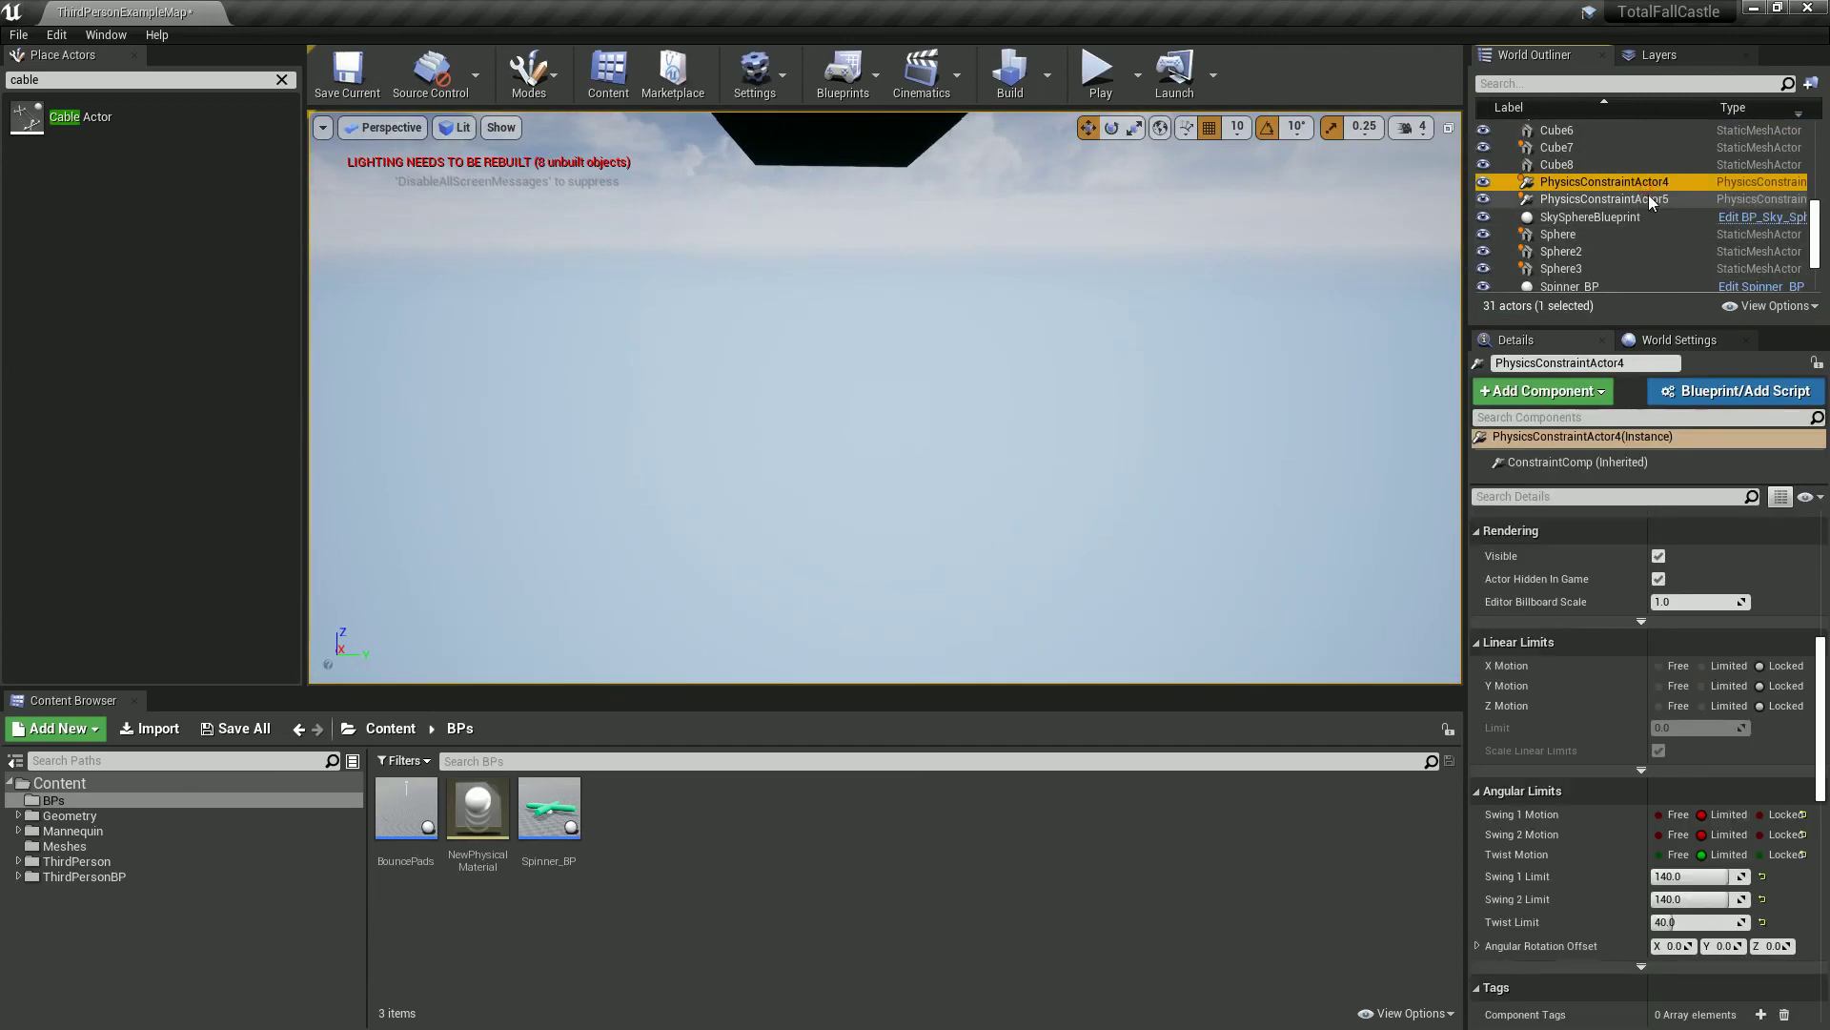
ctrl+click(1649, 197)
scroll(1684, 689, down, 5)
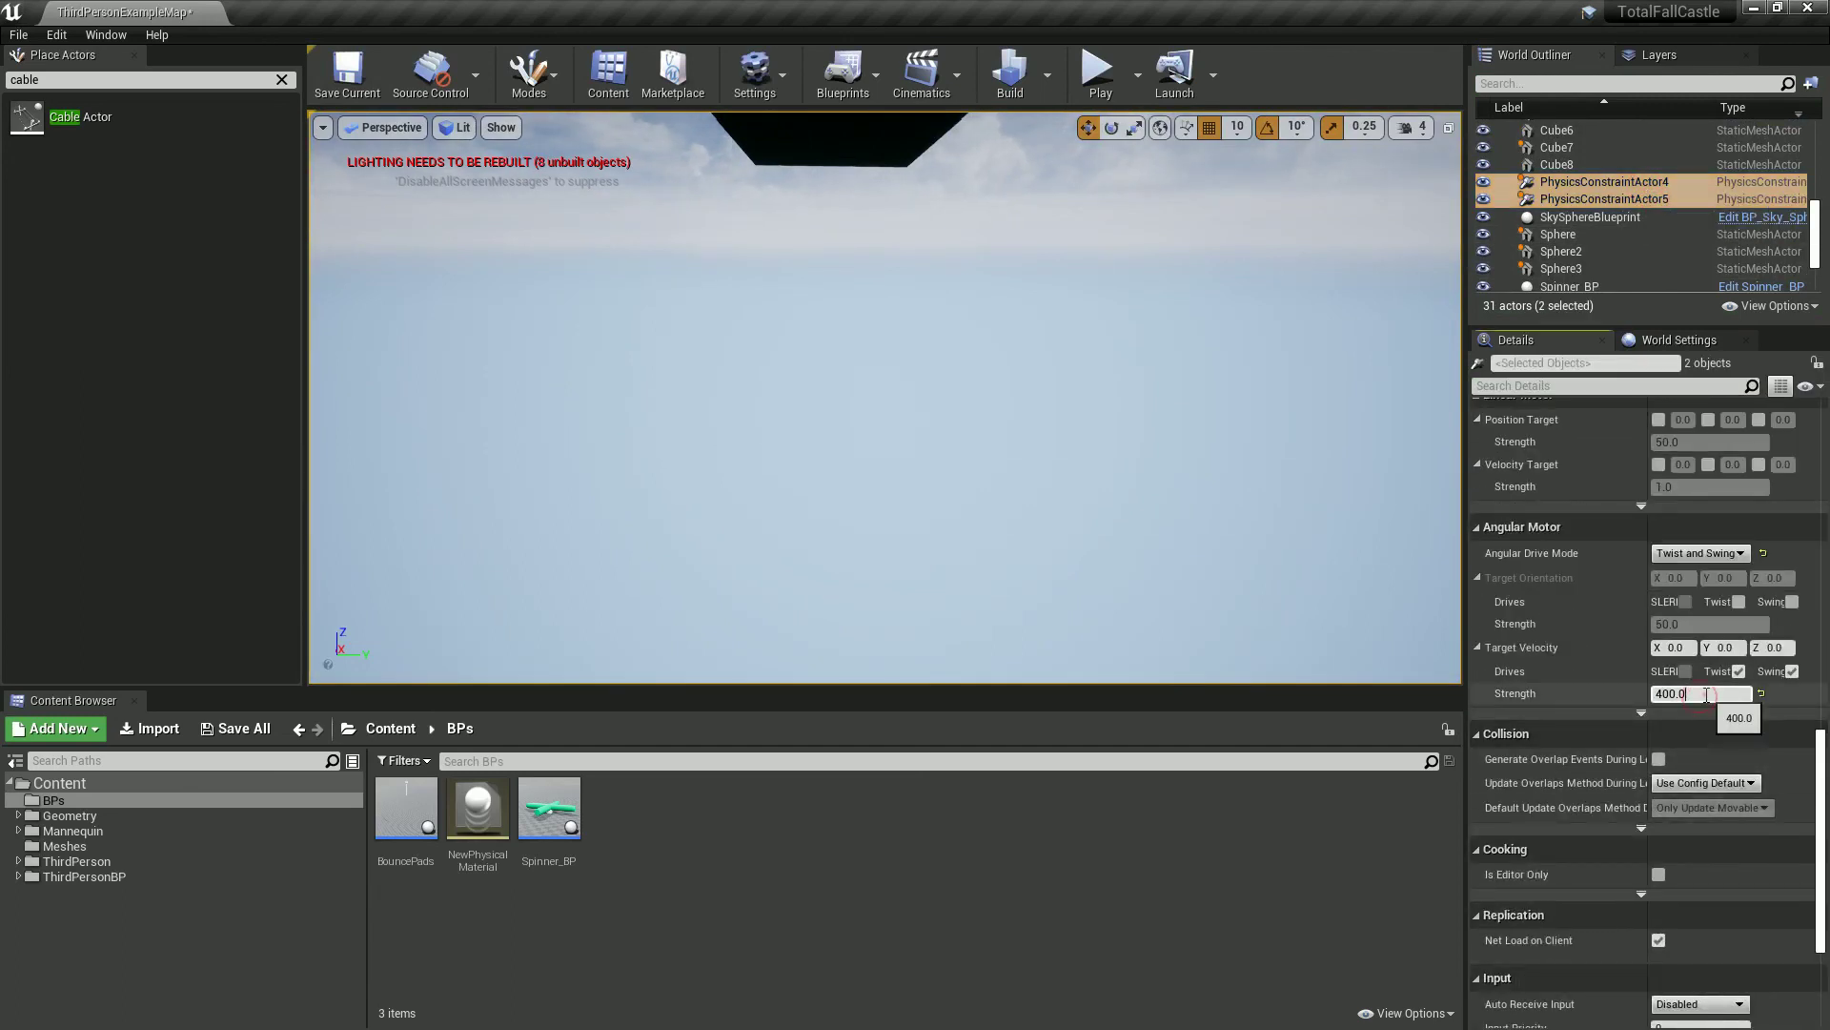
- Play-test the slab with the 200 motor strength, jumping onto it from the green platform and running along its tilting surface, and stop the session
click(1101, 79)
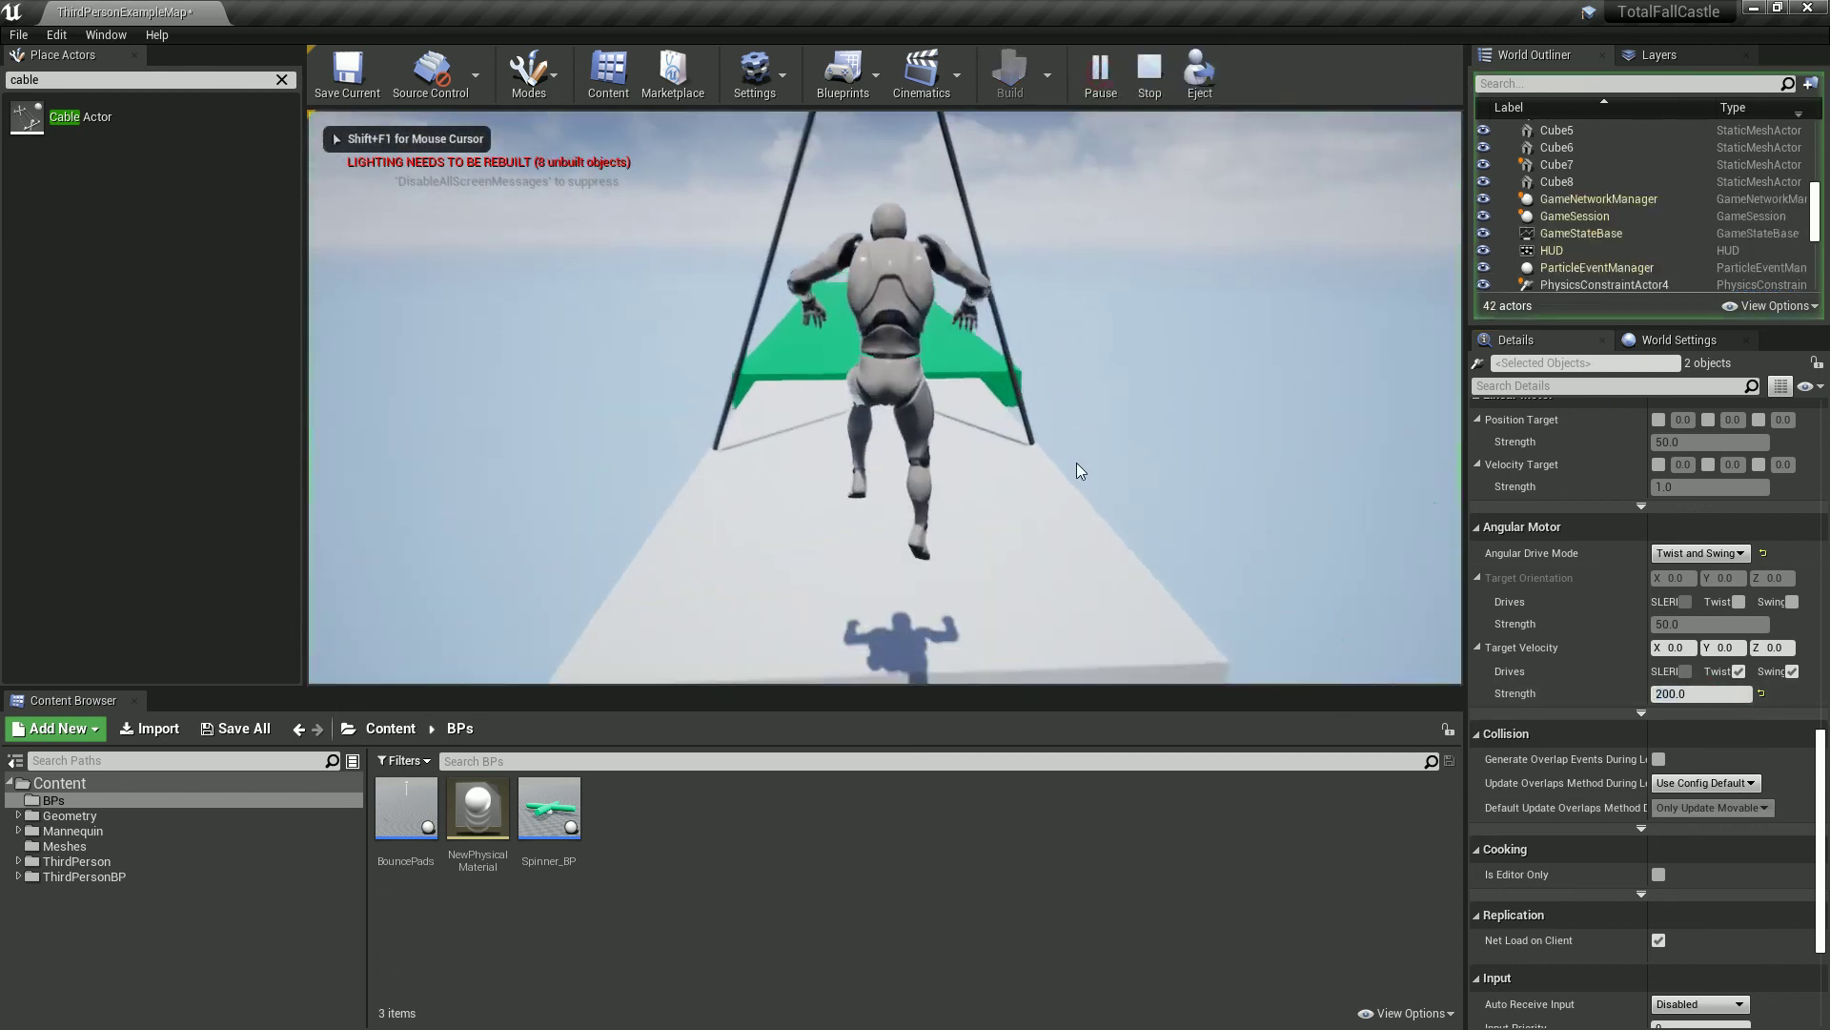
key(w)
key(space)
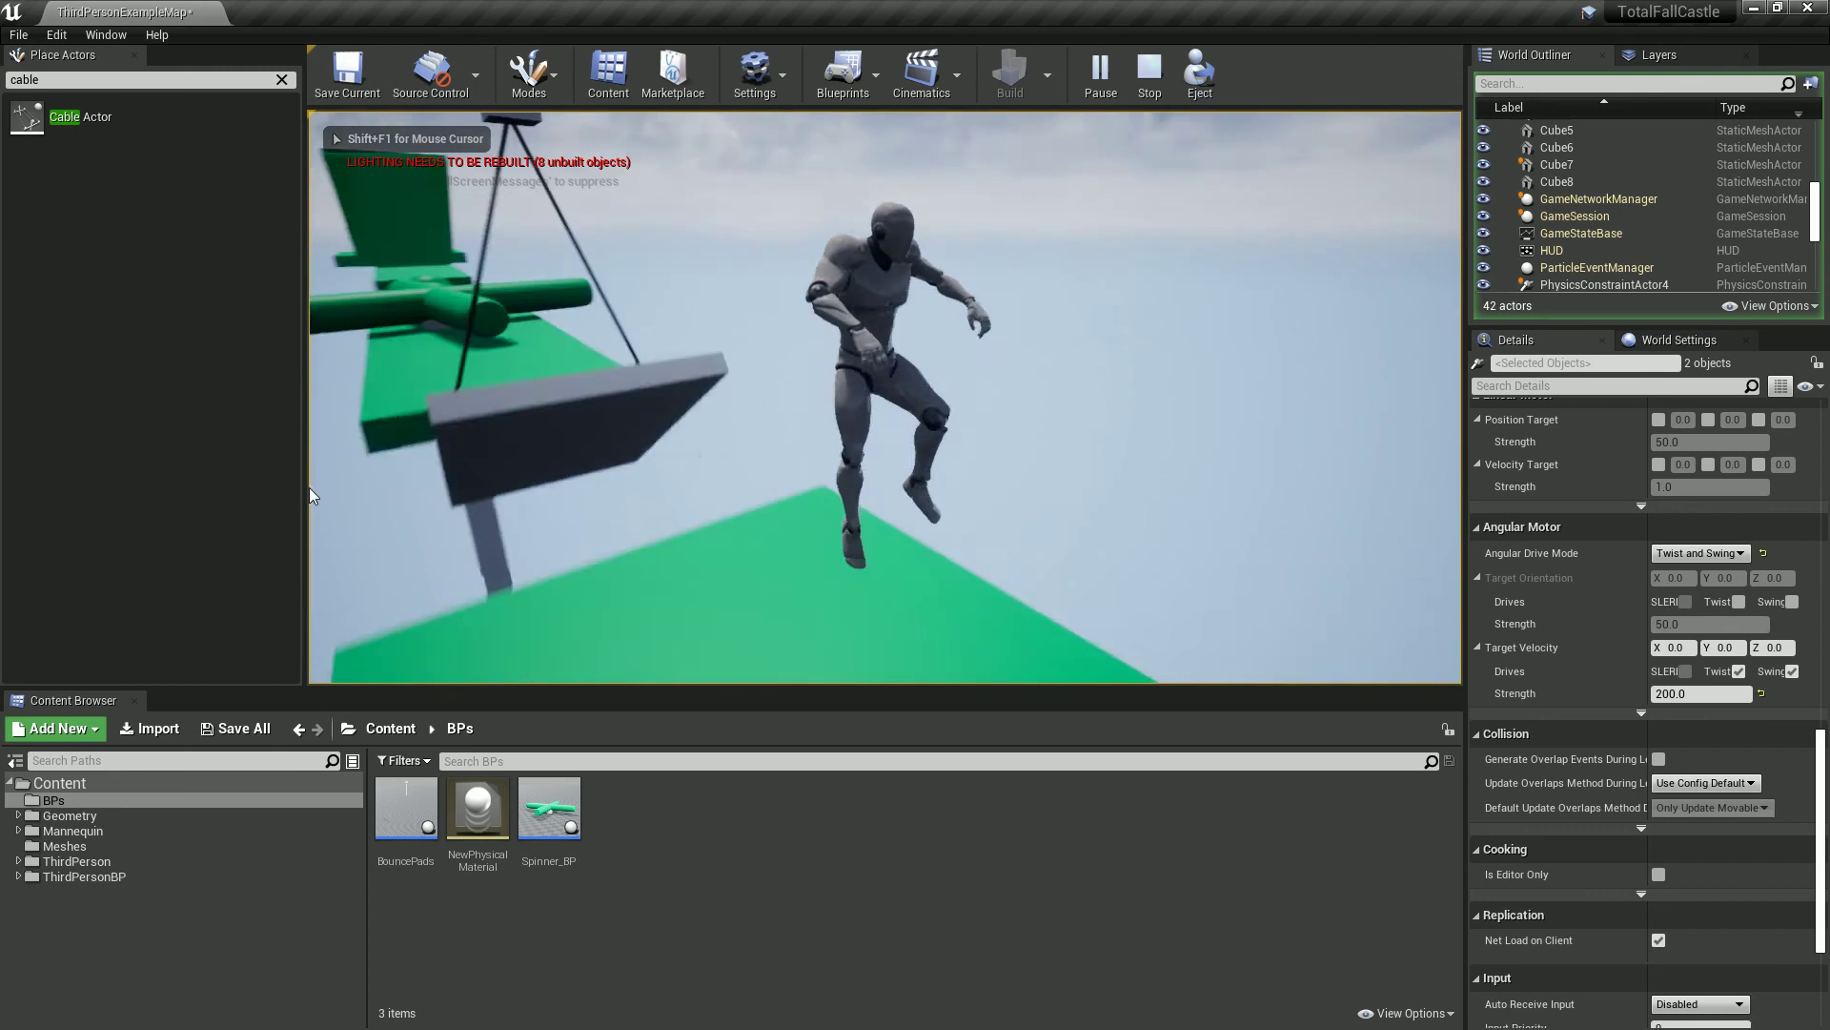
key(w)
key(a)
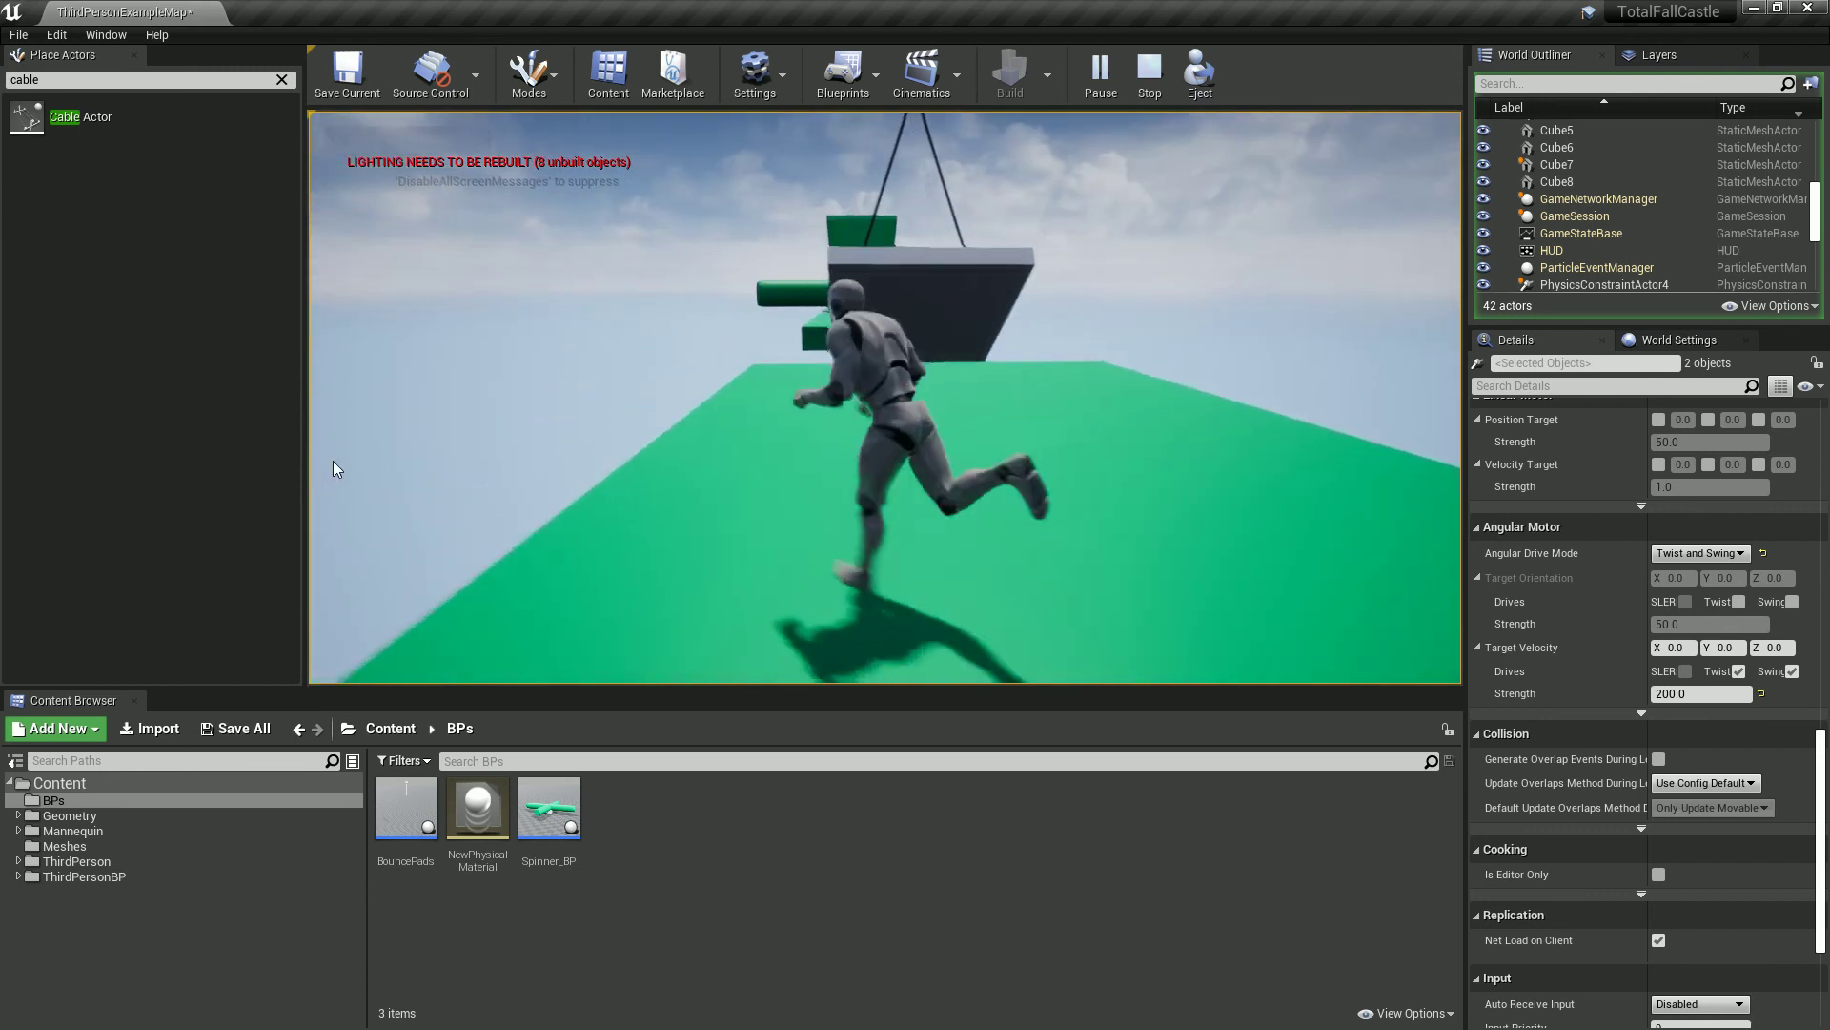
key(w)
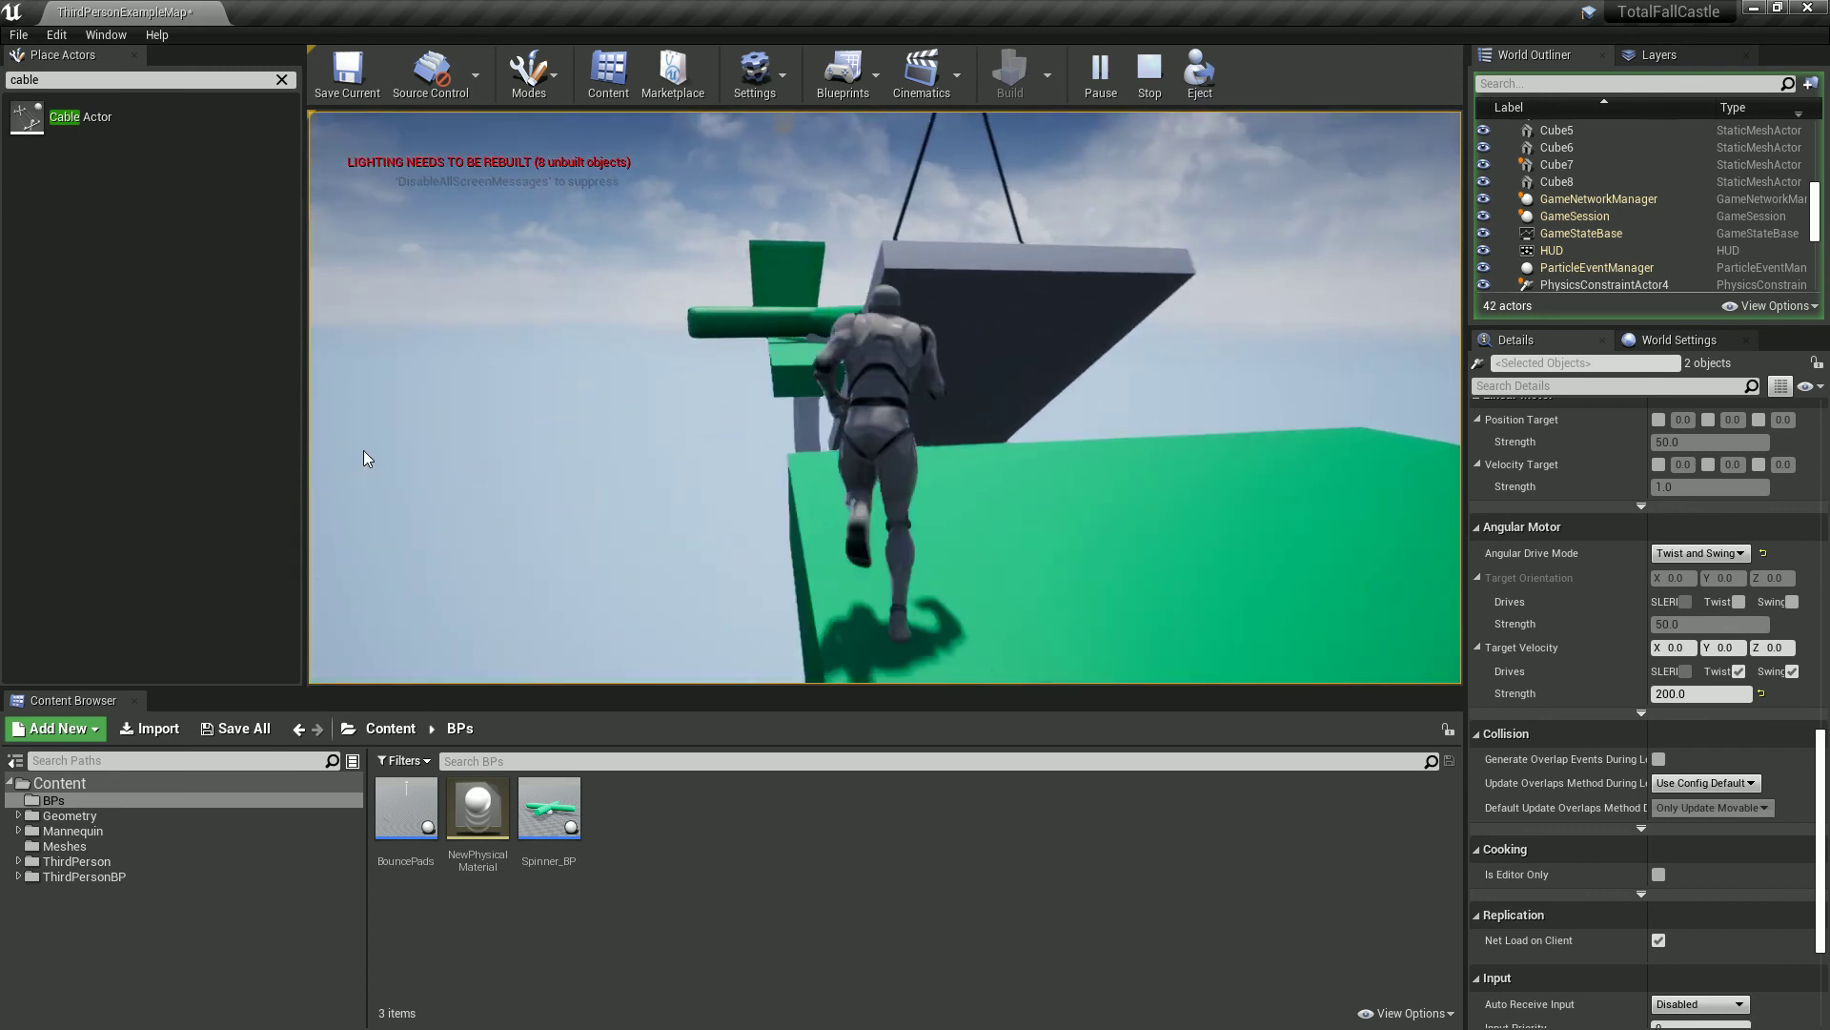
key(w)
key(space)
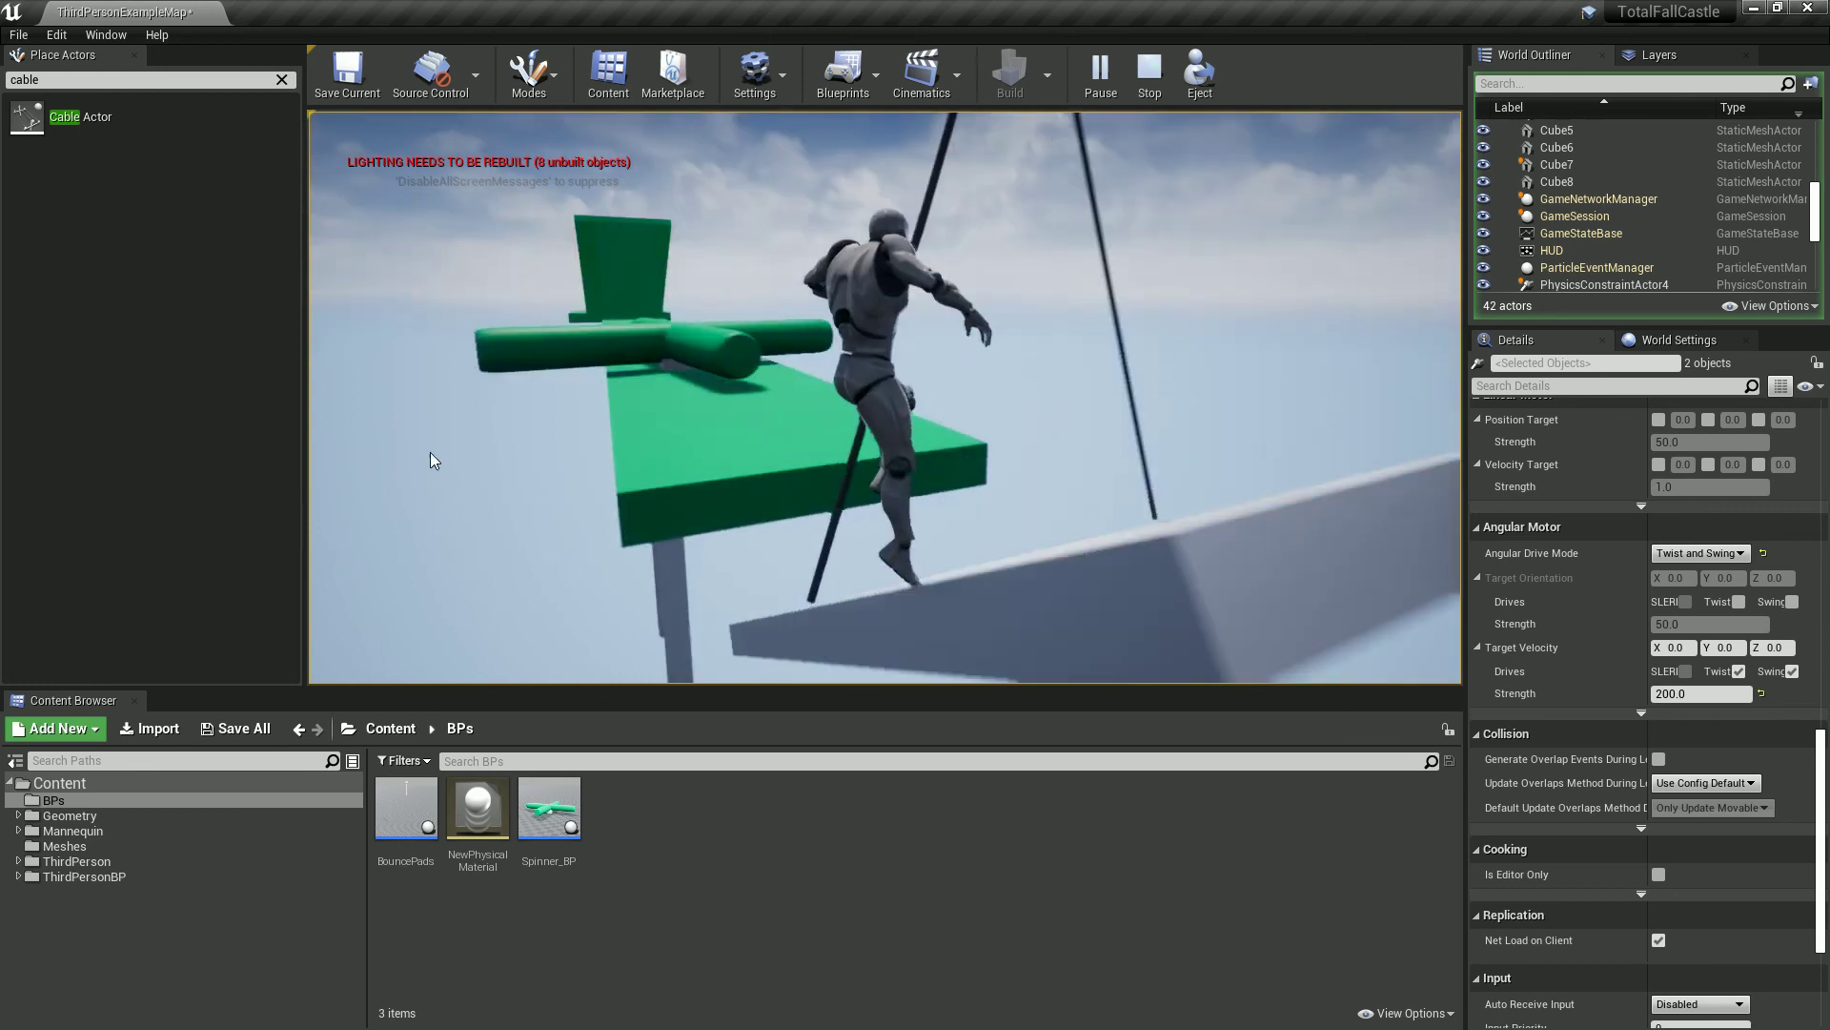
key(w)
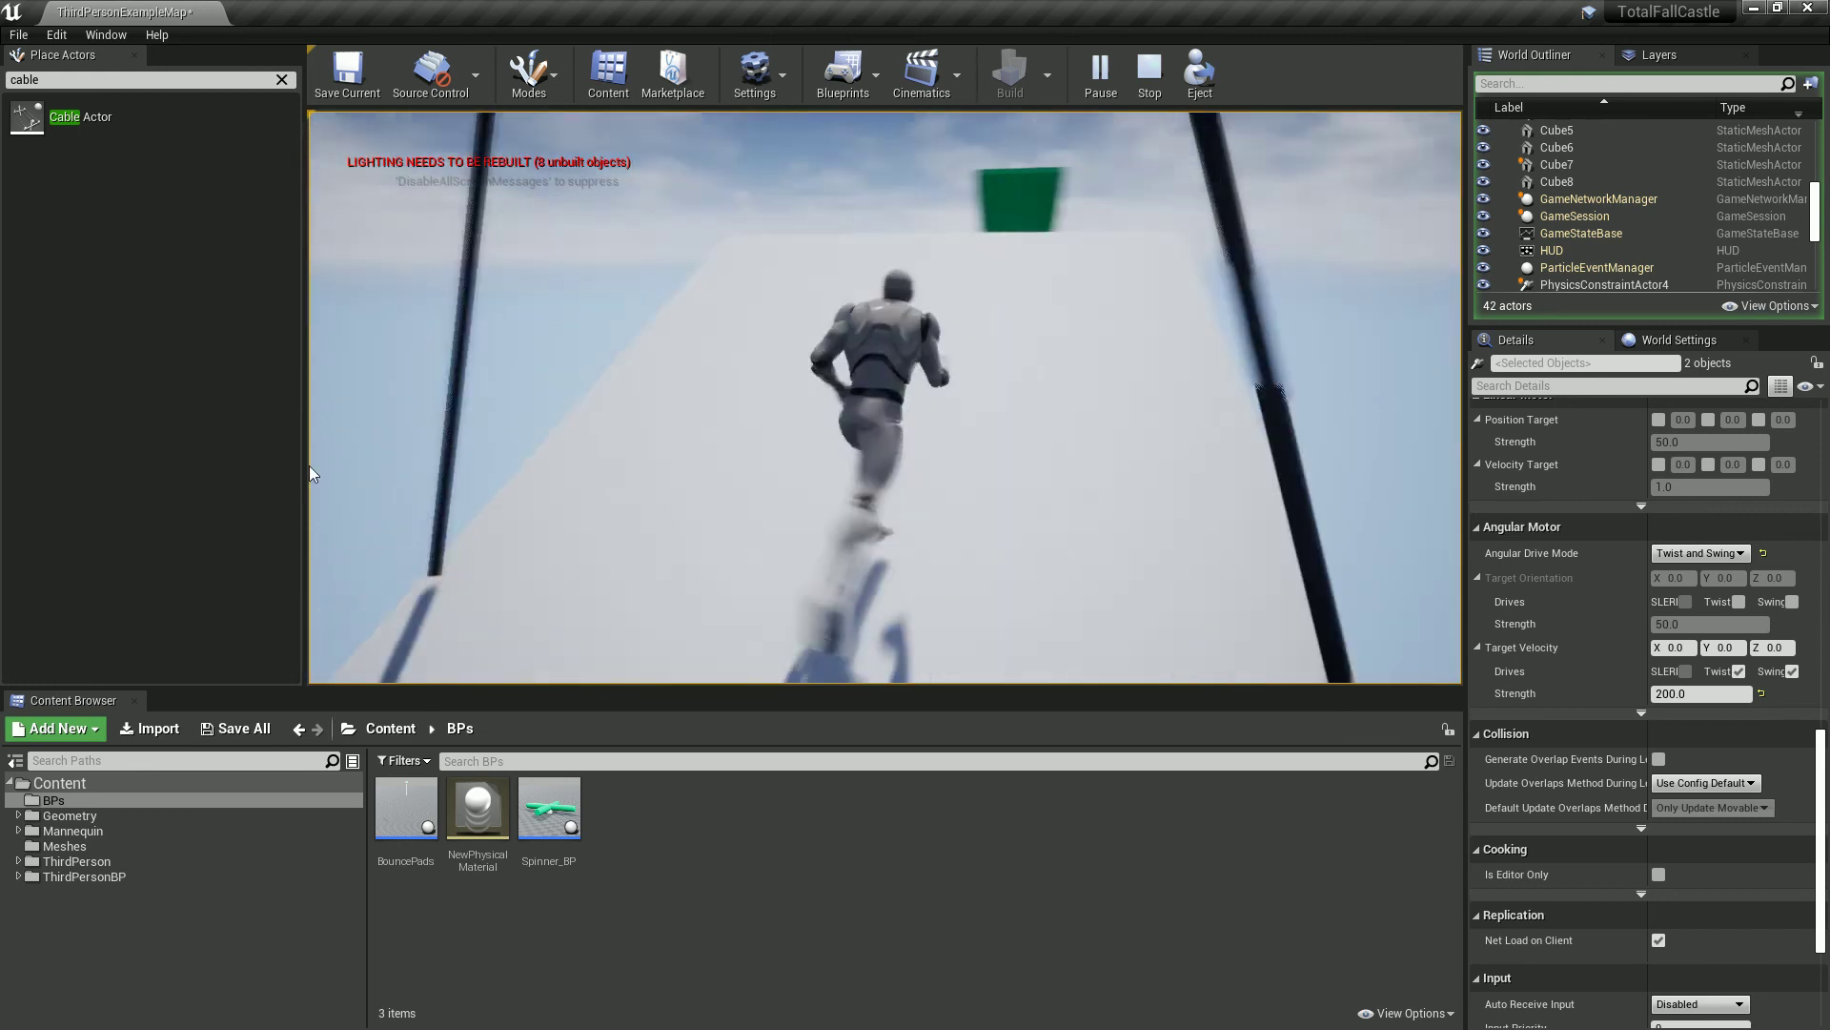
key(w)
key(space)
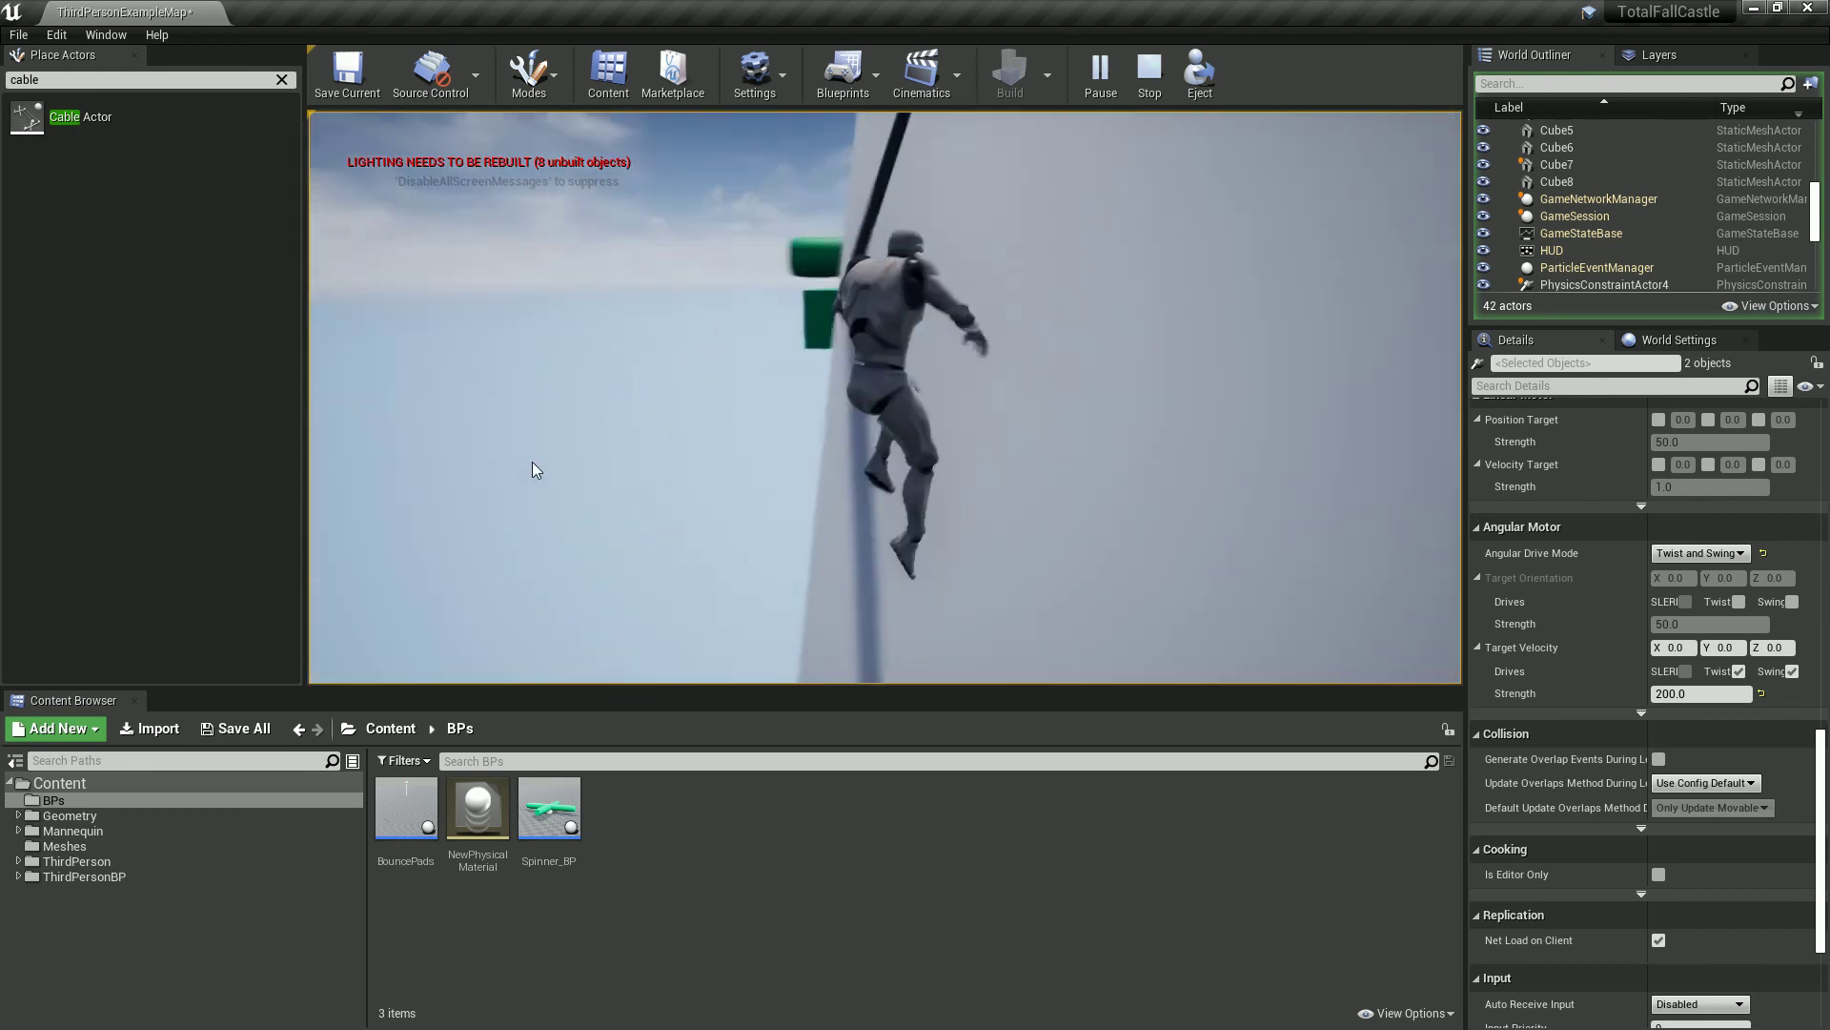
key(Escape)
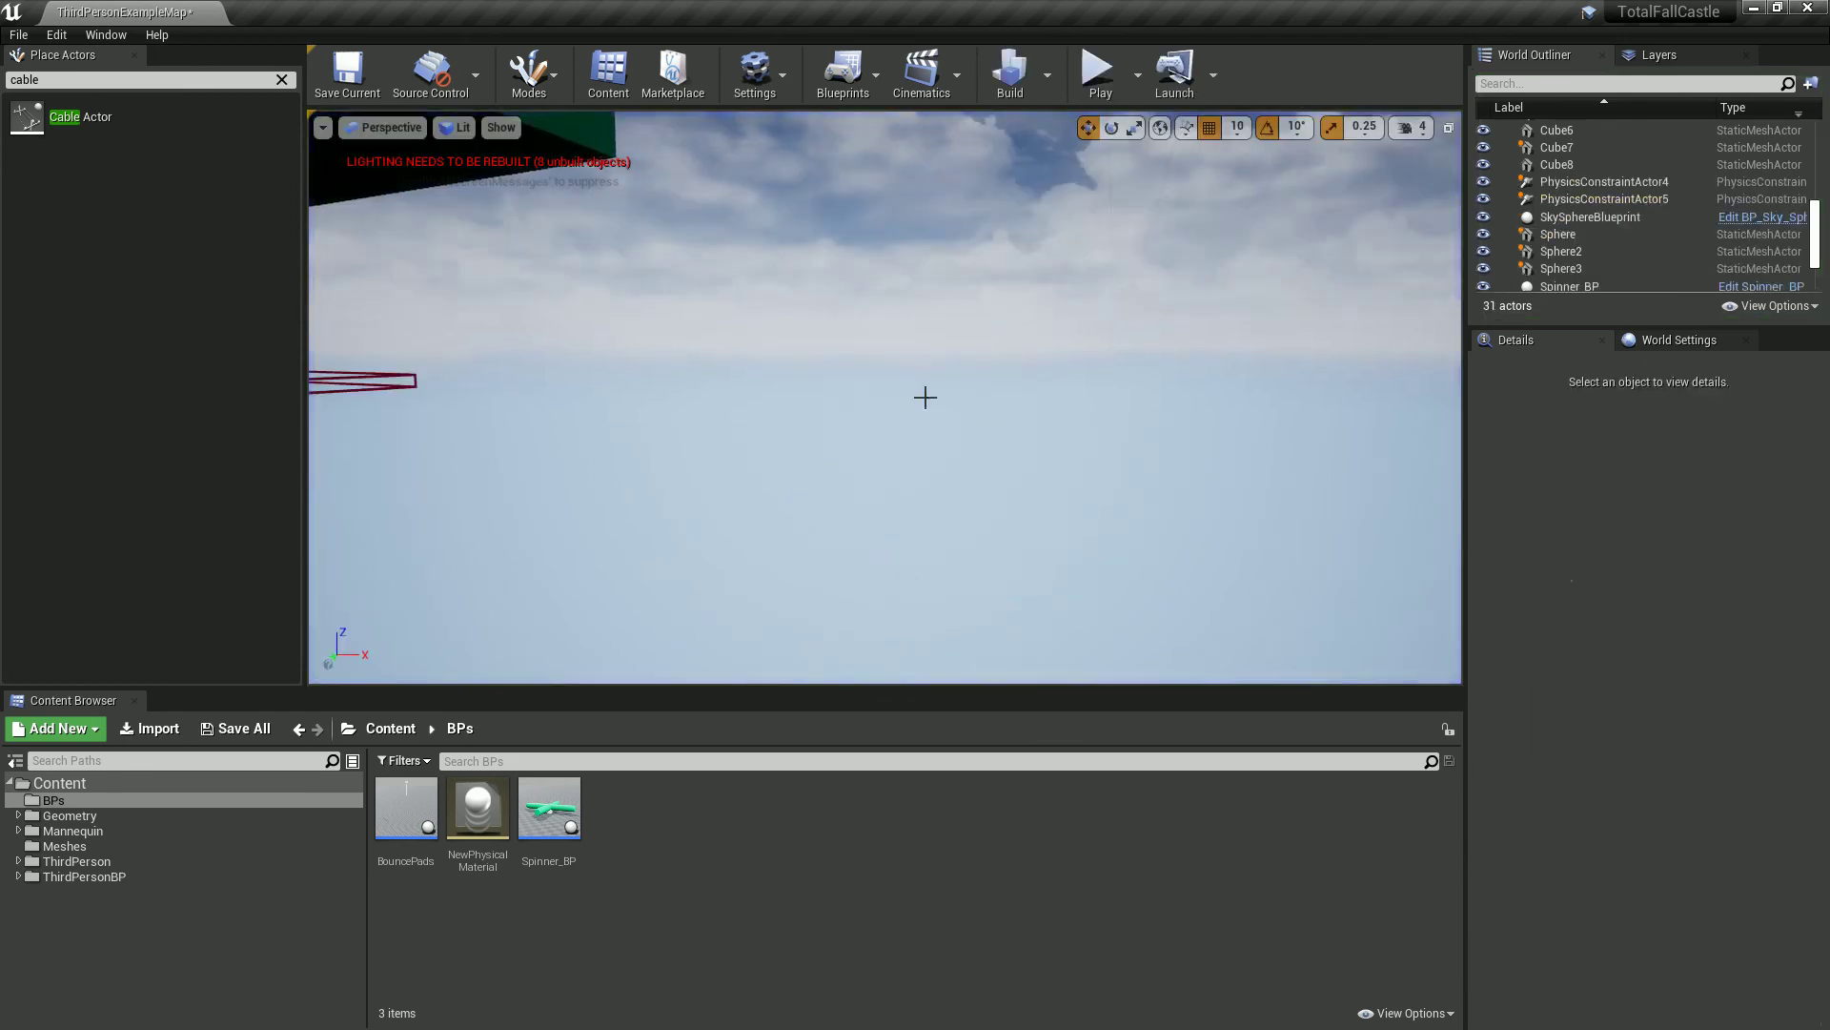